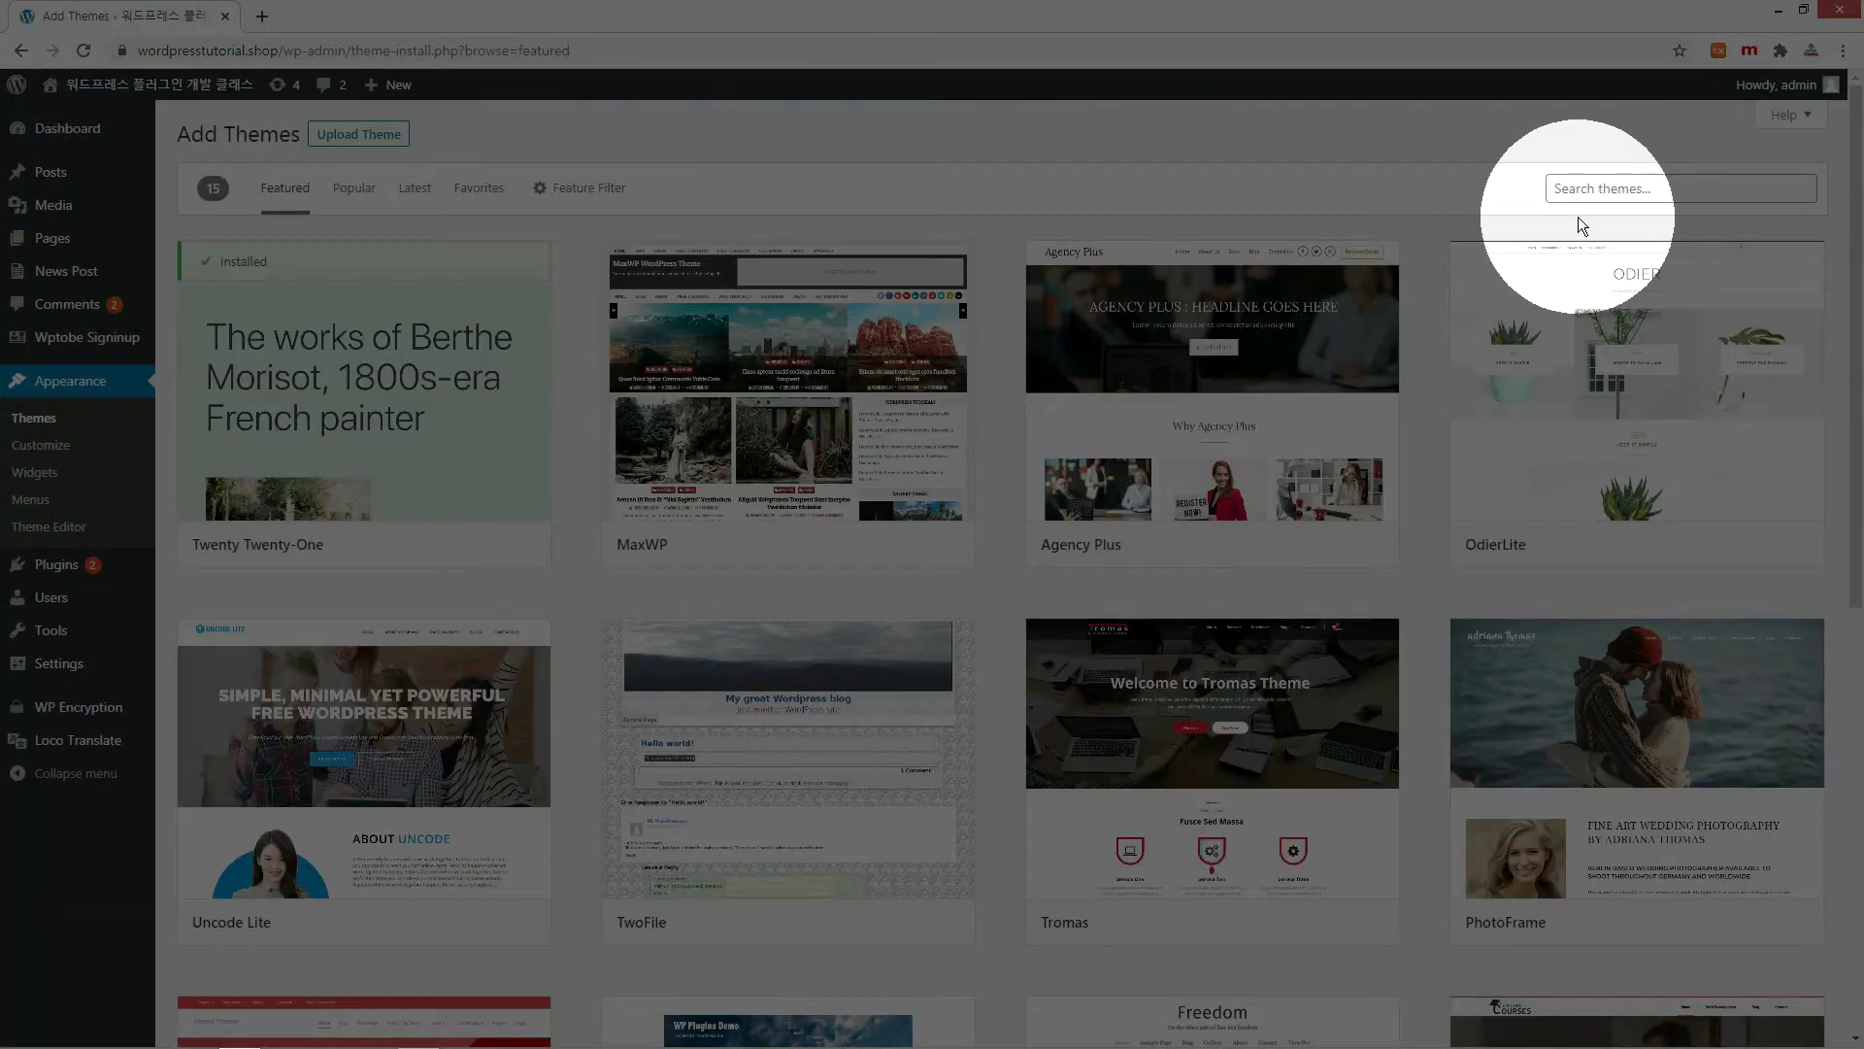
Search the theme directory for 'astra'.
left_click(1609, 191)
type("astra")
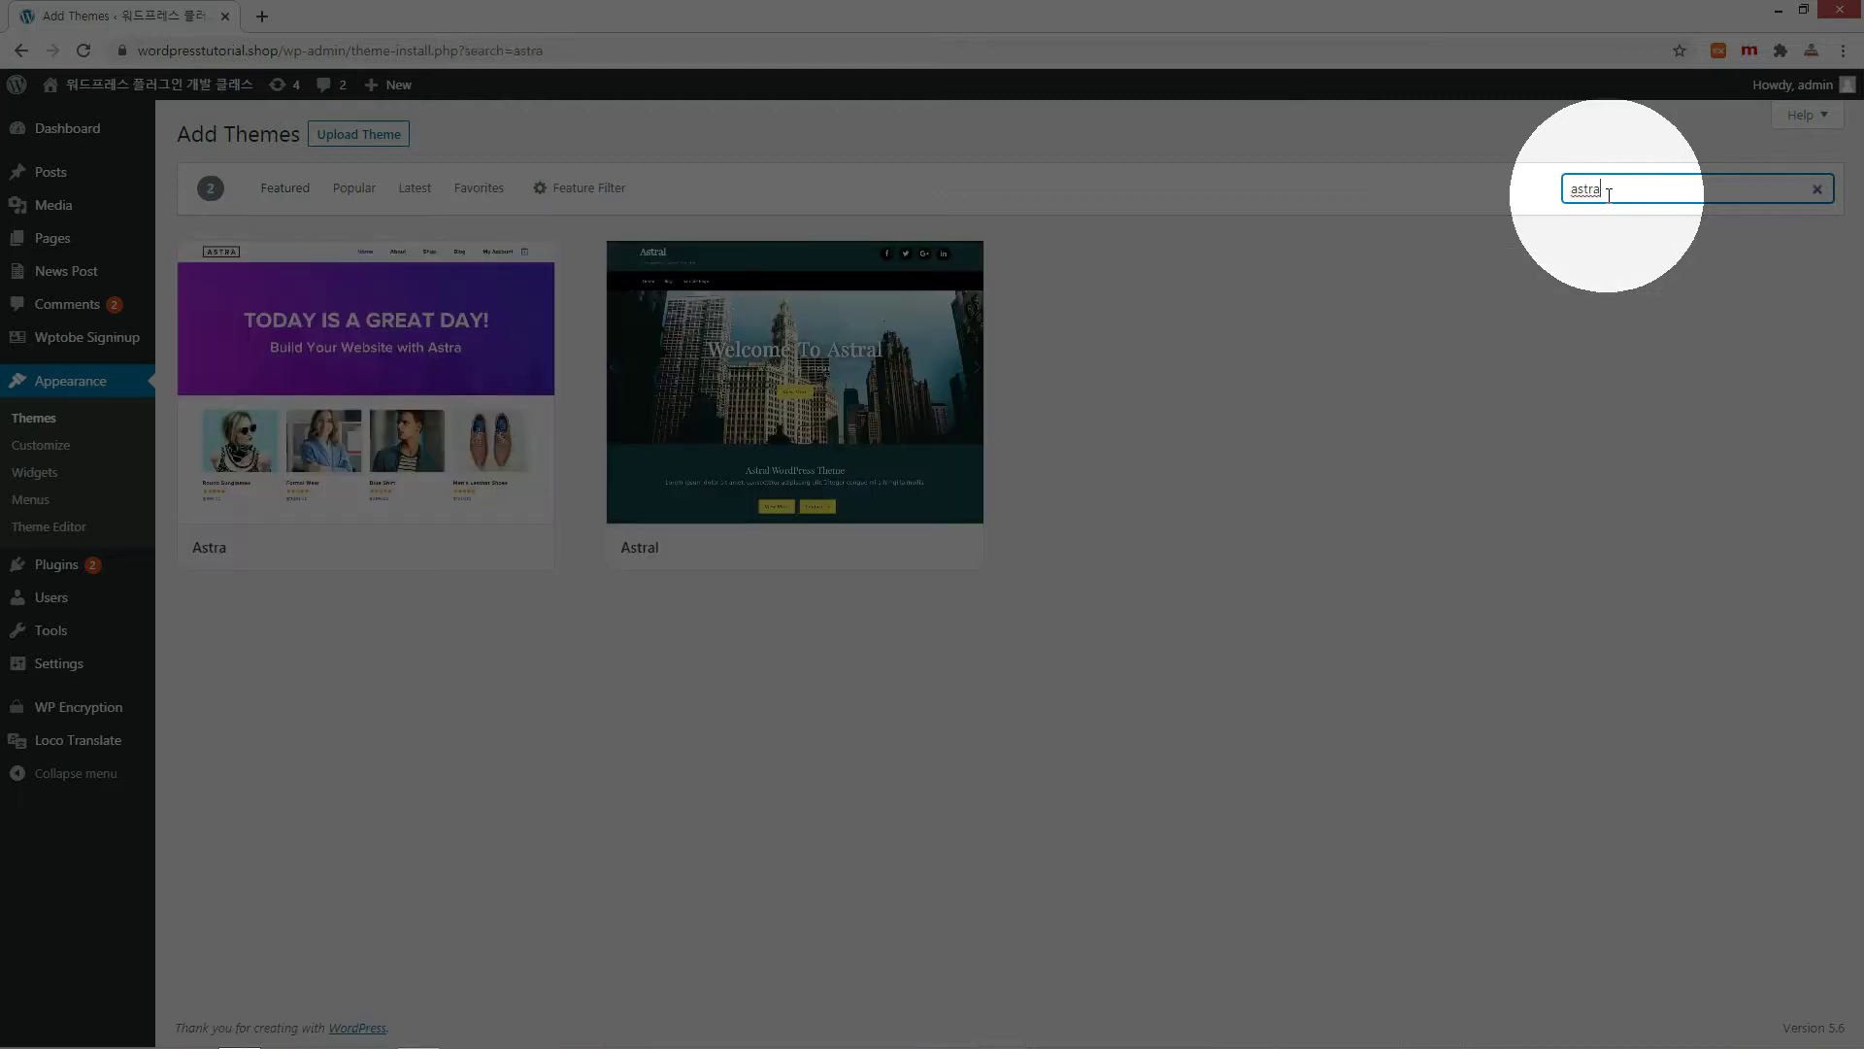
Install and activate the Astra theme.
left_click(427, 548)
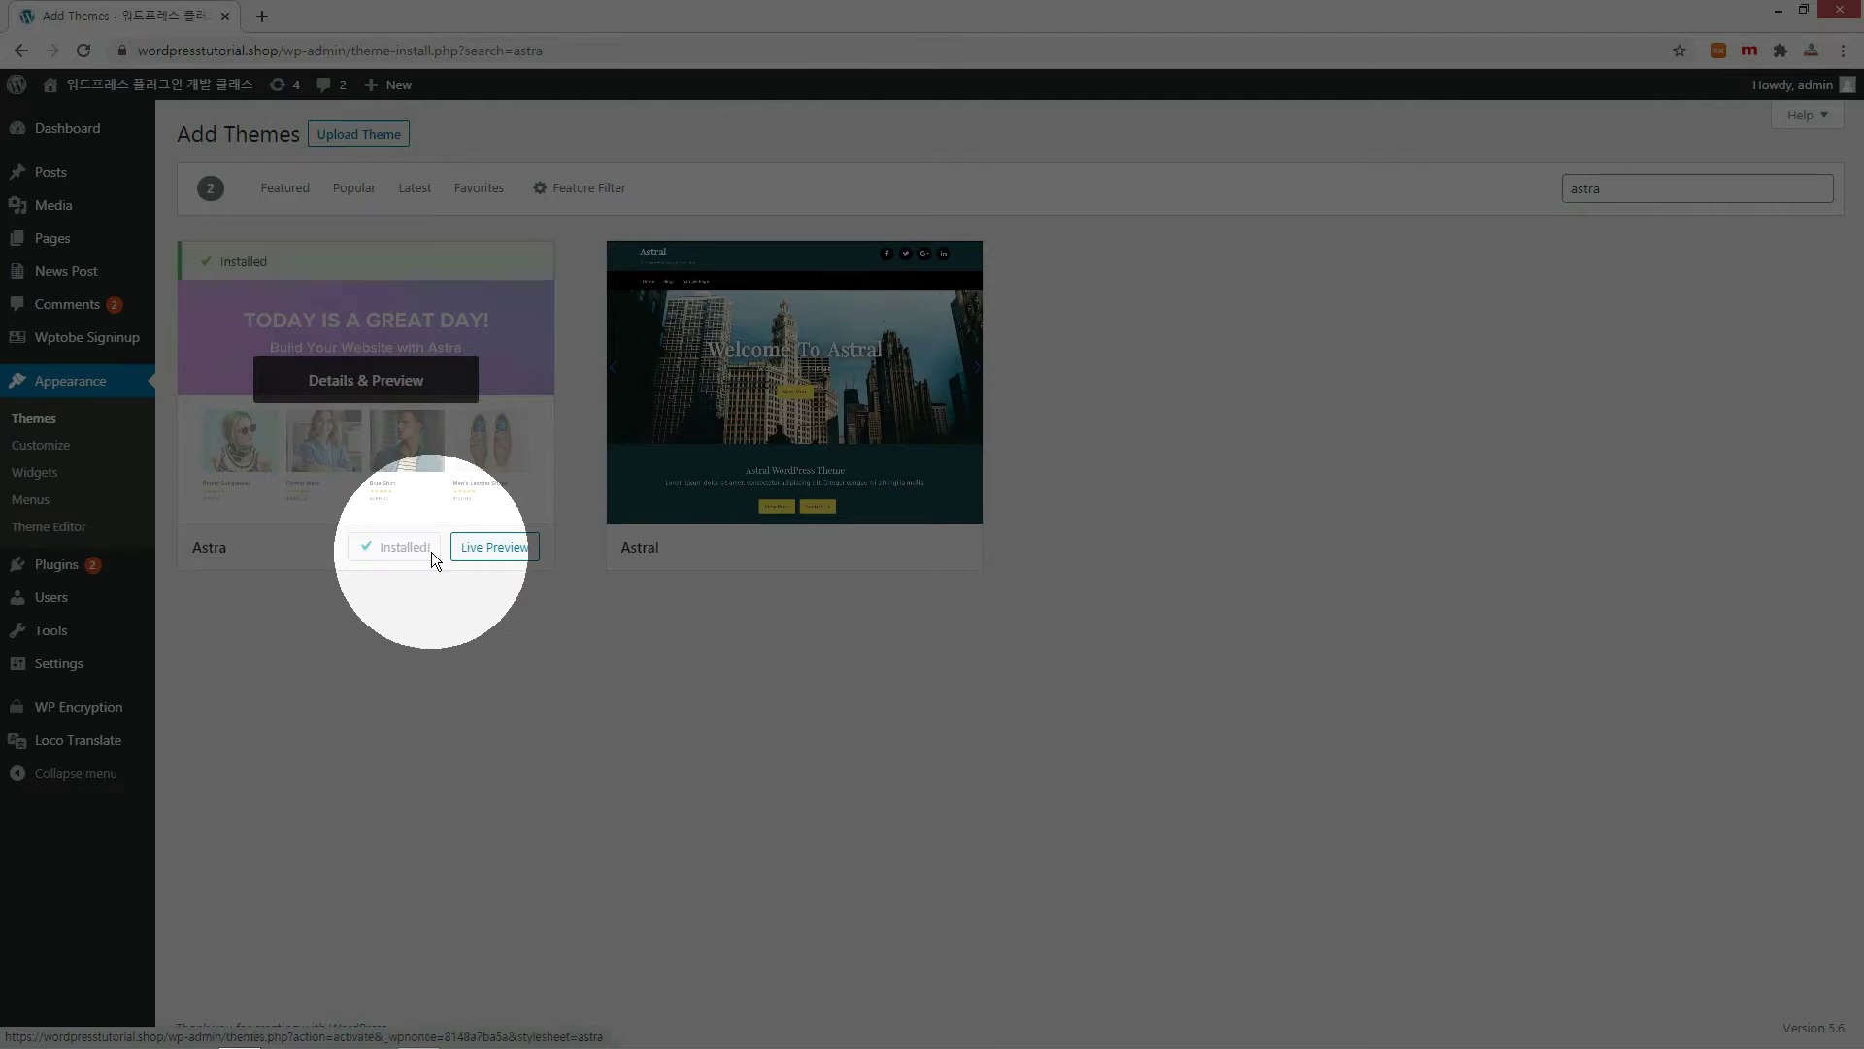
left_click(434, 560)
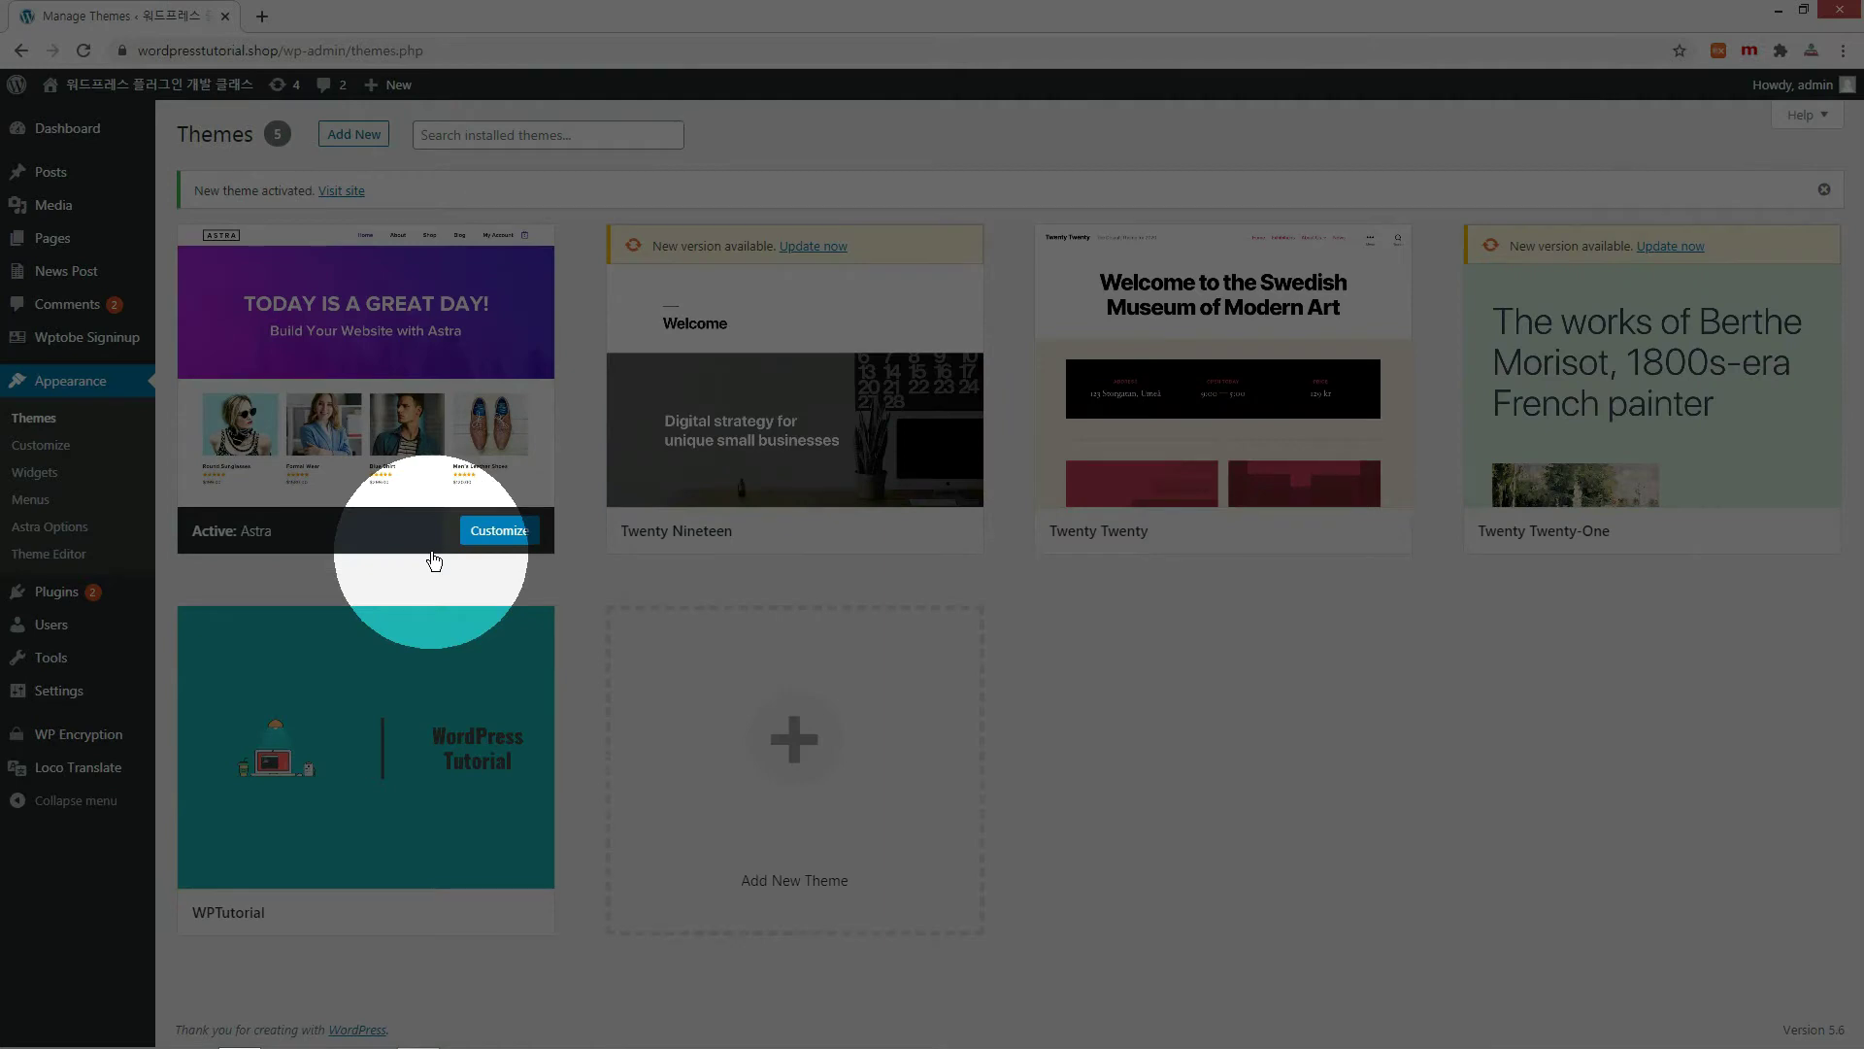
Install and activate the Starter Templates and Elementor Website Builder plugins.
mouse_move(52, 600)
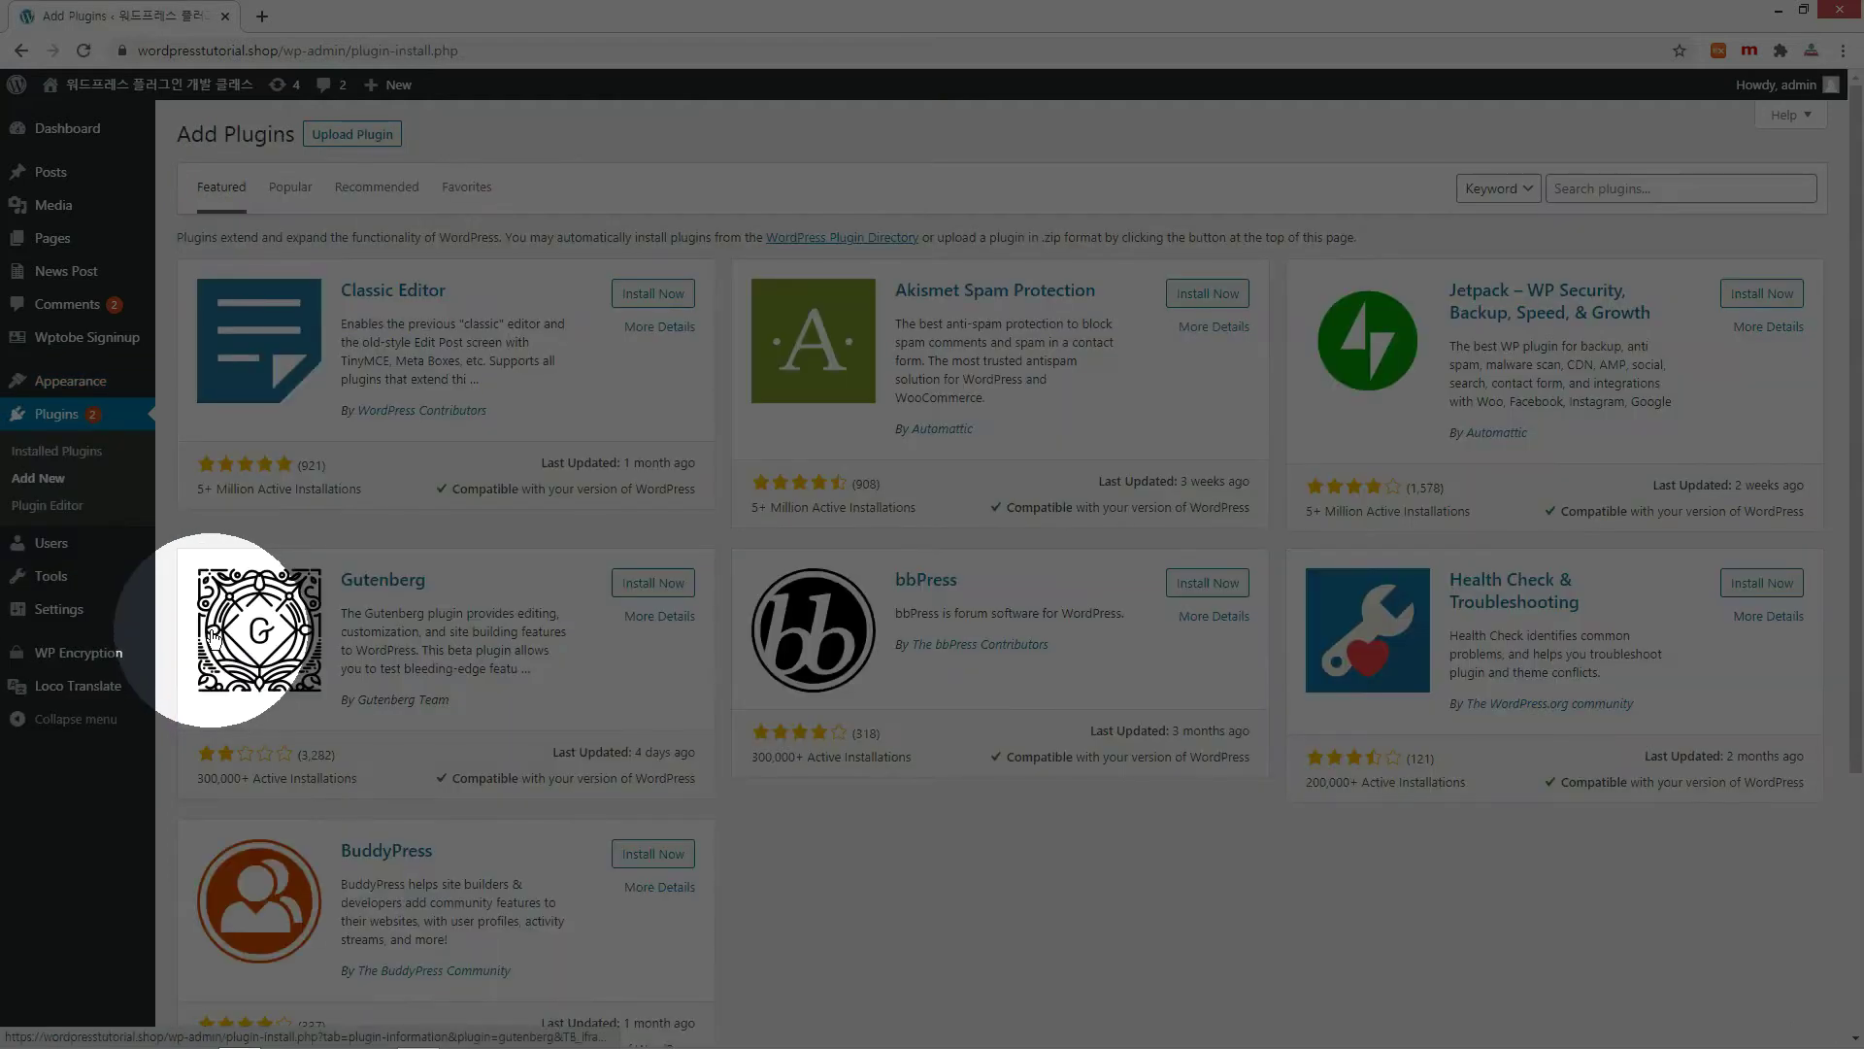
left_click(1623, 193)
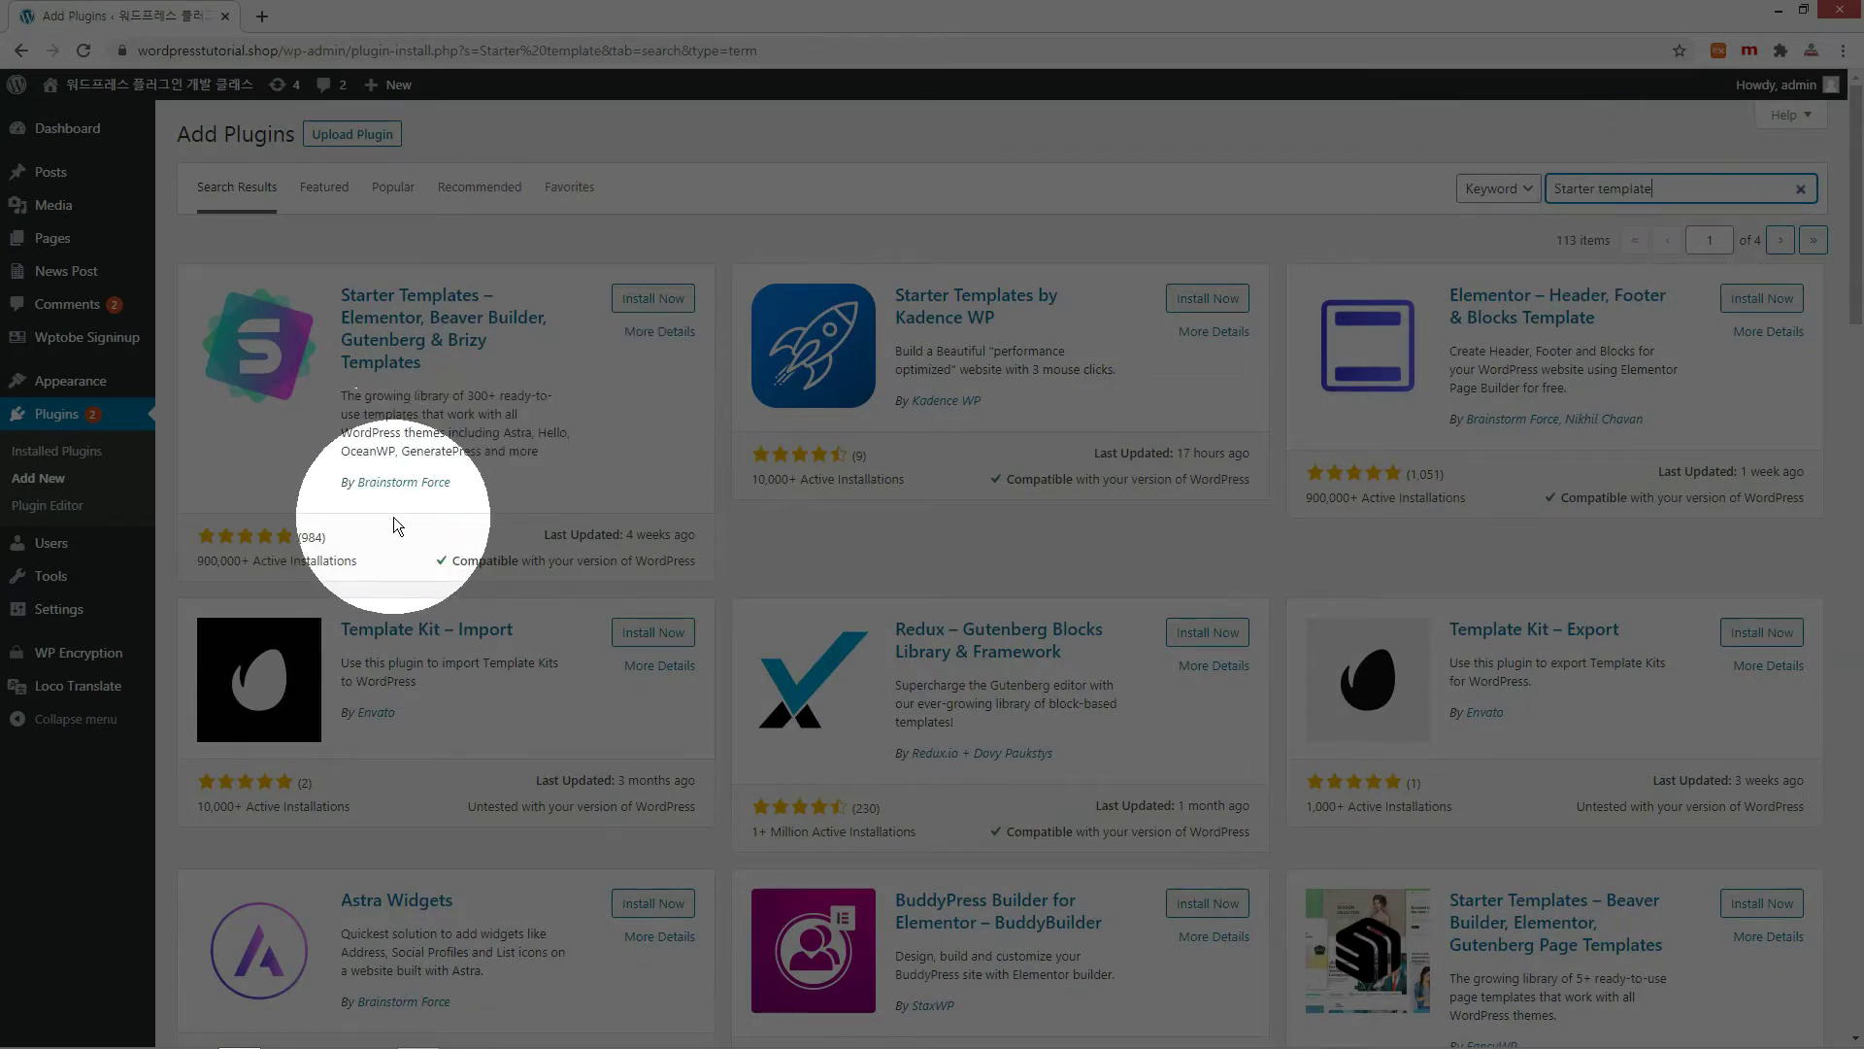
left_click(662, 301)
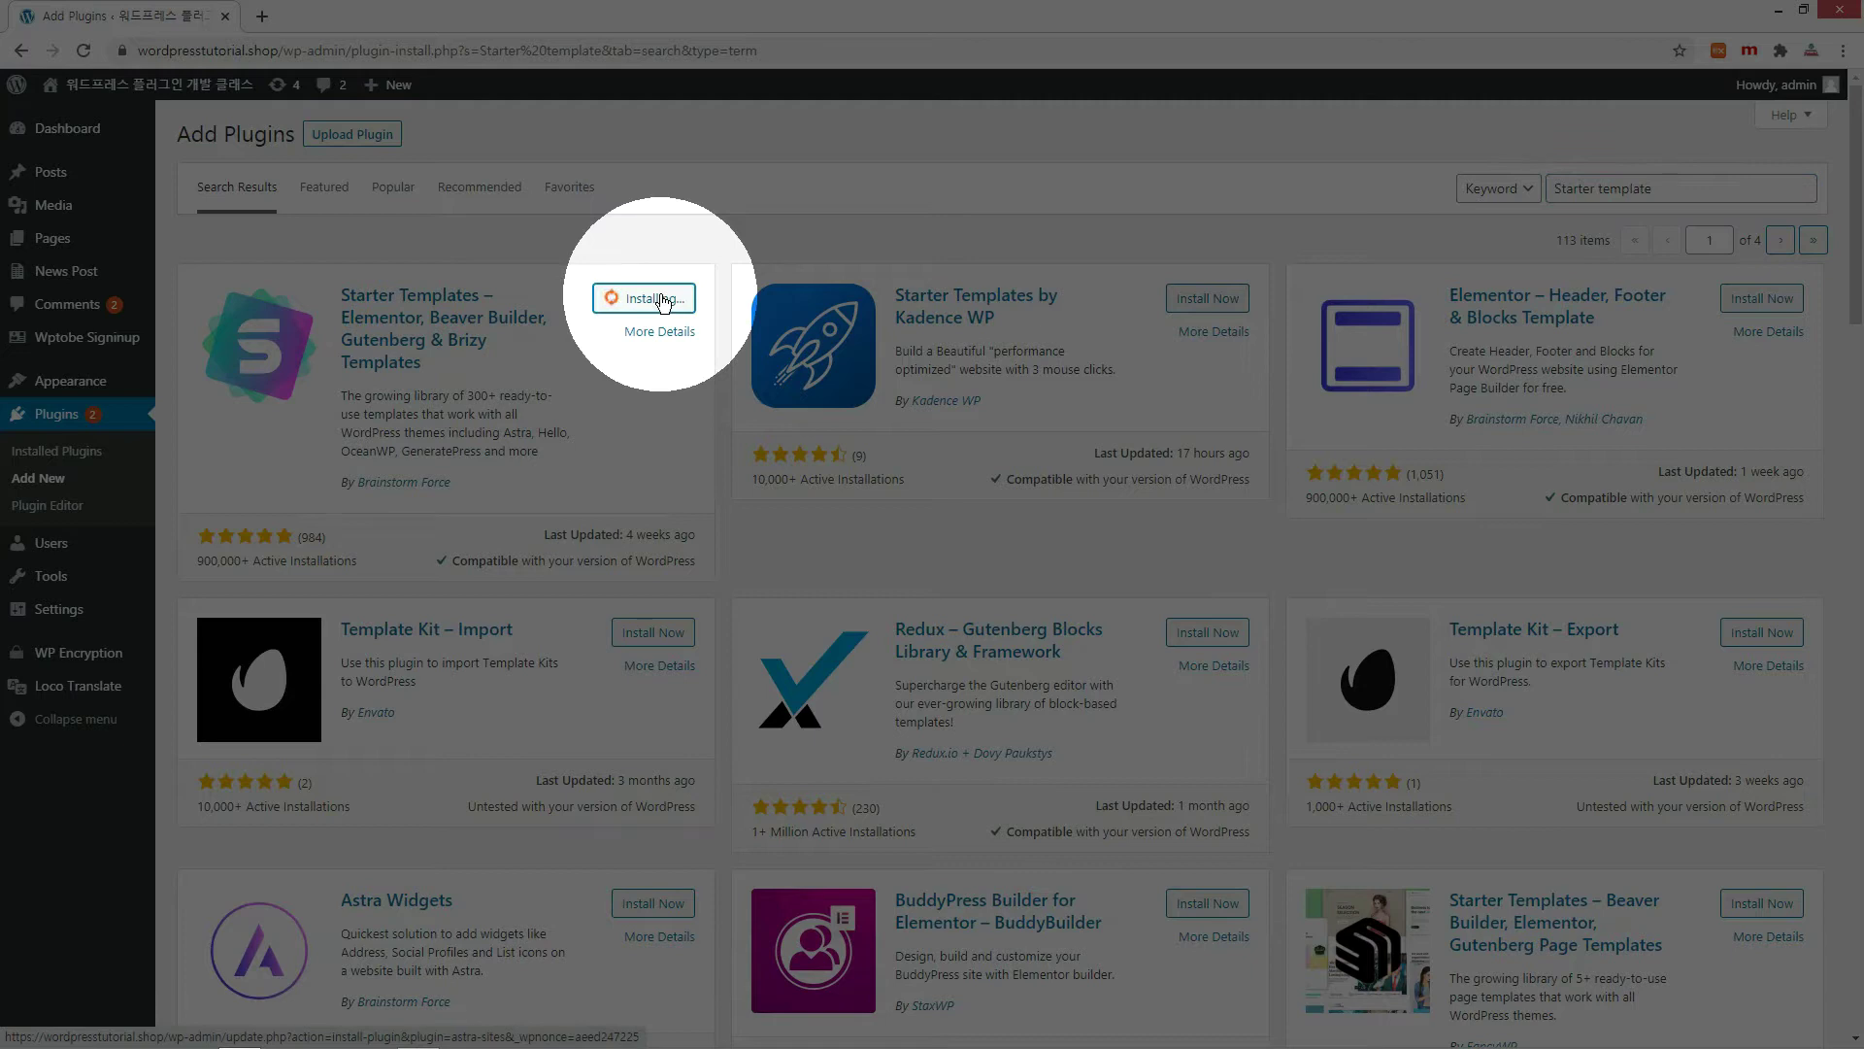
left_click(690, 305)
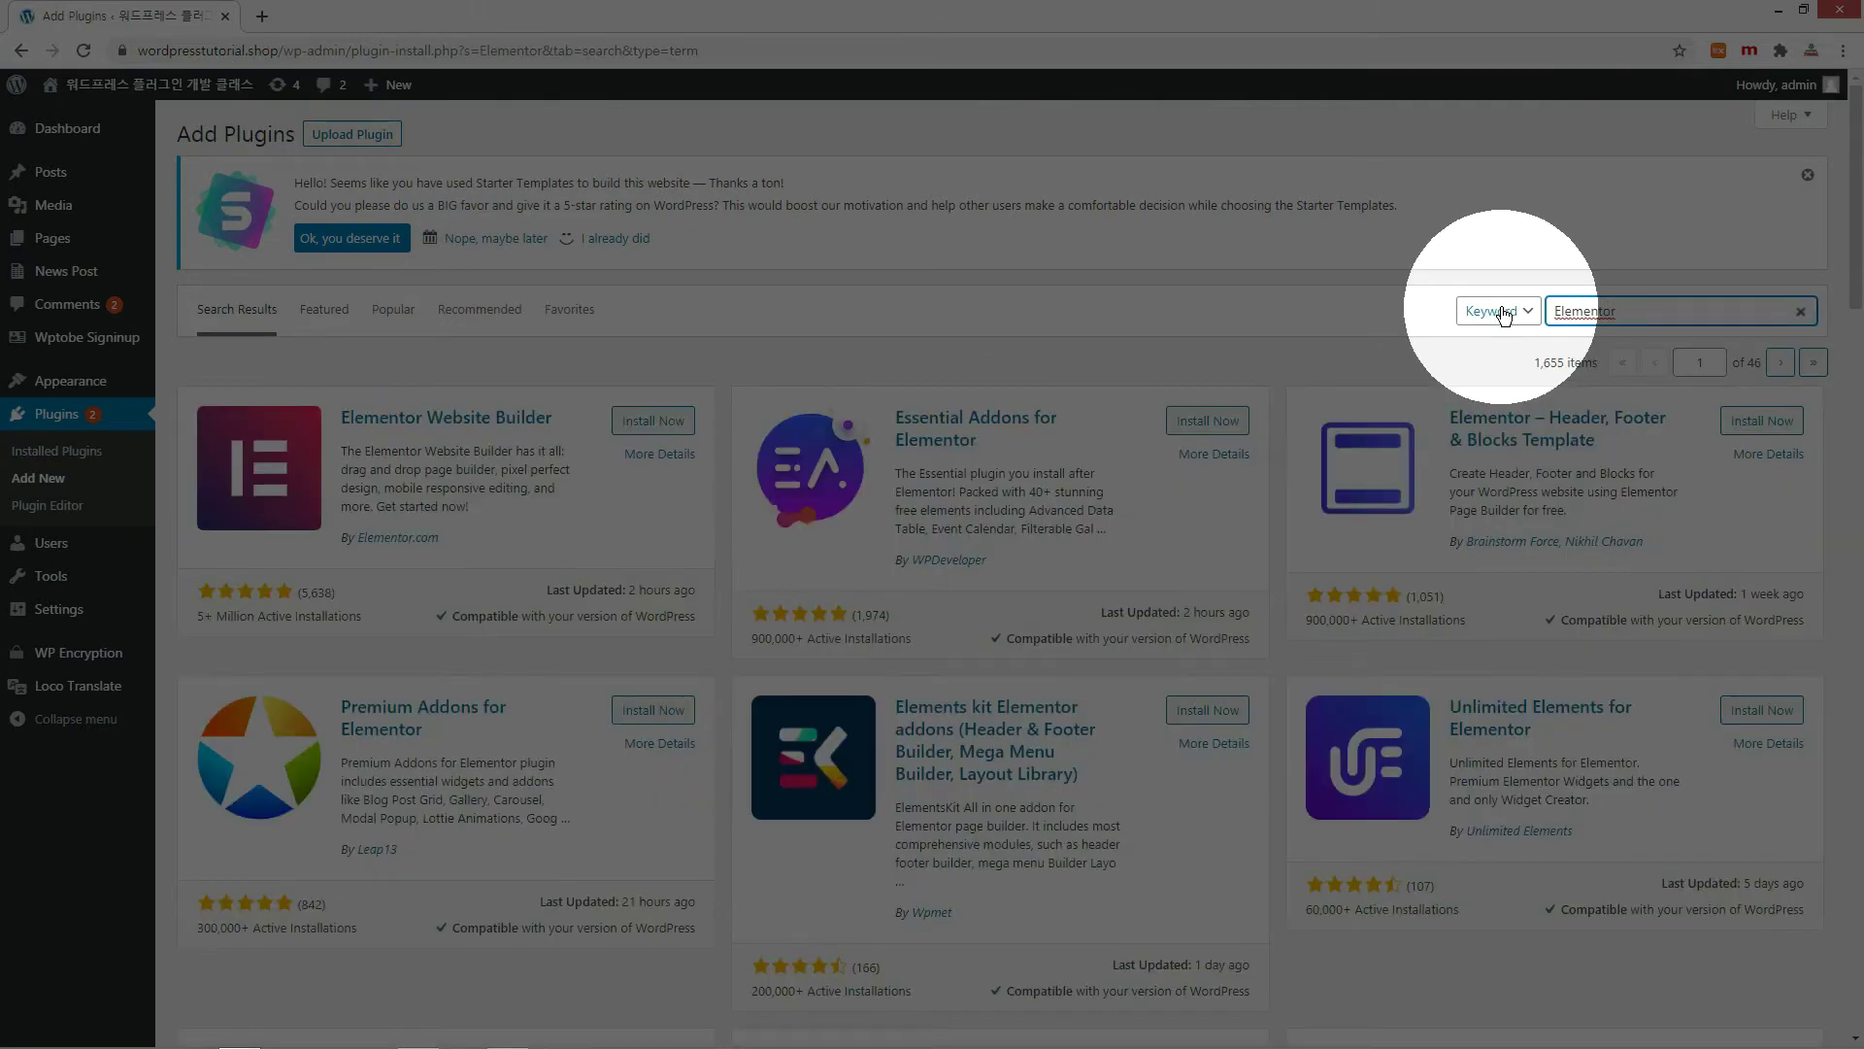
left_click(667, 424)
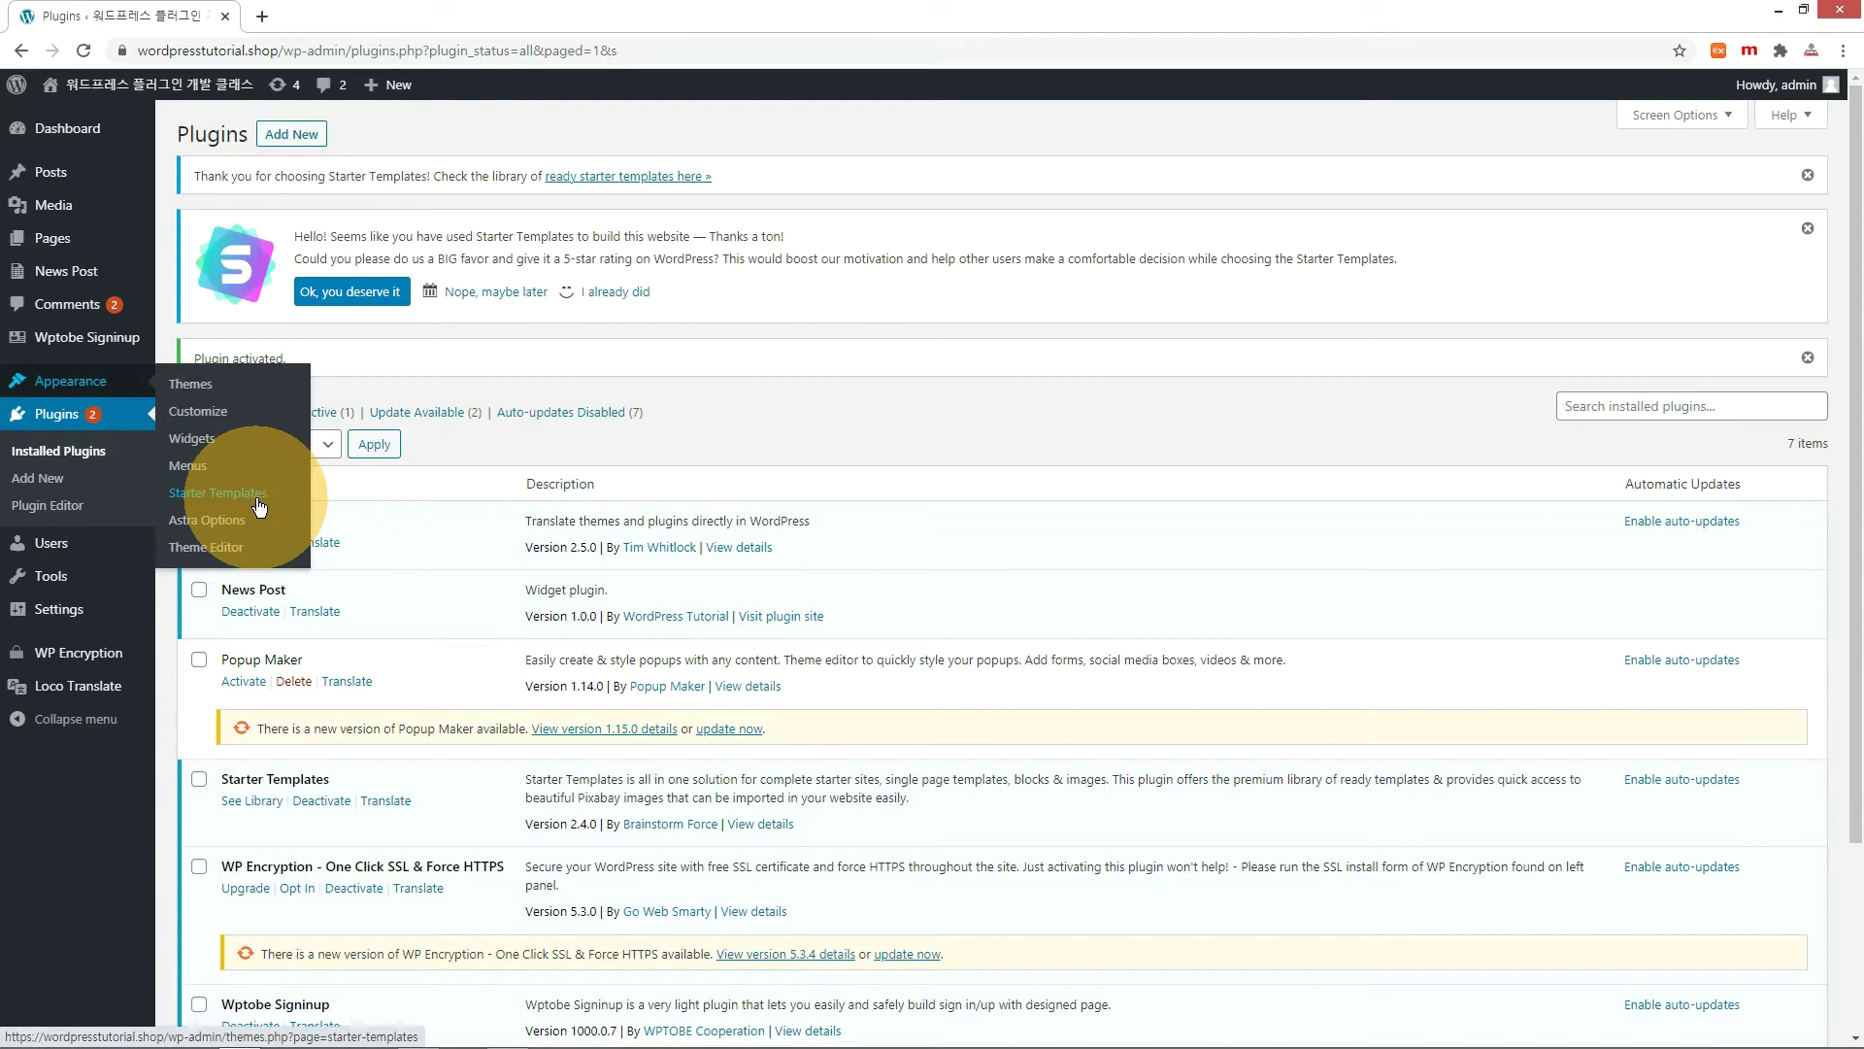
Show Starter Templates for Elementor, filtered to free Business templates.
left_click(259, 506)
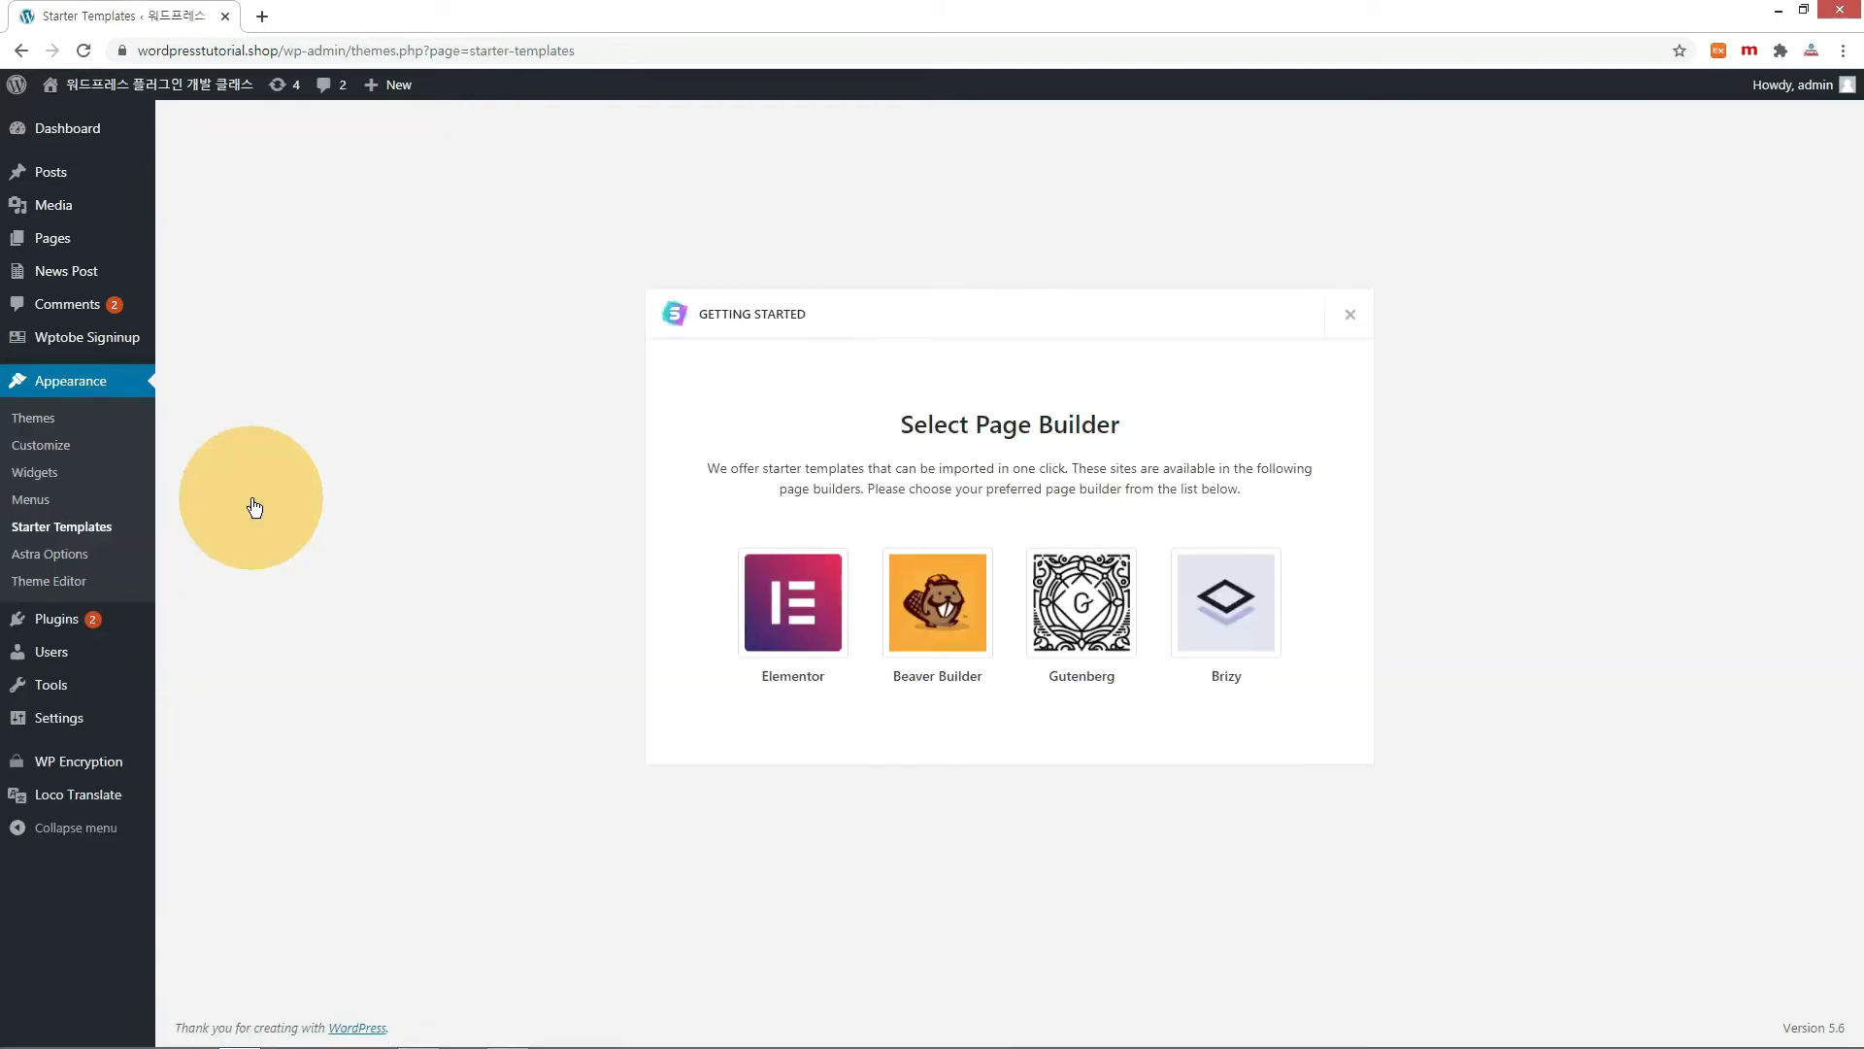
left_click(789, 636)
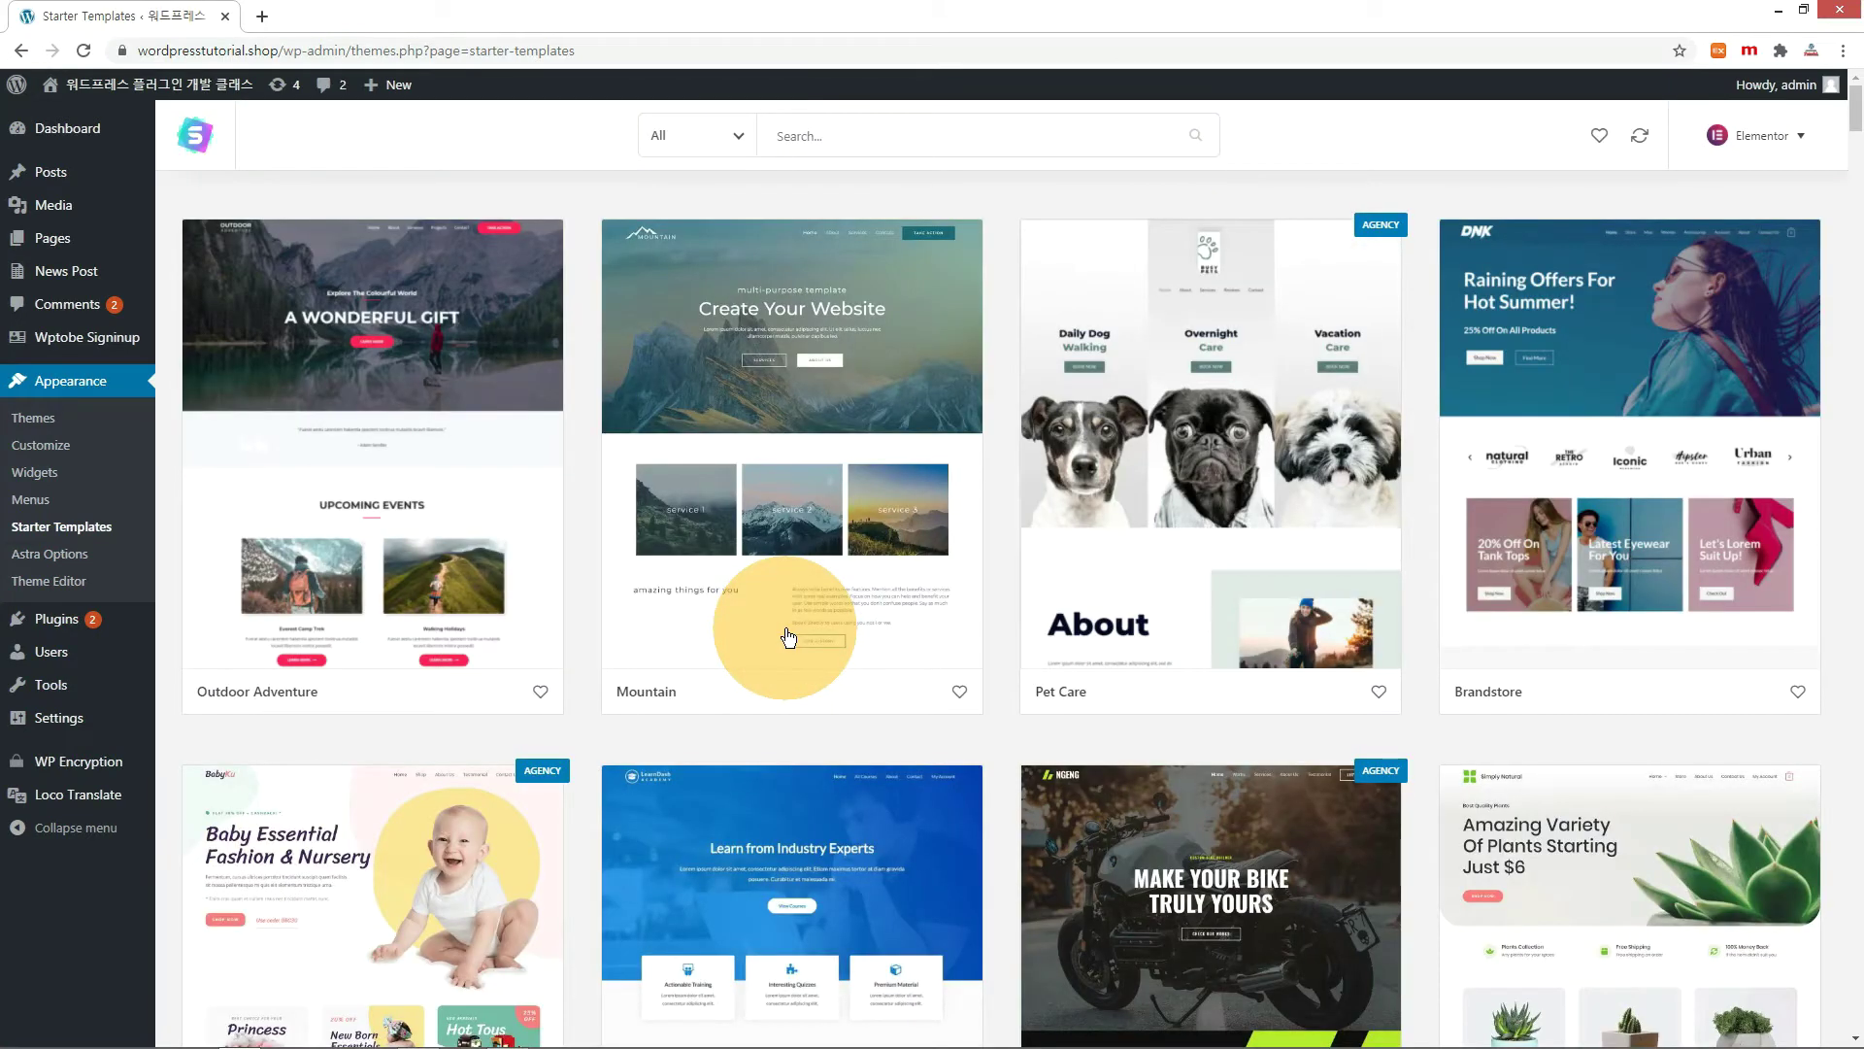
left_click(744, 135)
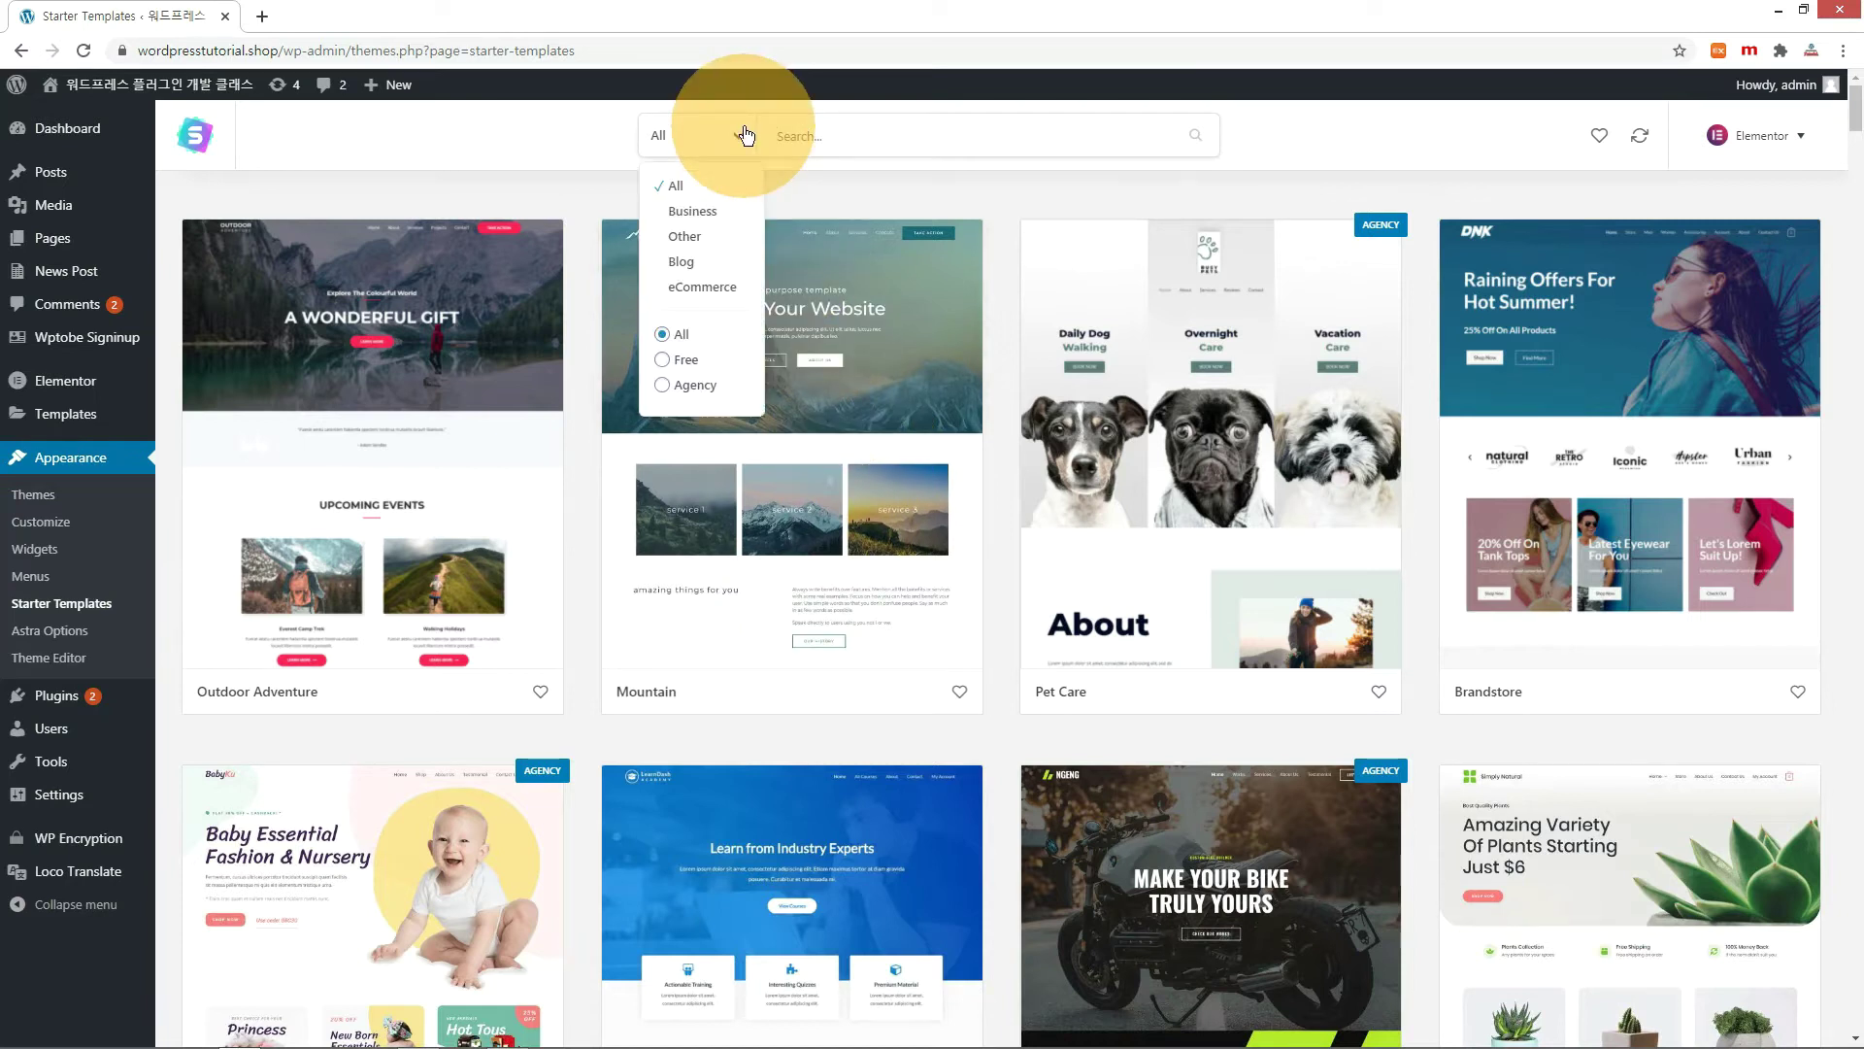
left_click(673, 211)
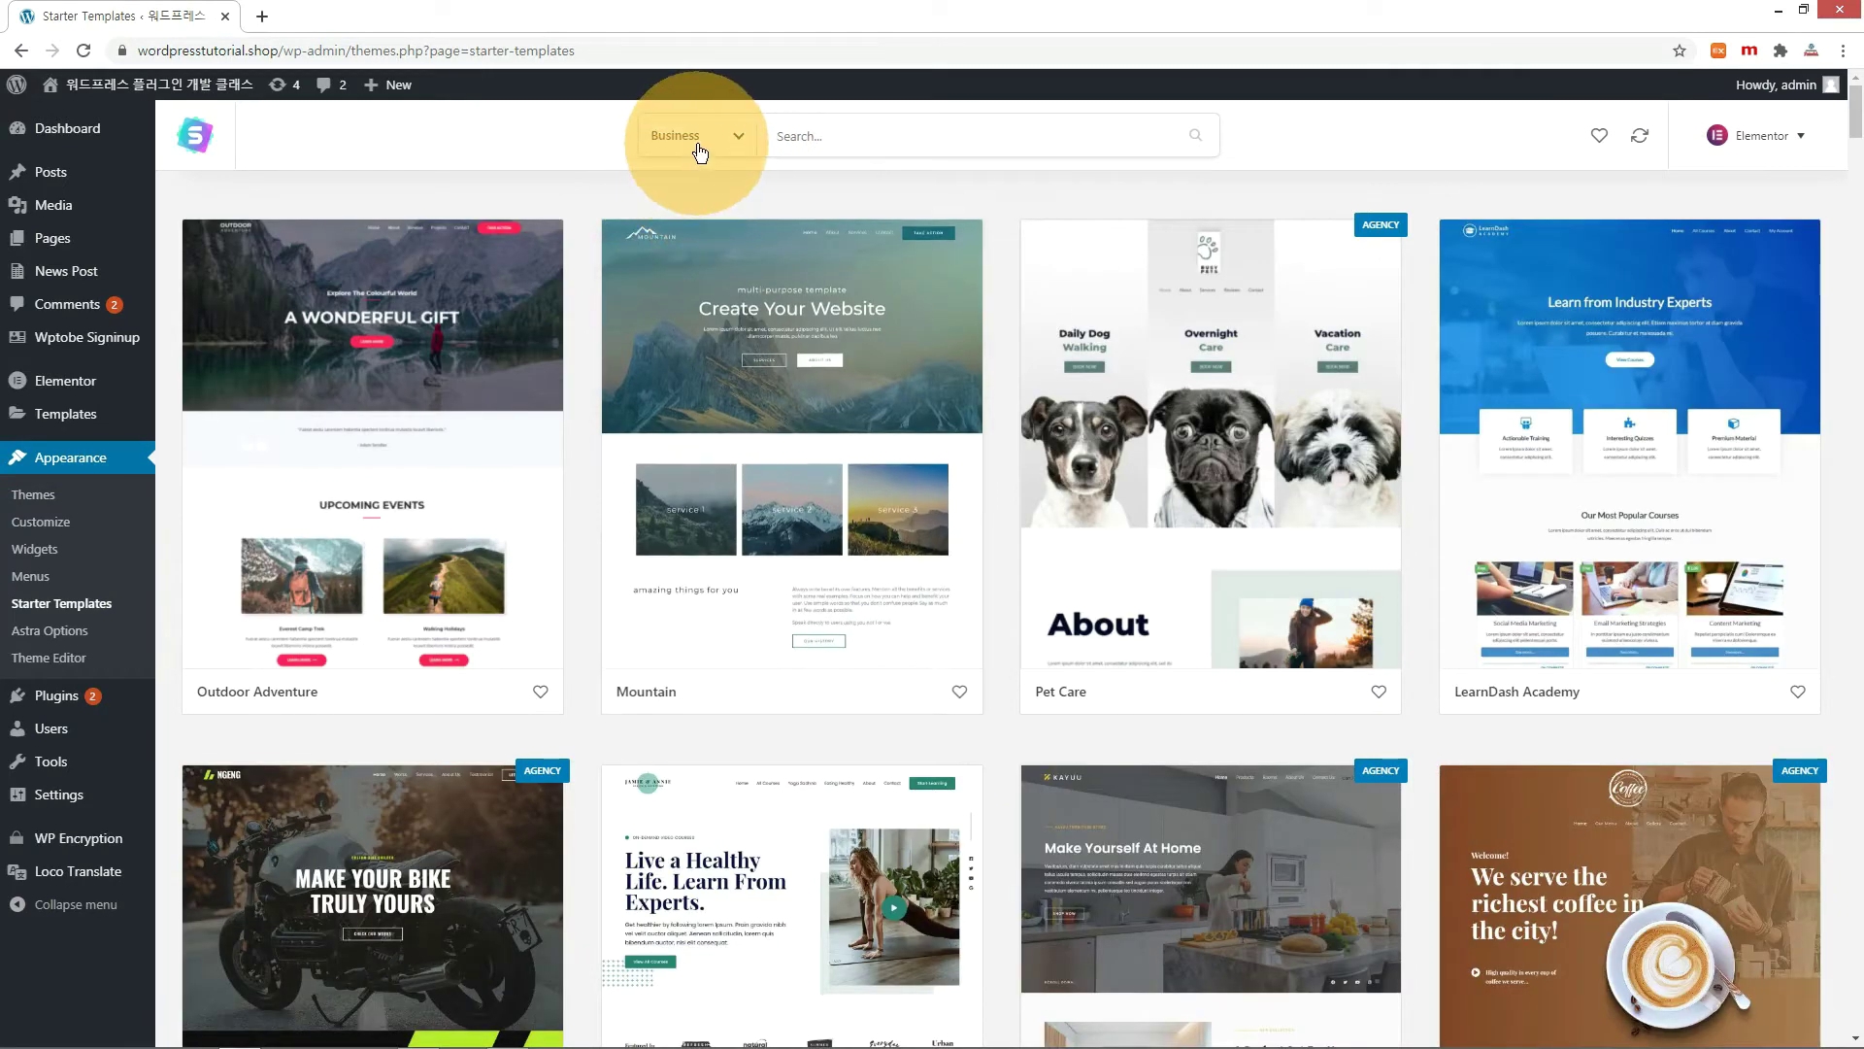
left_click(699, 151)
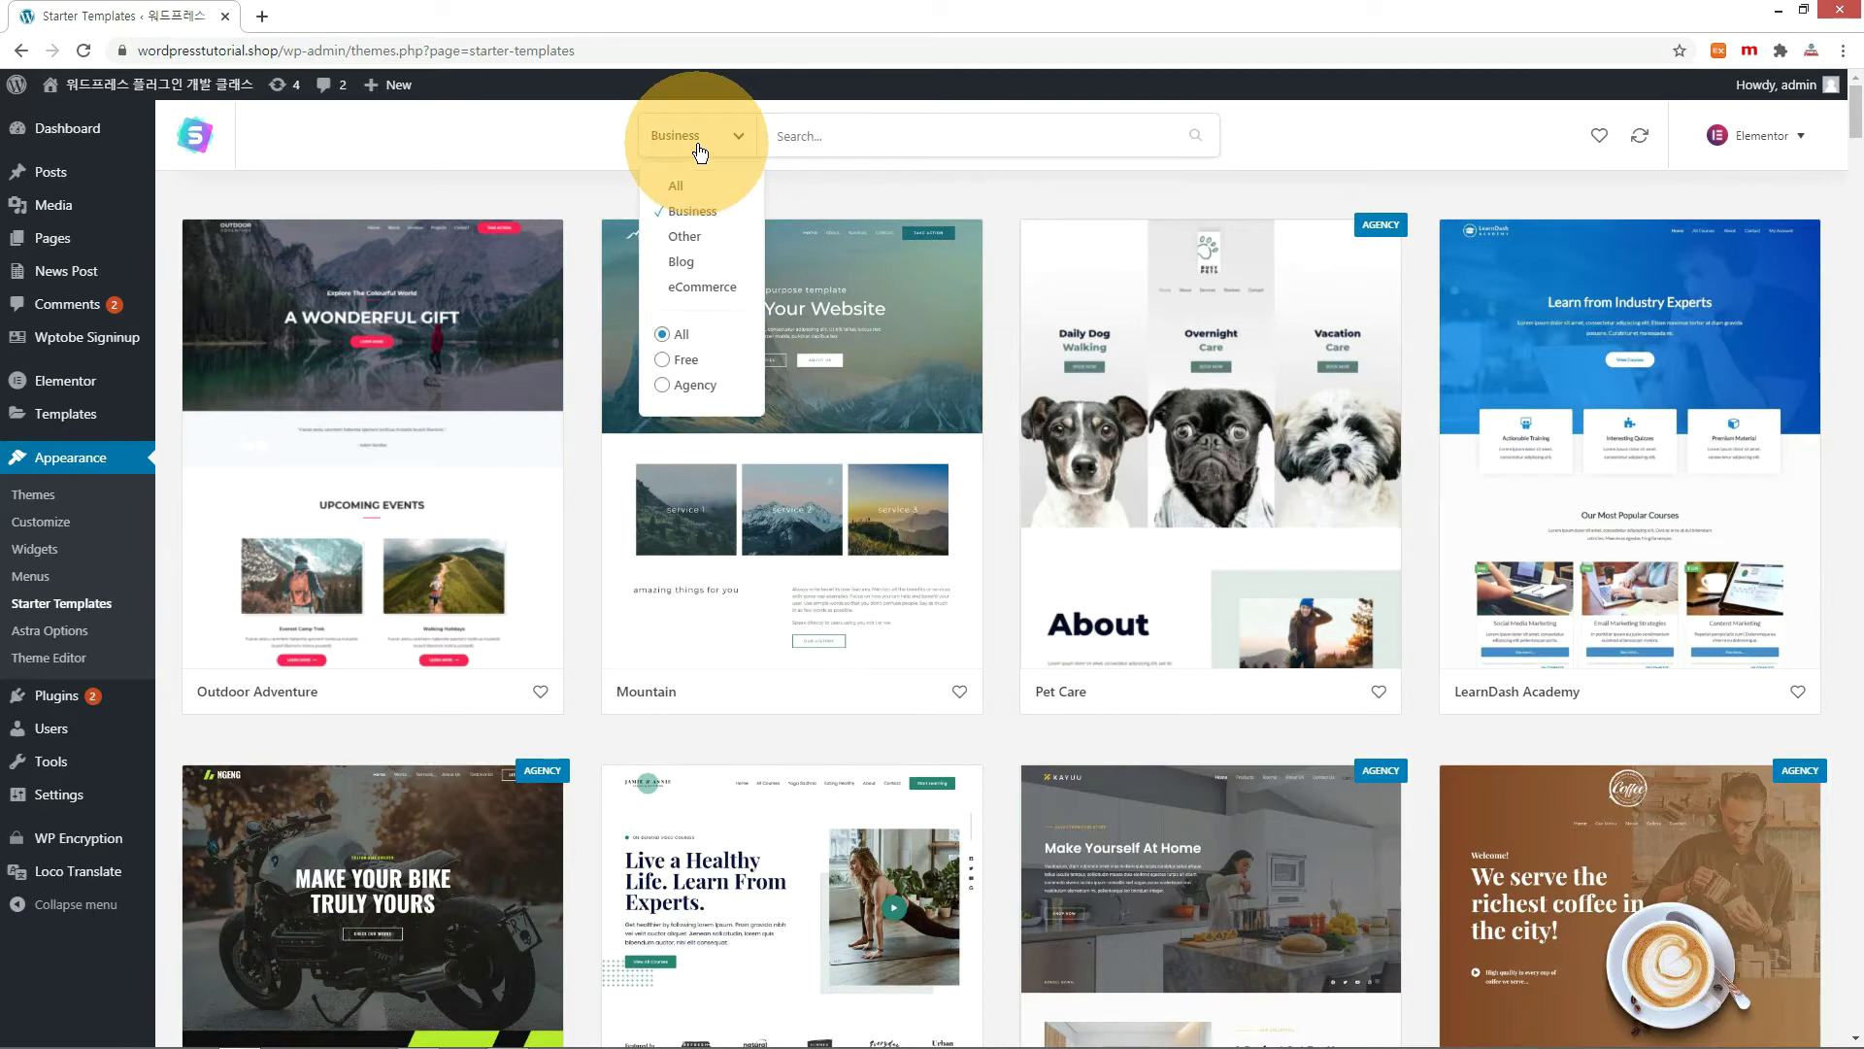
left_click(669, 362)
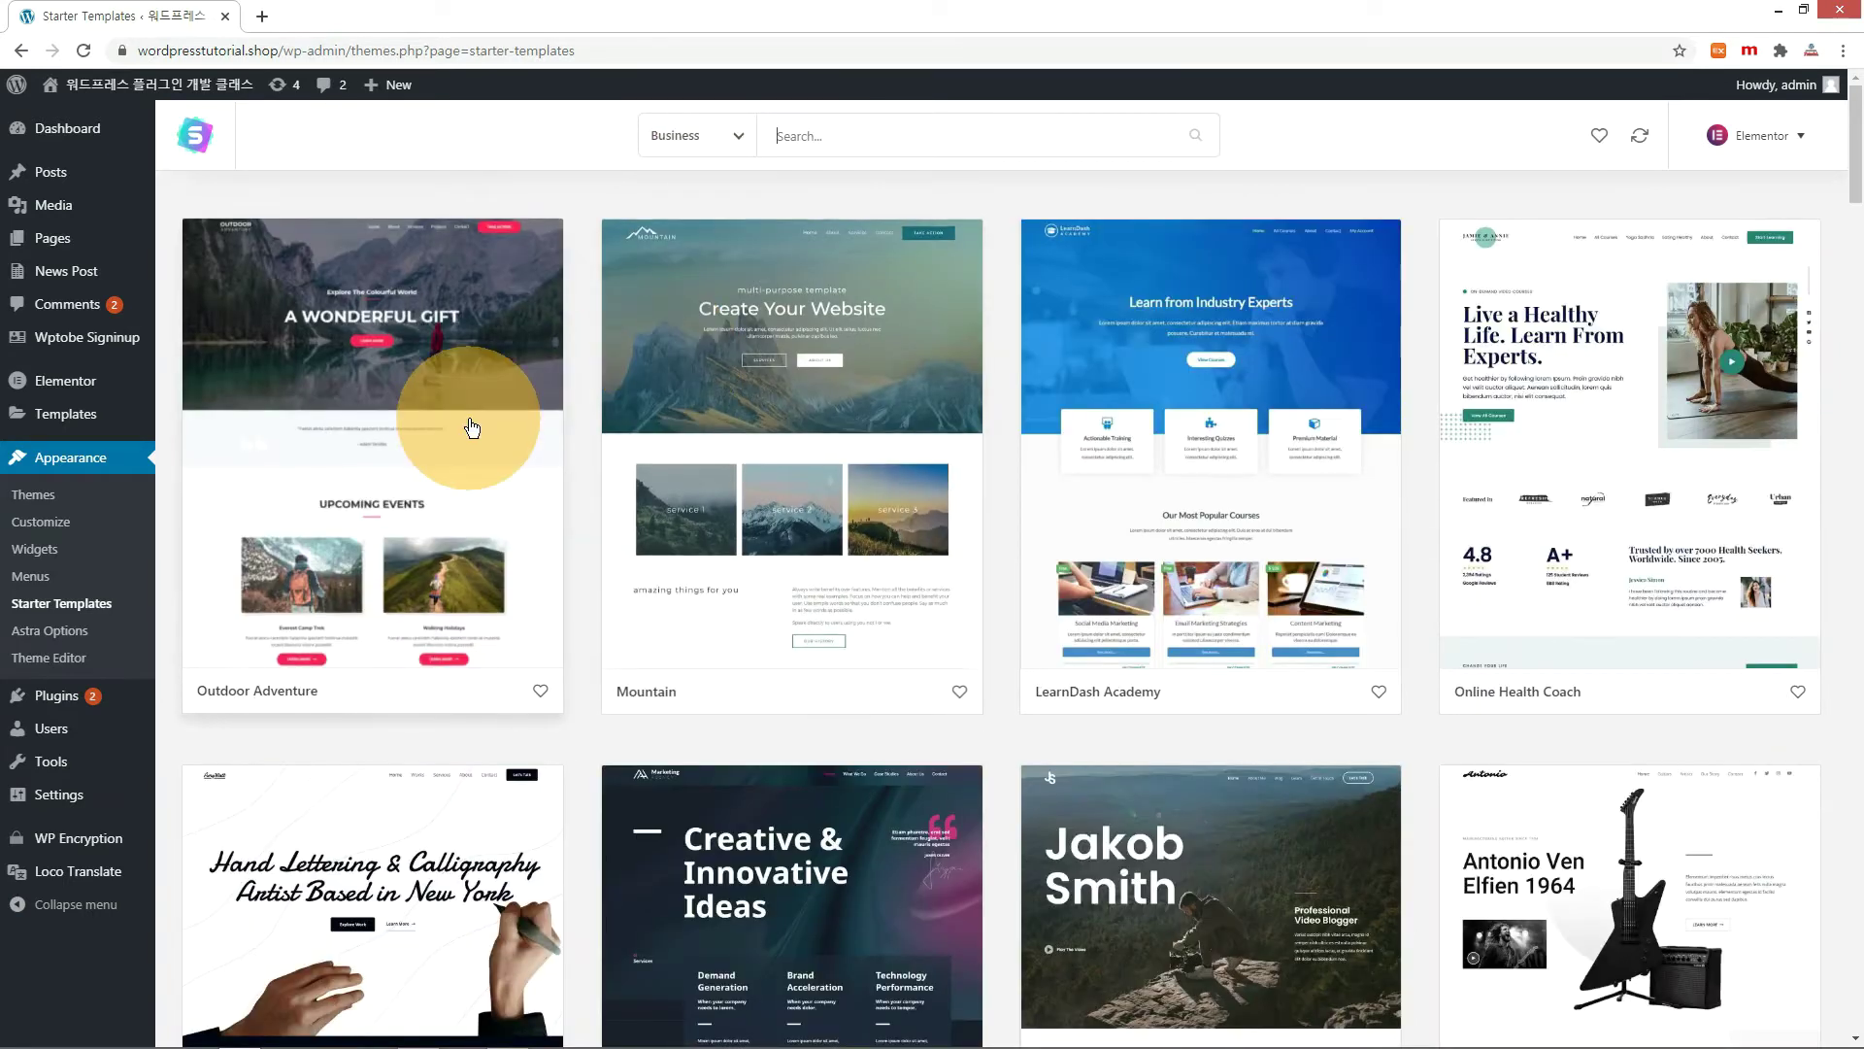
Open the BBQ Restaurant template's details.
scroll(471, 427, "down", 20)
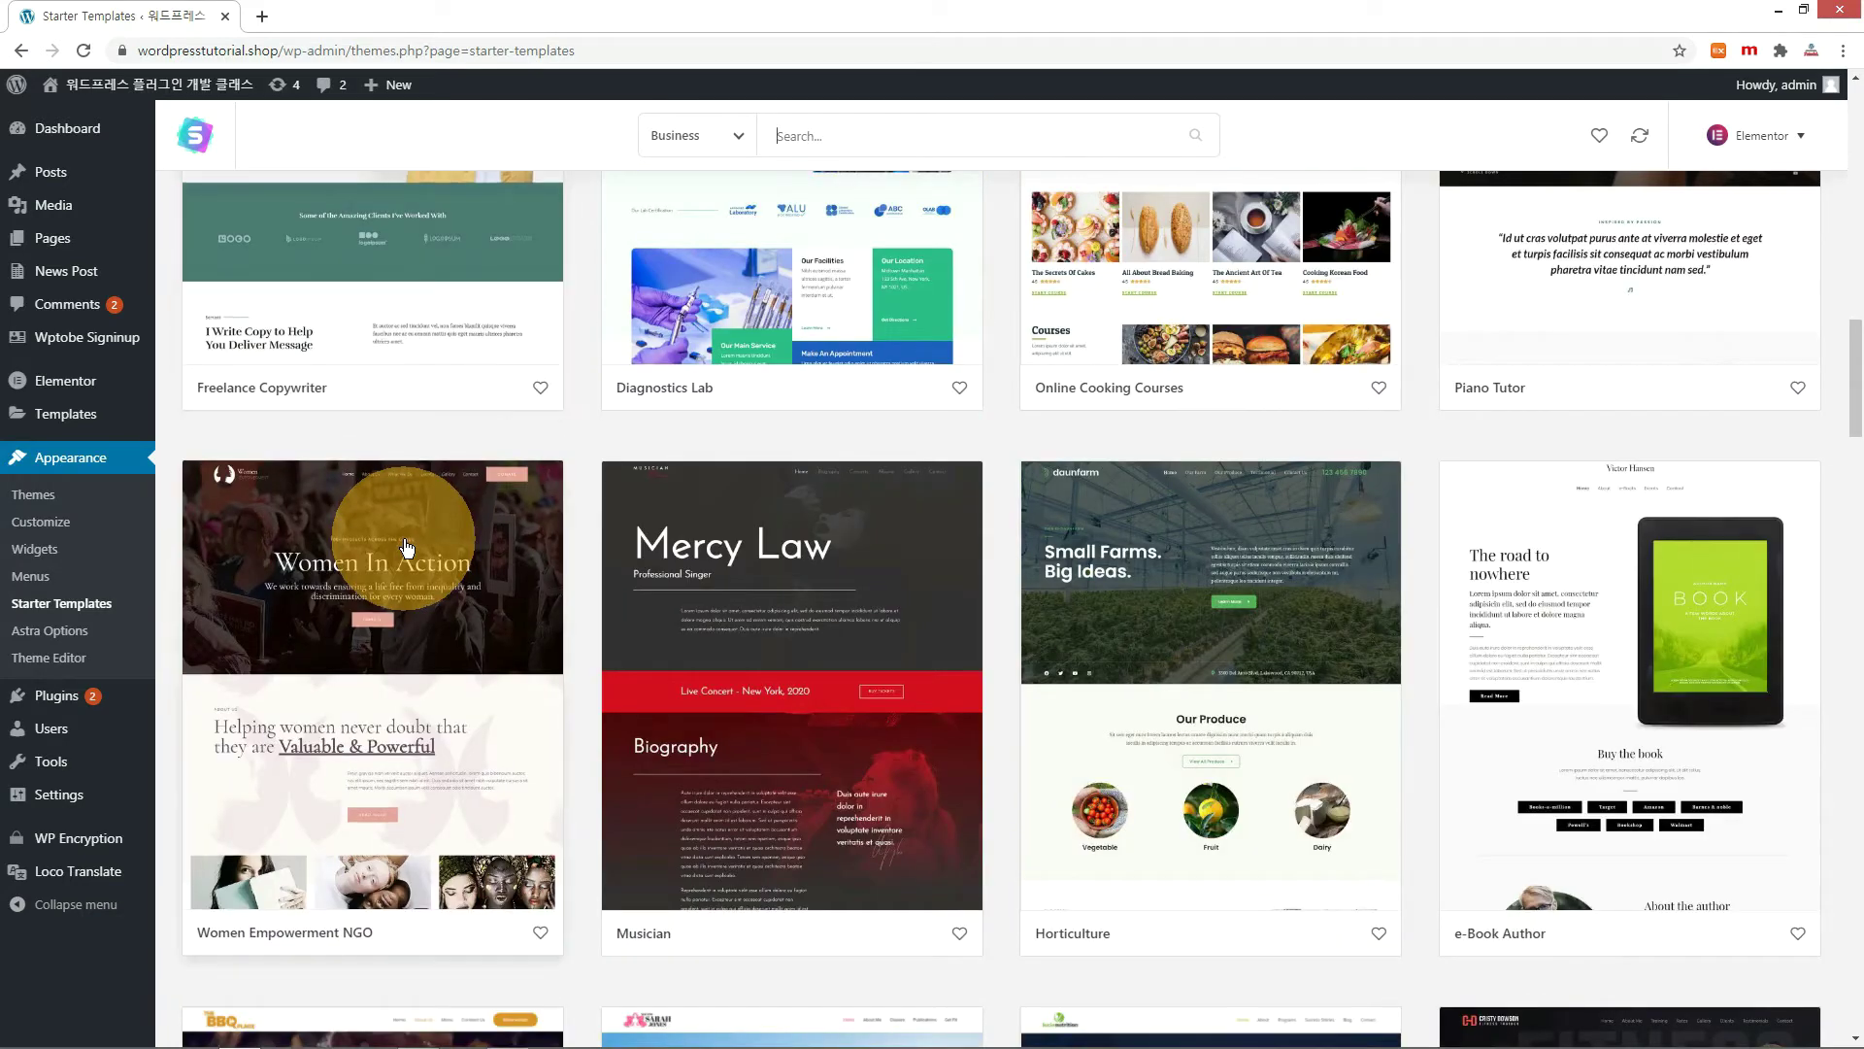
scroll(406, 547, "down", 7)
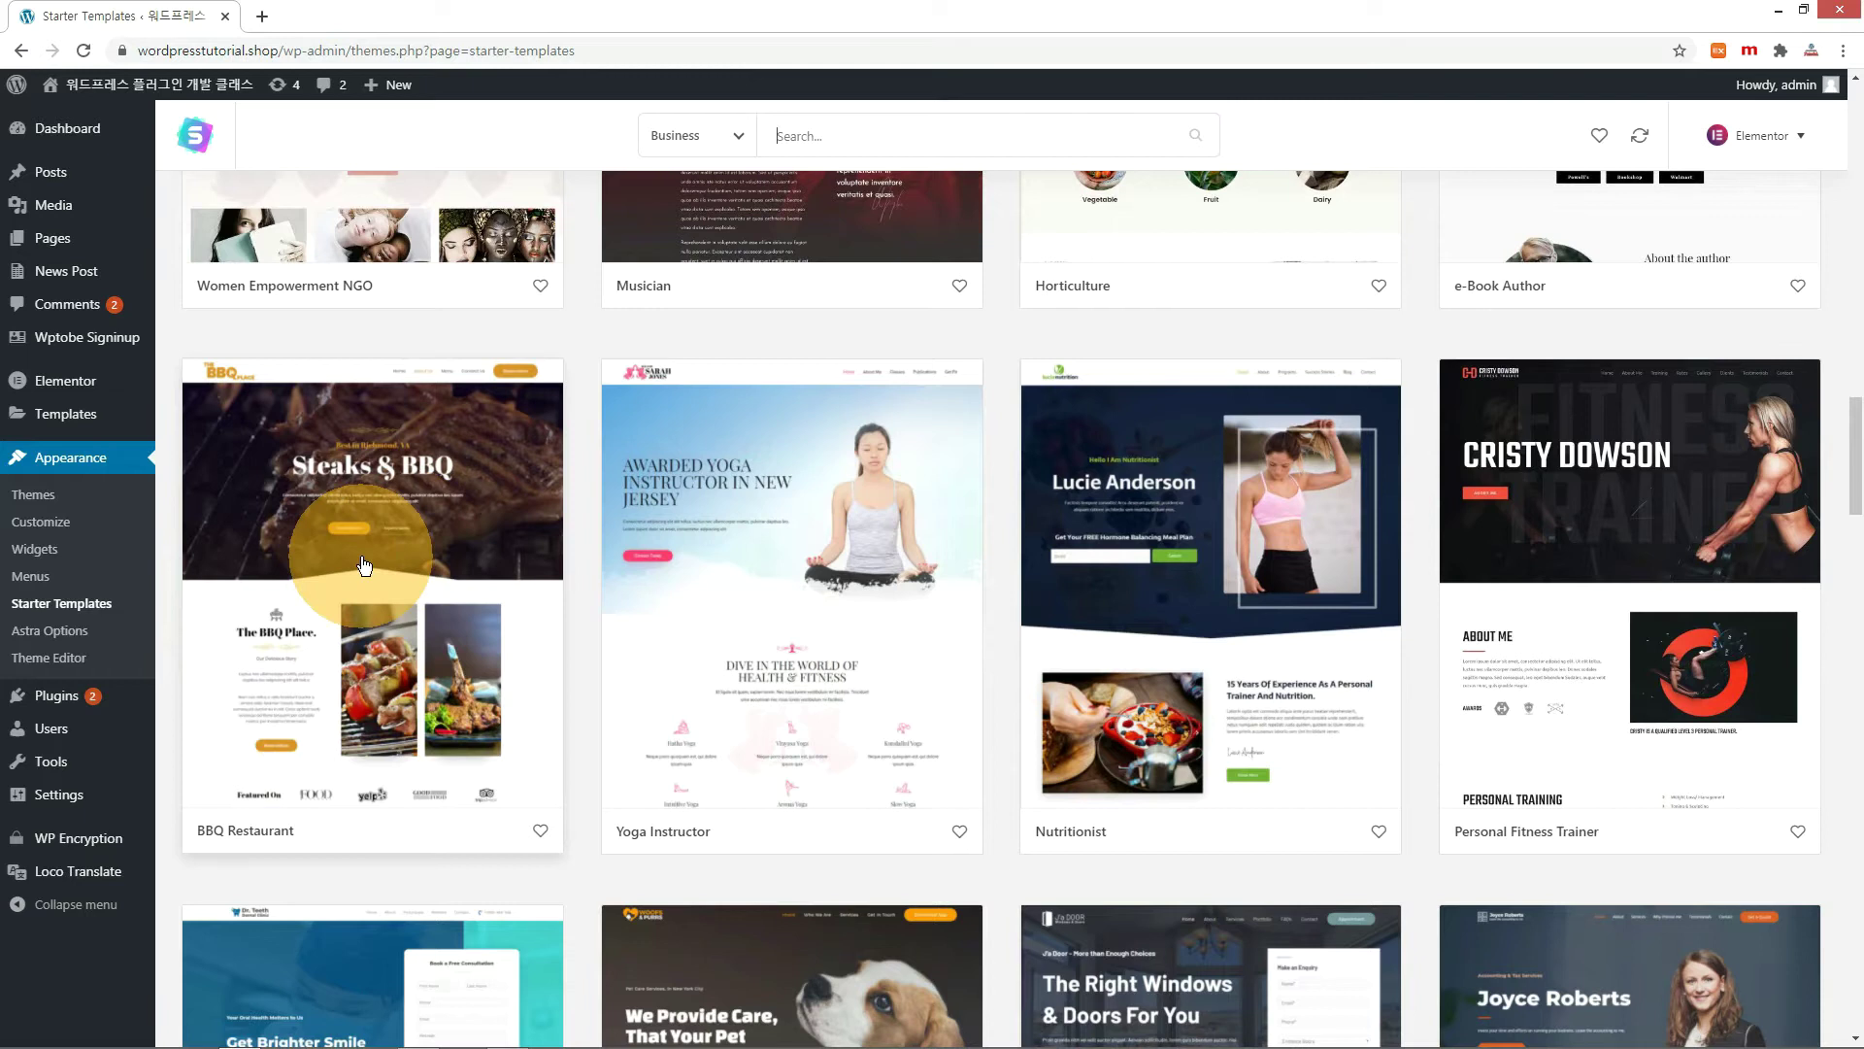
left_click(364, 565)
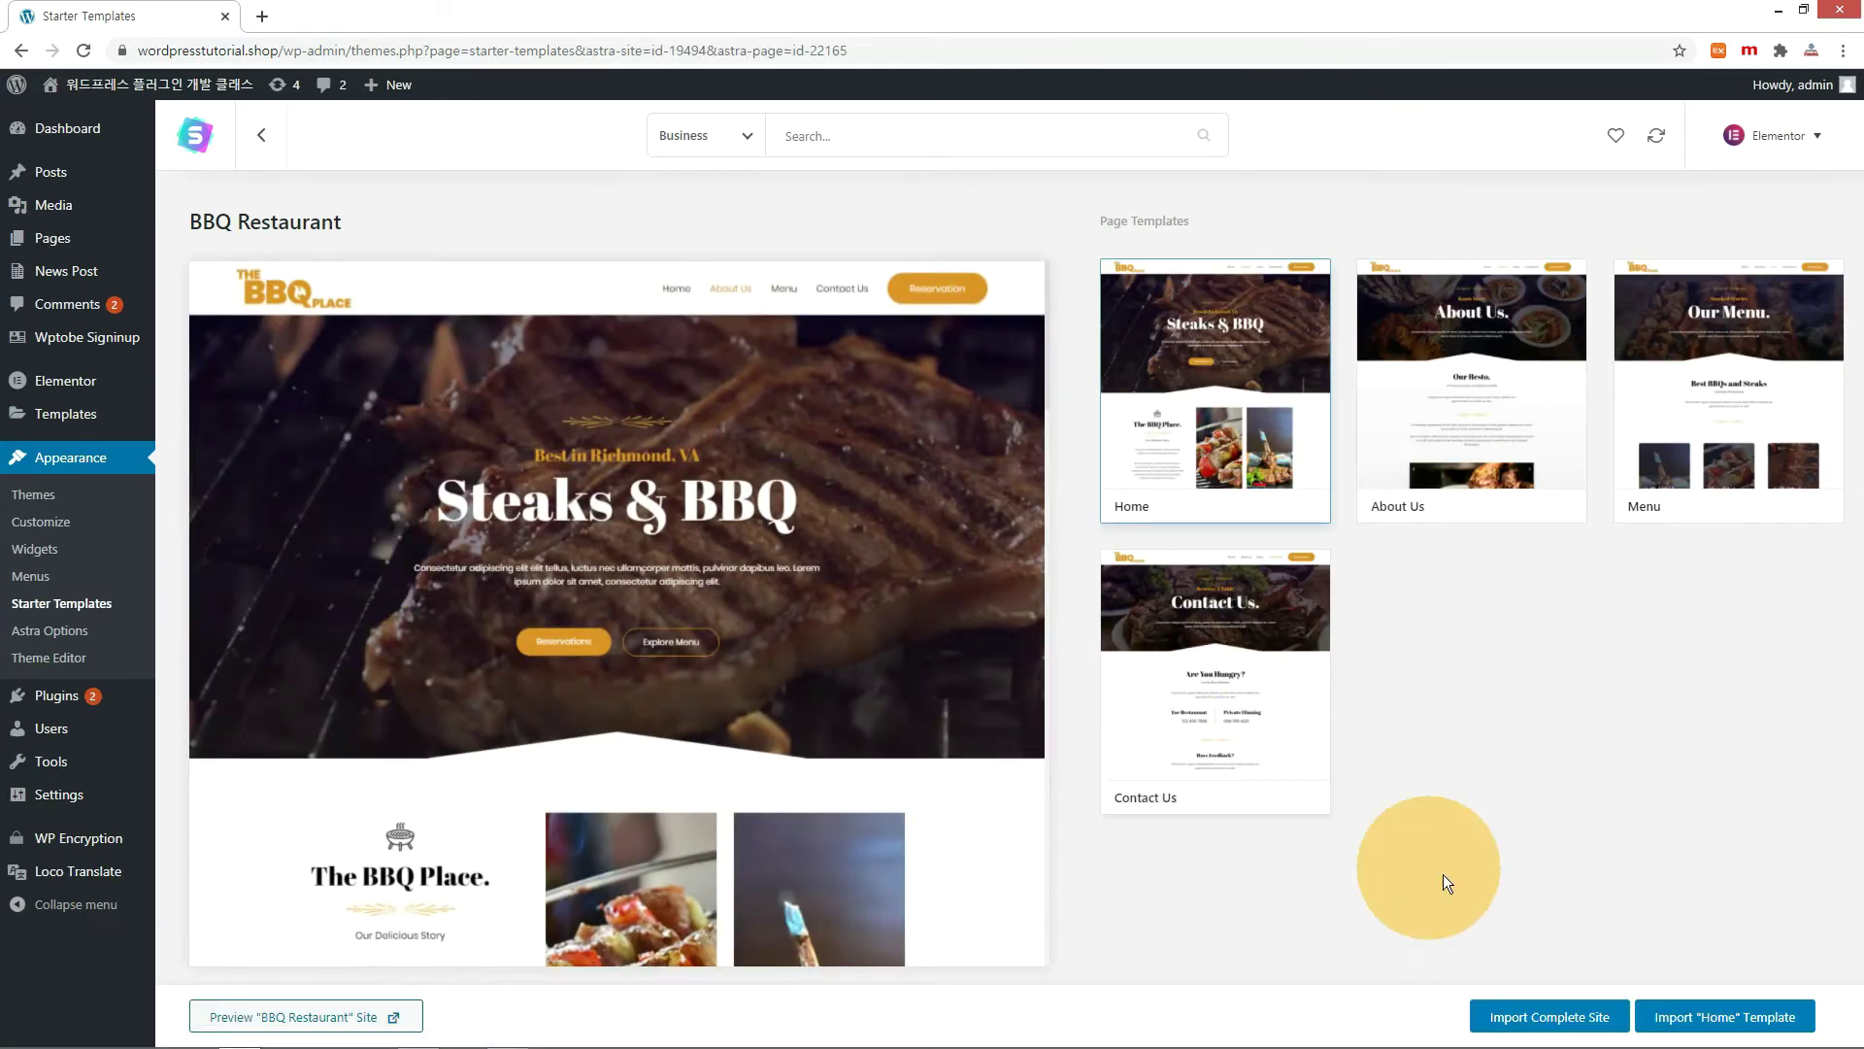
Import the complete BBQ Restaurant site, view it, then return to the admin tab.
left_click(1568, 1034)
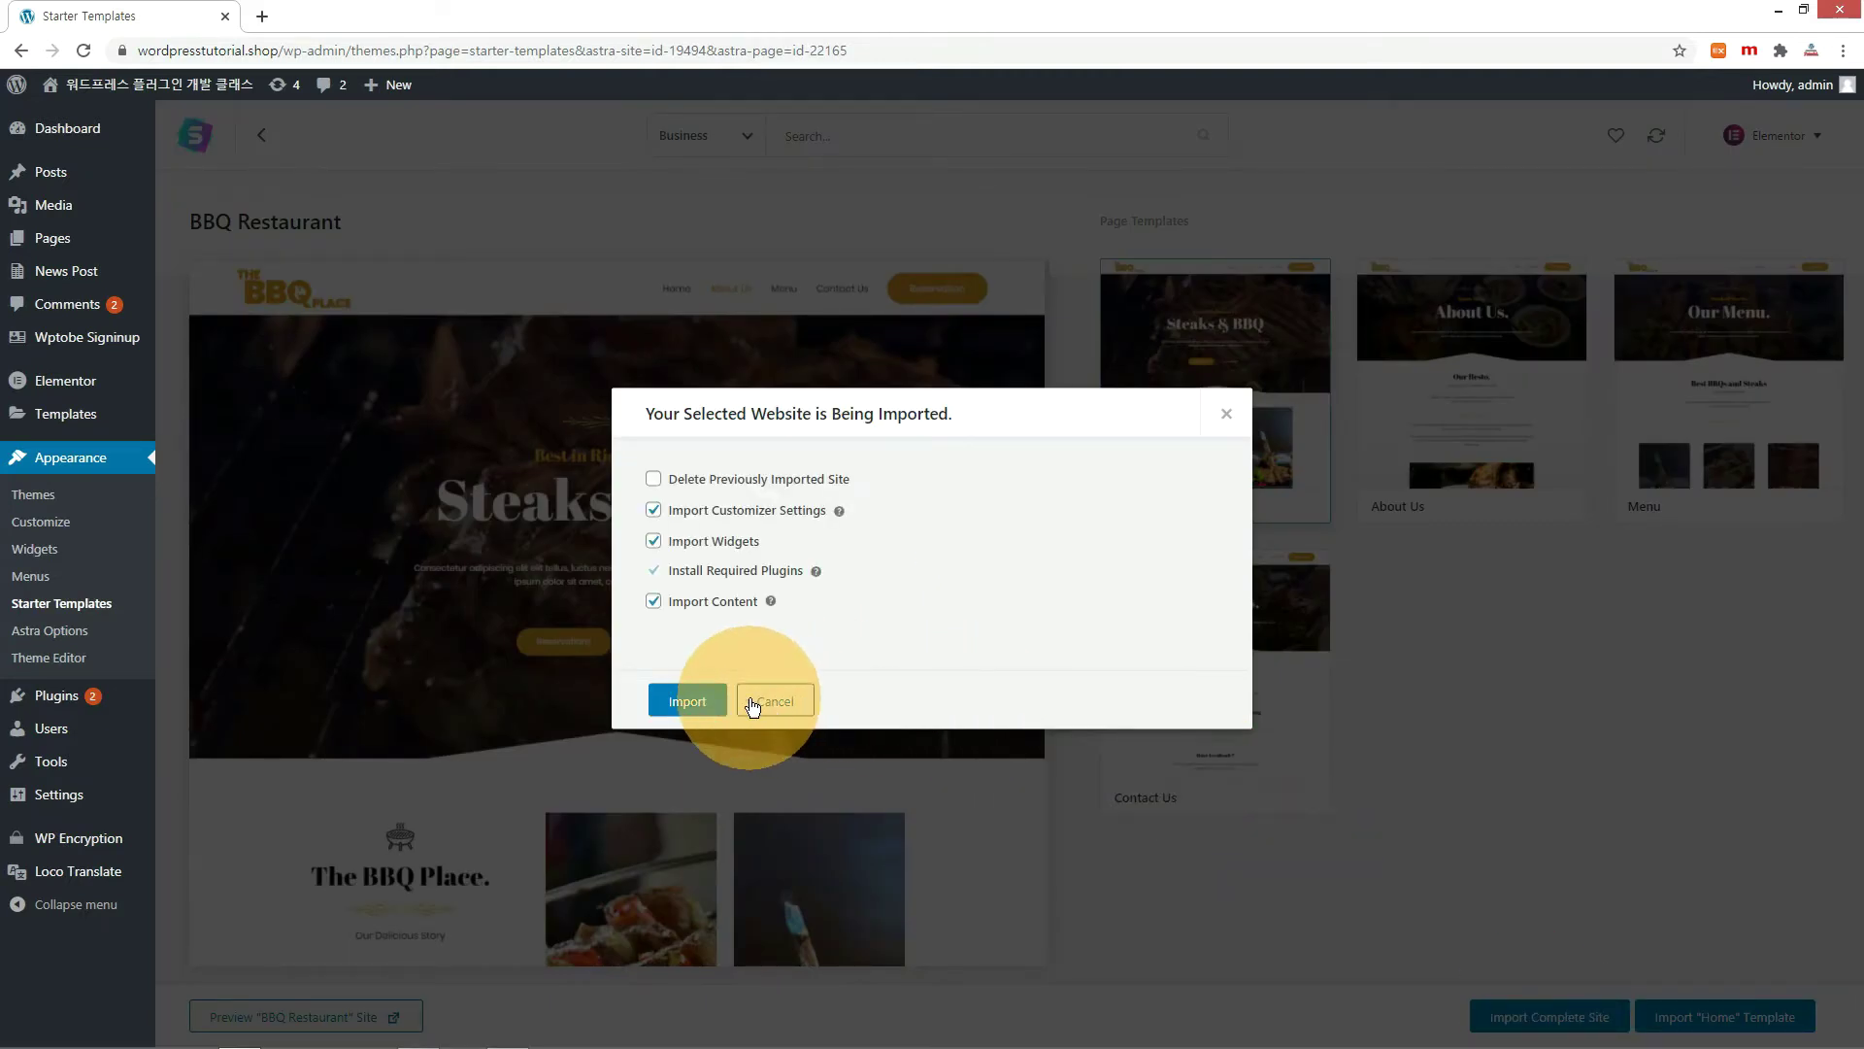
left_click(699, 704)
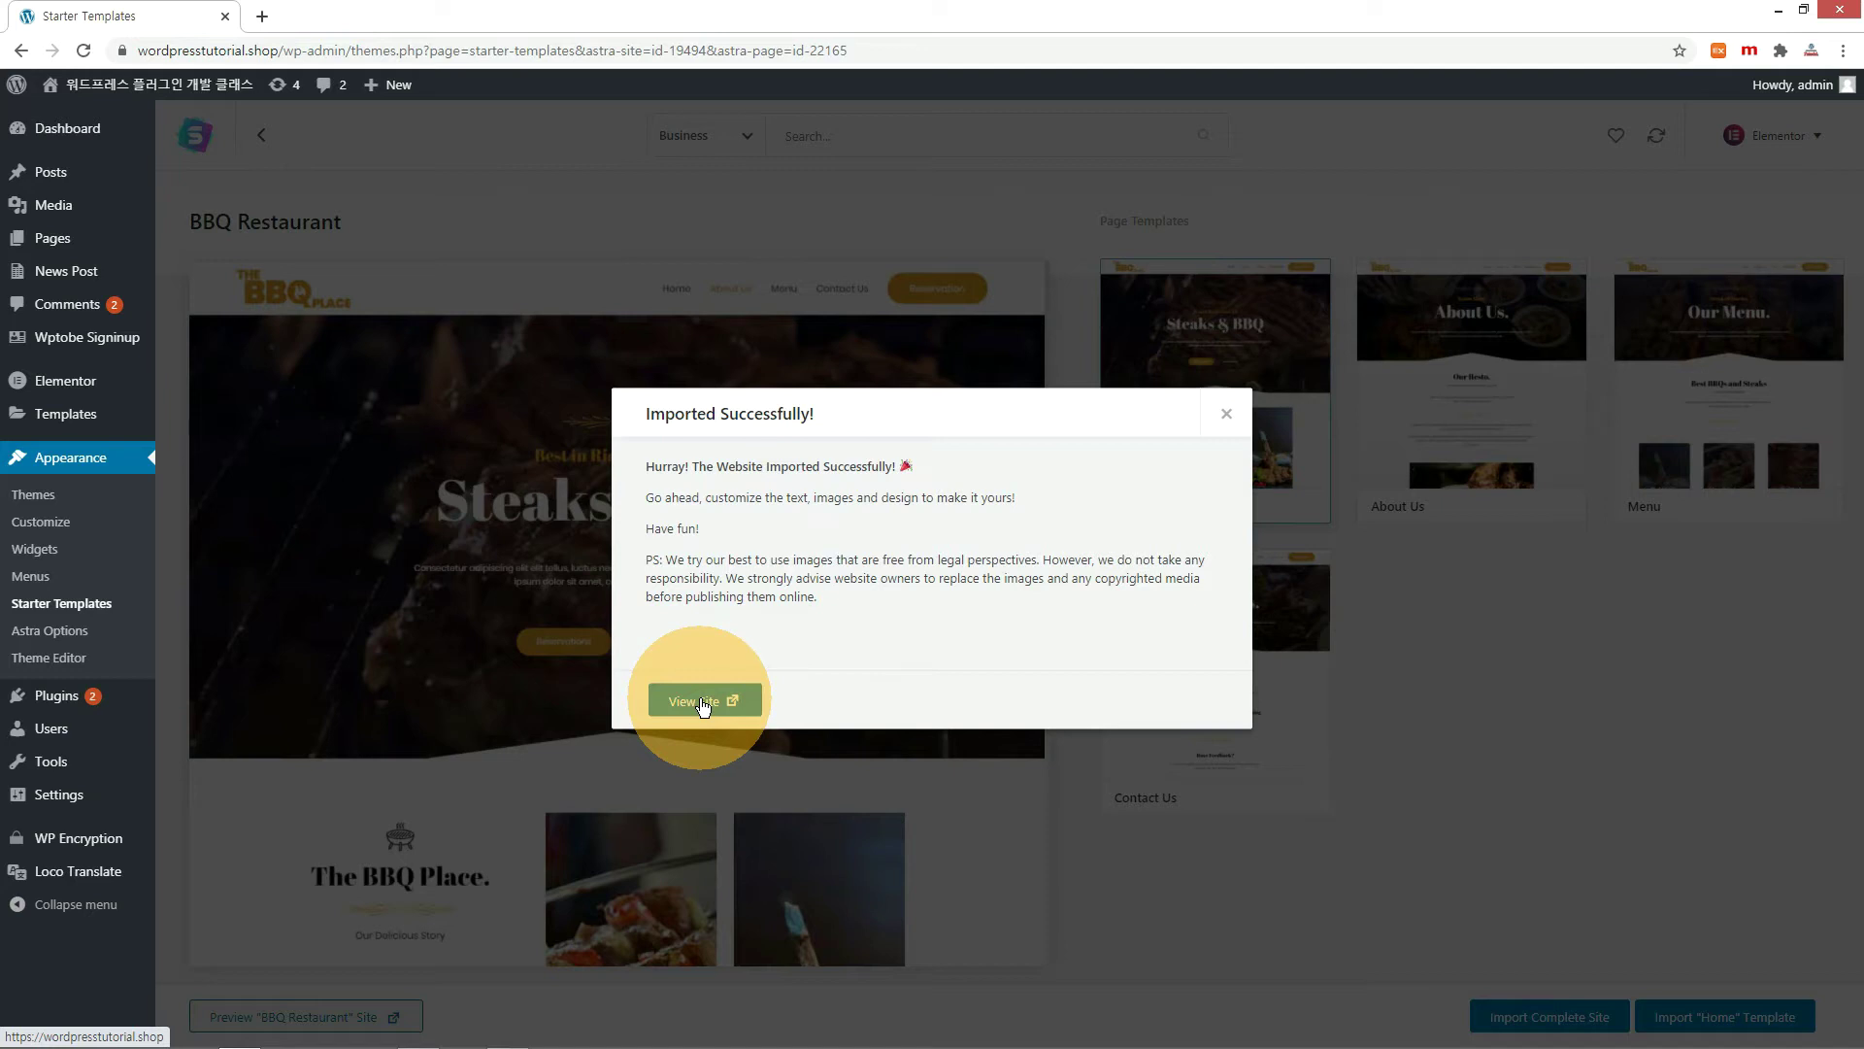
left_click(701, 699)
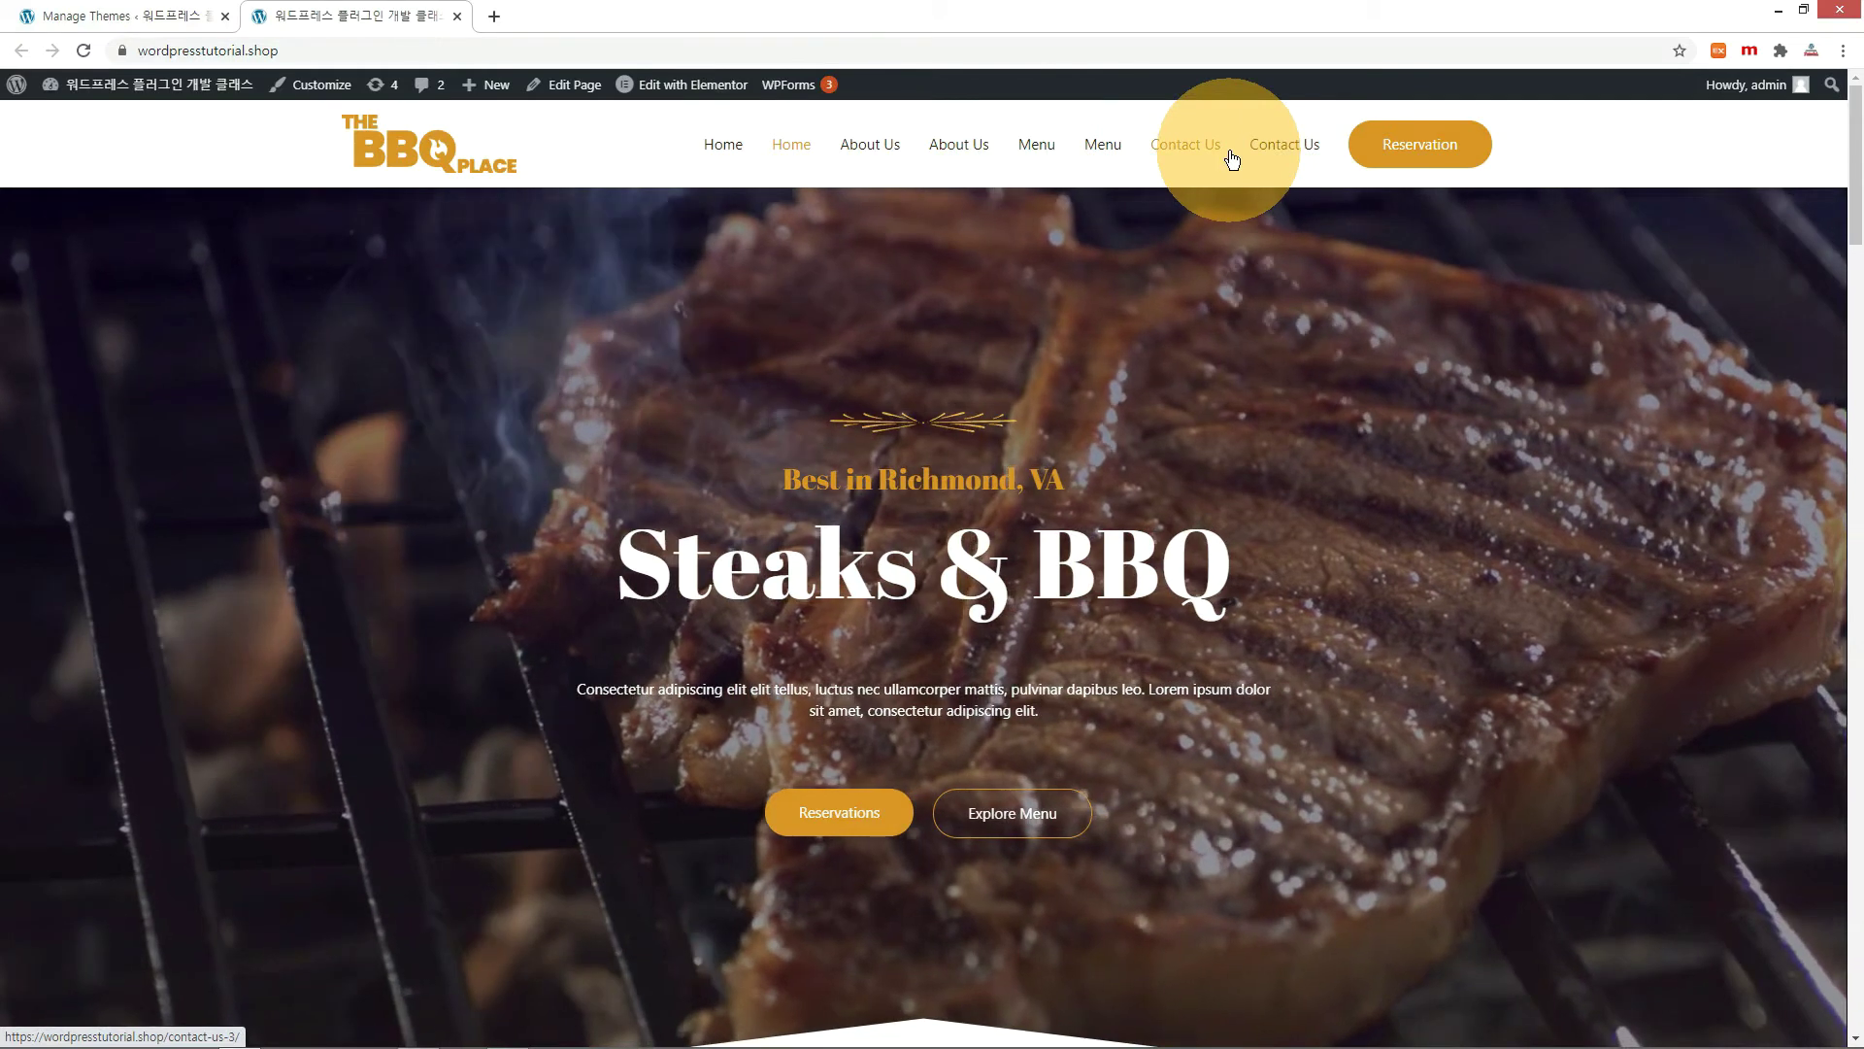
left_click(148, 15)
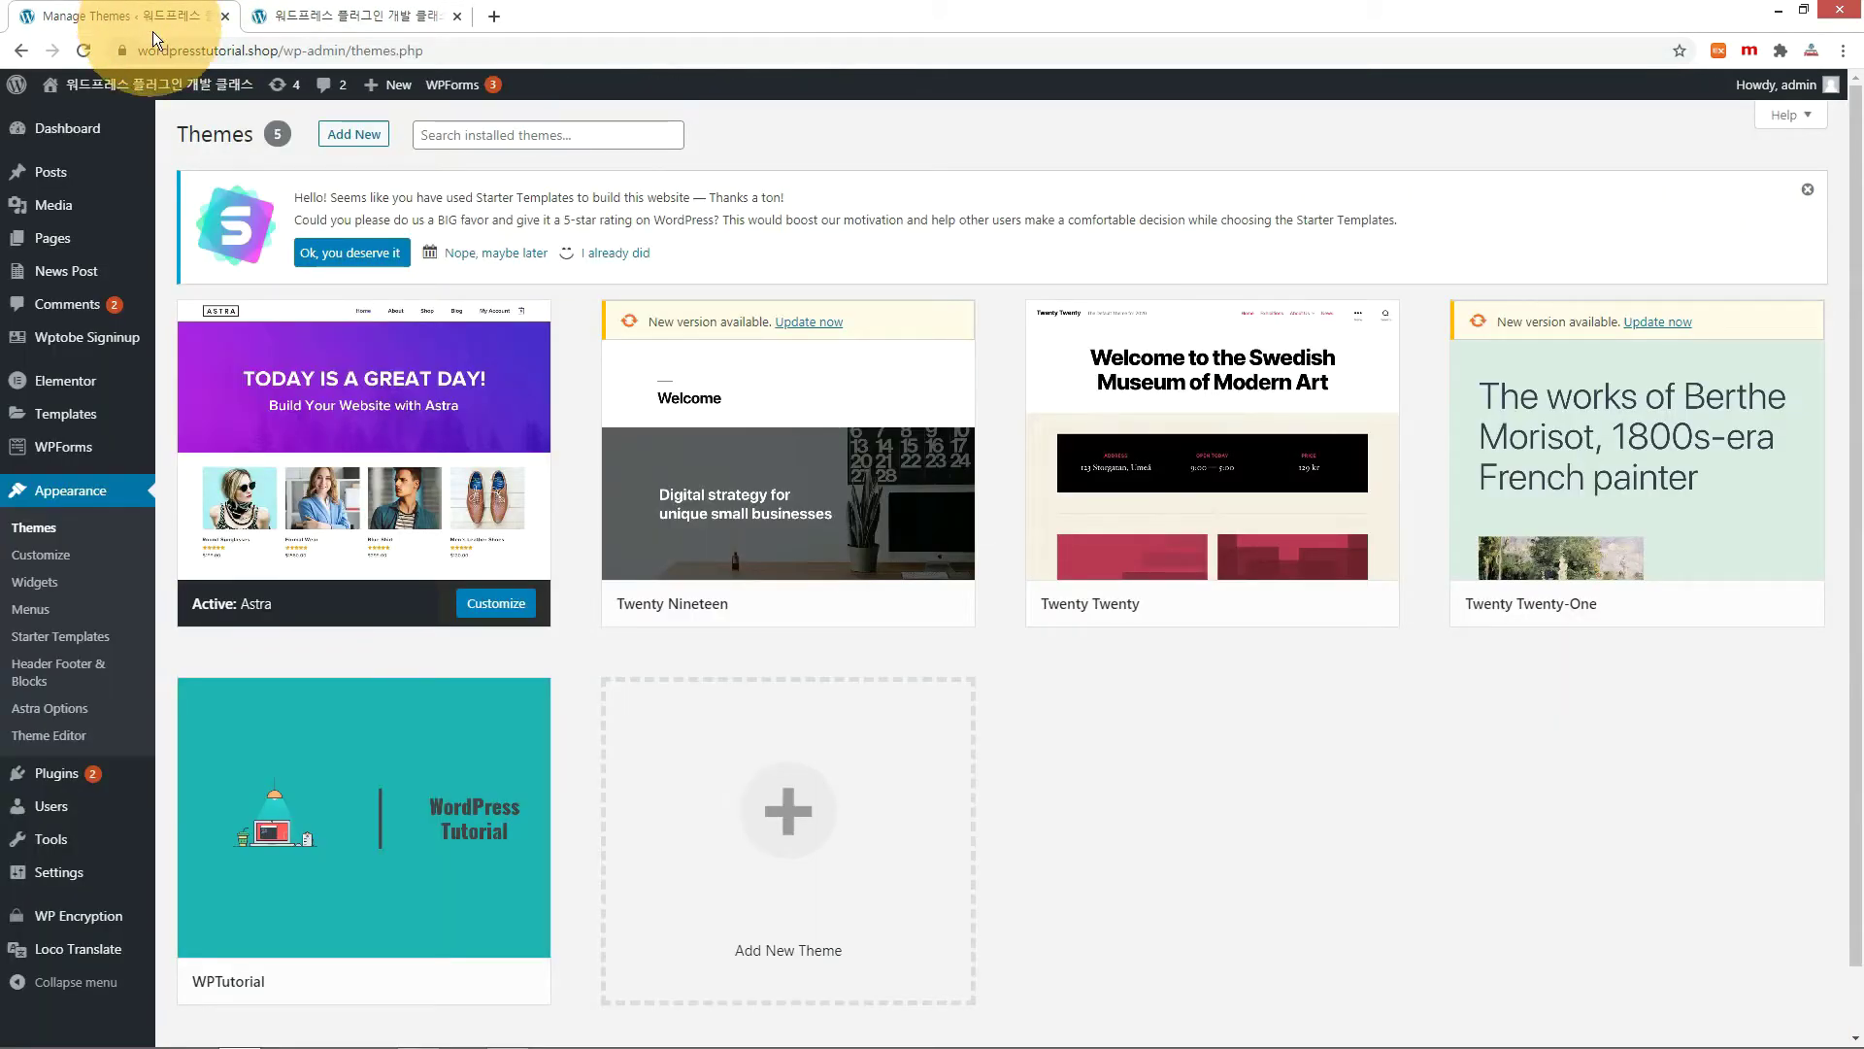
In All Pages, trash the duplicate Home — Elementor page.
left_click(61, 242)
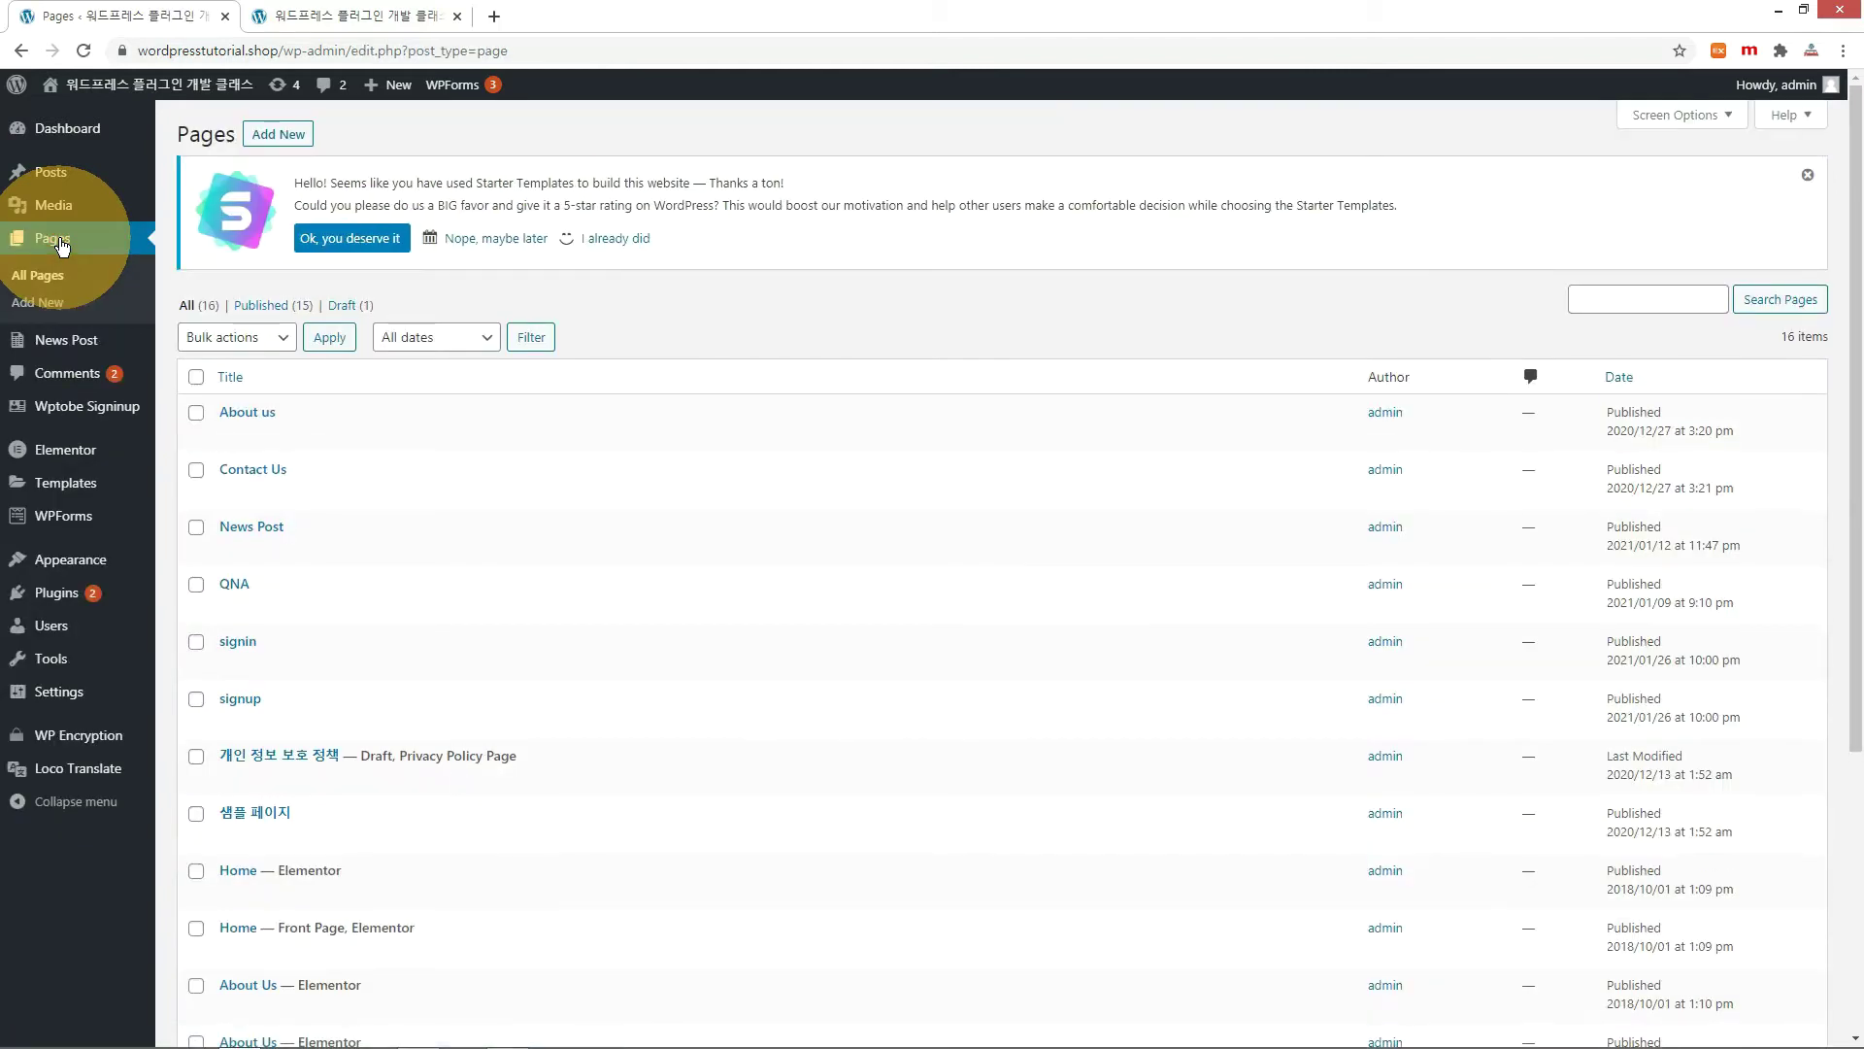
scroll(374, 501, "down", 2)
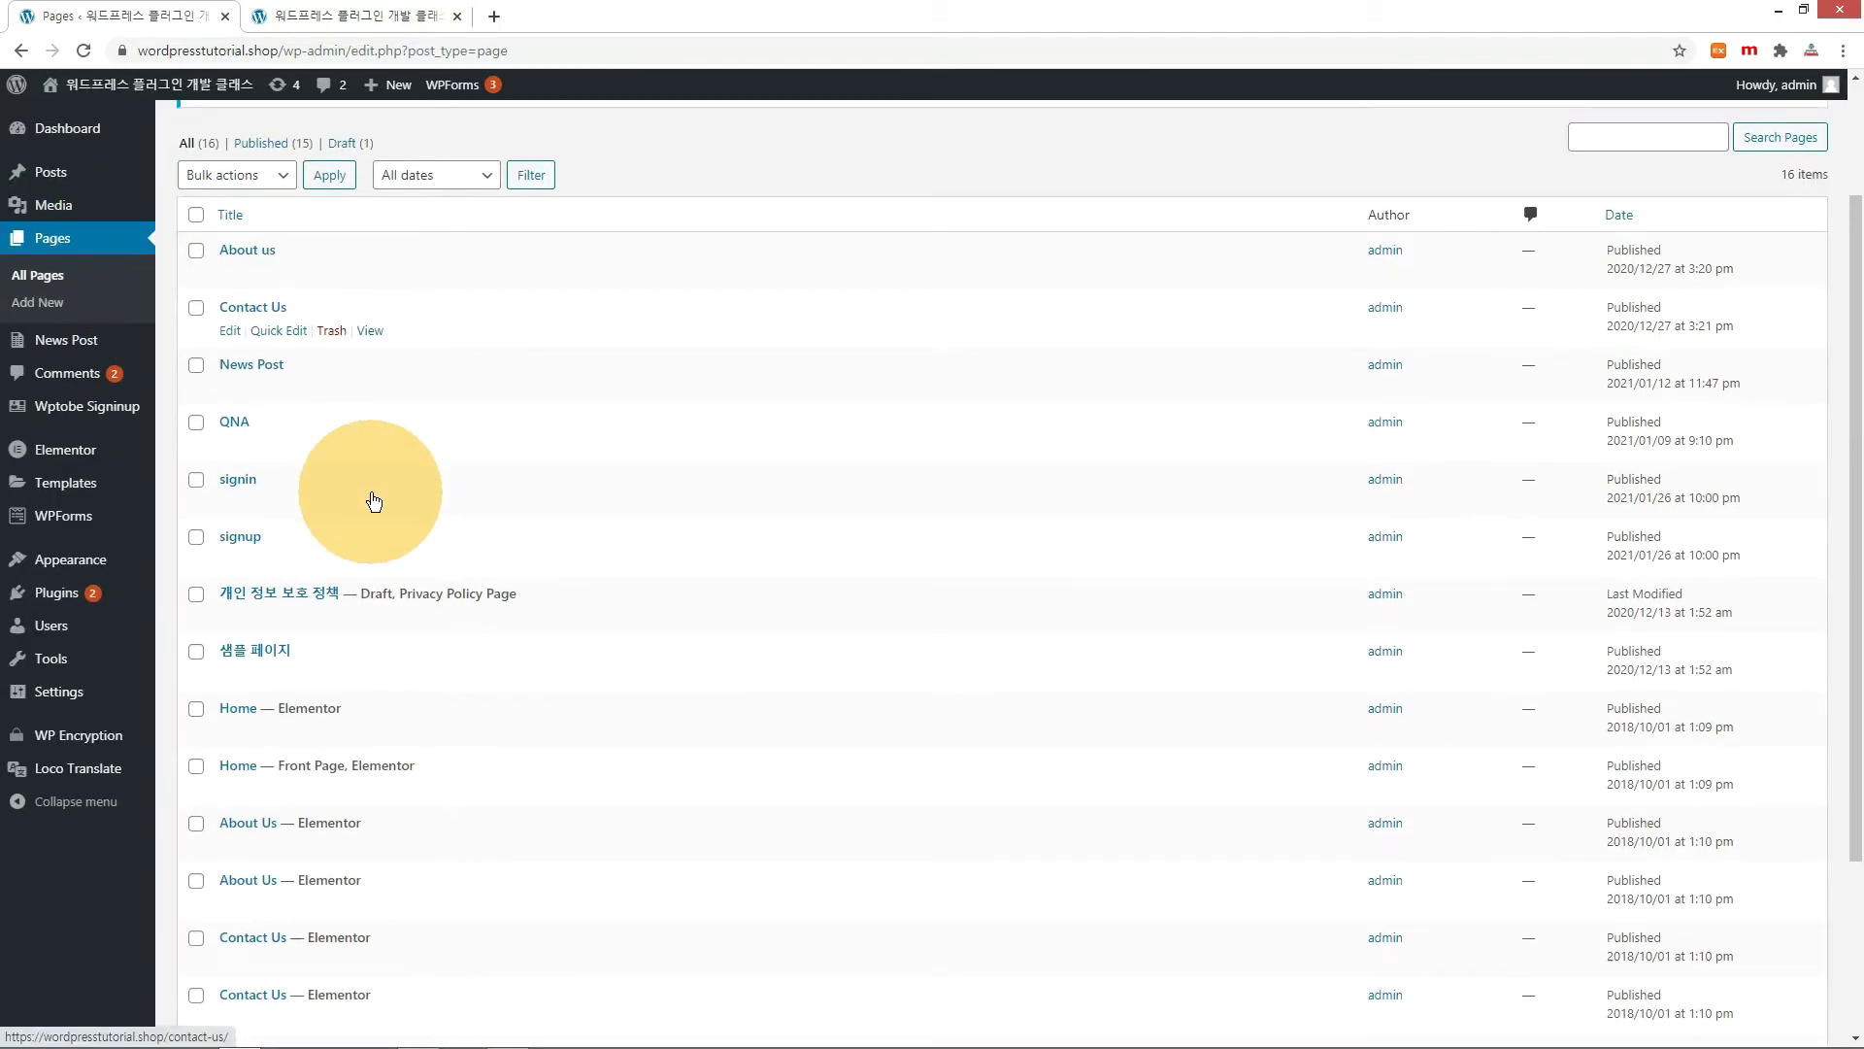
scroll(373, 501, "down", 2)
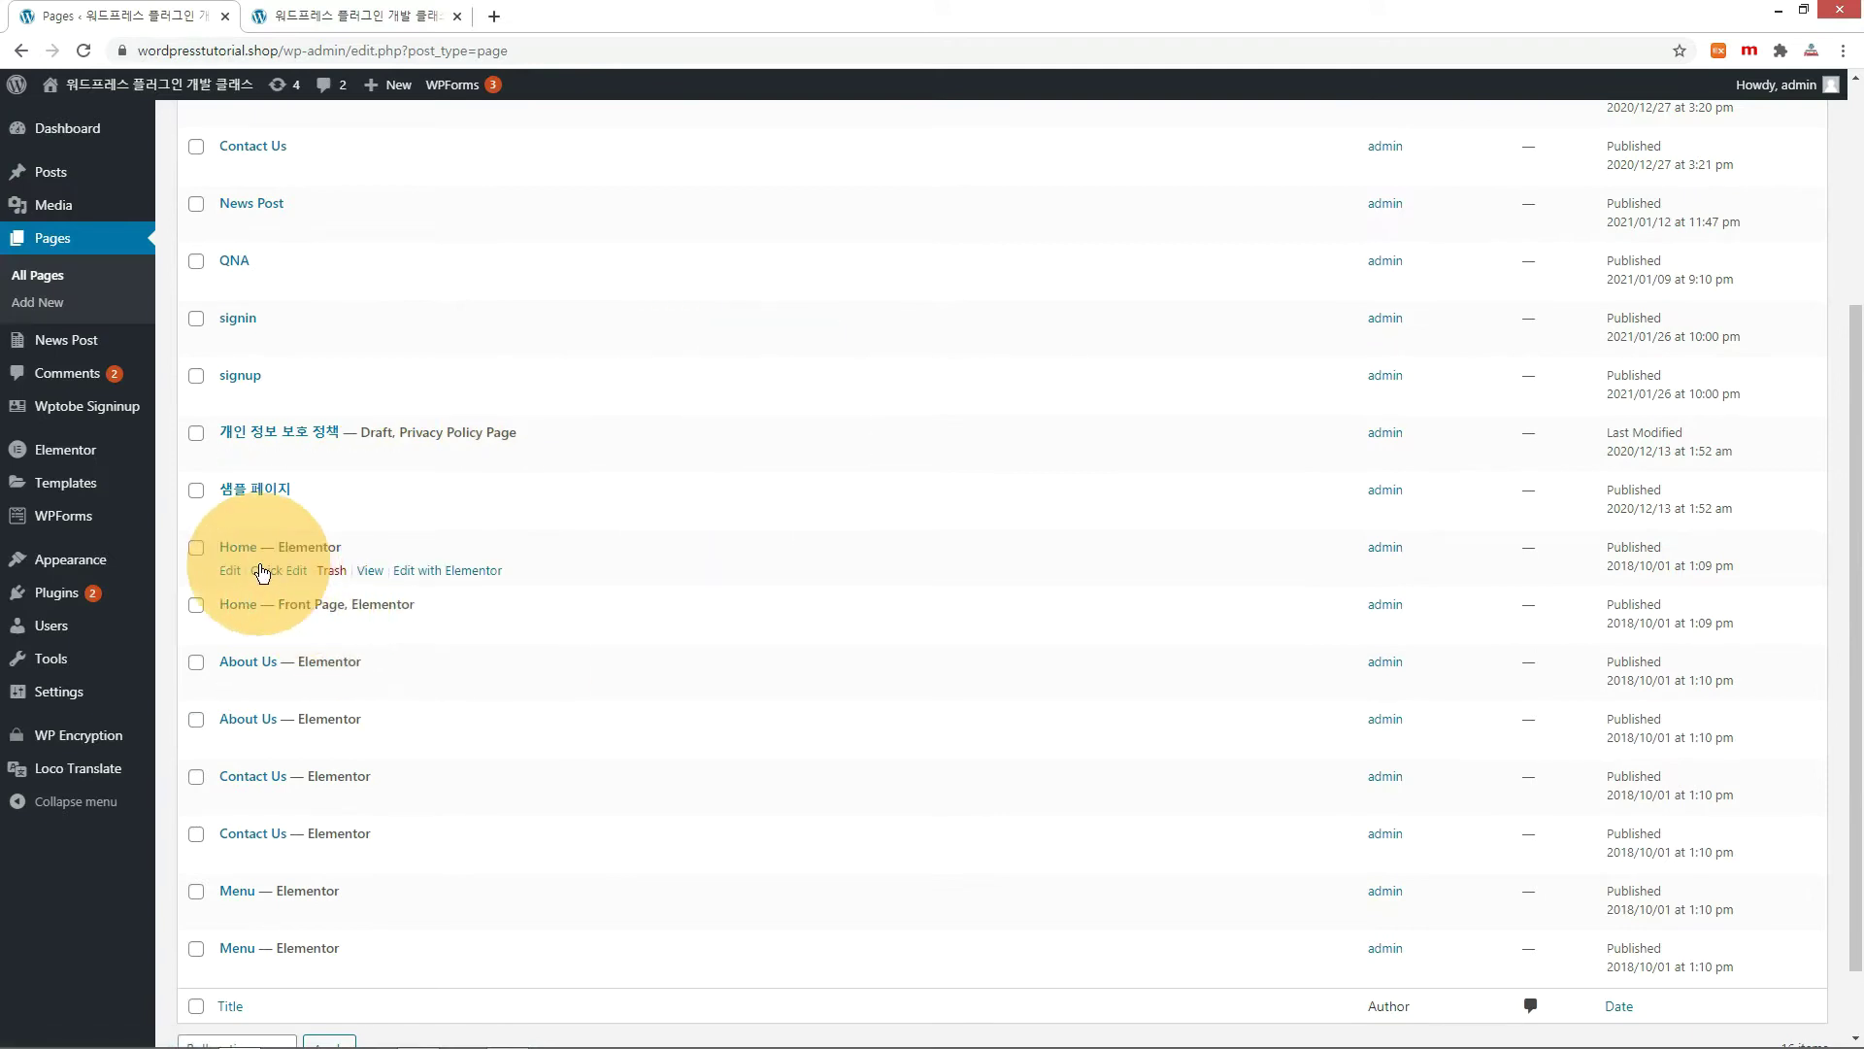
left_click(270, 575)
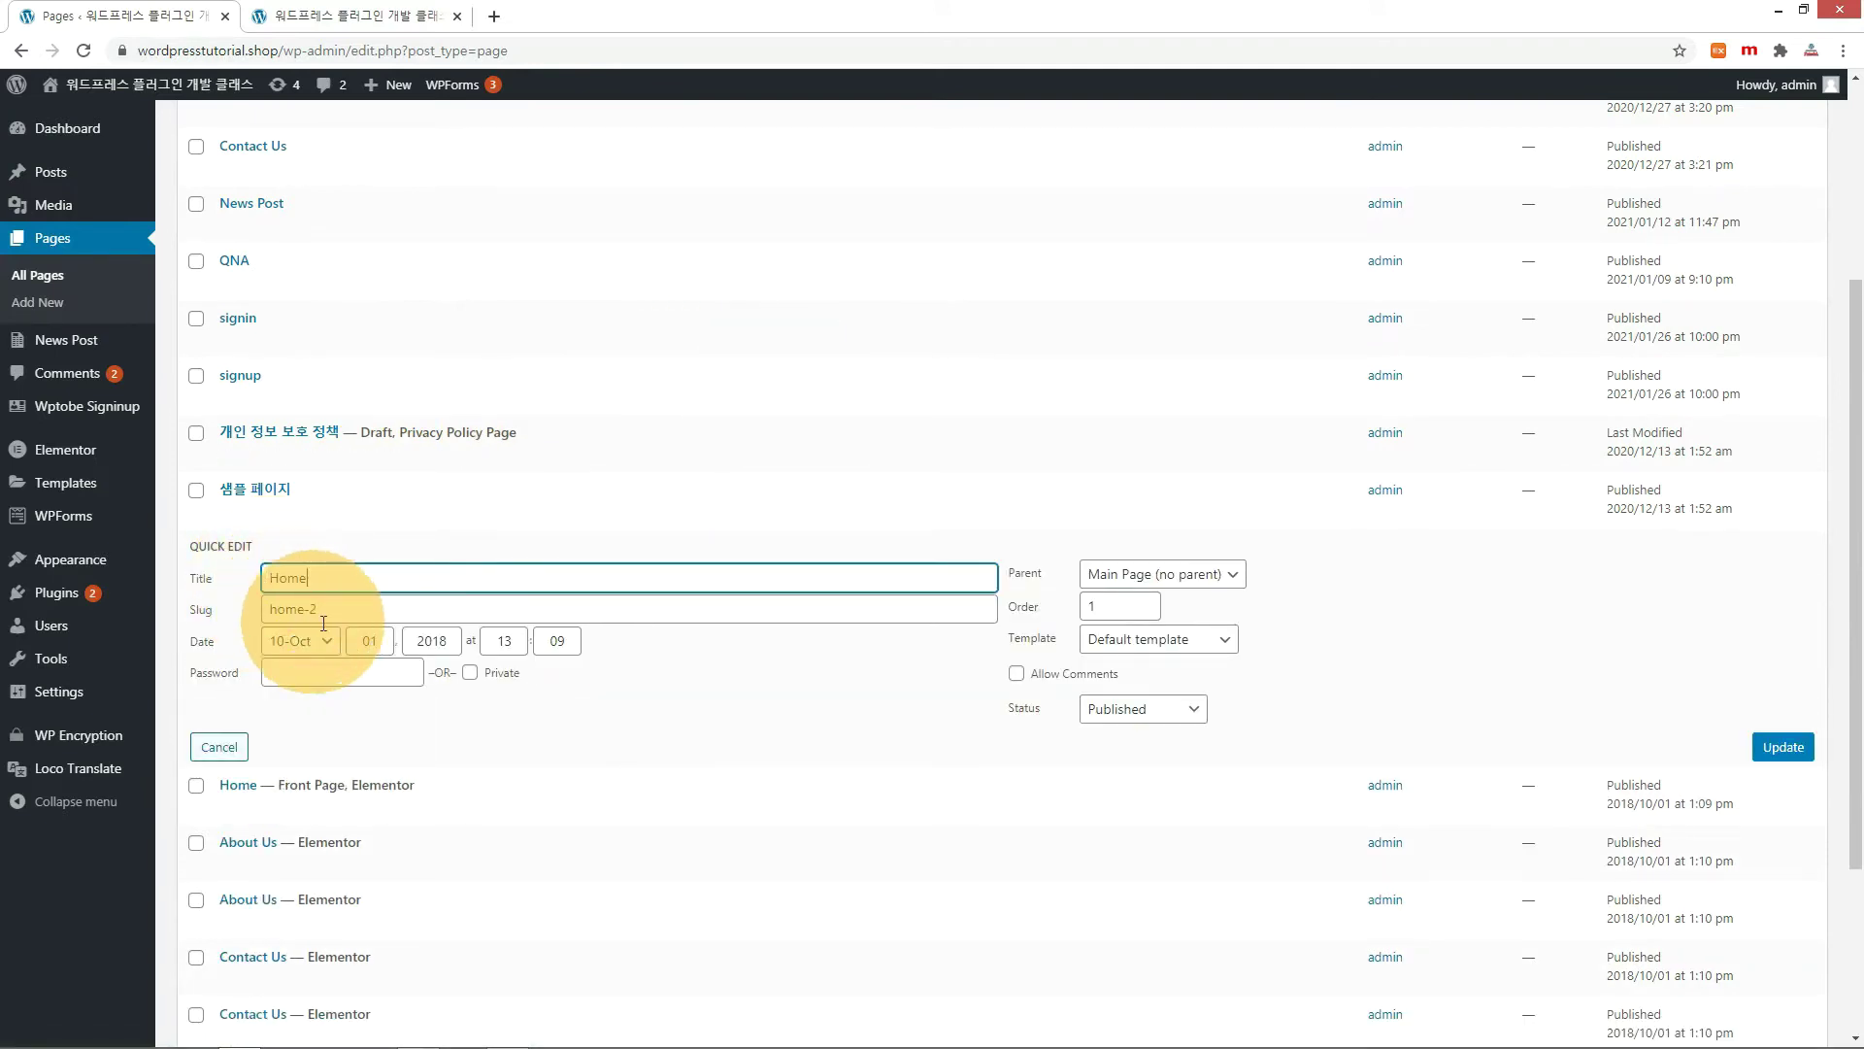
left_click_drag(323, 610, 208, 614)
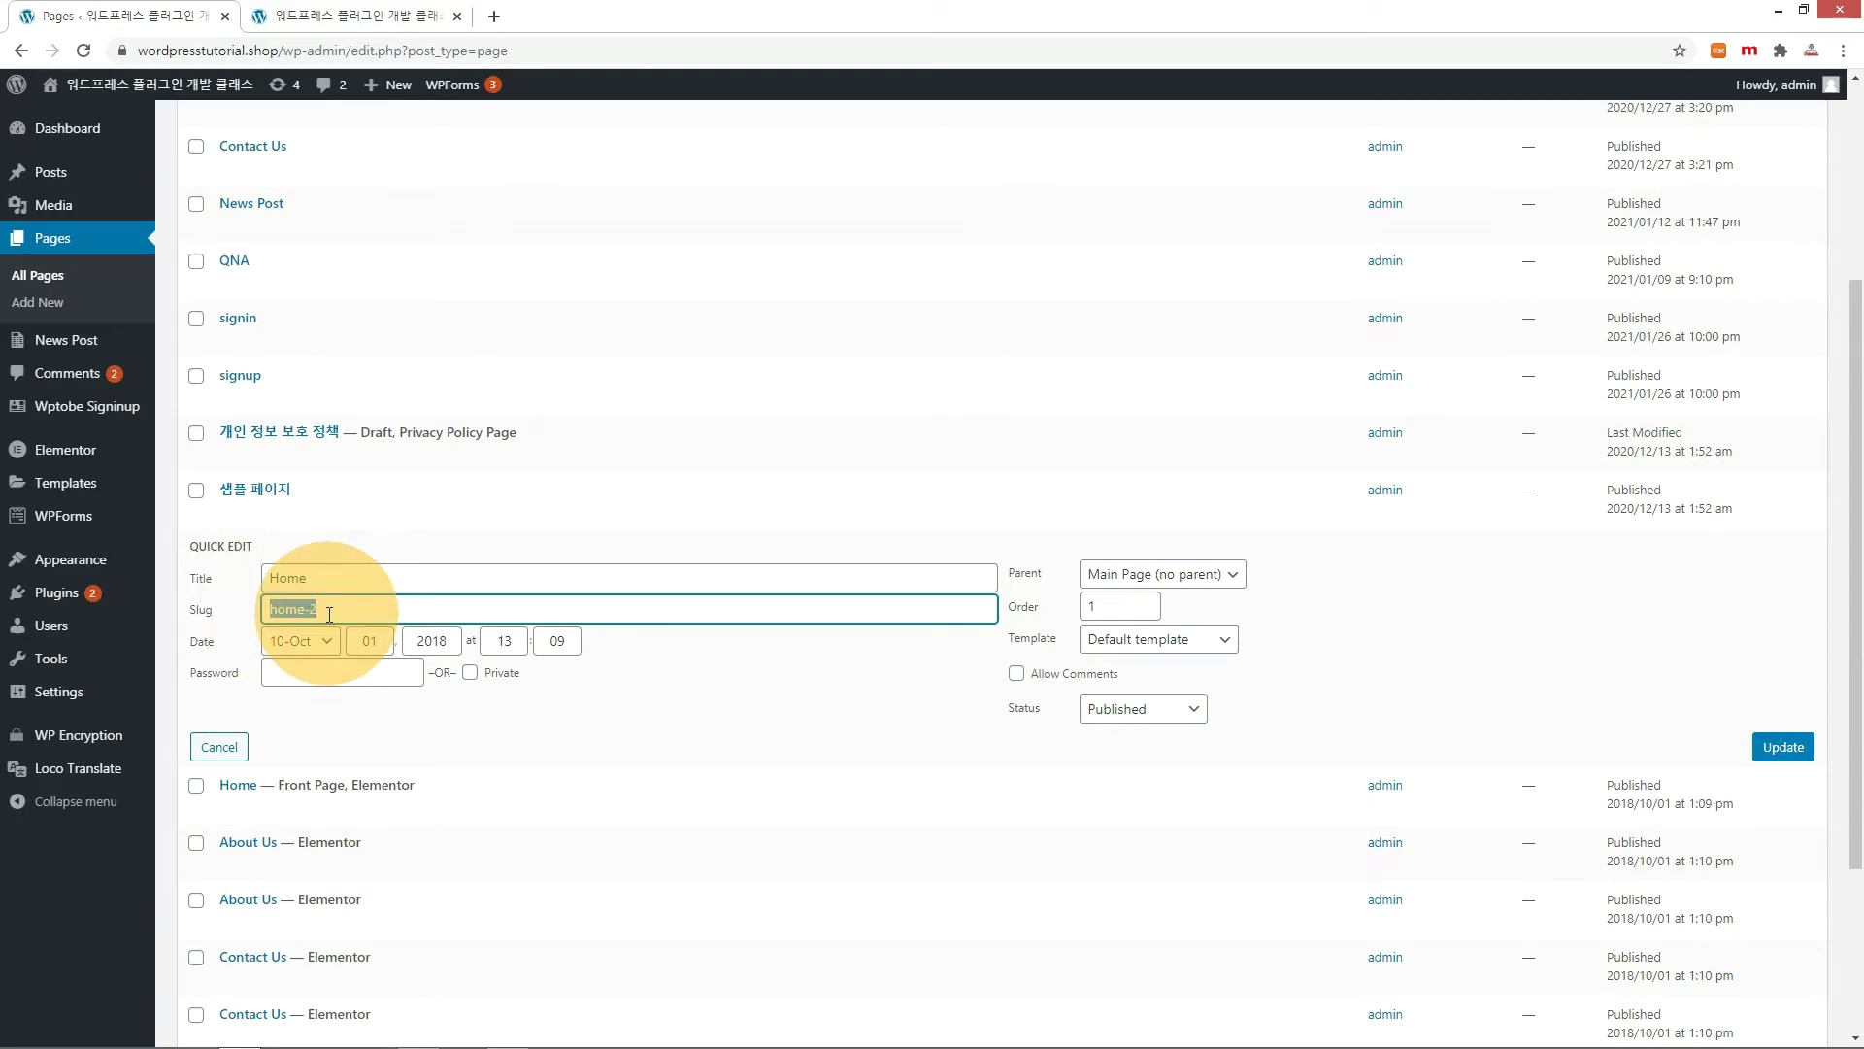
left_click(277, 808)
left_click(278, 570)
key("Escape")
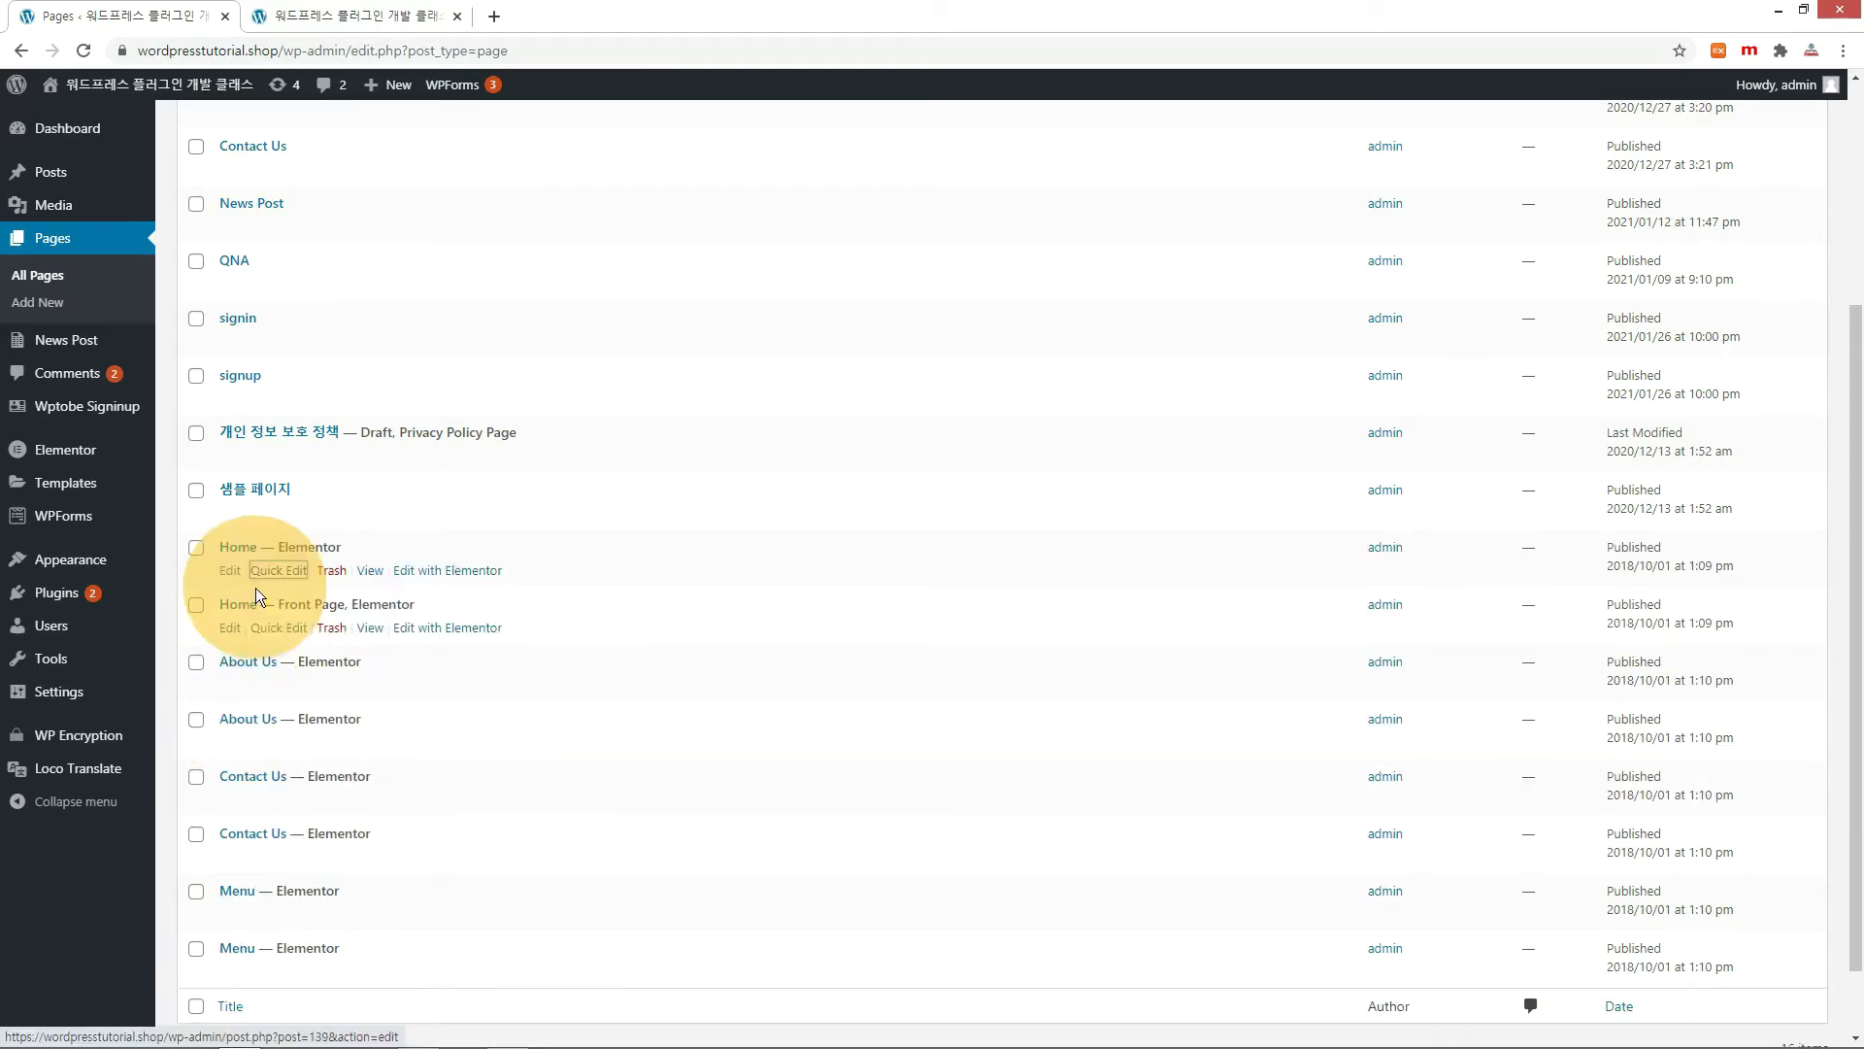
left_click(331, 571)
Trash the remaining duplicate Elementor pages and return to the live site tab.
scroll(250, 621, "down", 2)
left_click(279, 679)
left_click(220, 858)
left_click(278, 737)
left_click(220, 908)
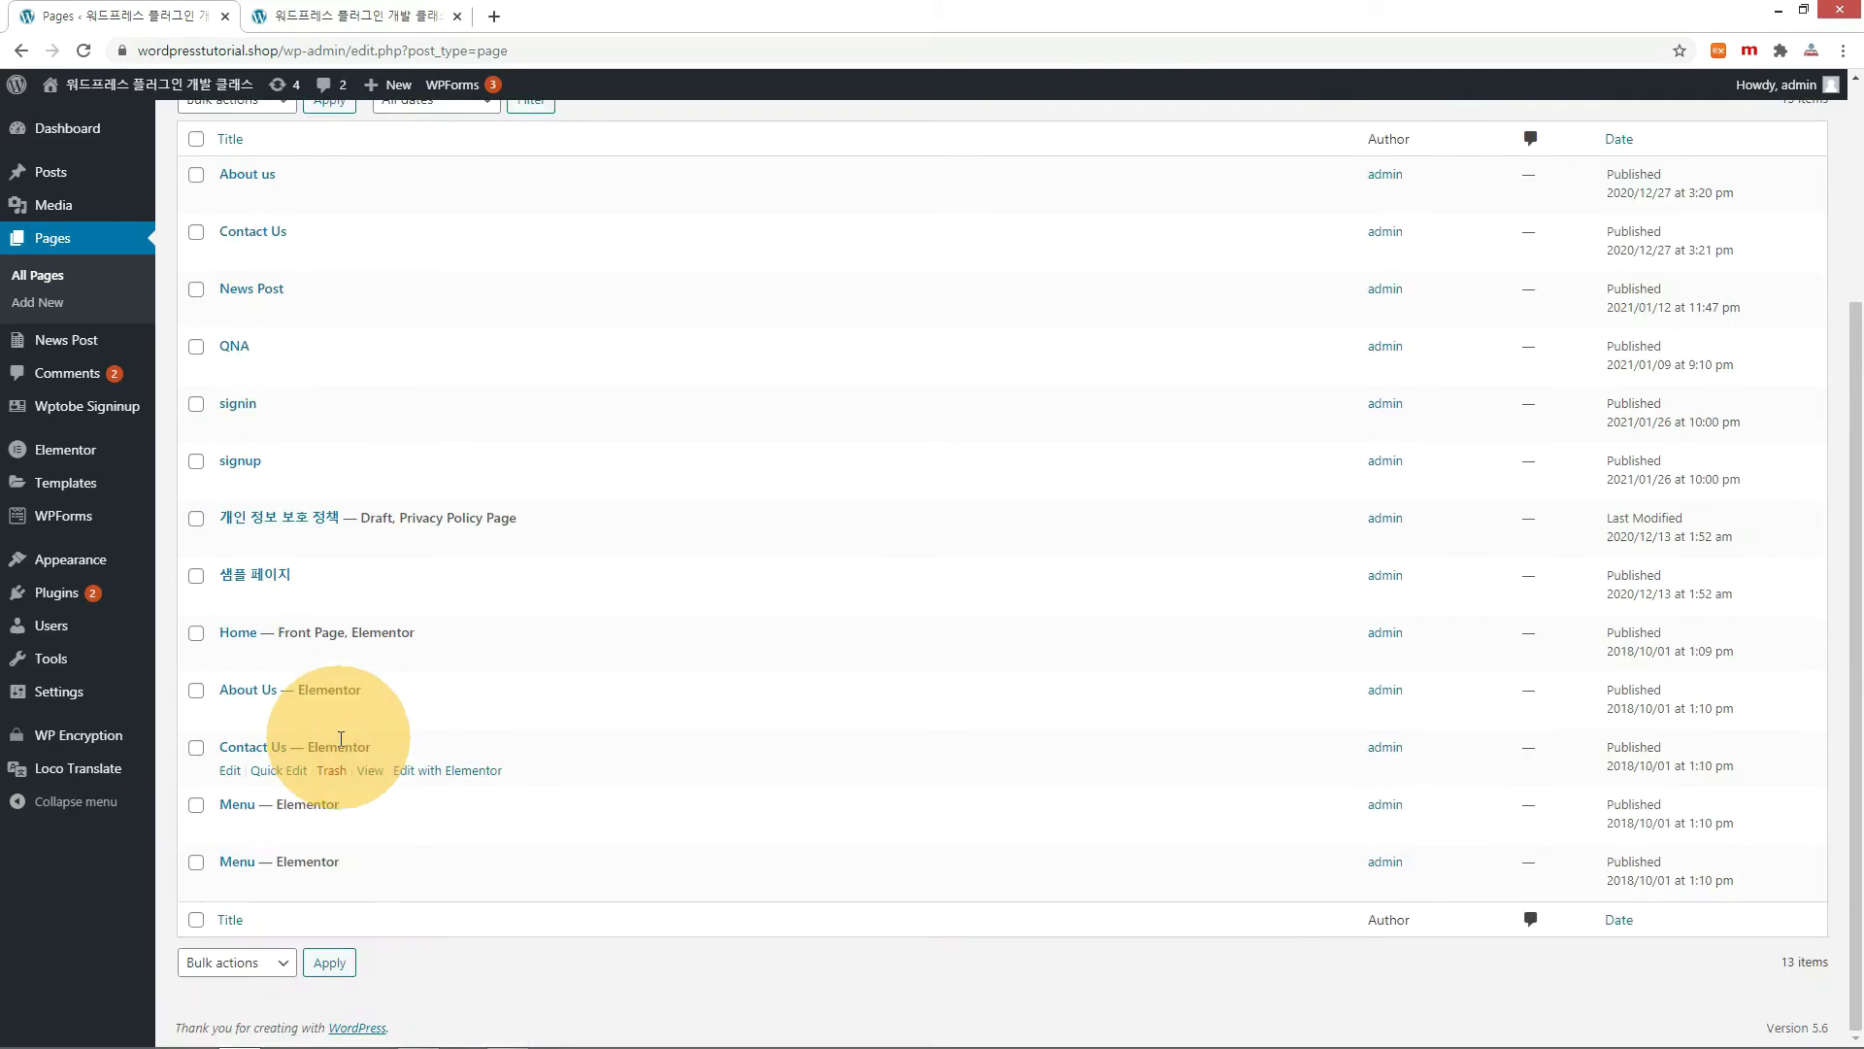
scroll(335, 845, "up", 1)
left_click(340, 19)
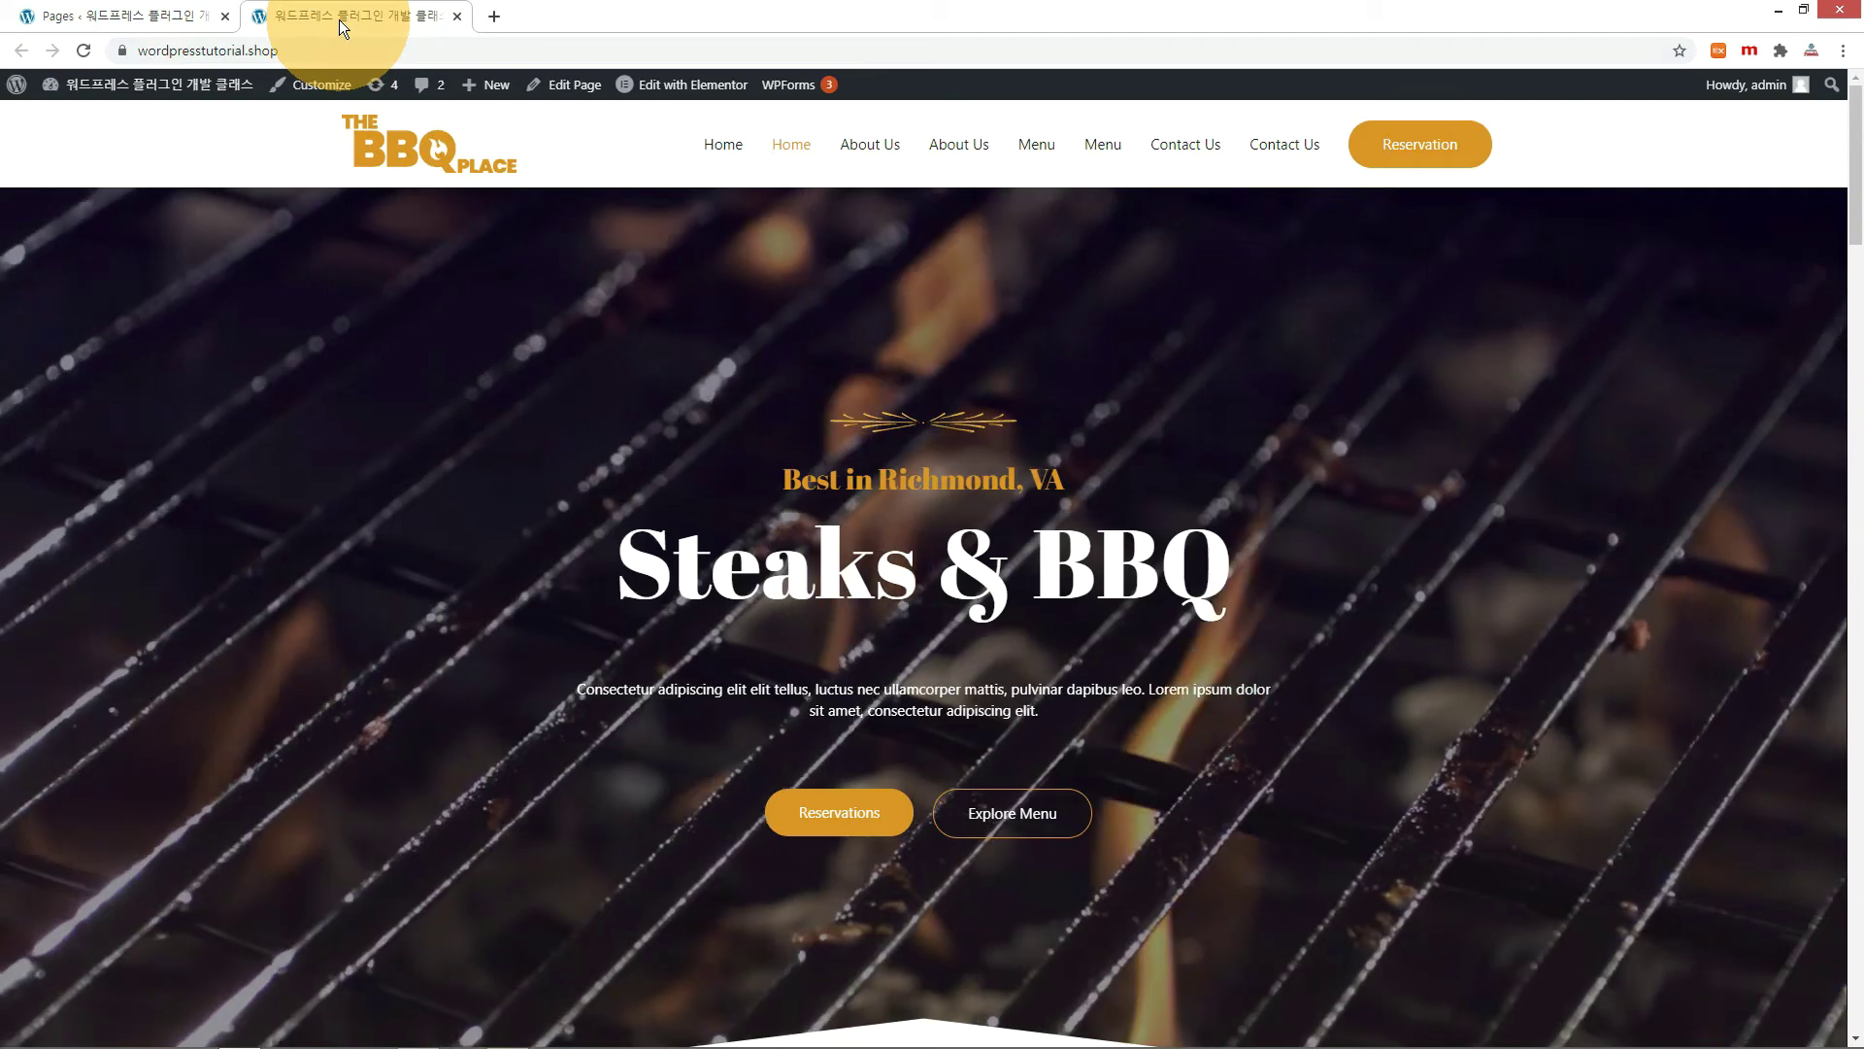
Reload the site and browse the About Us and Menu pages.
left_click(842, 148)
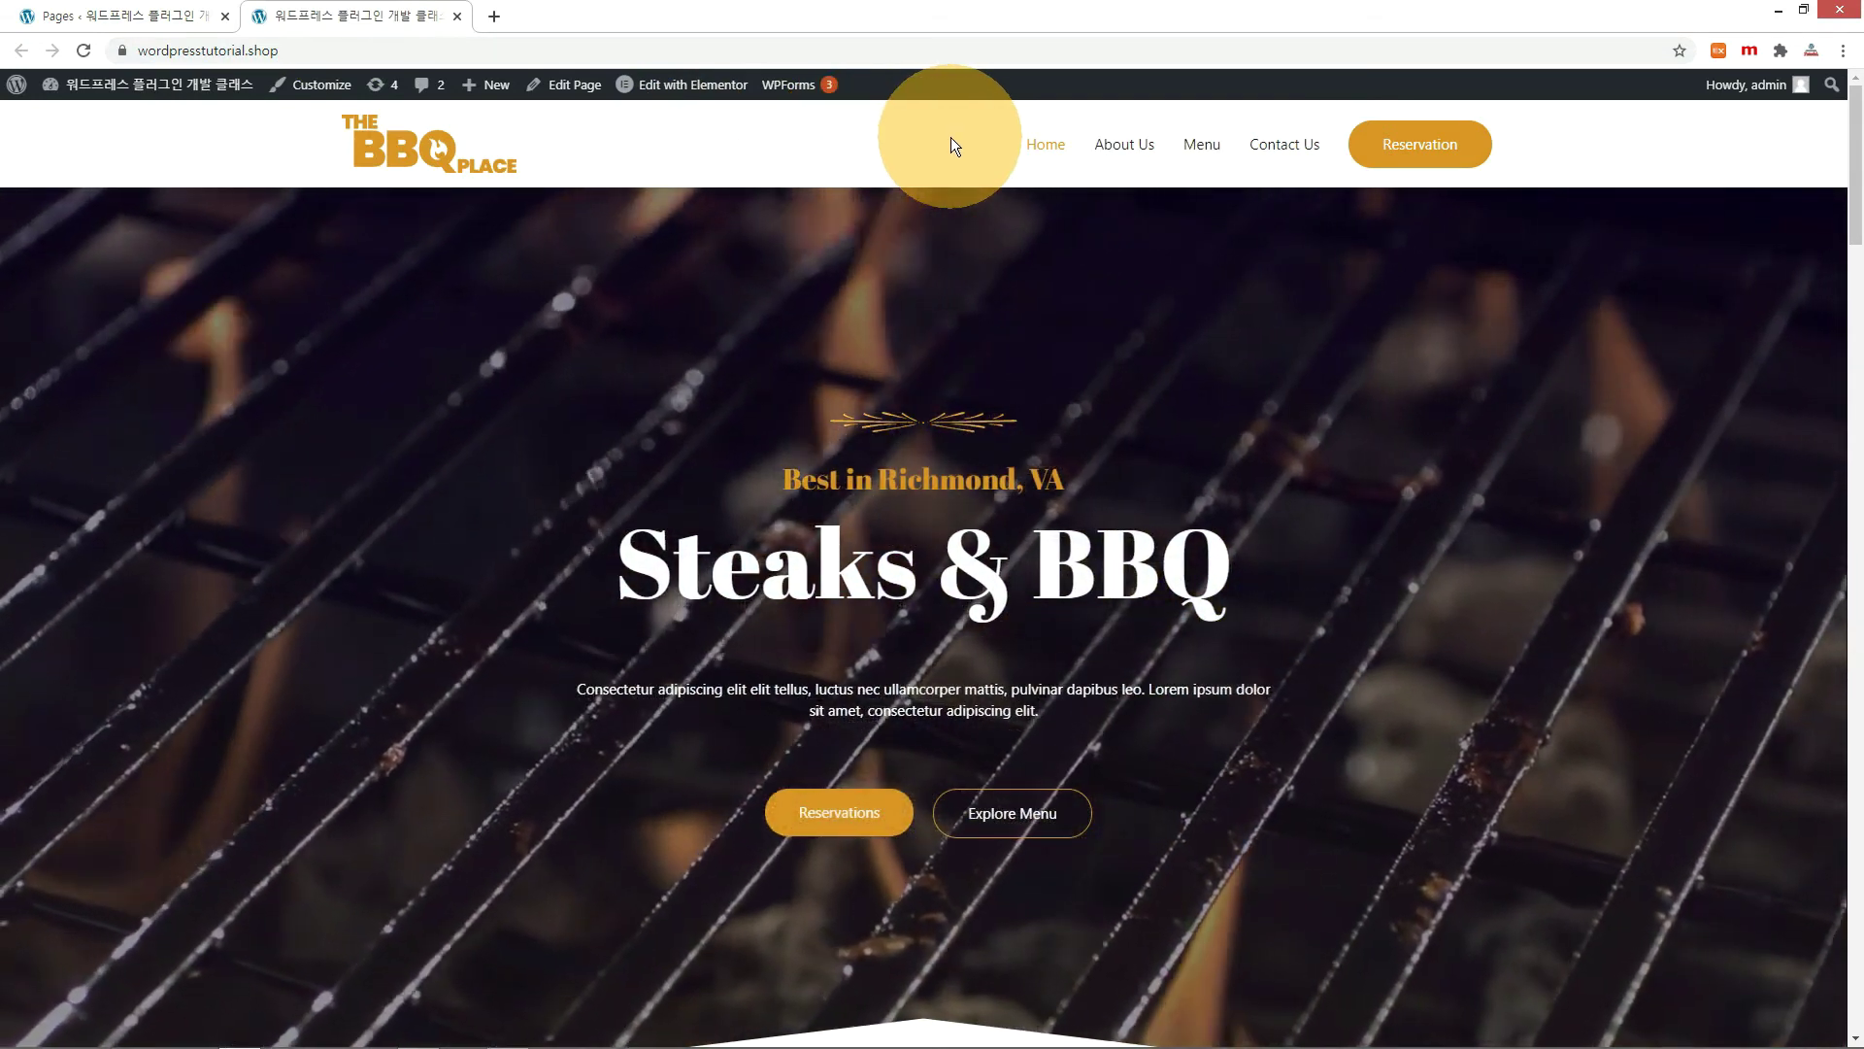
left_click(1127, 145)
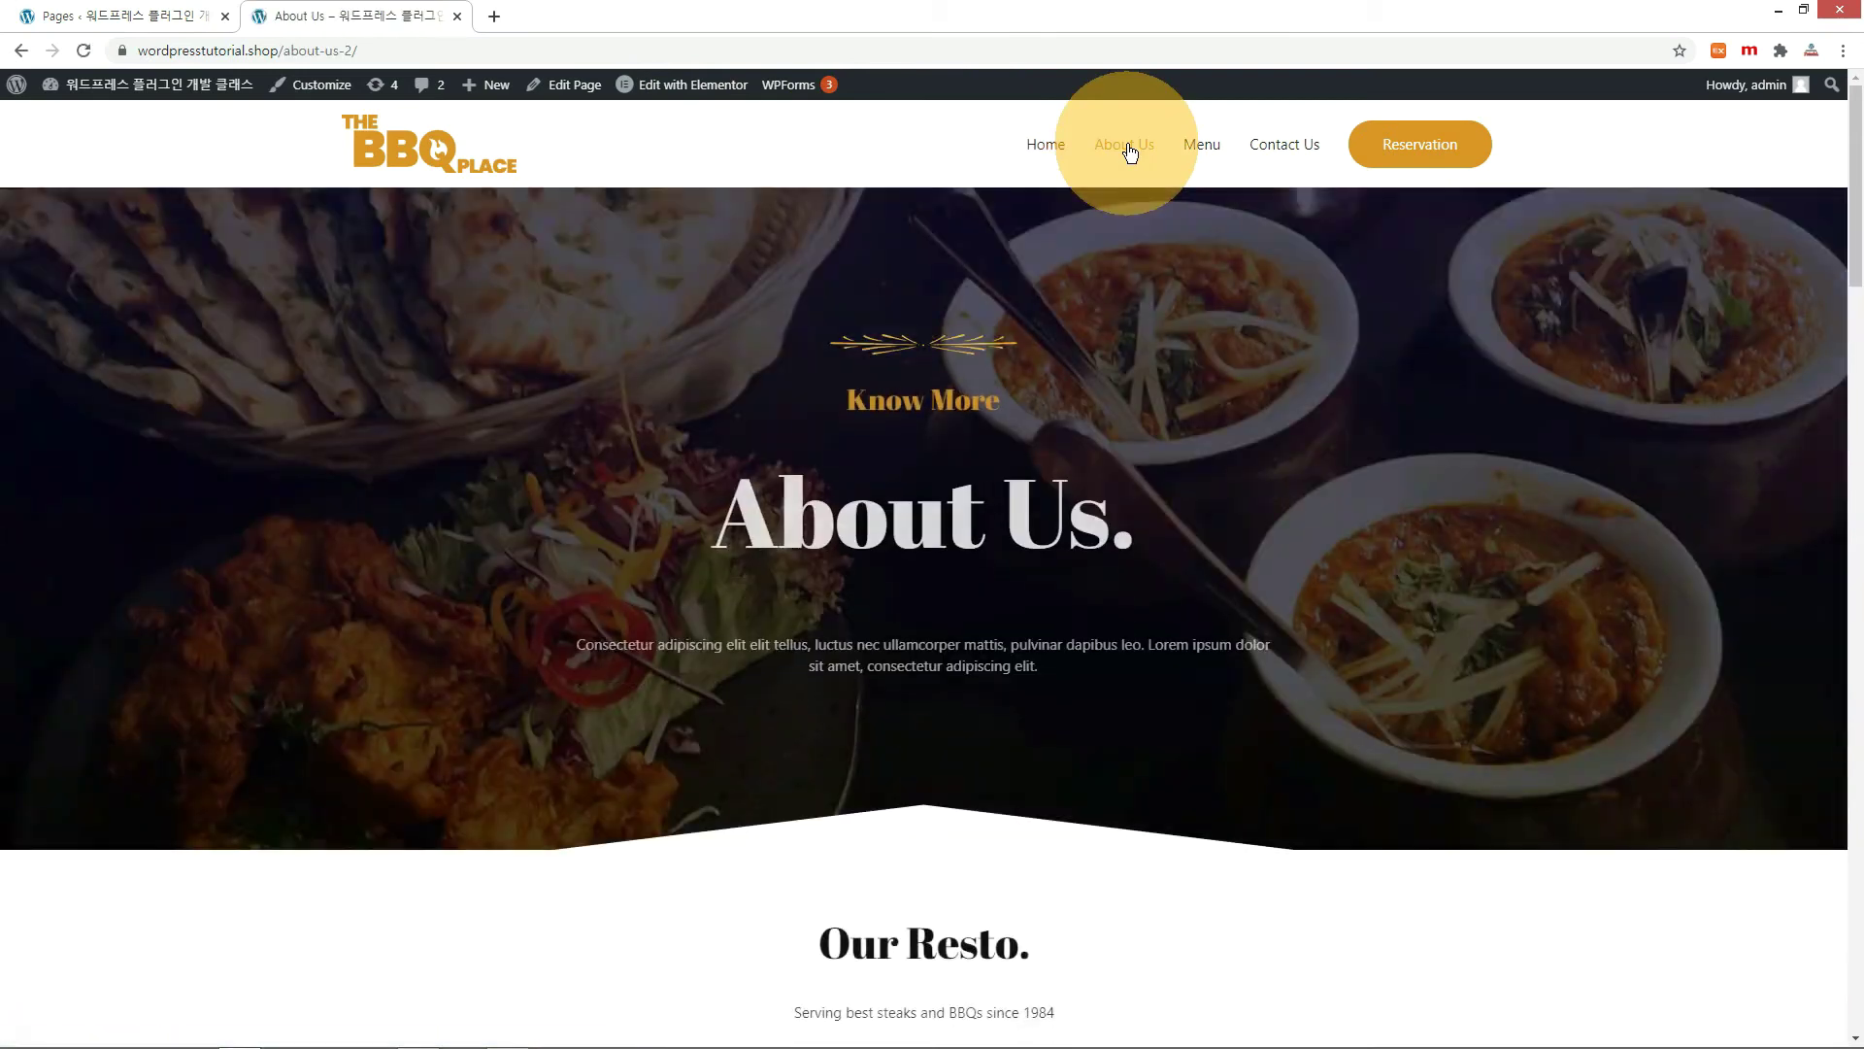
scroll(1244, 497, "down", 5)
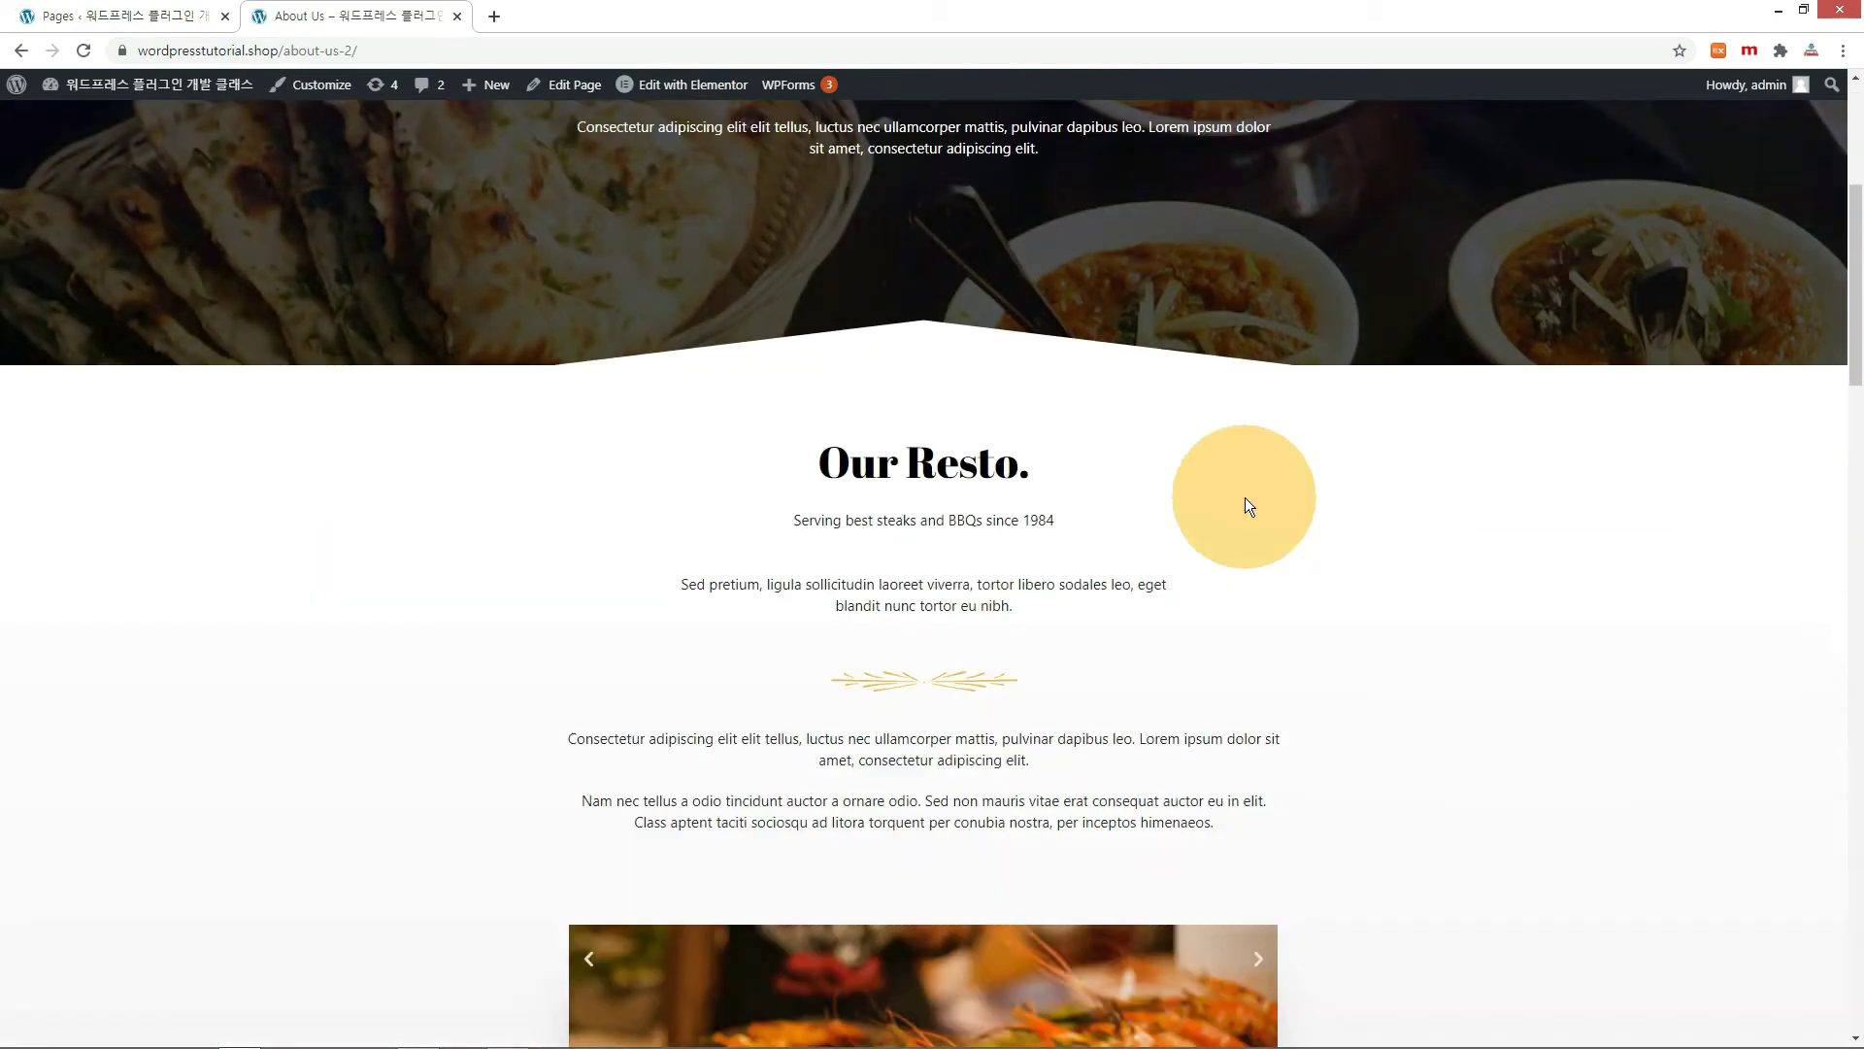
scroll(1245, 497, "down", 20)
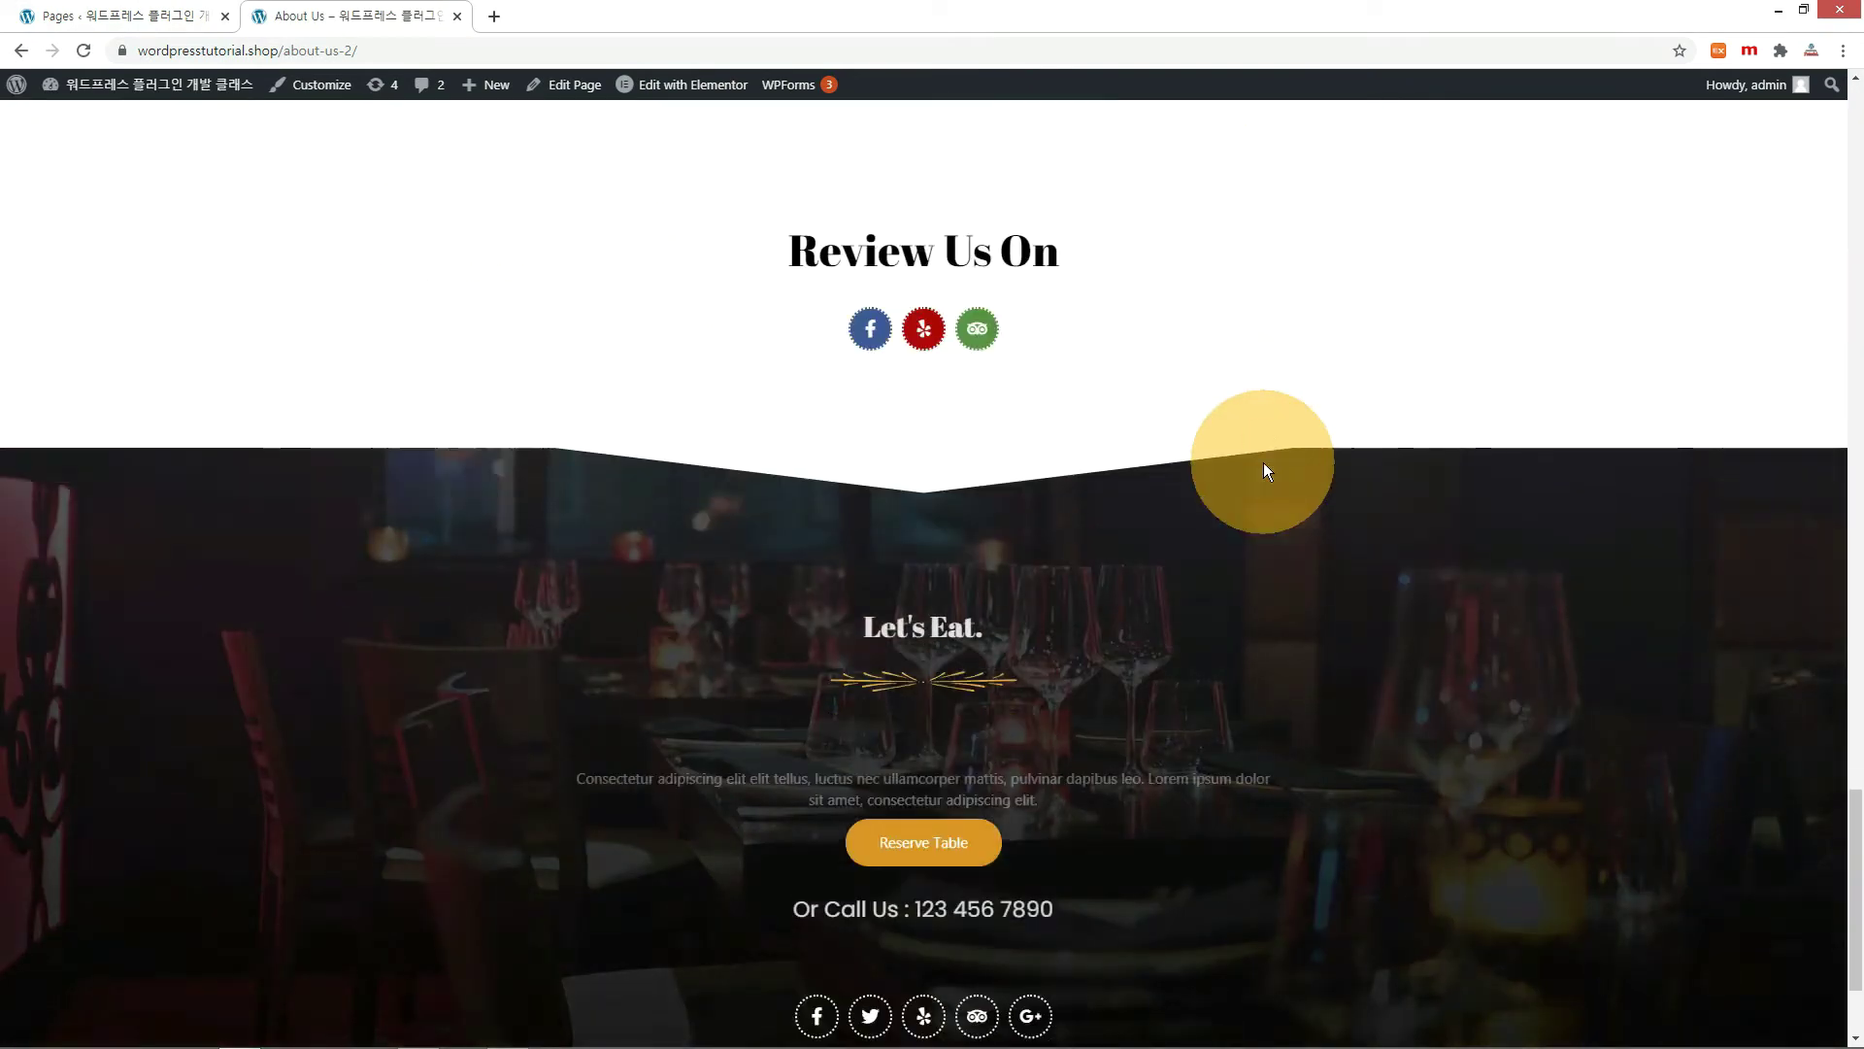
scroll(1262, 462, "down", 3)
scroll(1262, 462, "up", 20)
left_click(1201, 144)
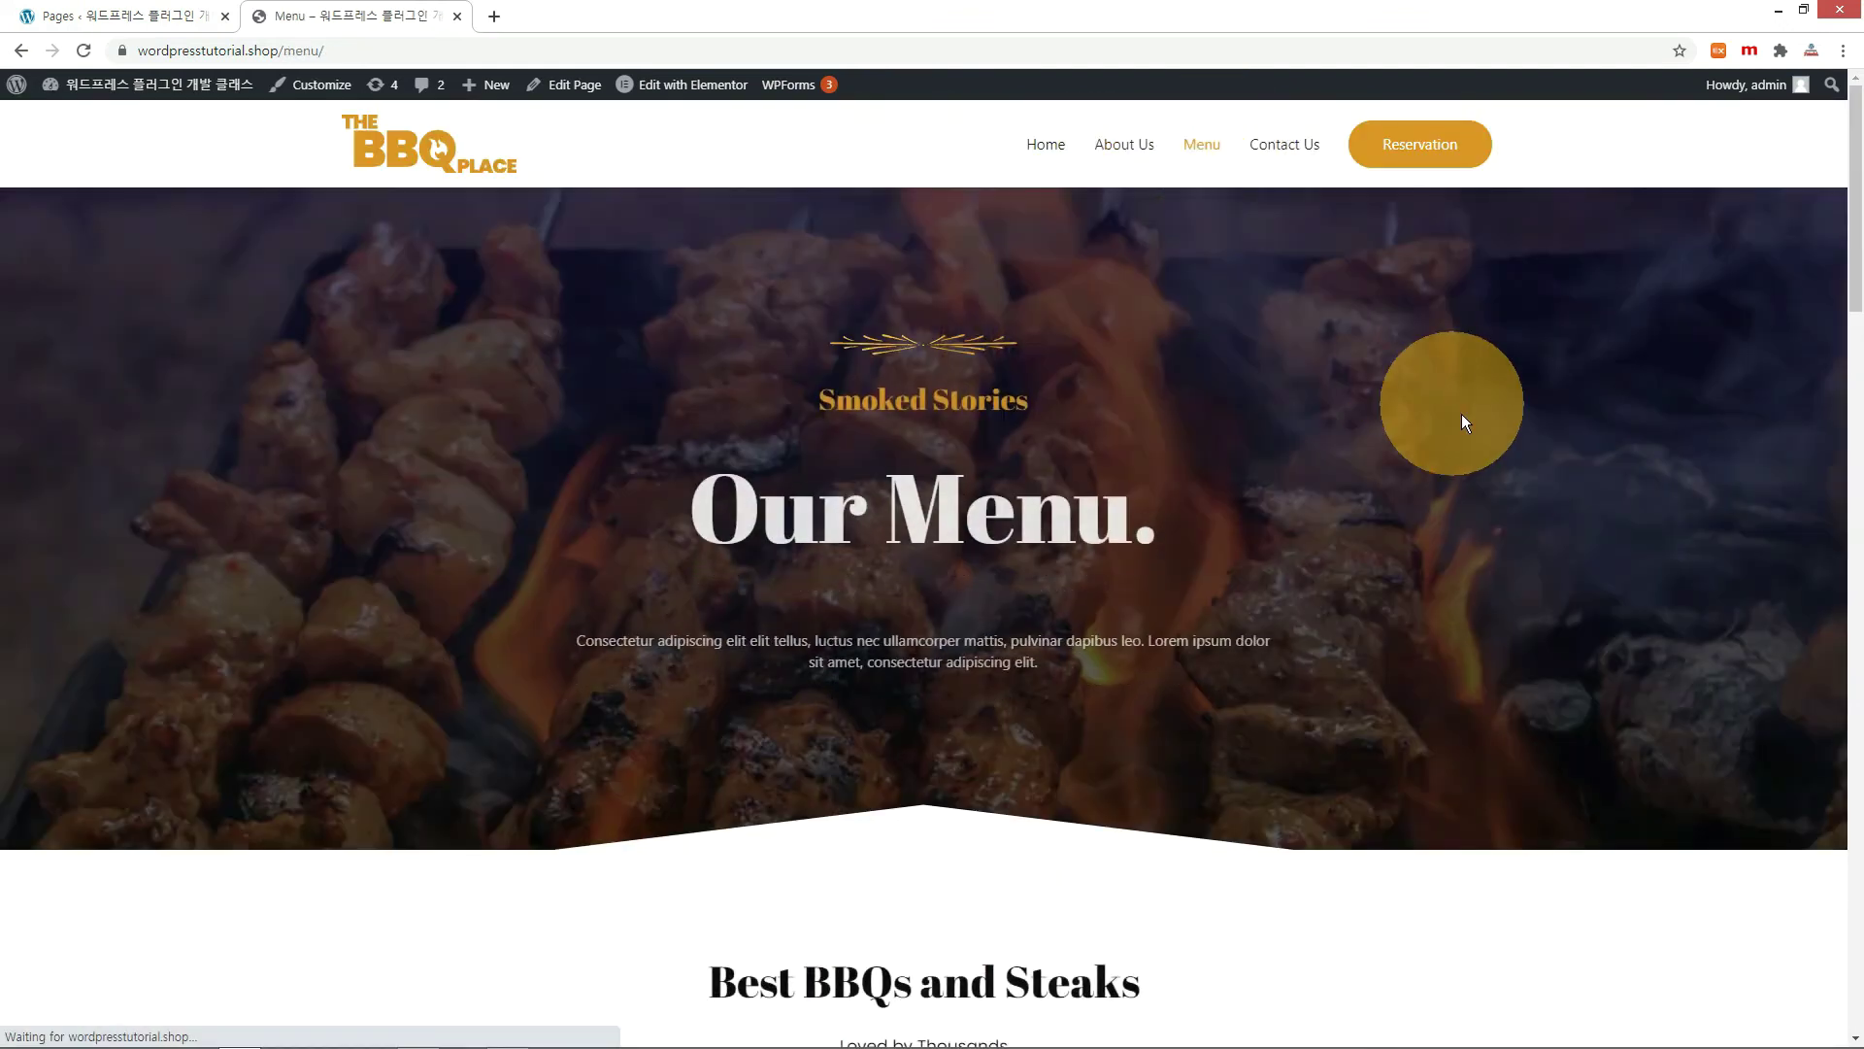
scroll(1505, 468, "down", 10)
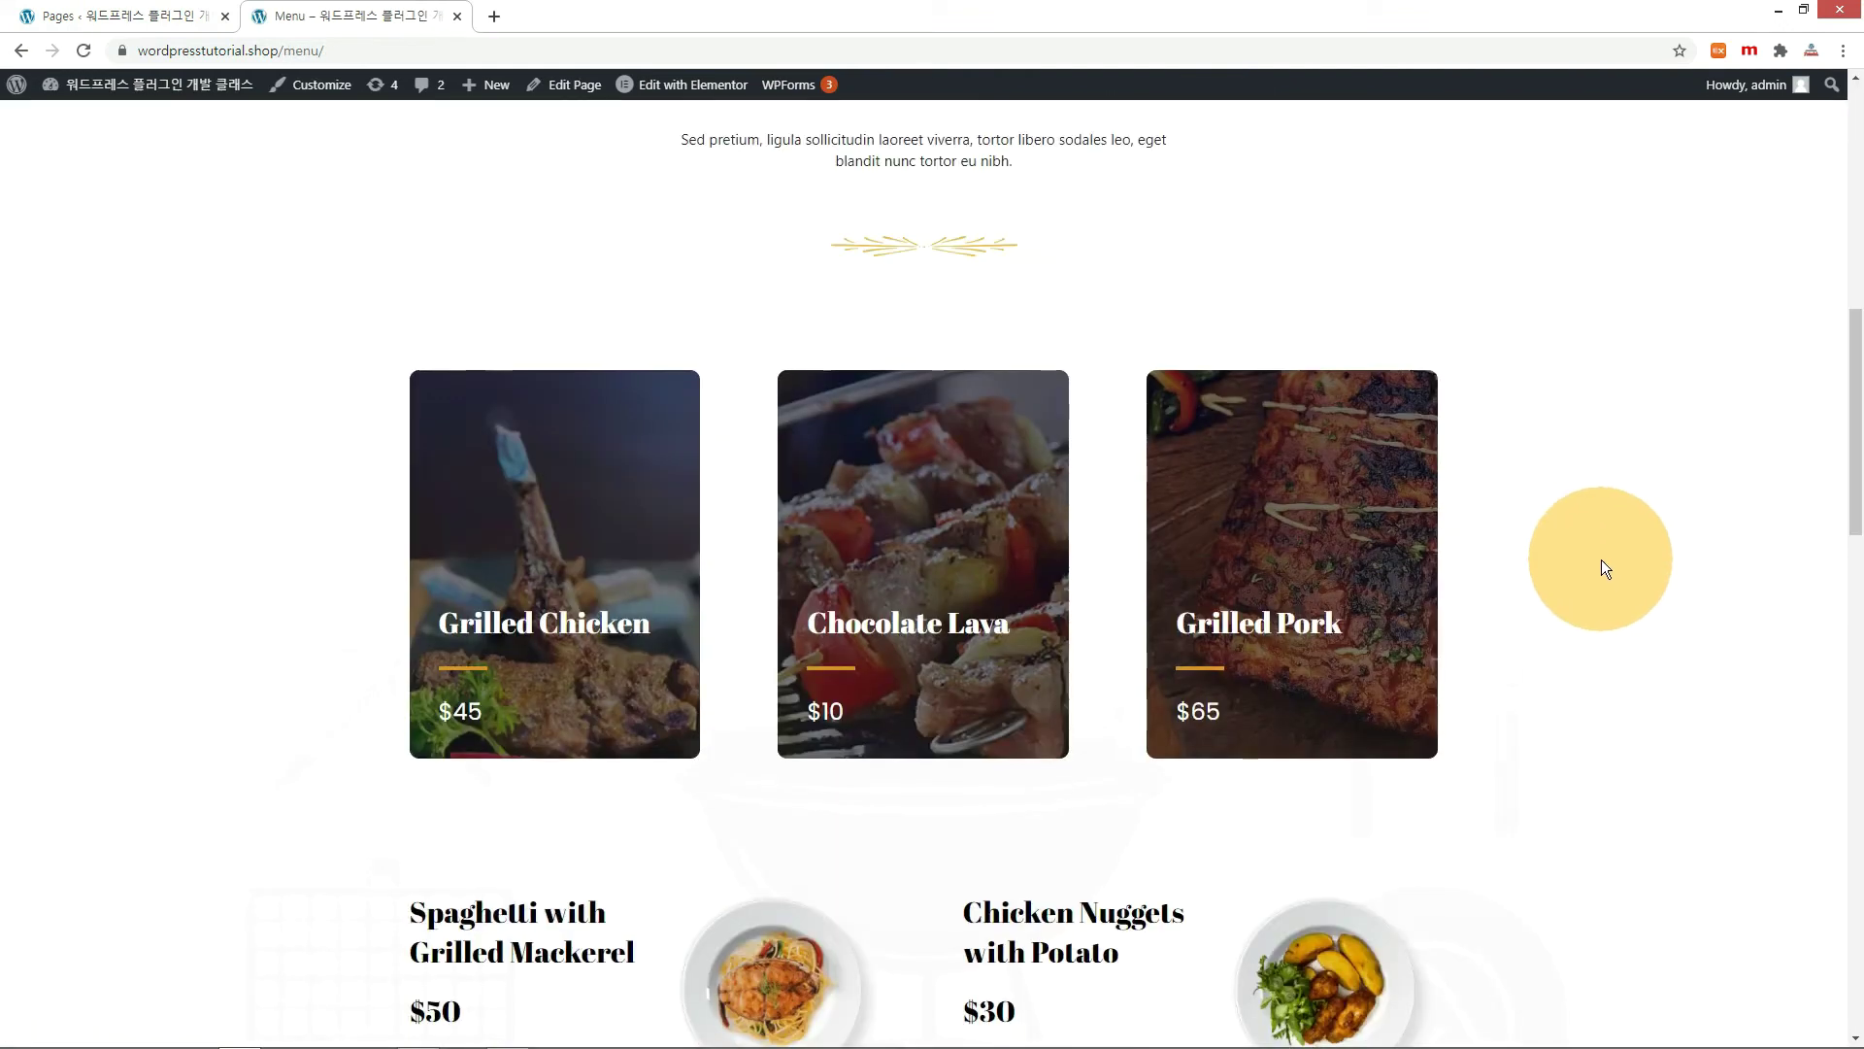
scroll(1602, 561, "down", 11)
scroll(1600, 560, "down", 3)
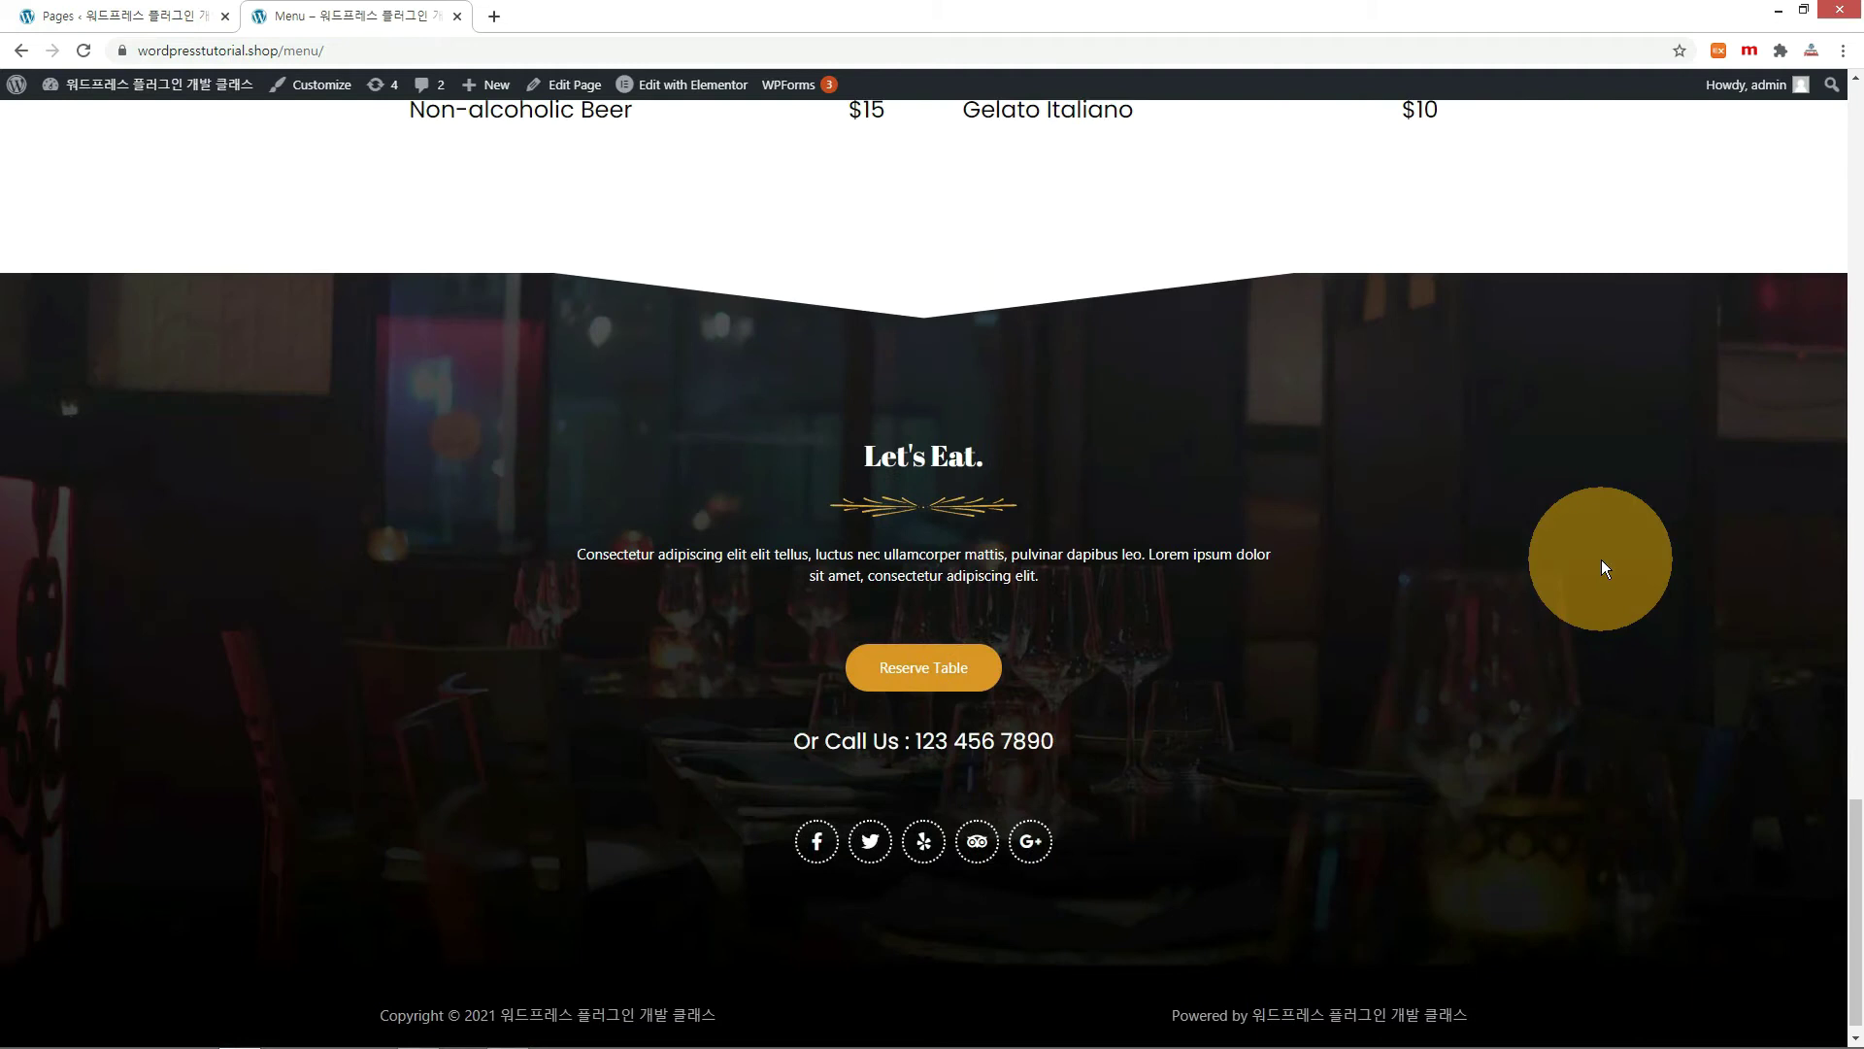
scroll(1600, 559, "up", 20)
Browse the Contact Us page and test where the Reservation button leads.
left_click(1298, 159)
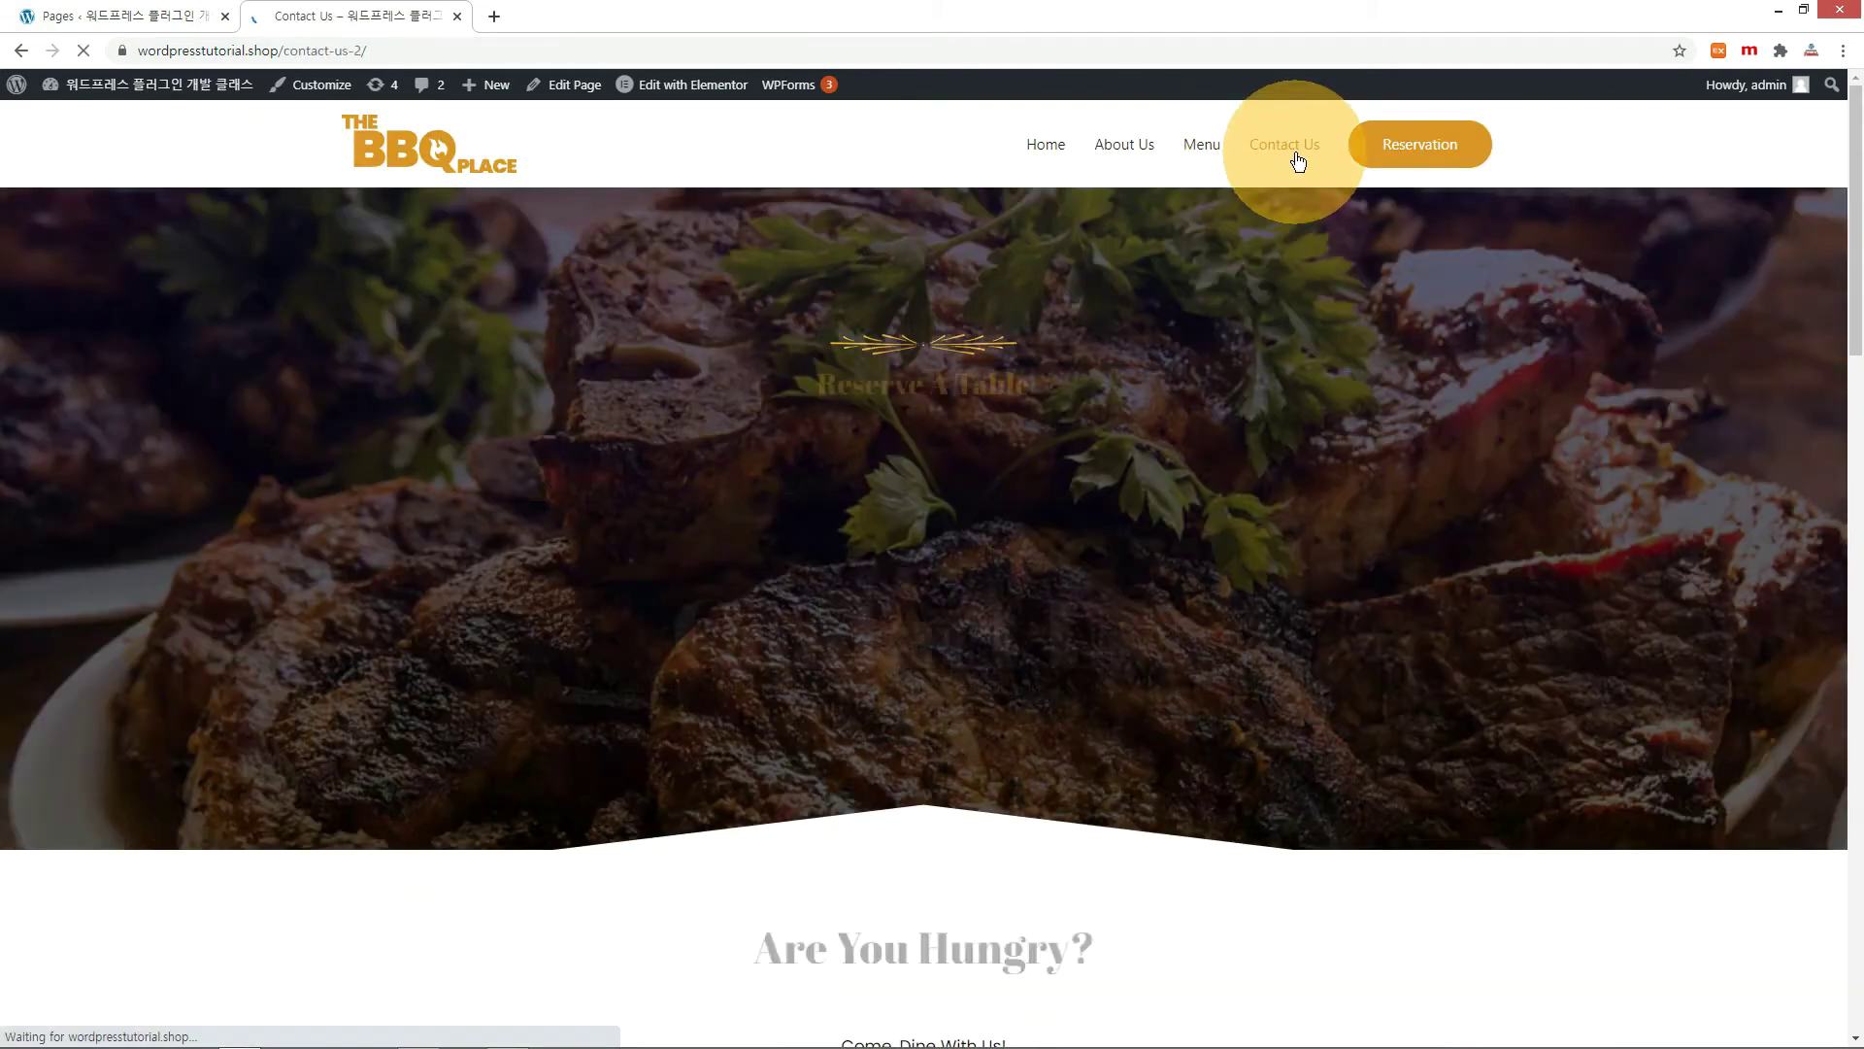
scroll(1466, 499, "down", 20)
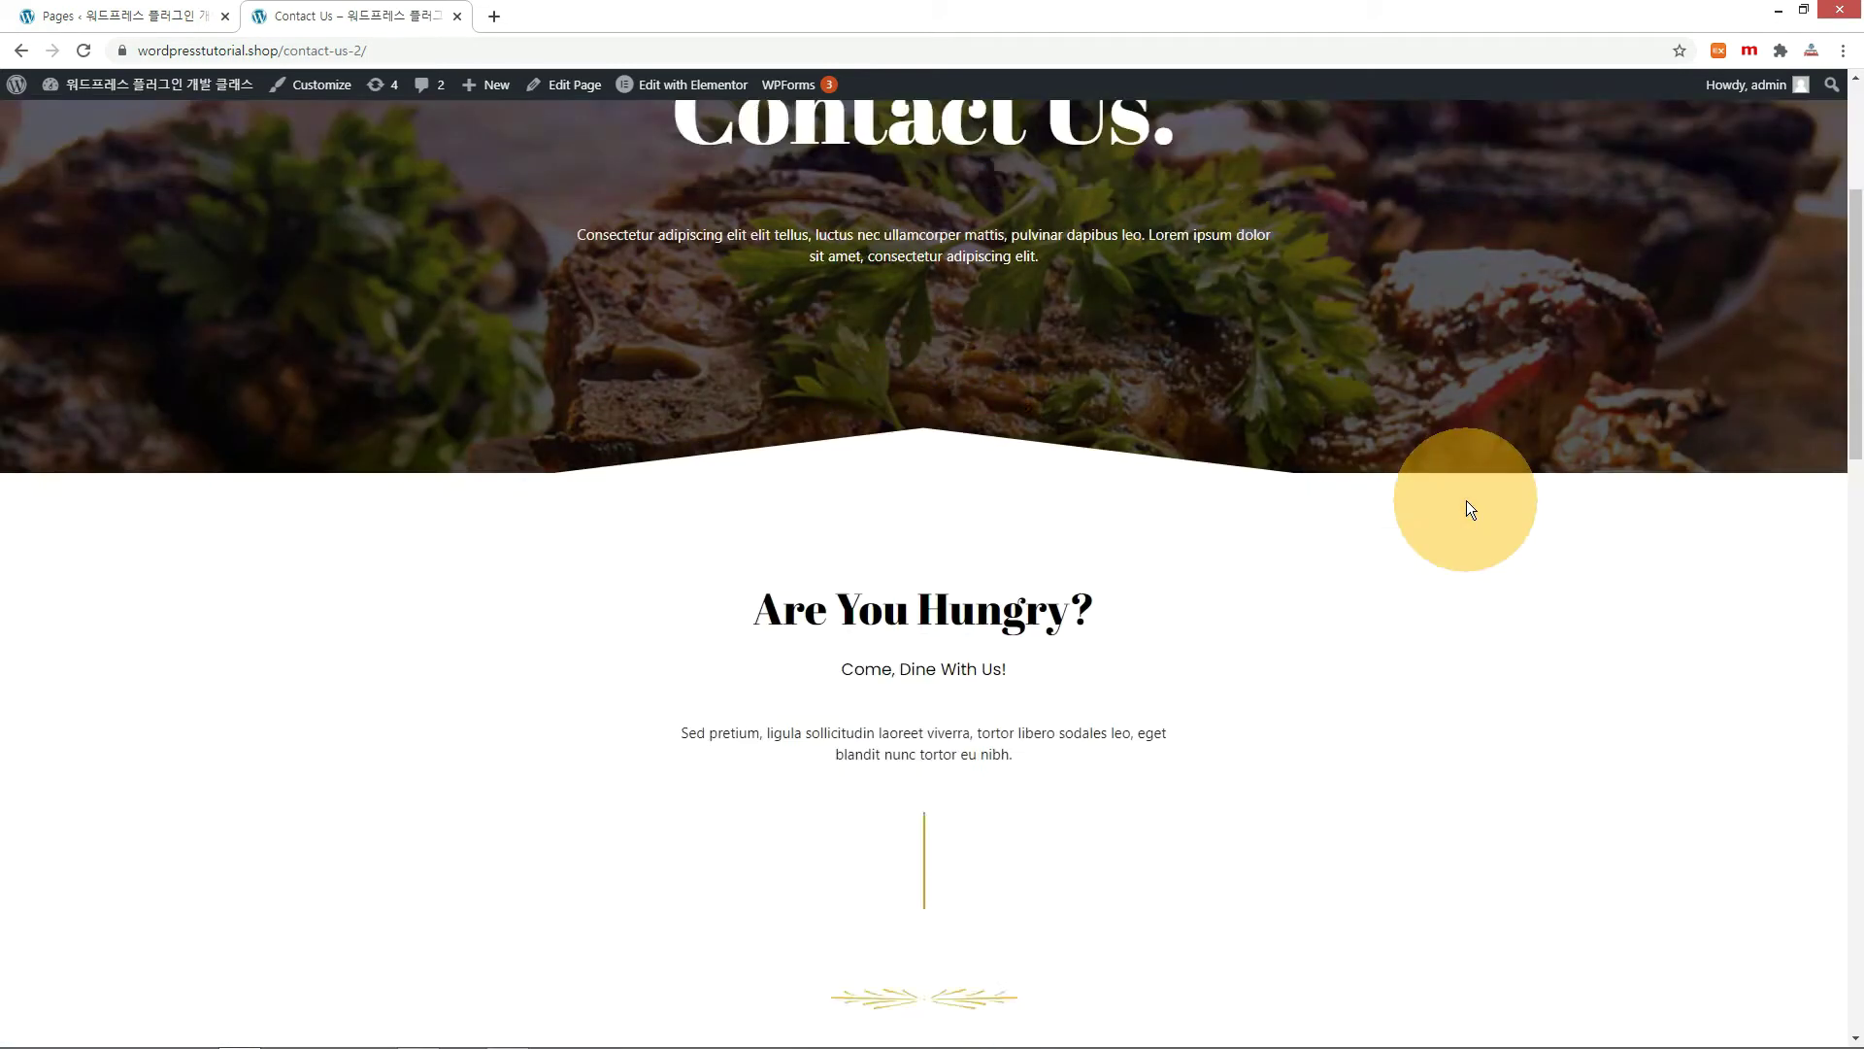
scroll(1467, 499, "down", 5)
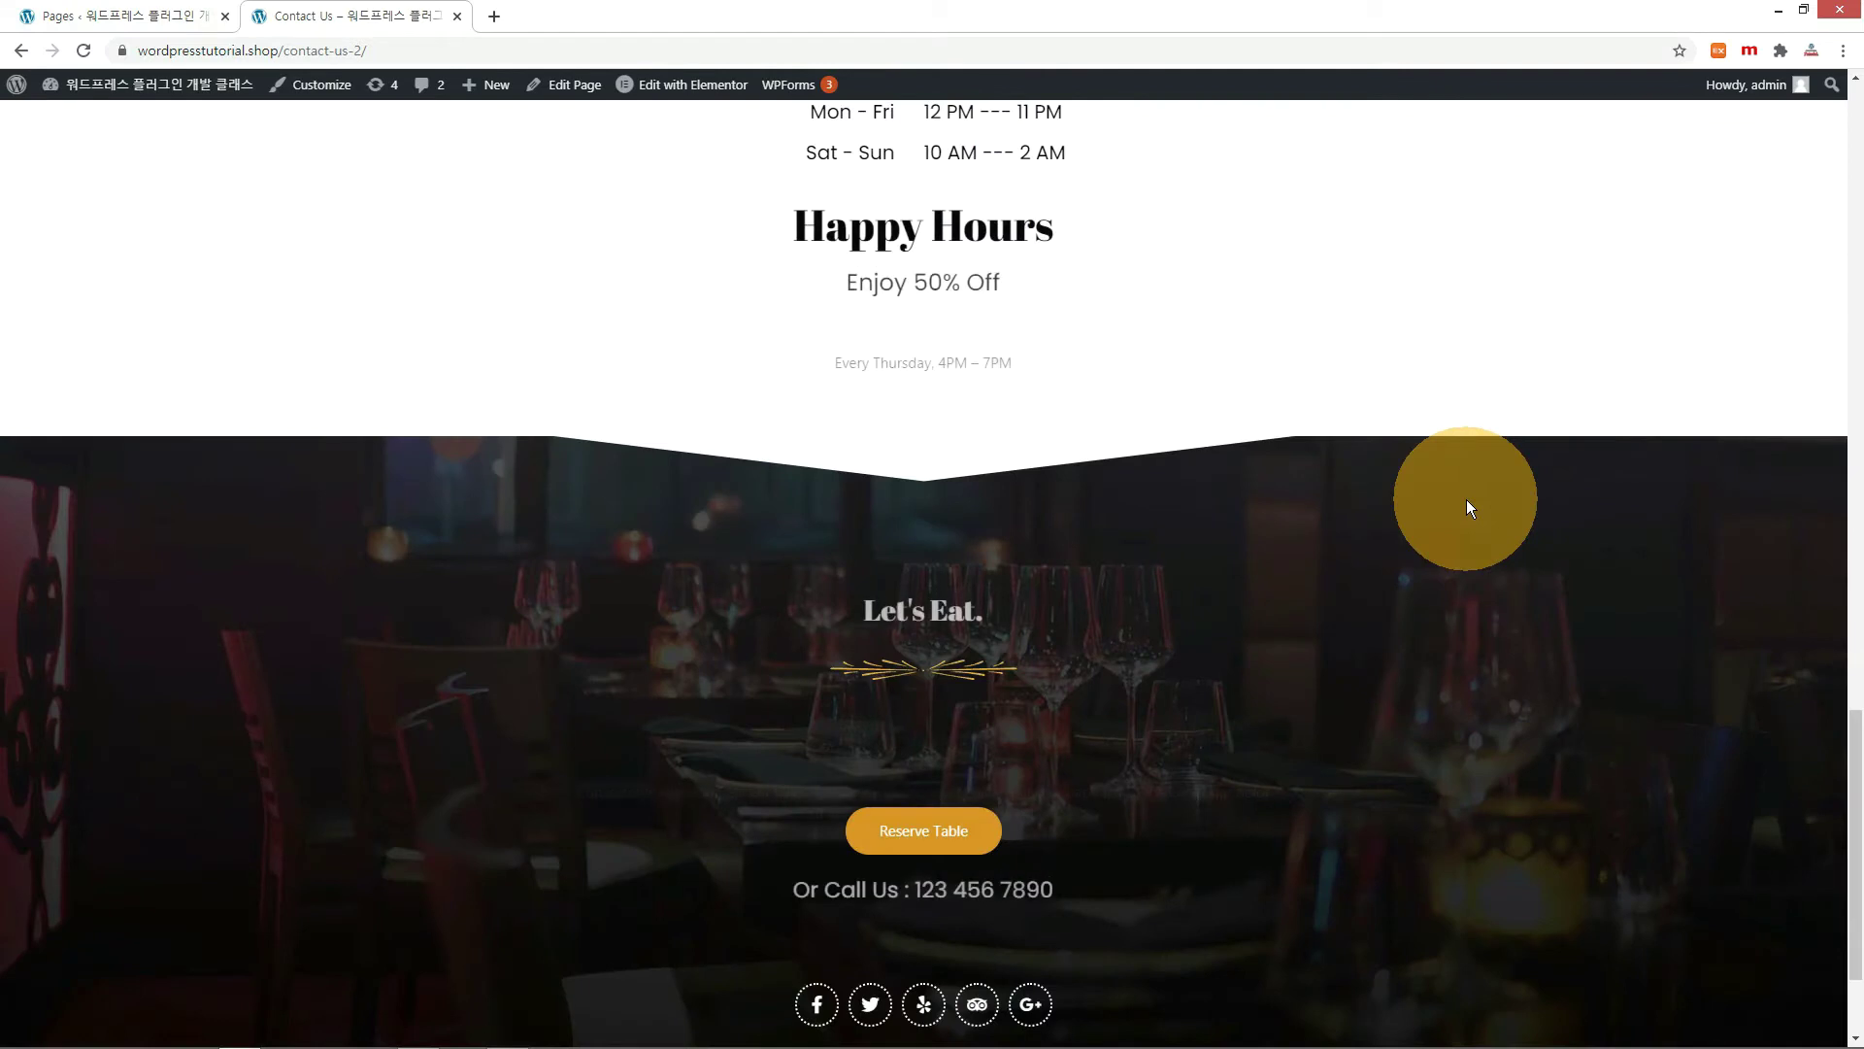
scroll(1467, 499, "up", 12)
scroll(1466, 499, "up", 5)
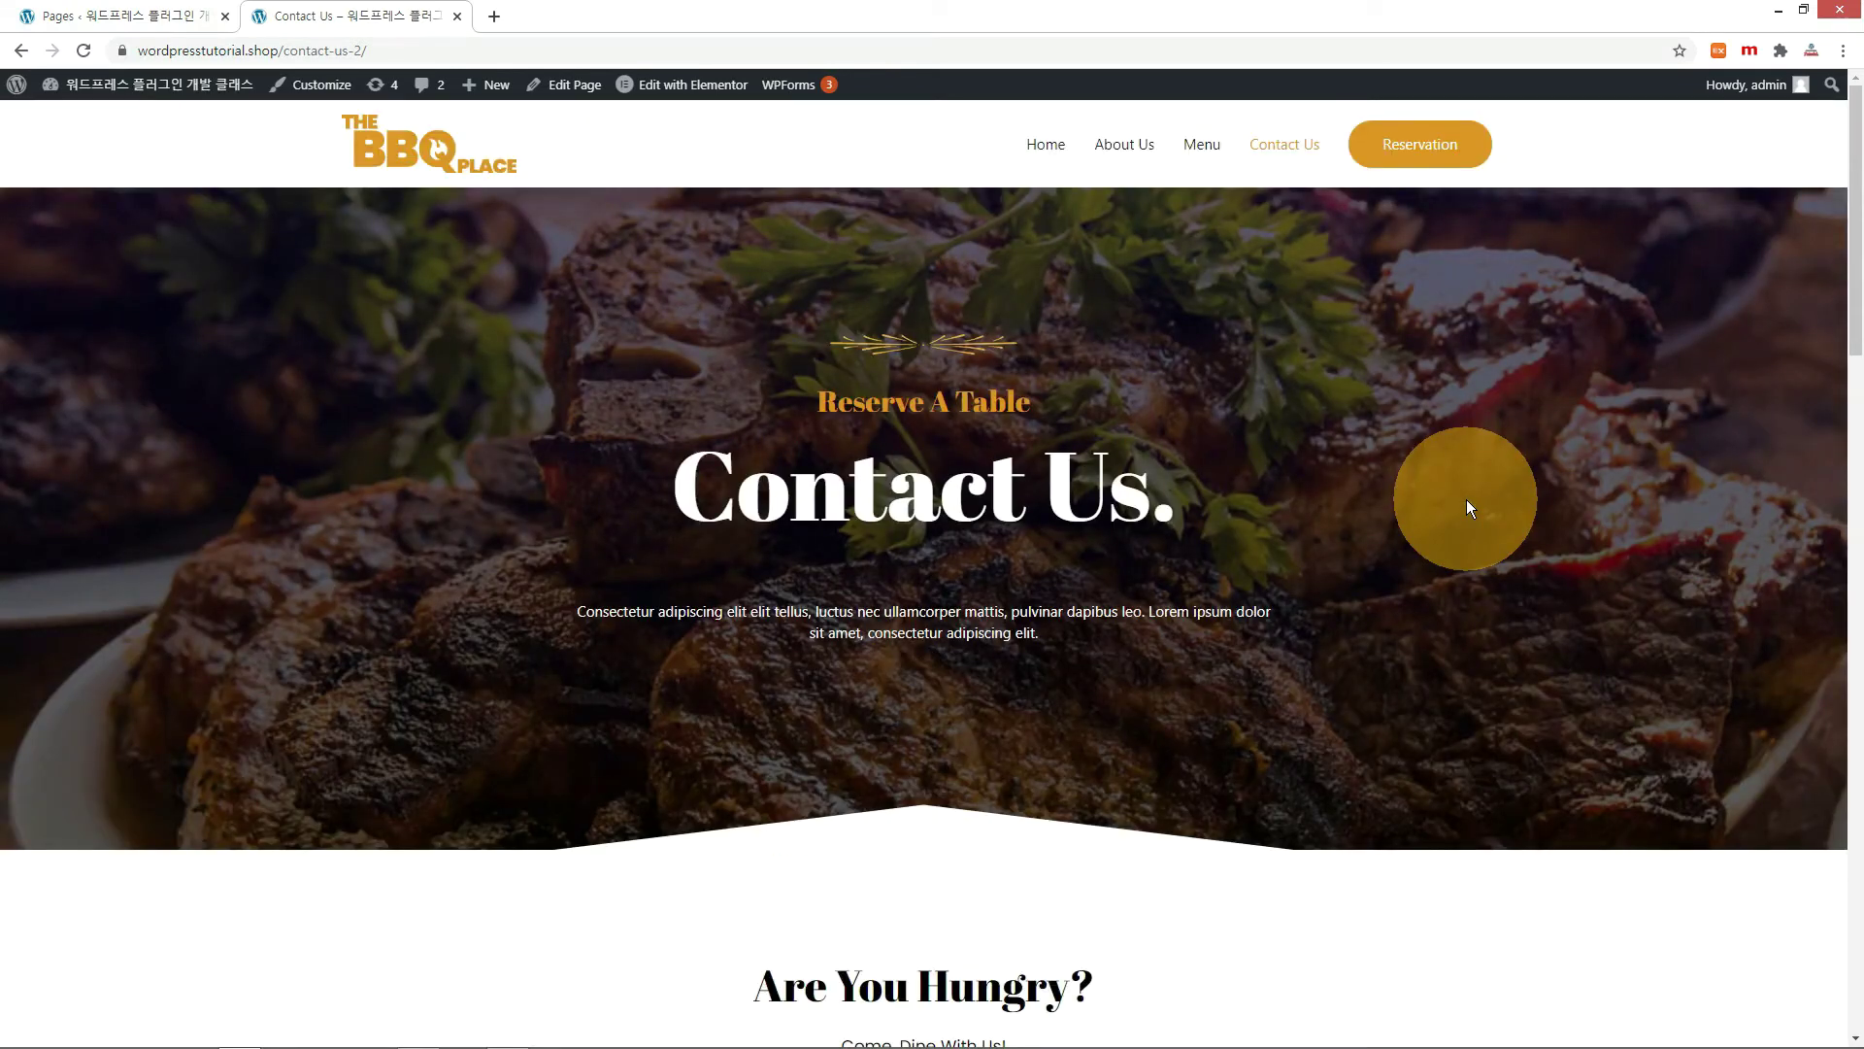
left_click(1440, 160)
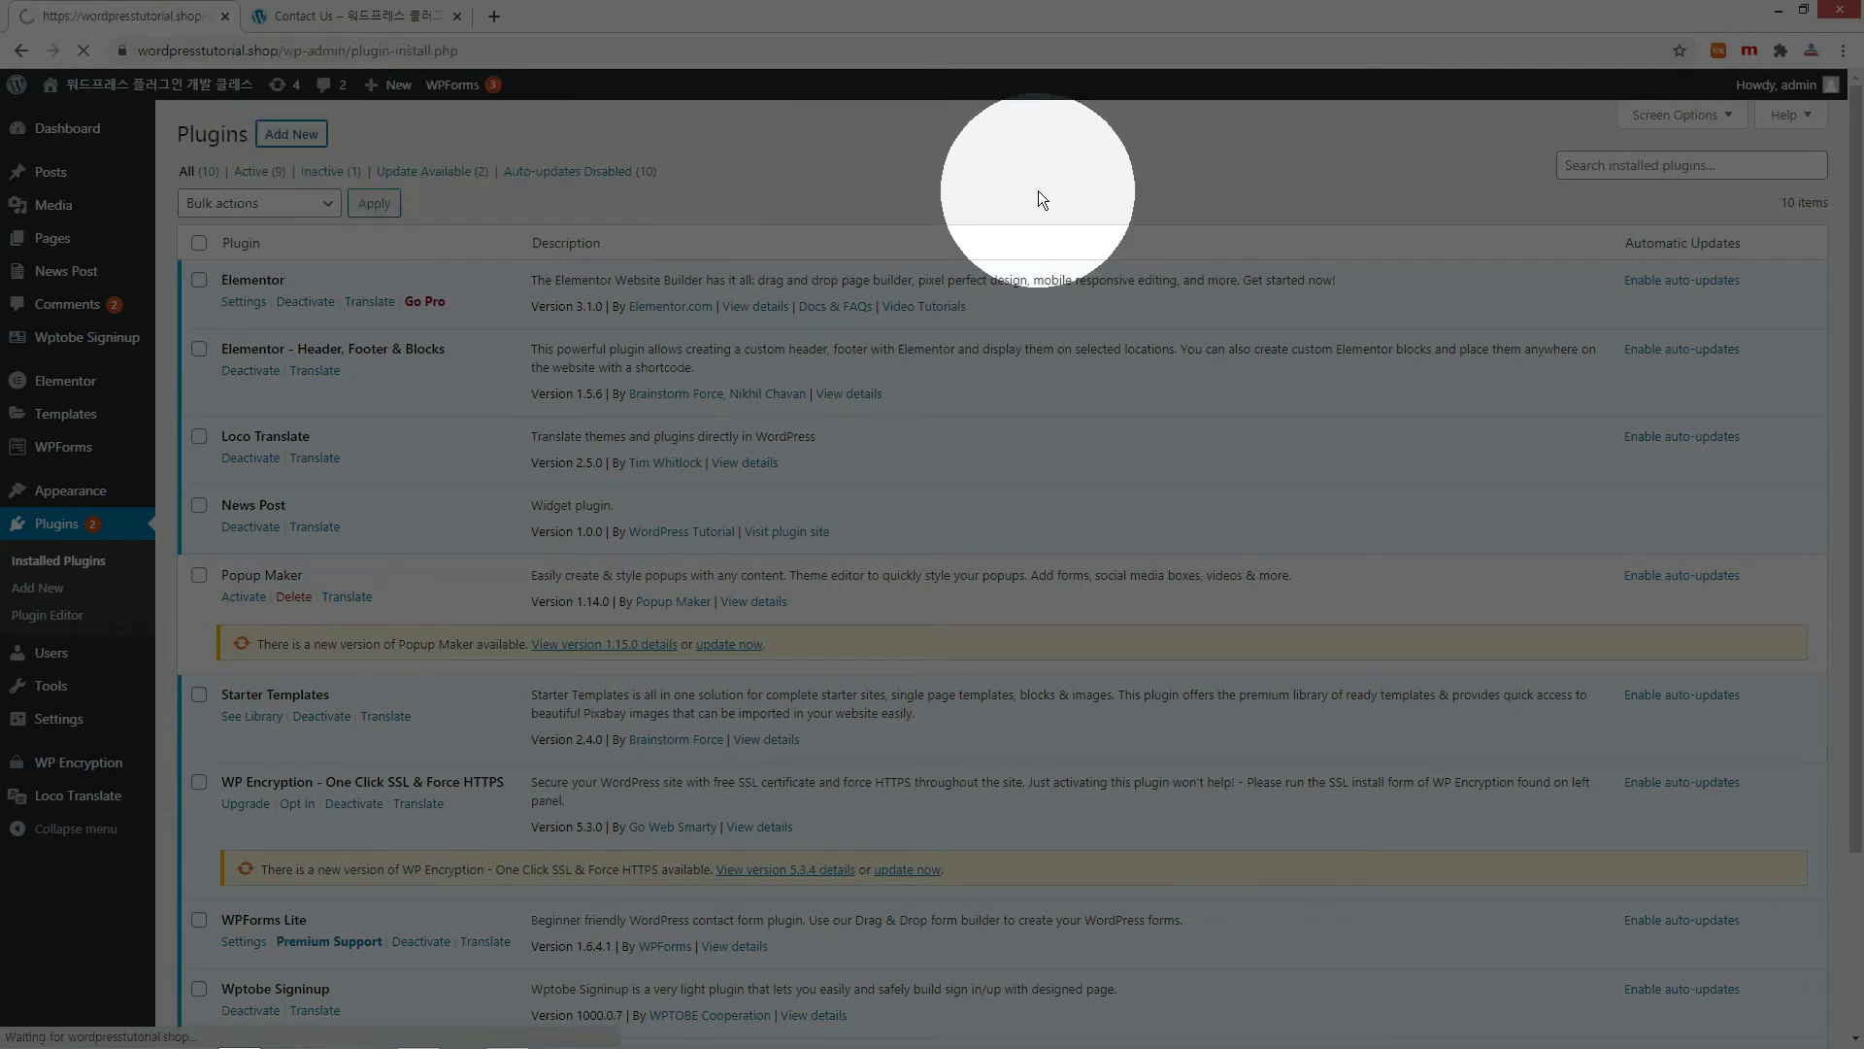
Install and activate the Five Star Restaurant Reservations plugin.
left_click(1600, 201)
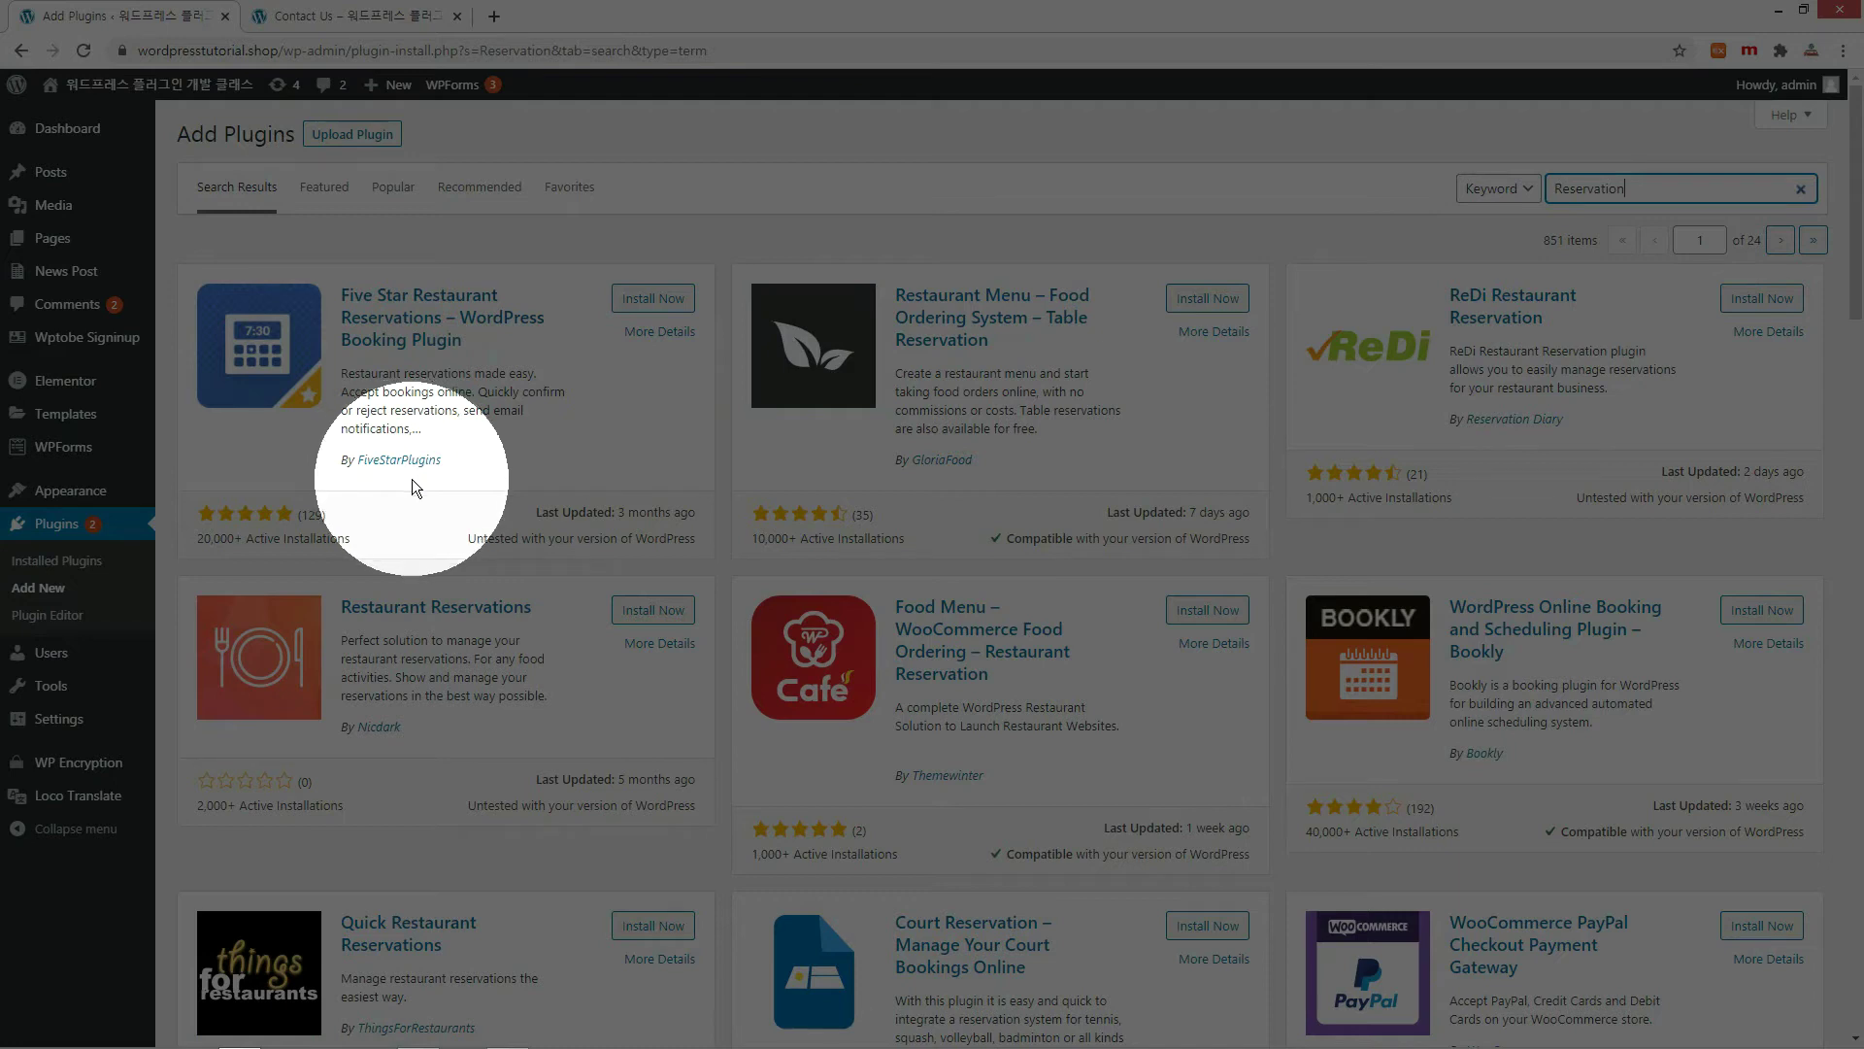
left_click(652, 299)
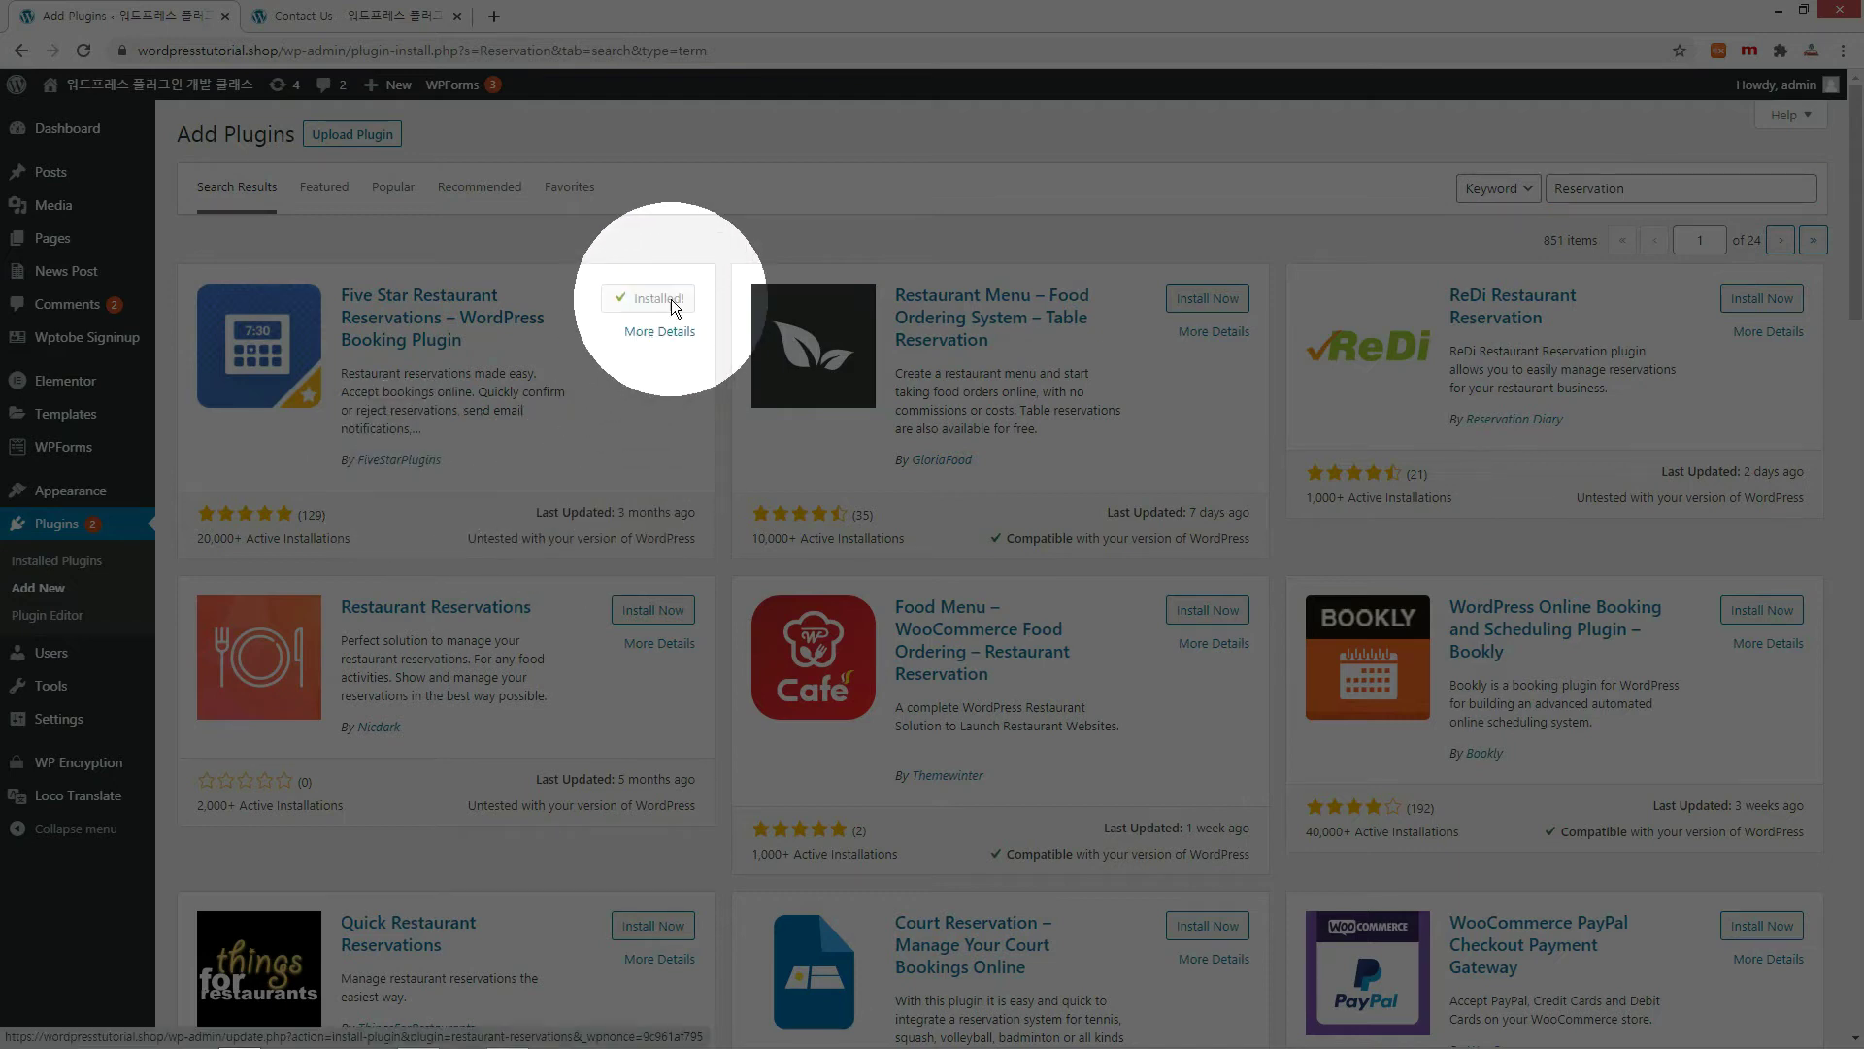
left_click(670, 303)
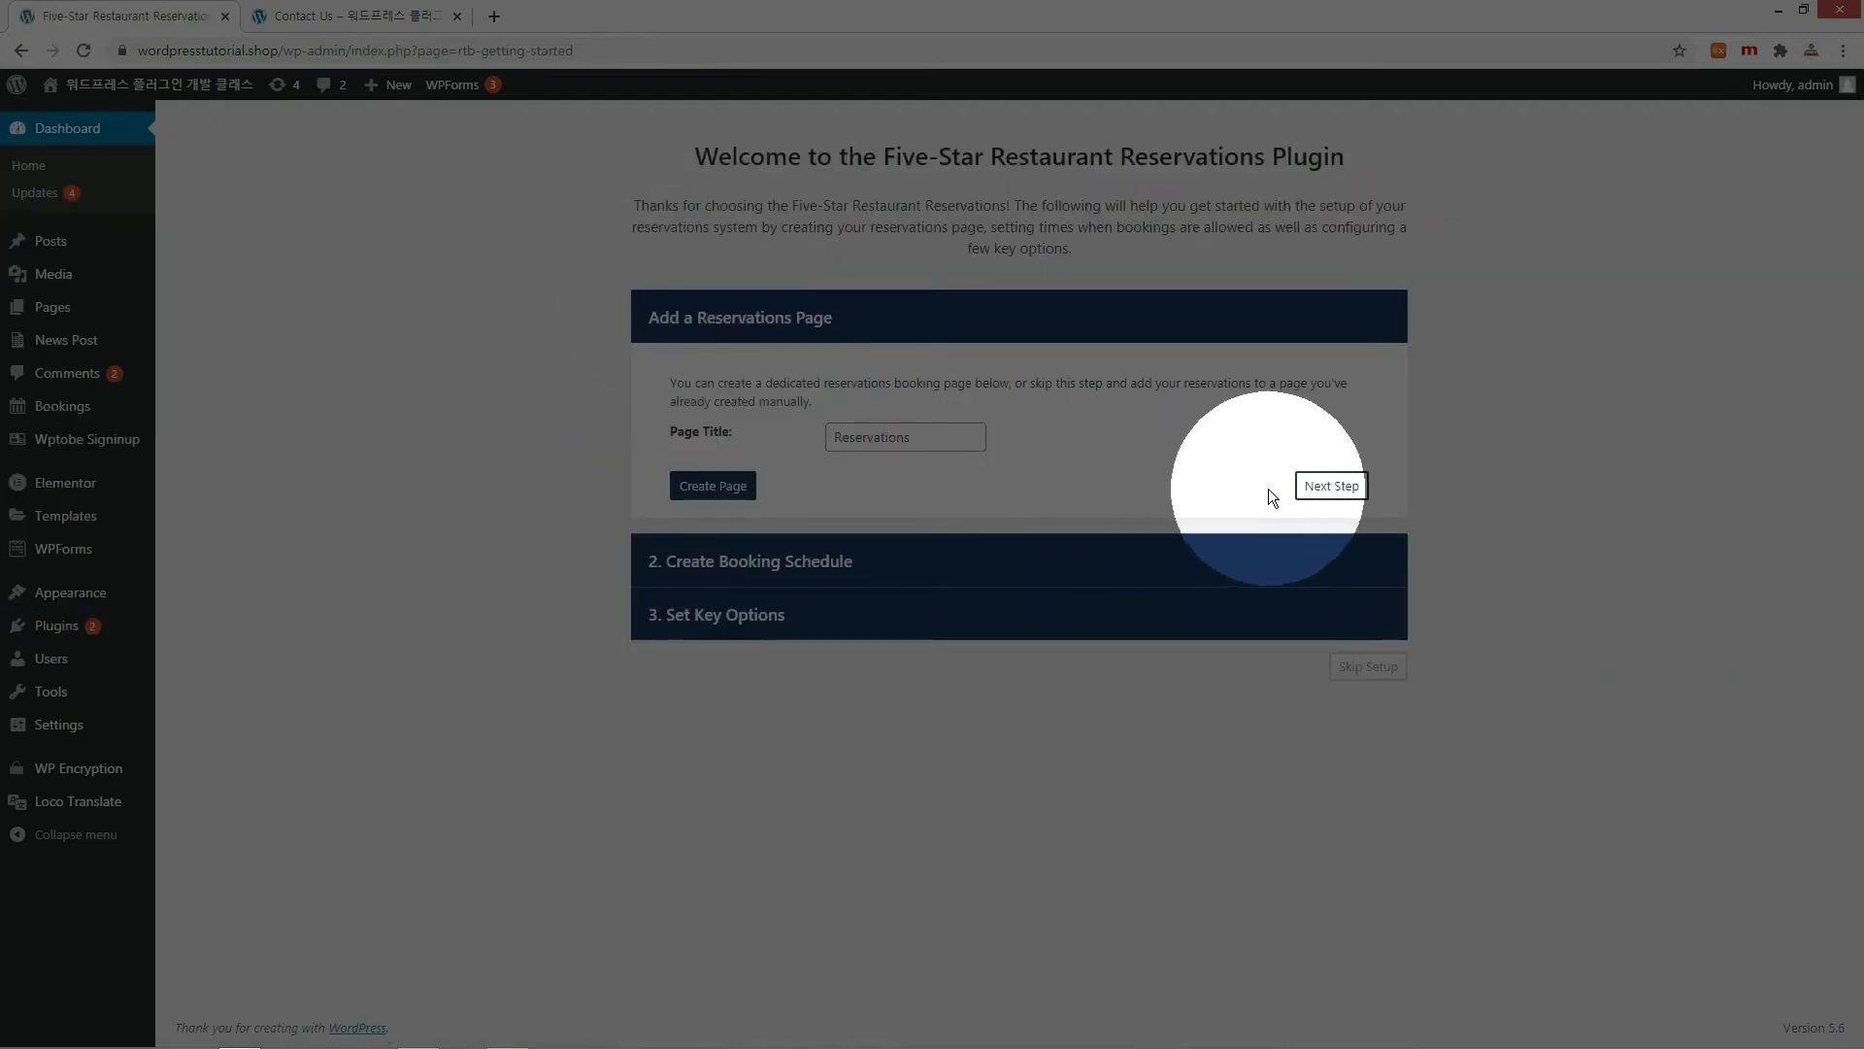
Skip the wizard's booking schedule and key options steps, then go to All Pages.
left_click(1336, 486)
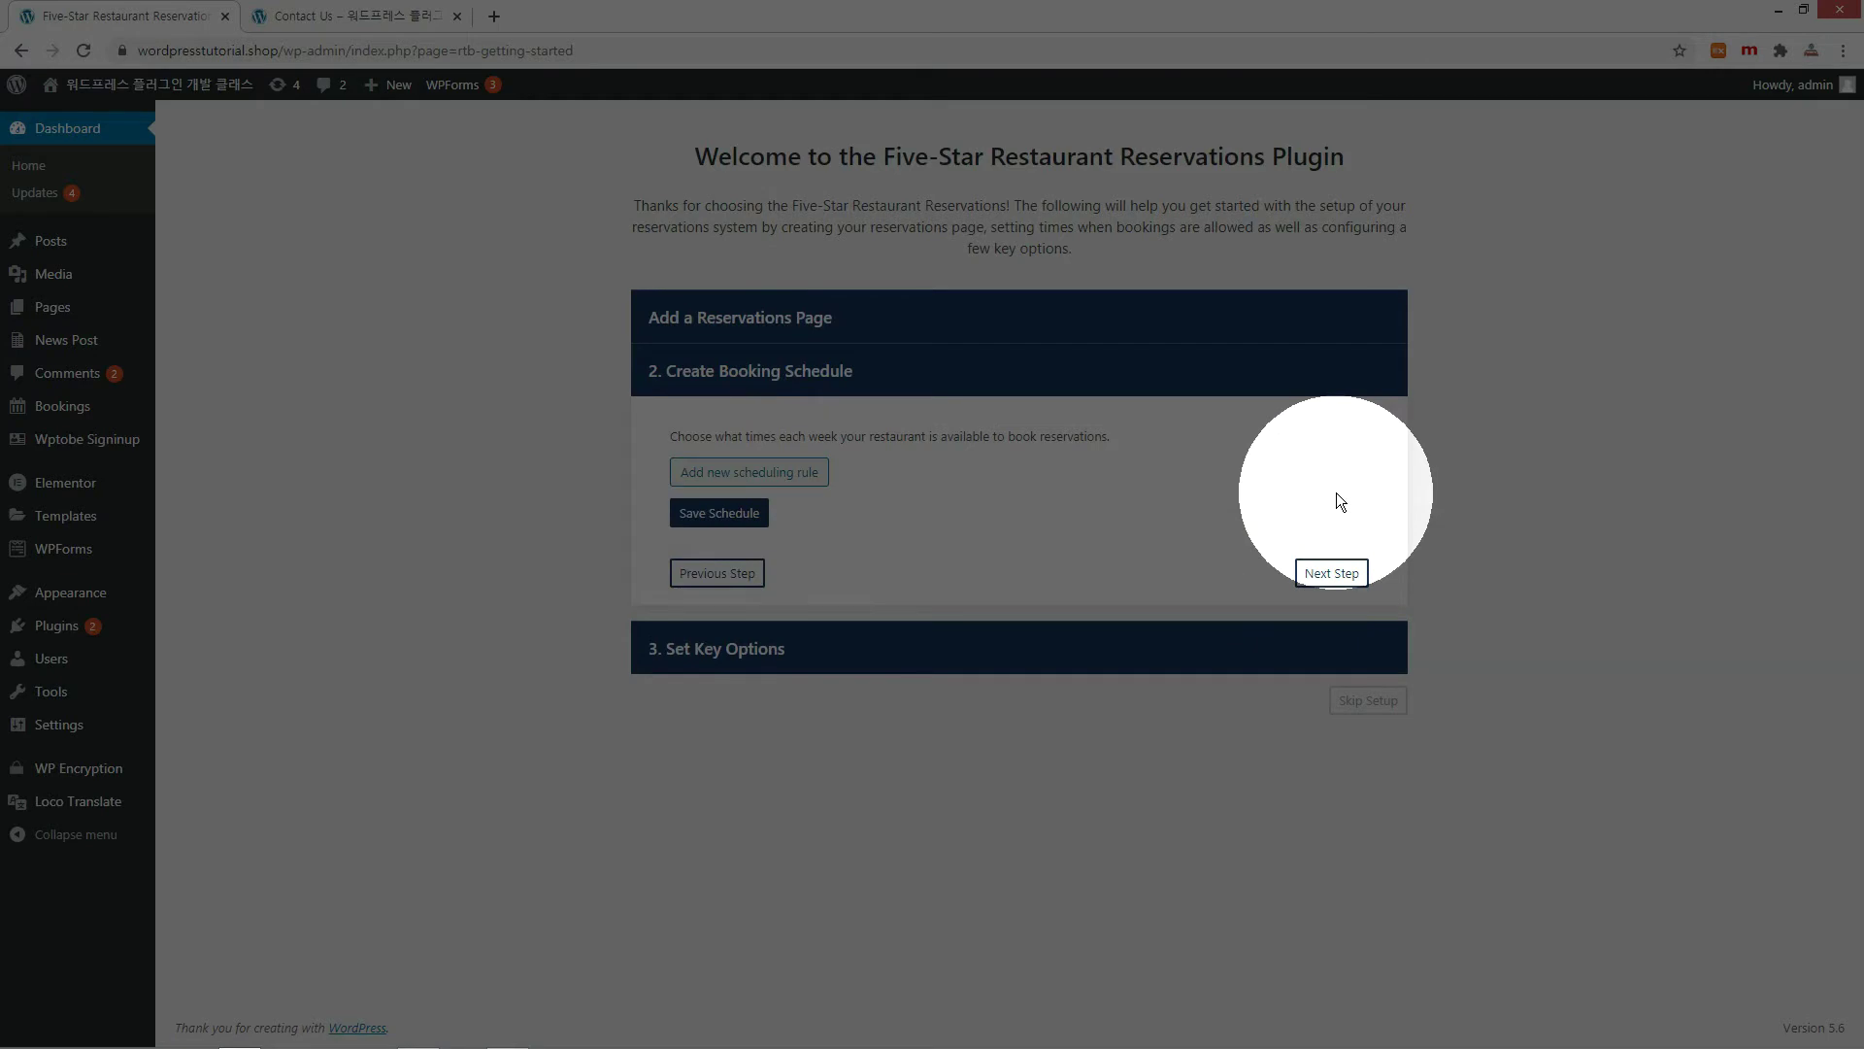
left_click(1337, 575)
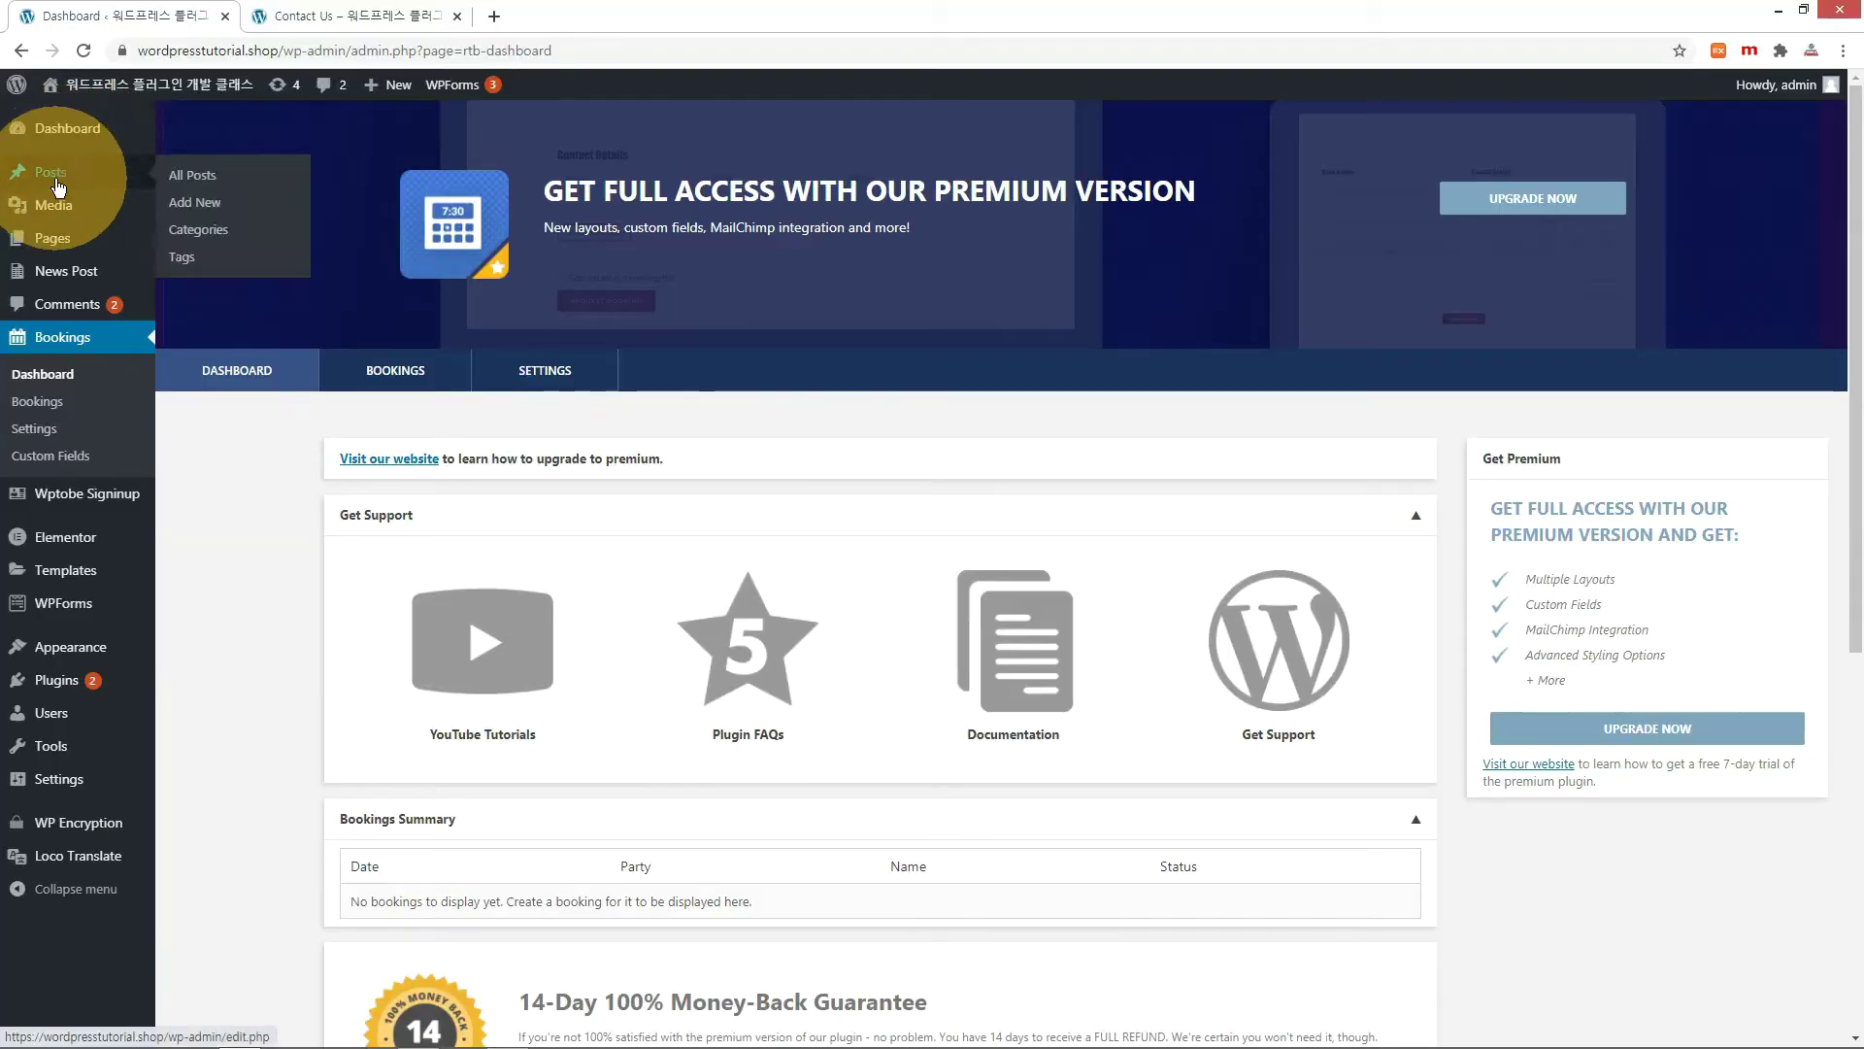
mouse_move(50, 237)
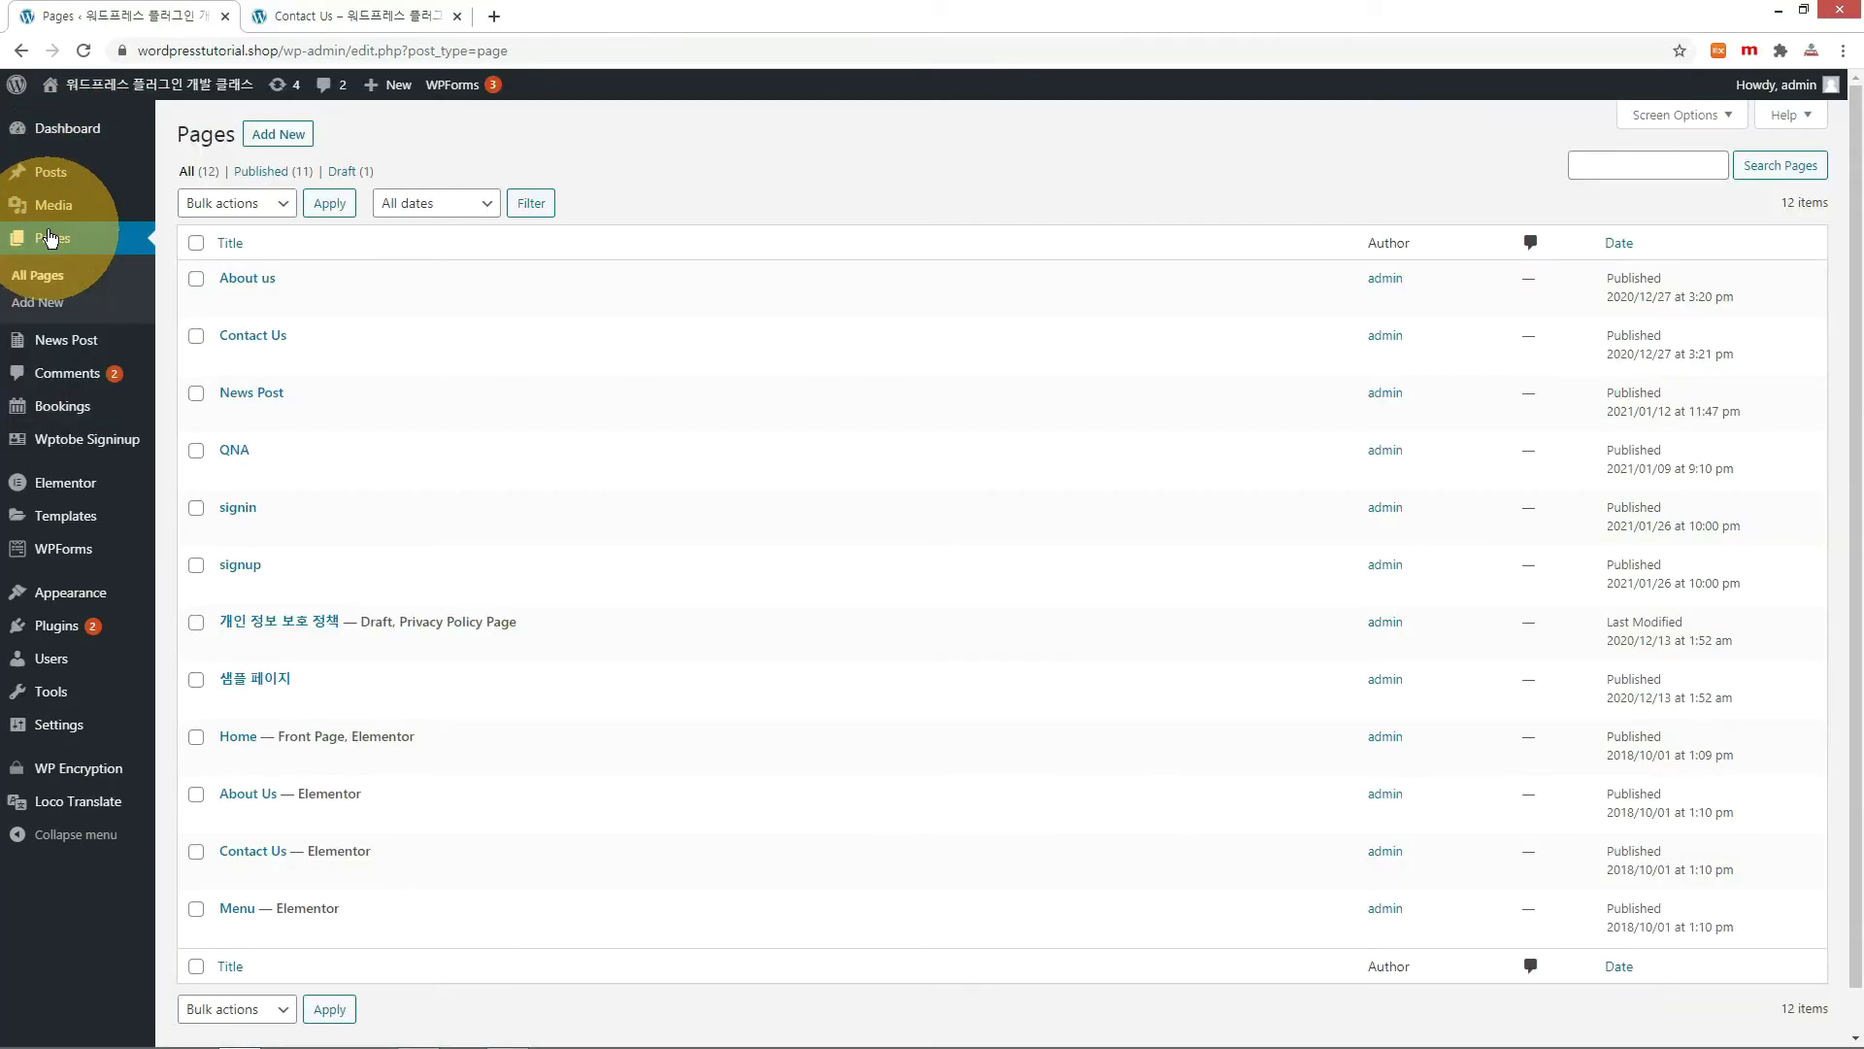
Create and publish a new page titled 'Booking', then return to Pages.
left_click(276, 136)
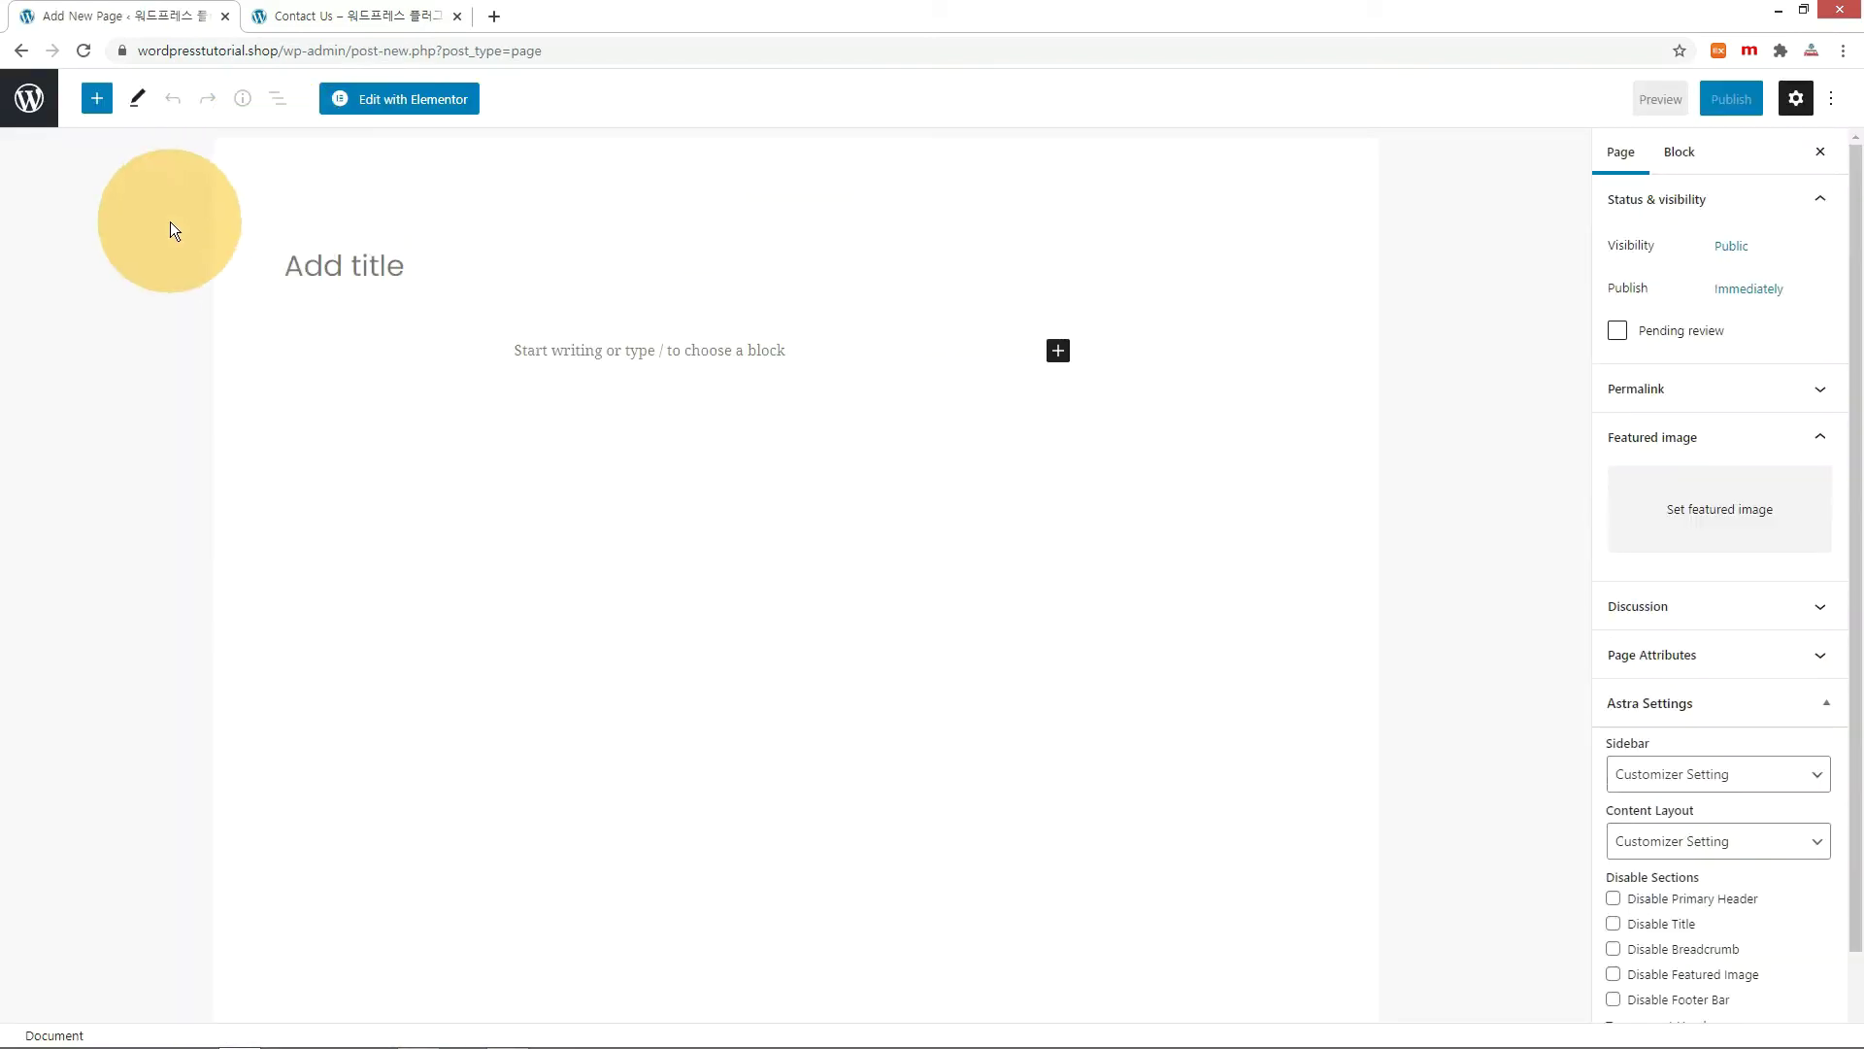
type("Booking")
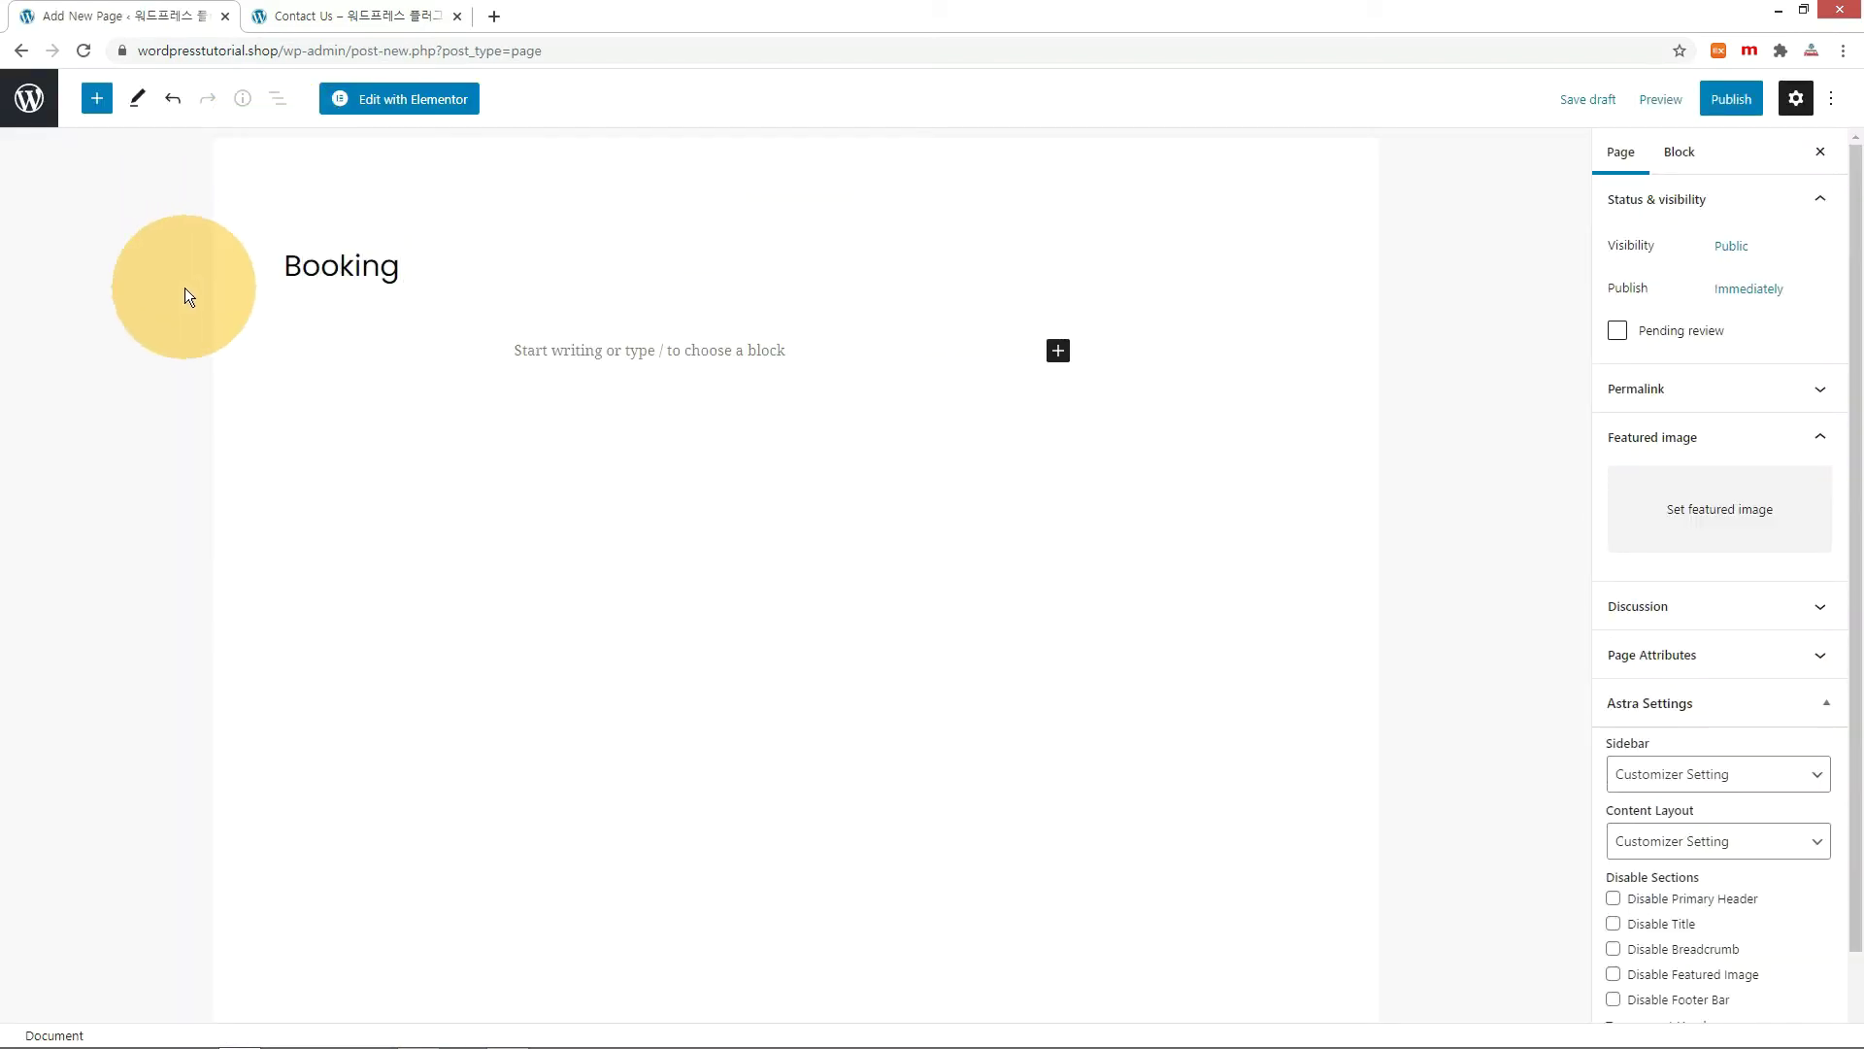
left_click(1723, 99)
left_click(1665, 96)
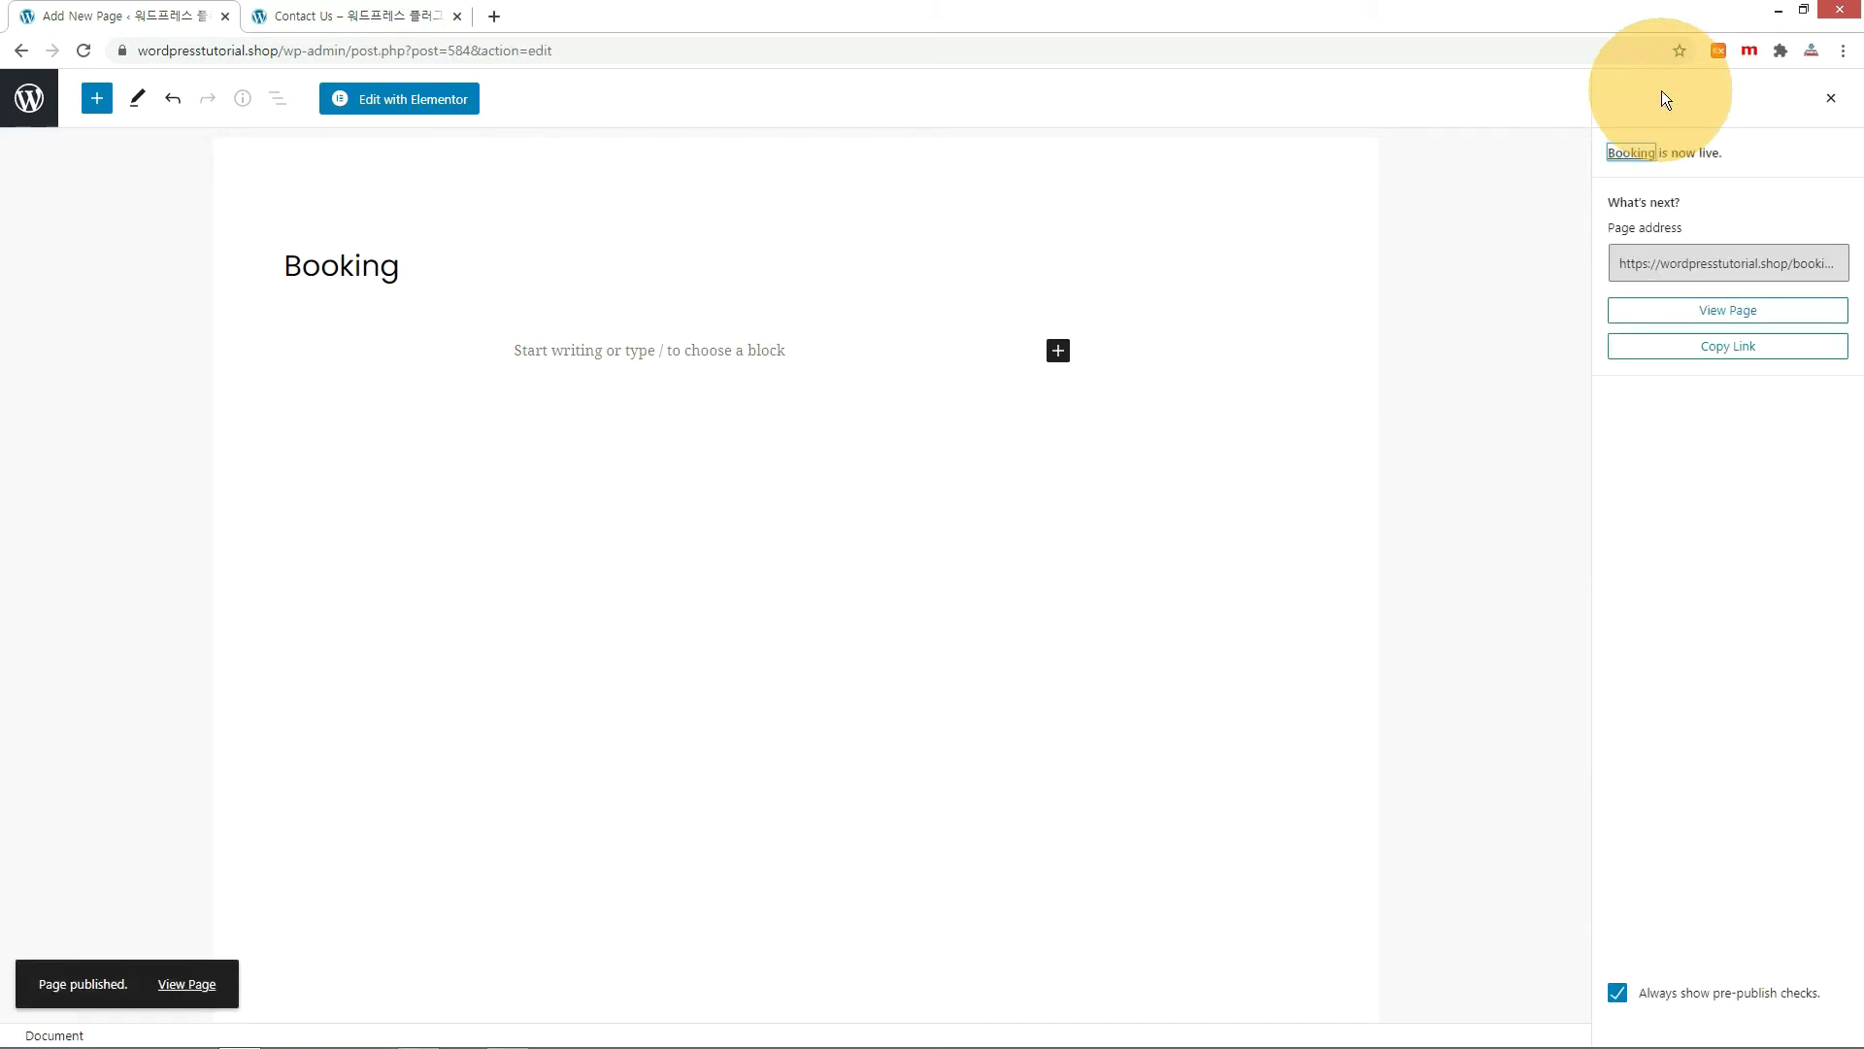
left_click(21, 97)
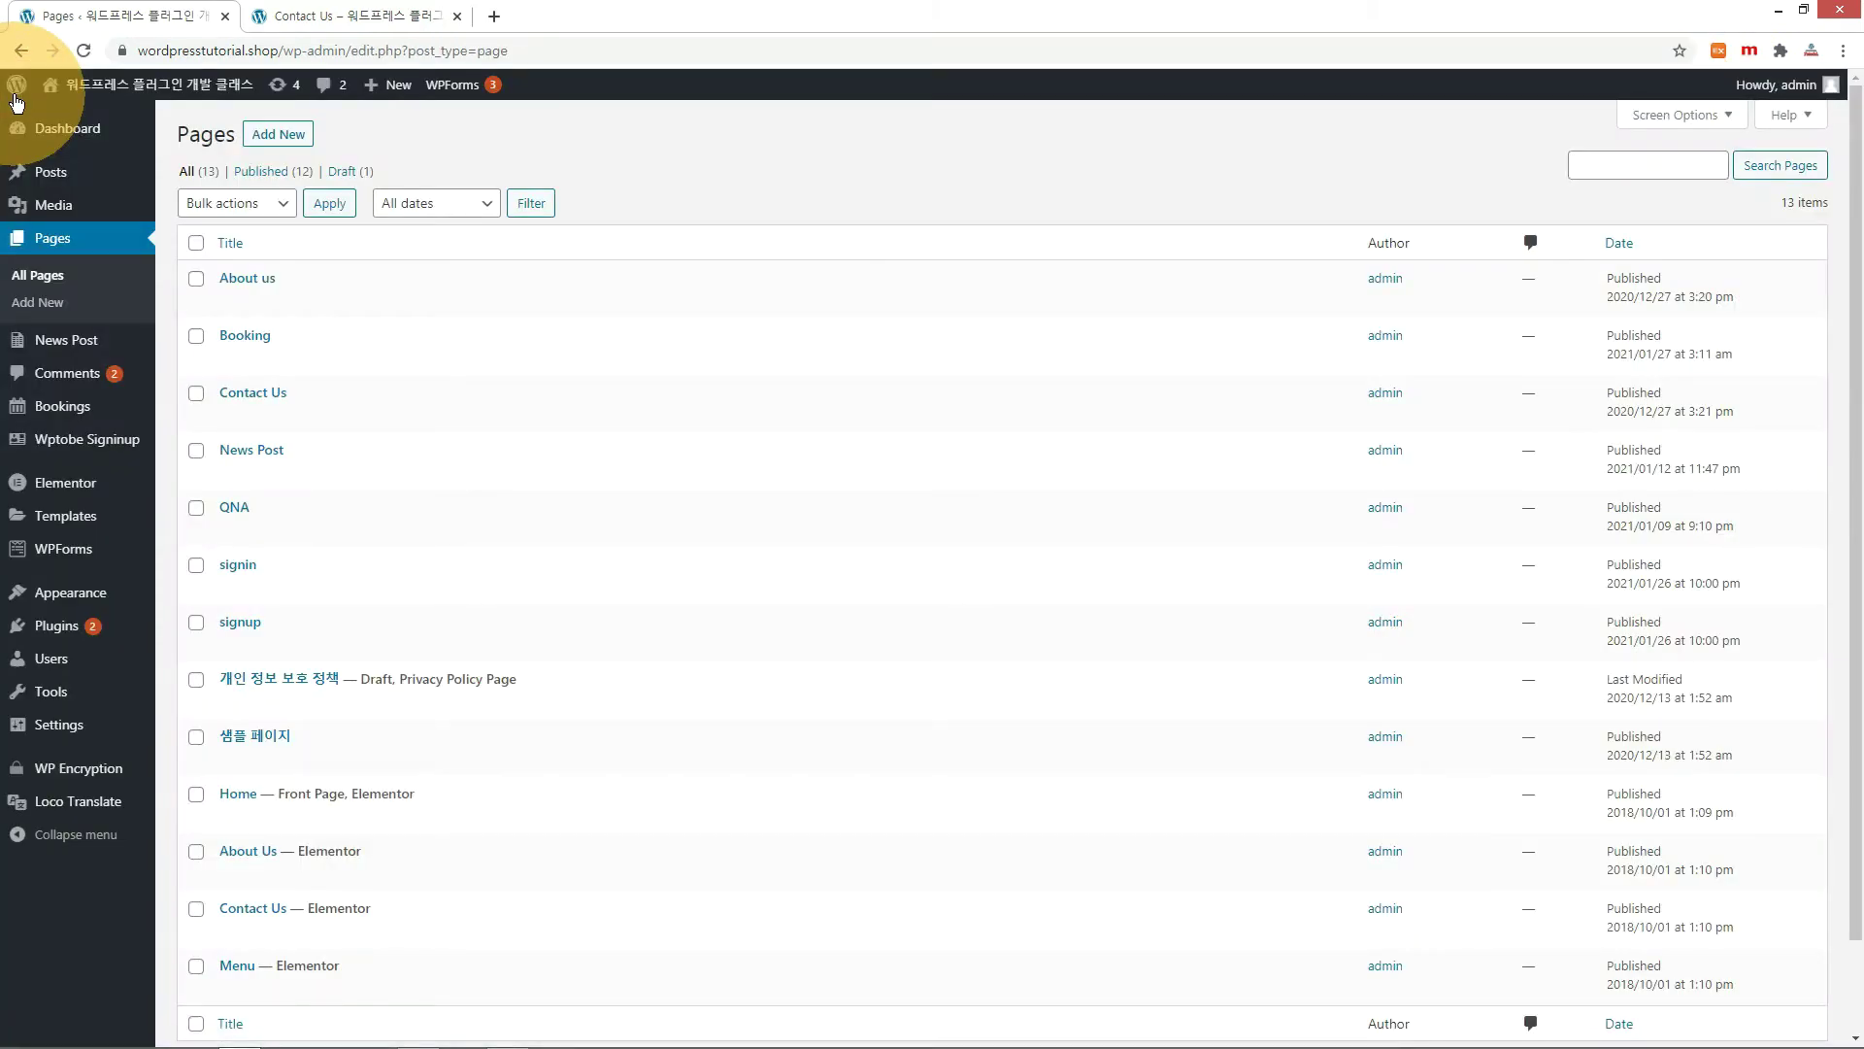
Add the Booking page to the Main Menu and save the menu.
mouse_move(126, 608)
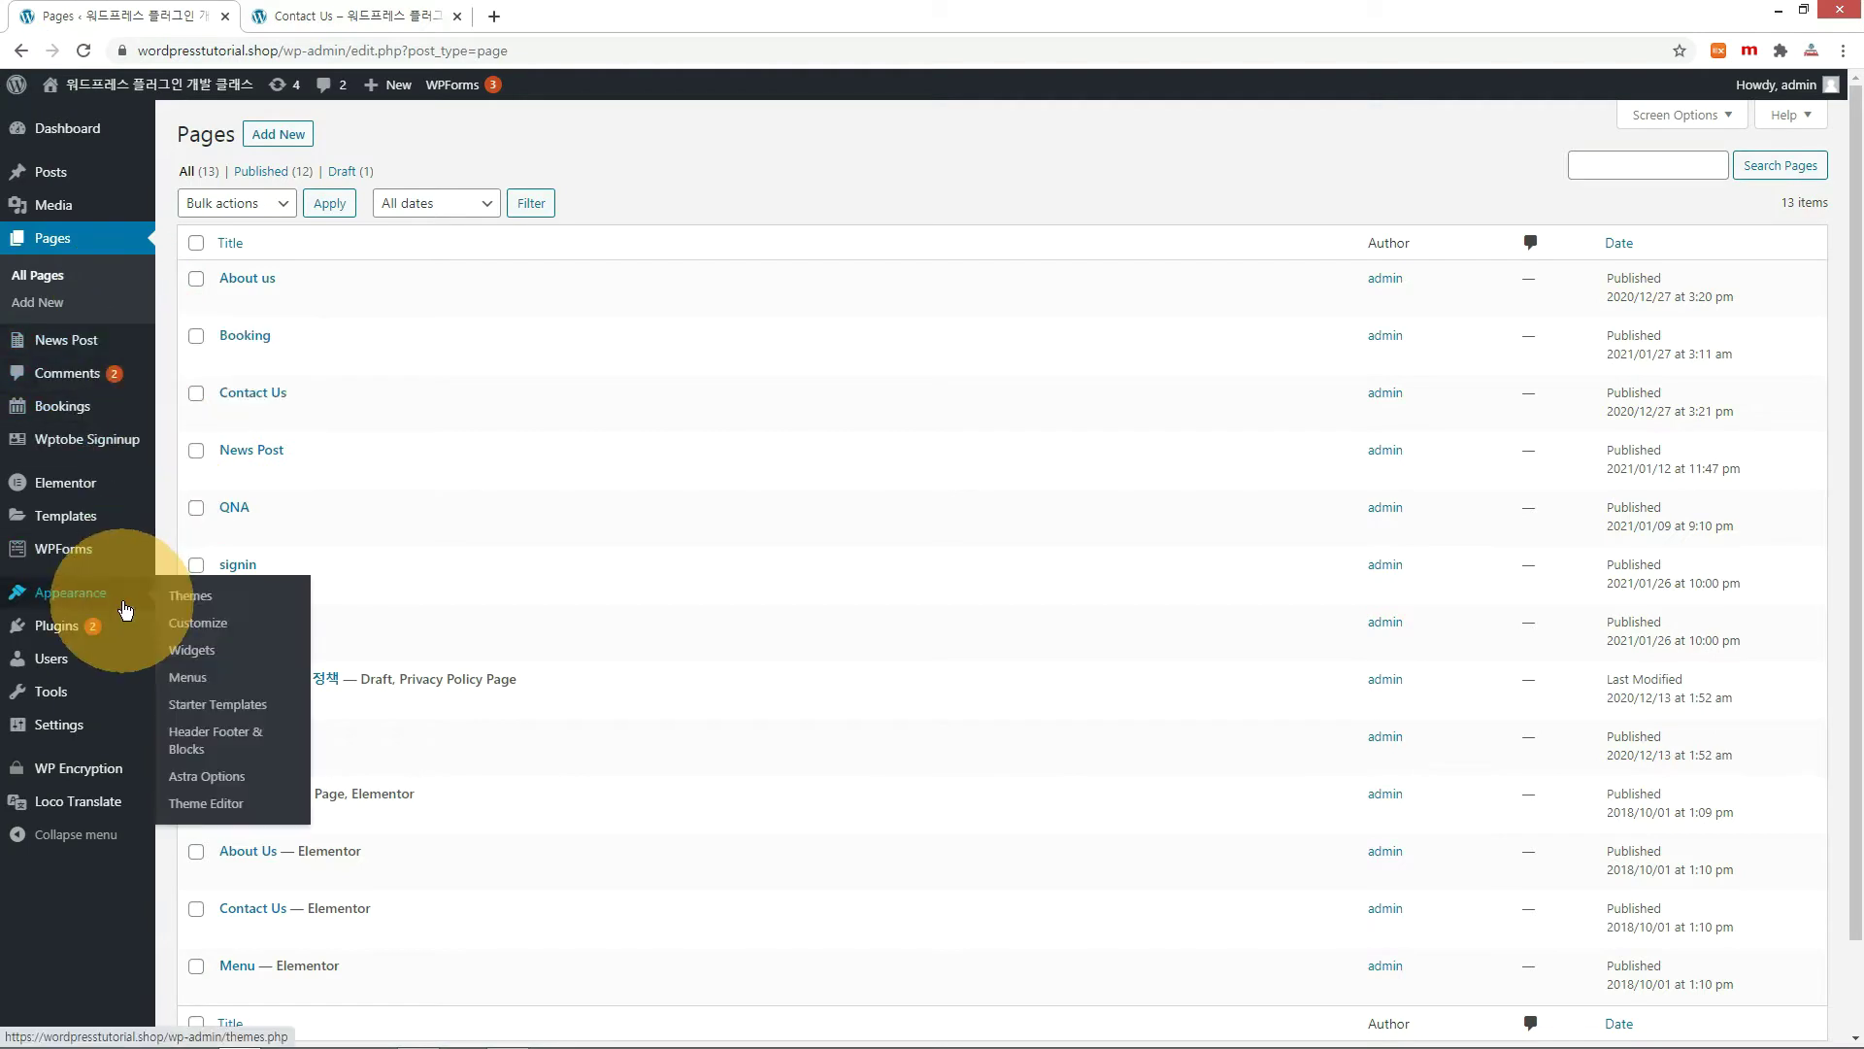
left_click(223, 677)
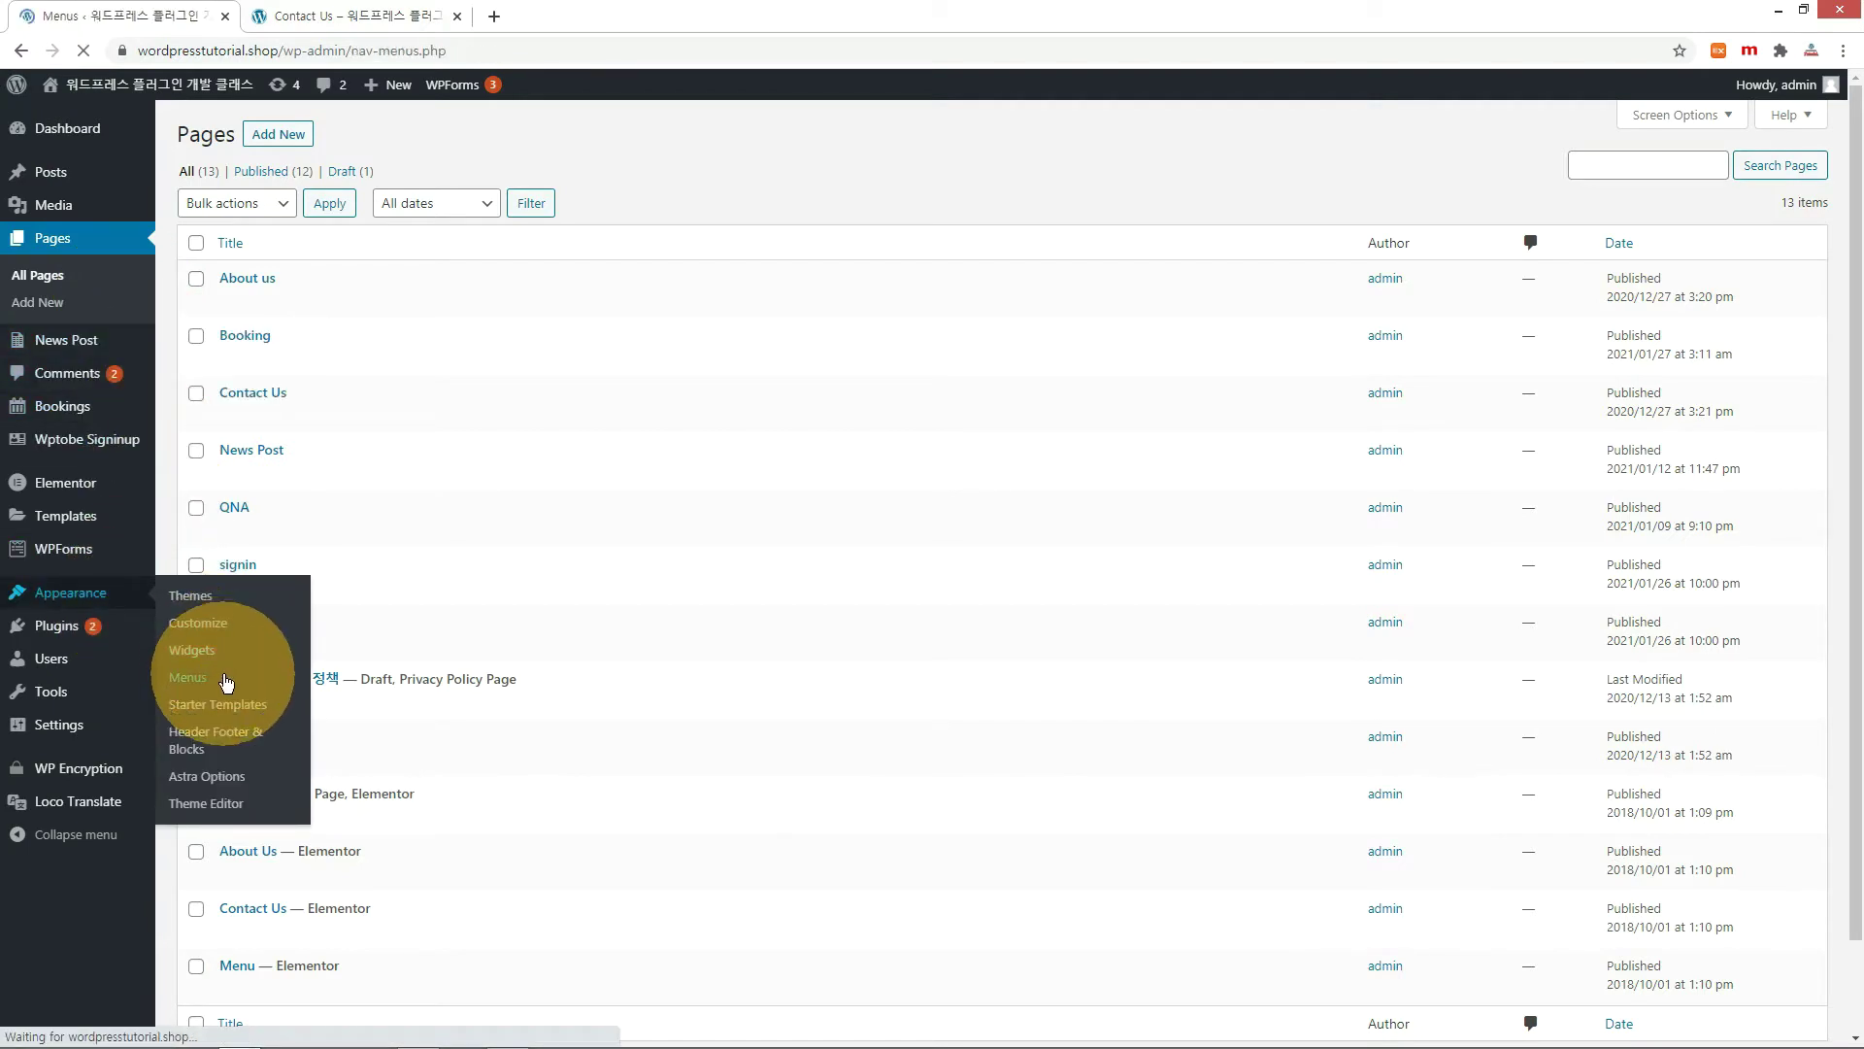
left_click(499, 245)
left_click(469, 260)
left_click(545, 243)
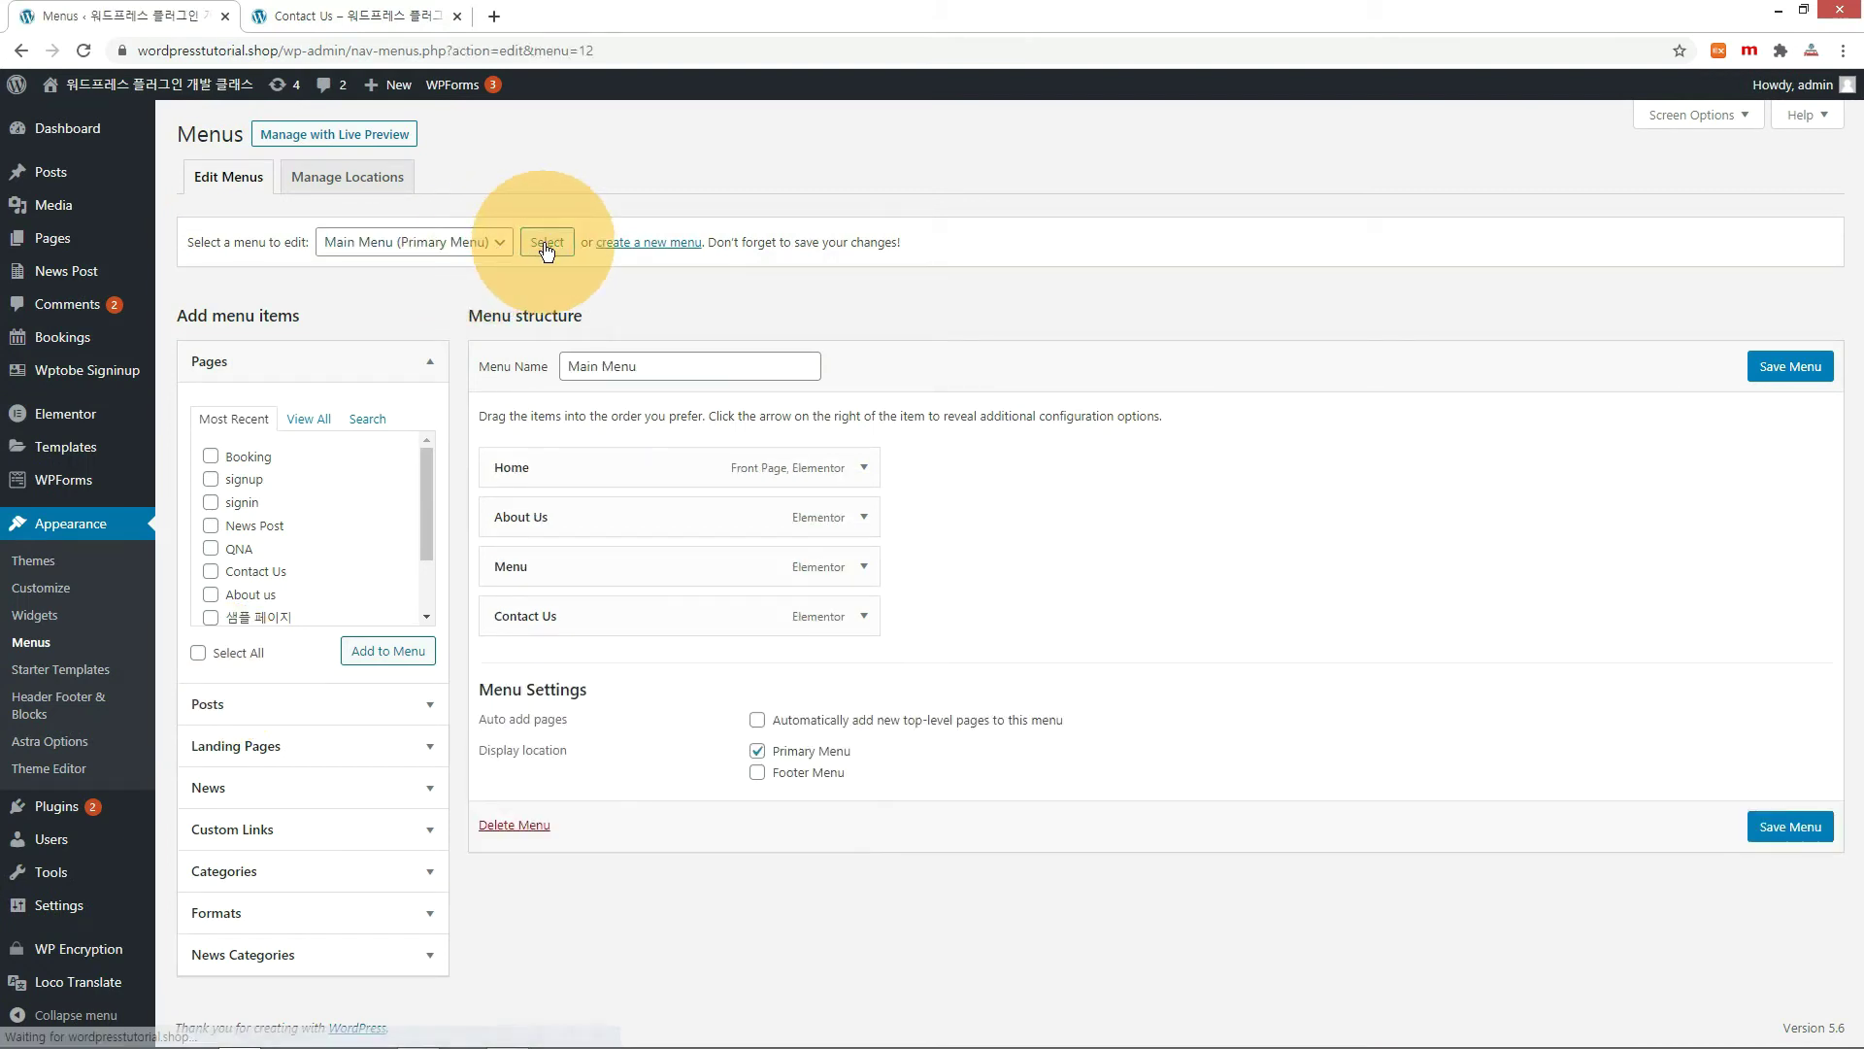
left_click(210, 455)
left_click(402, 651)
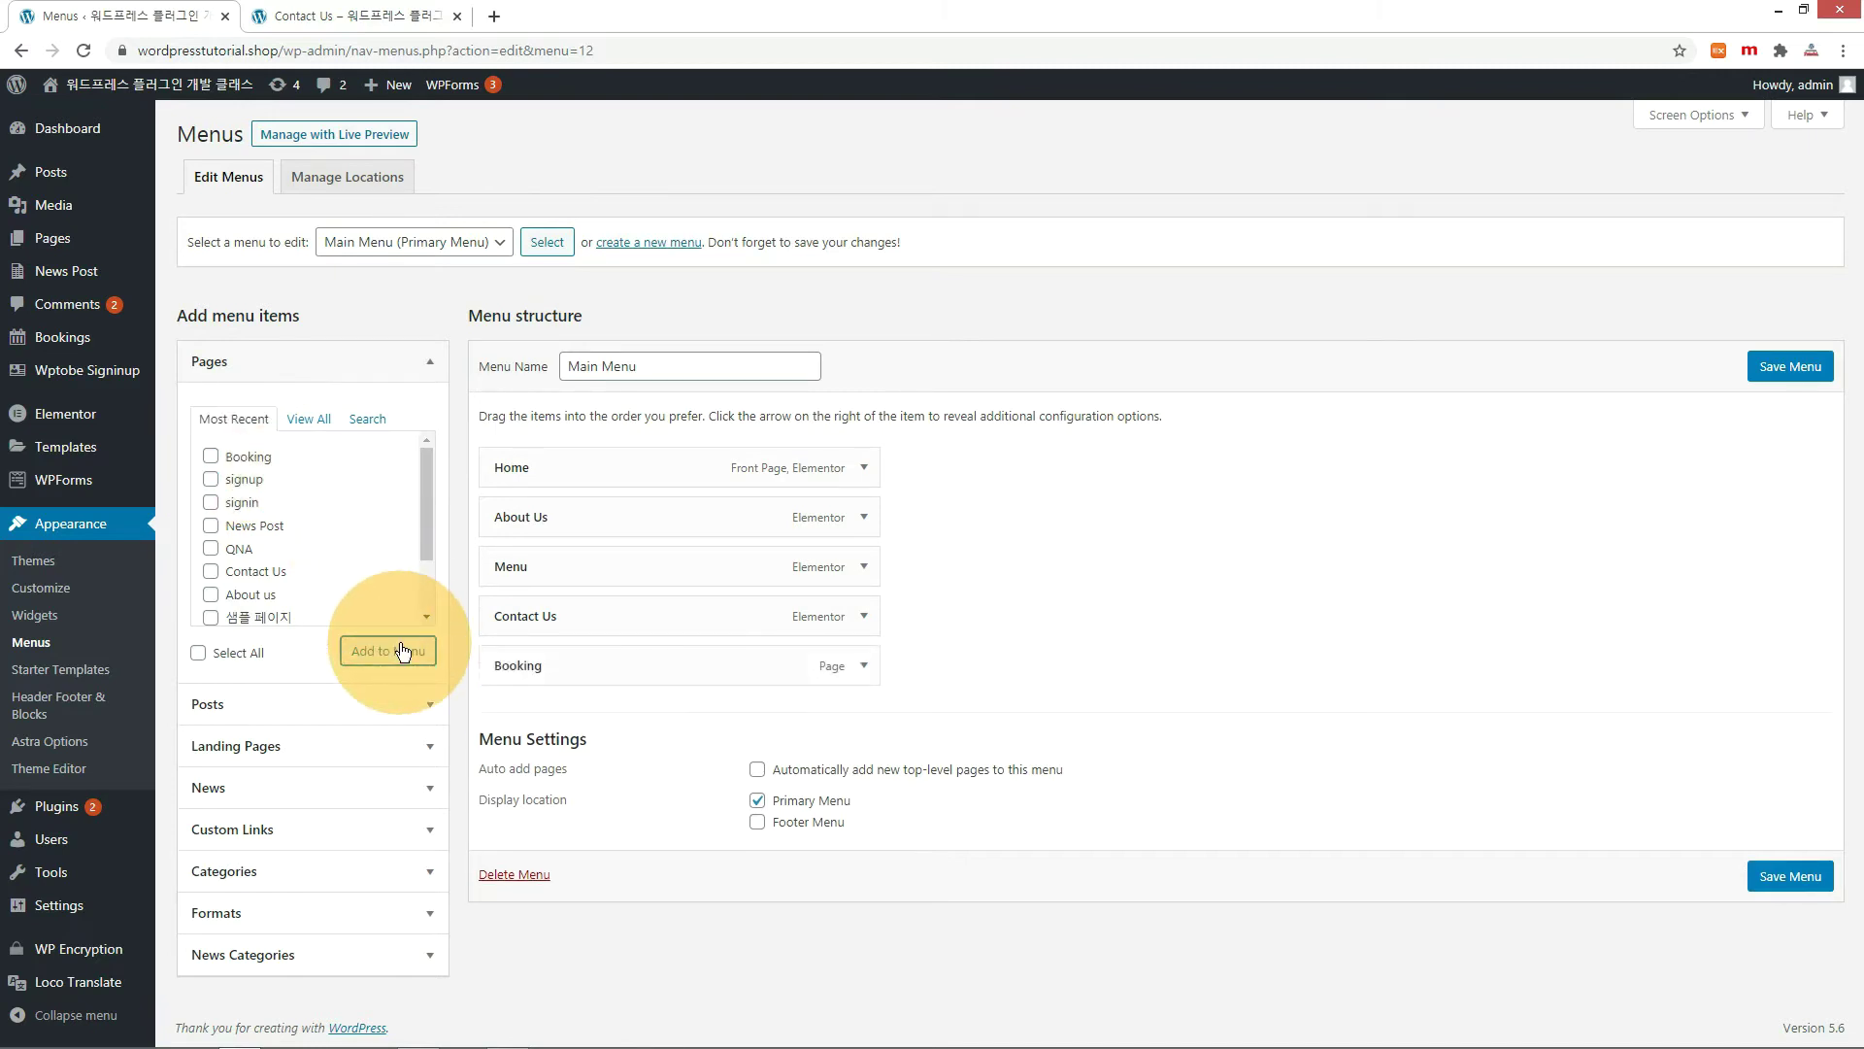
left_click(1790, 366)
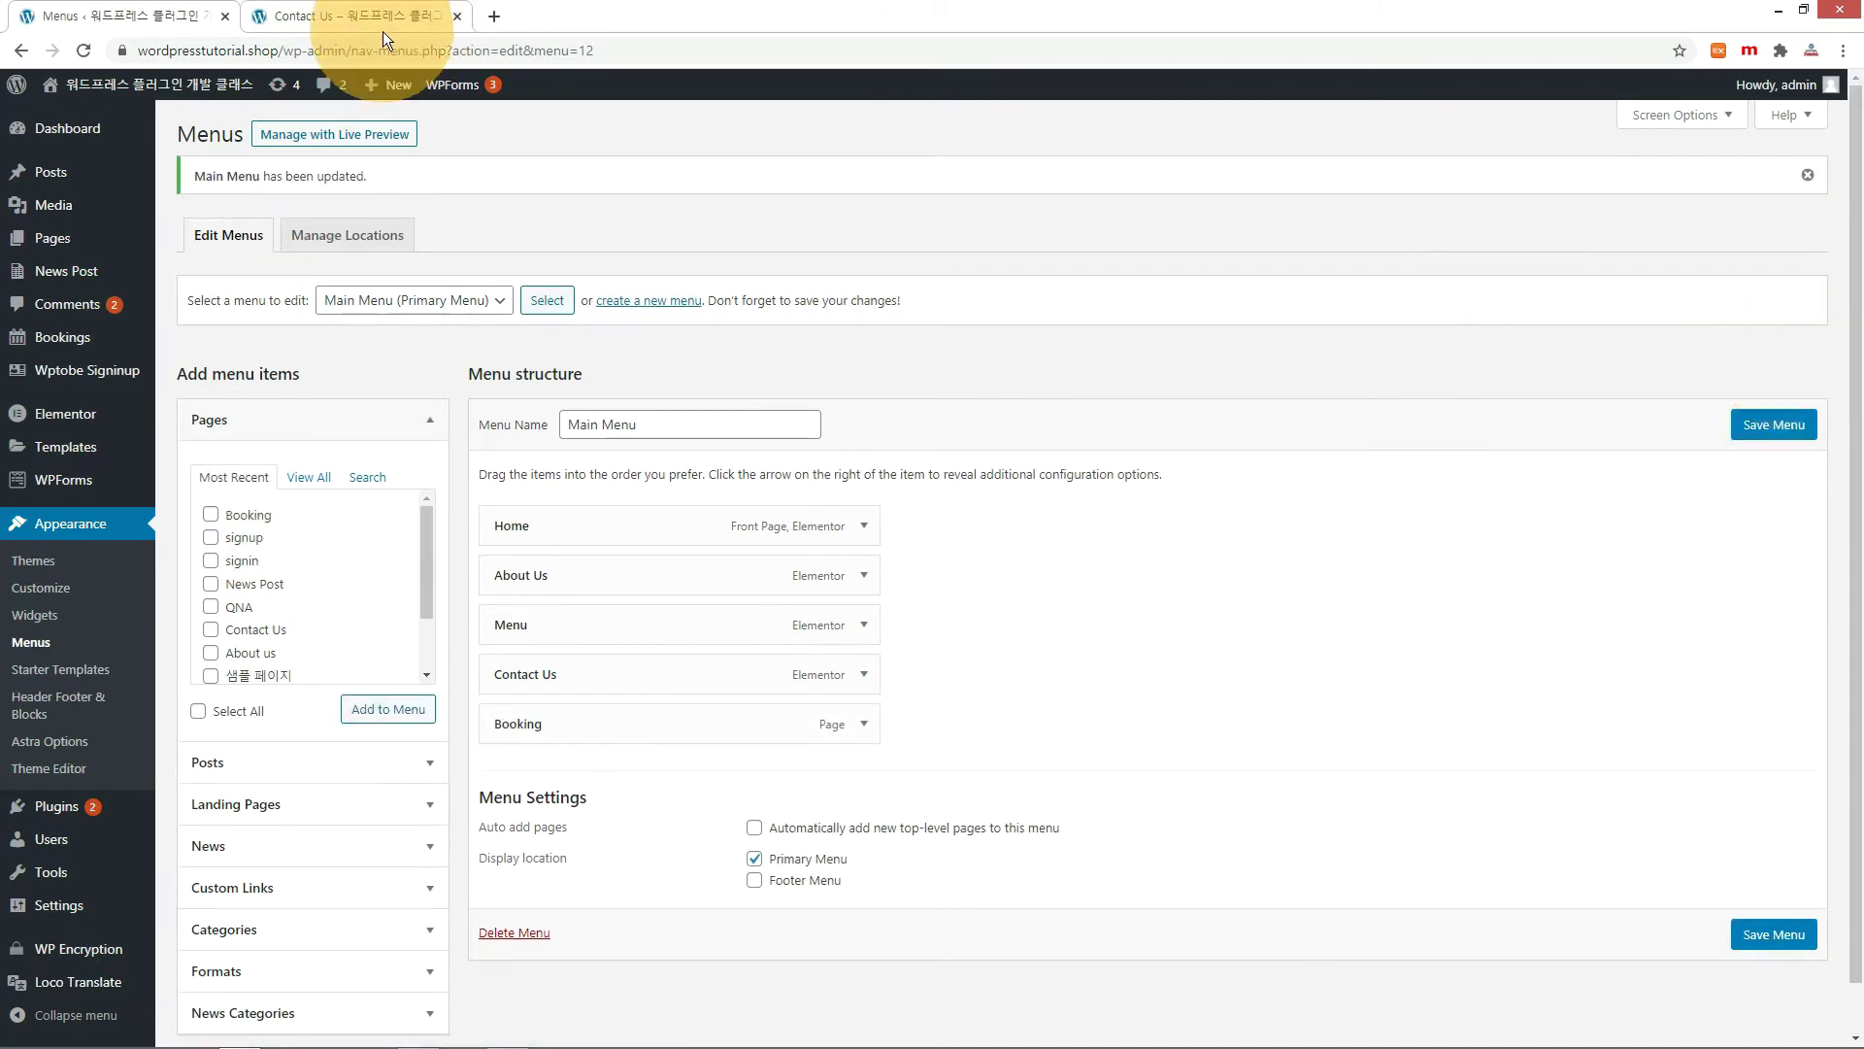
Reload the live site and follow the new Booking link in the navigation.
left_click(381, 15)
left_click(84, 51)
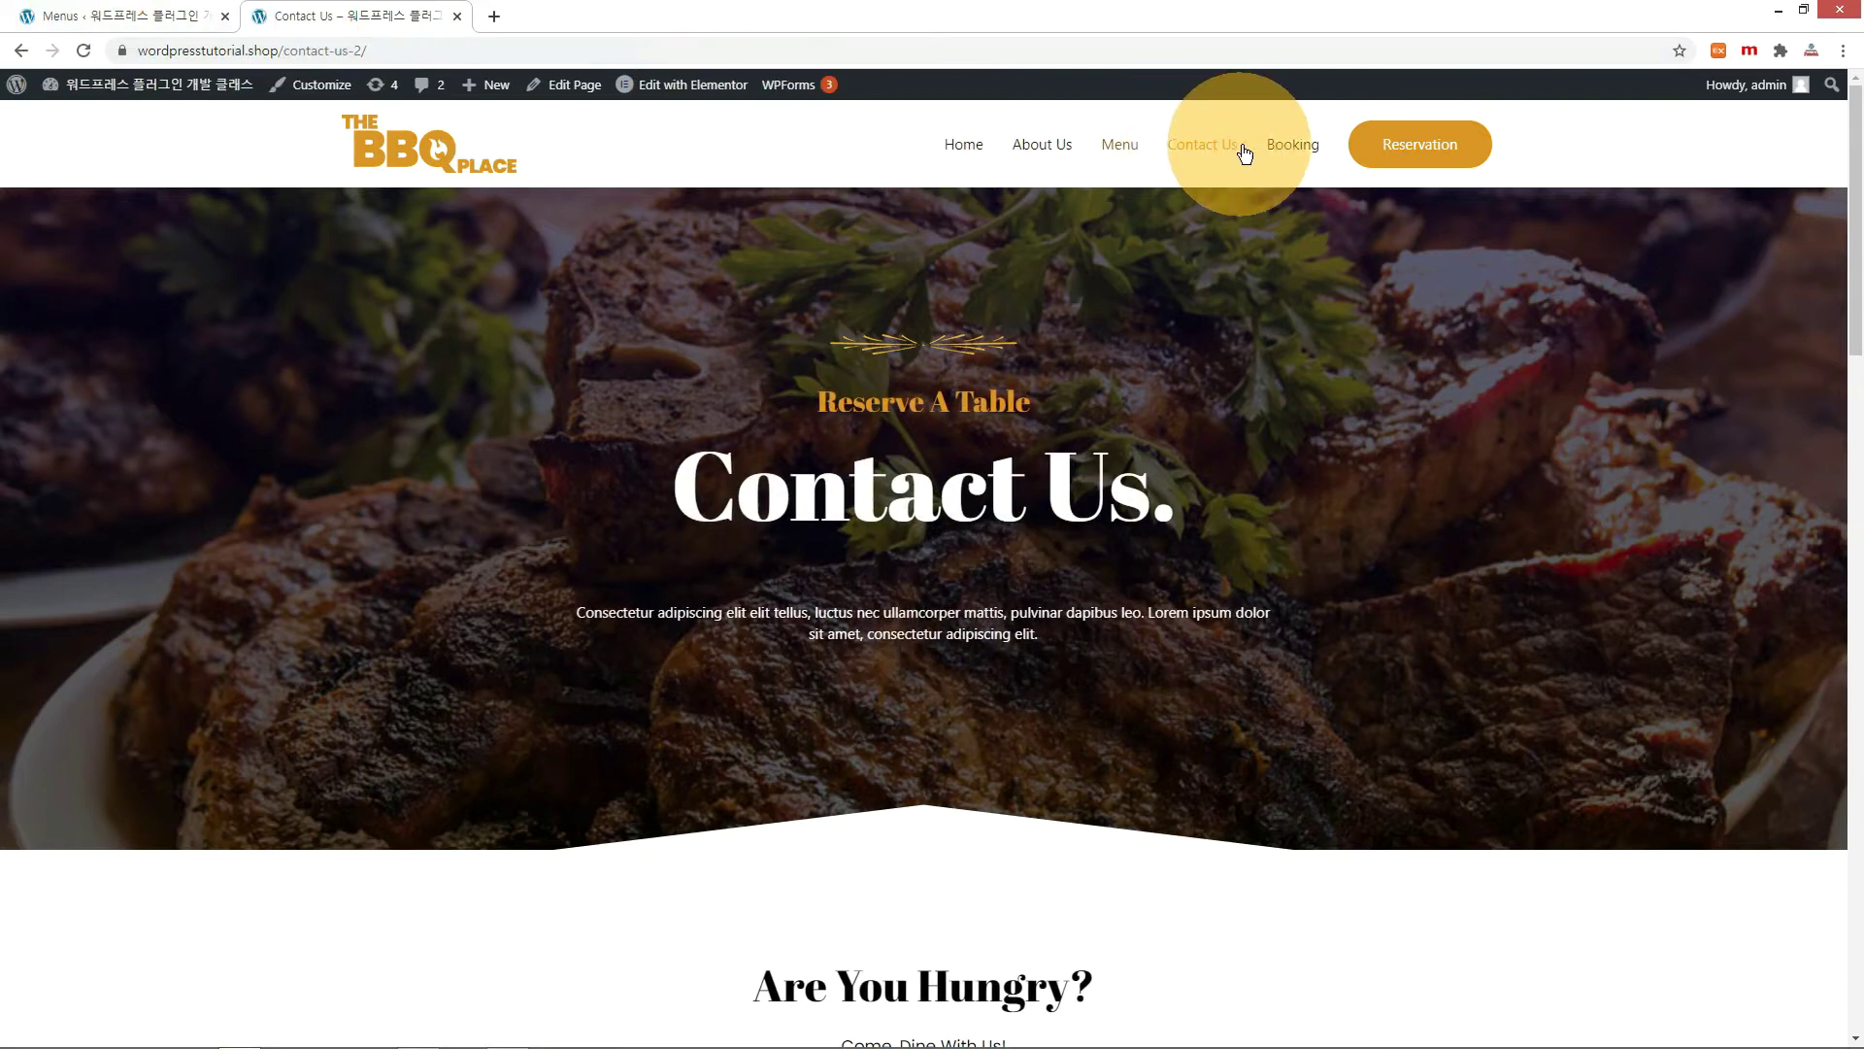
left_click(1292, 145)
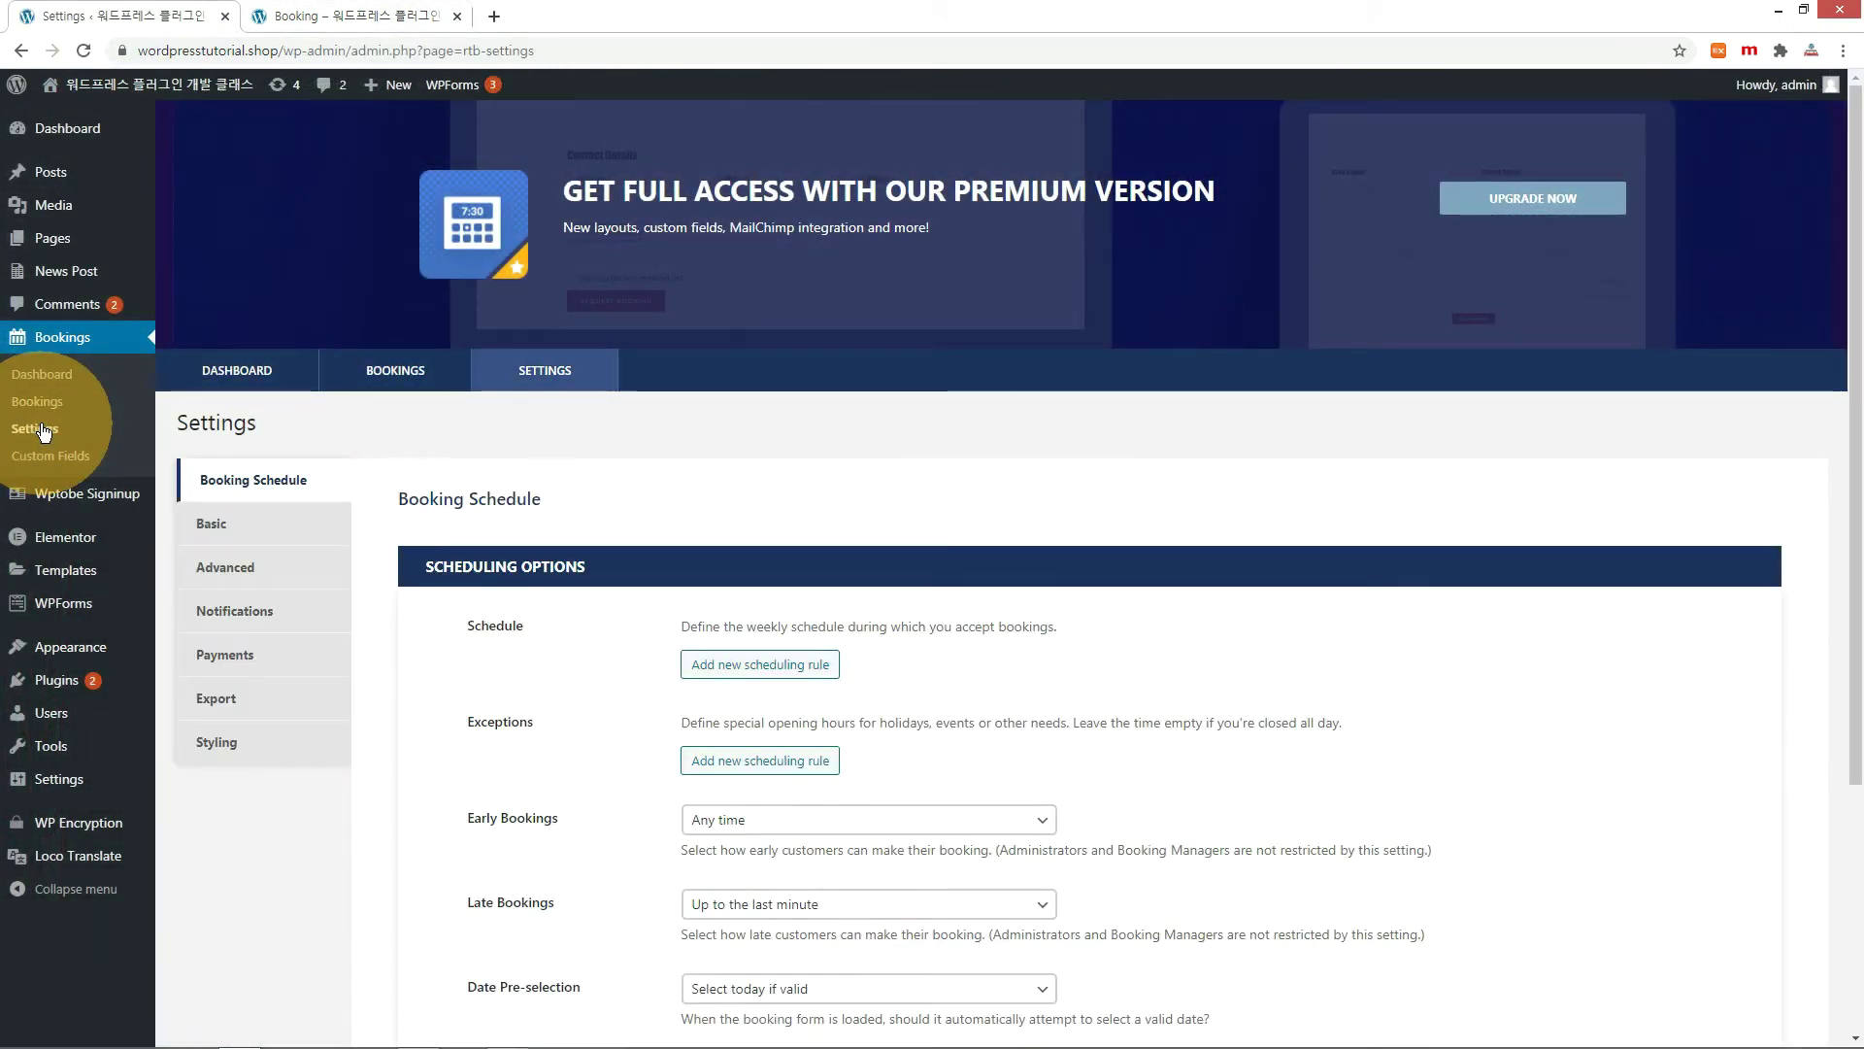
Choose Booking as the plugin's Booking Page in Basic settings, then reload the live Booking page.
left_click(201, 531)
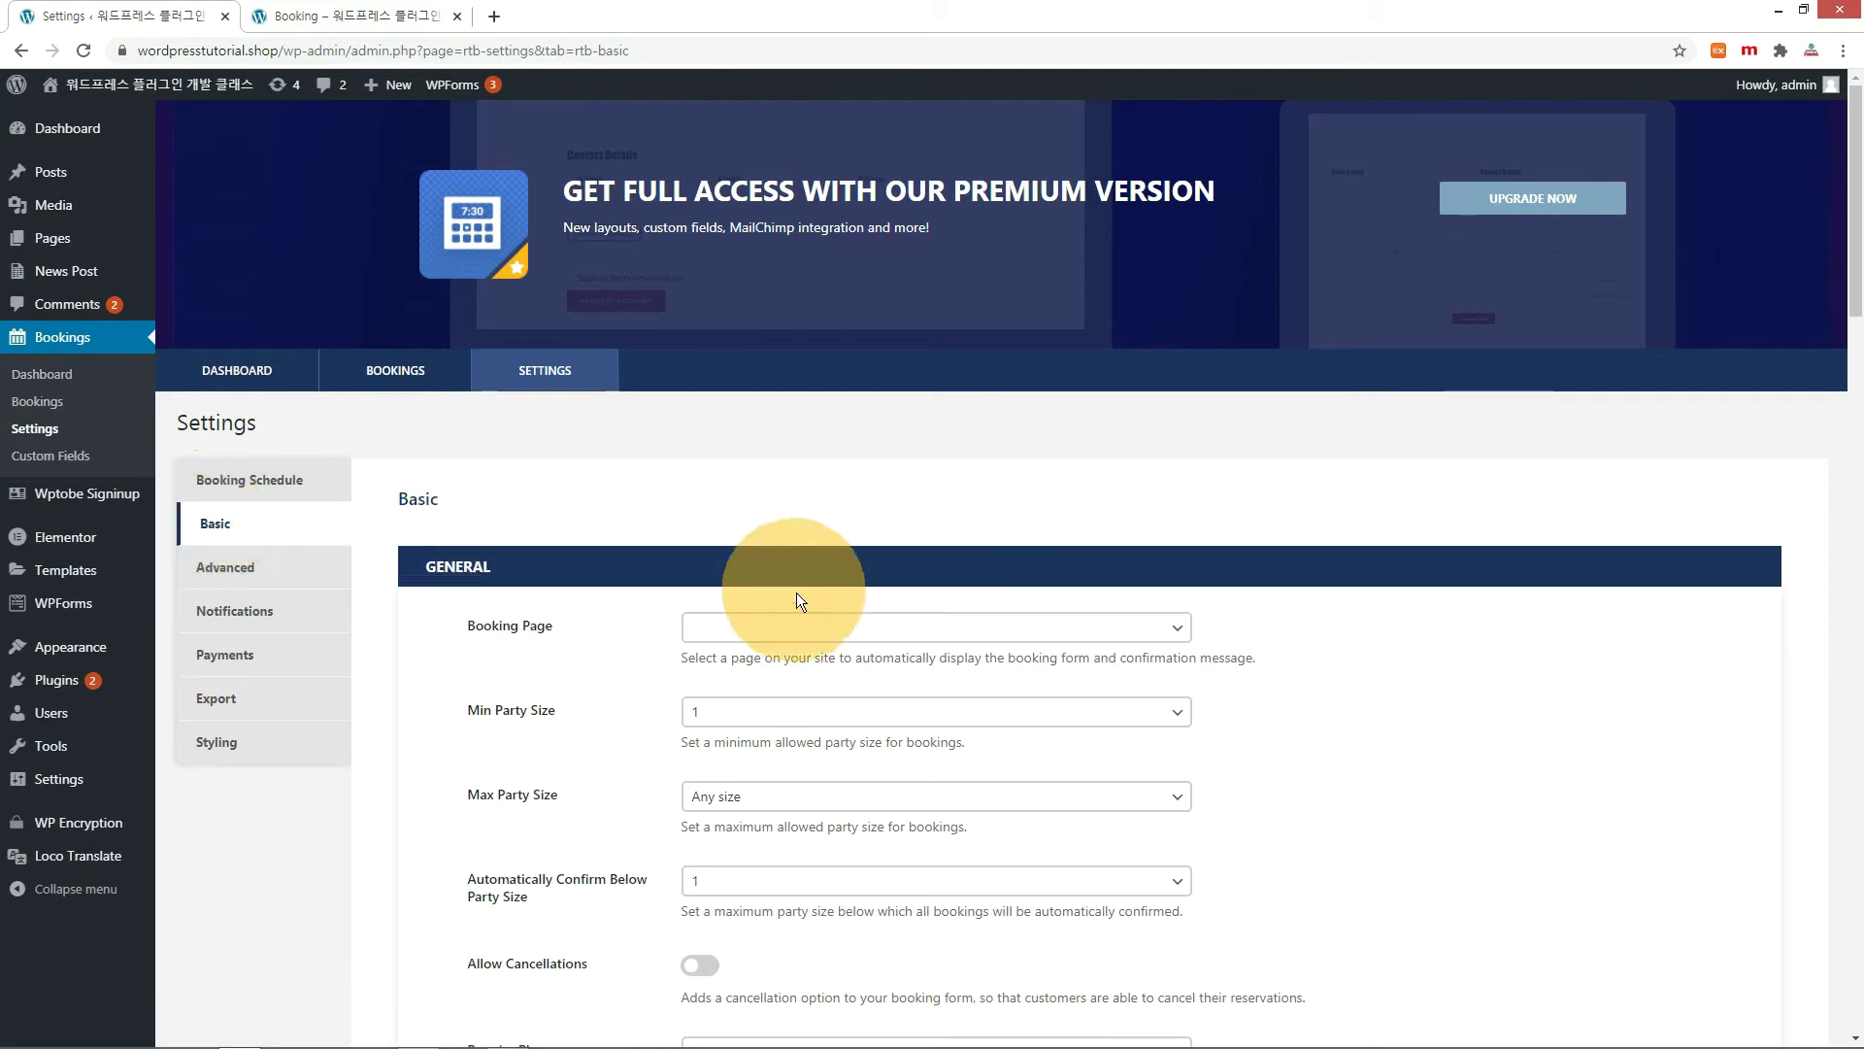
left_click(1183, 627)
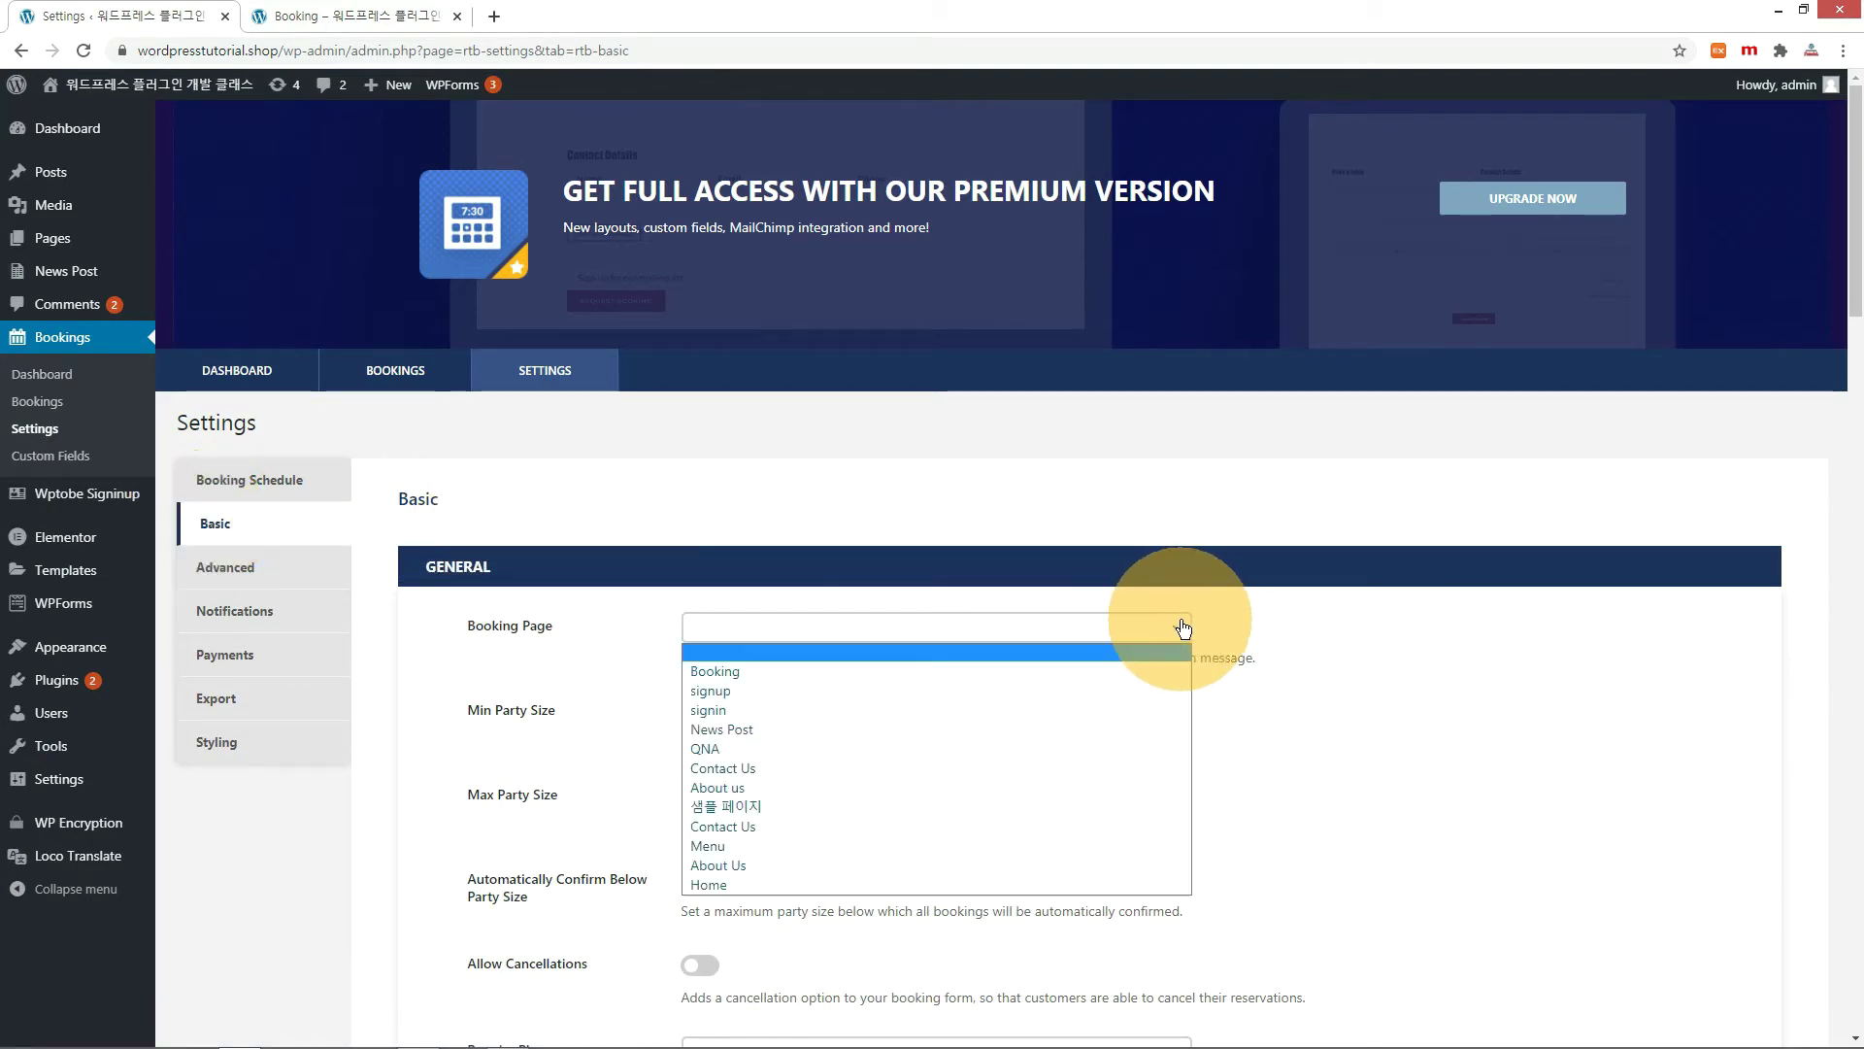
left_click(744, 674)
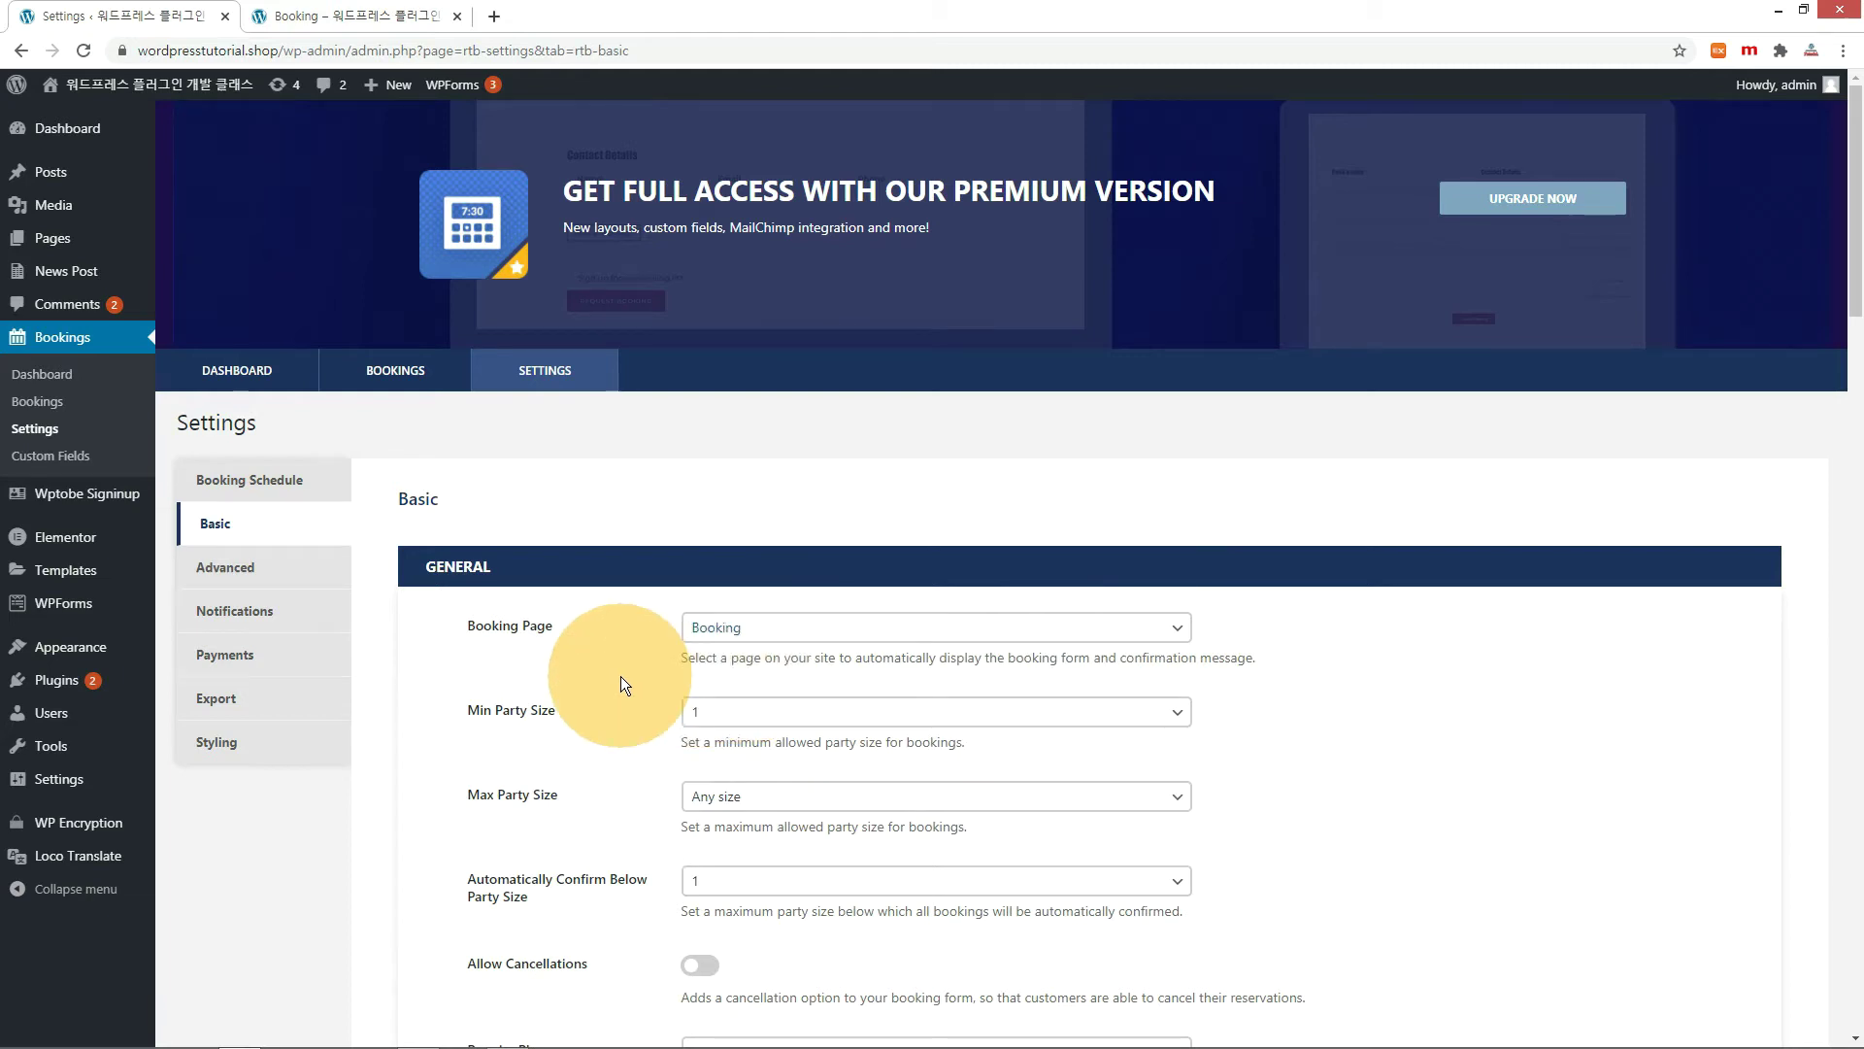
key("ctrl+Tab")
left_click(82, 49)
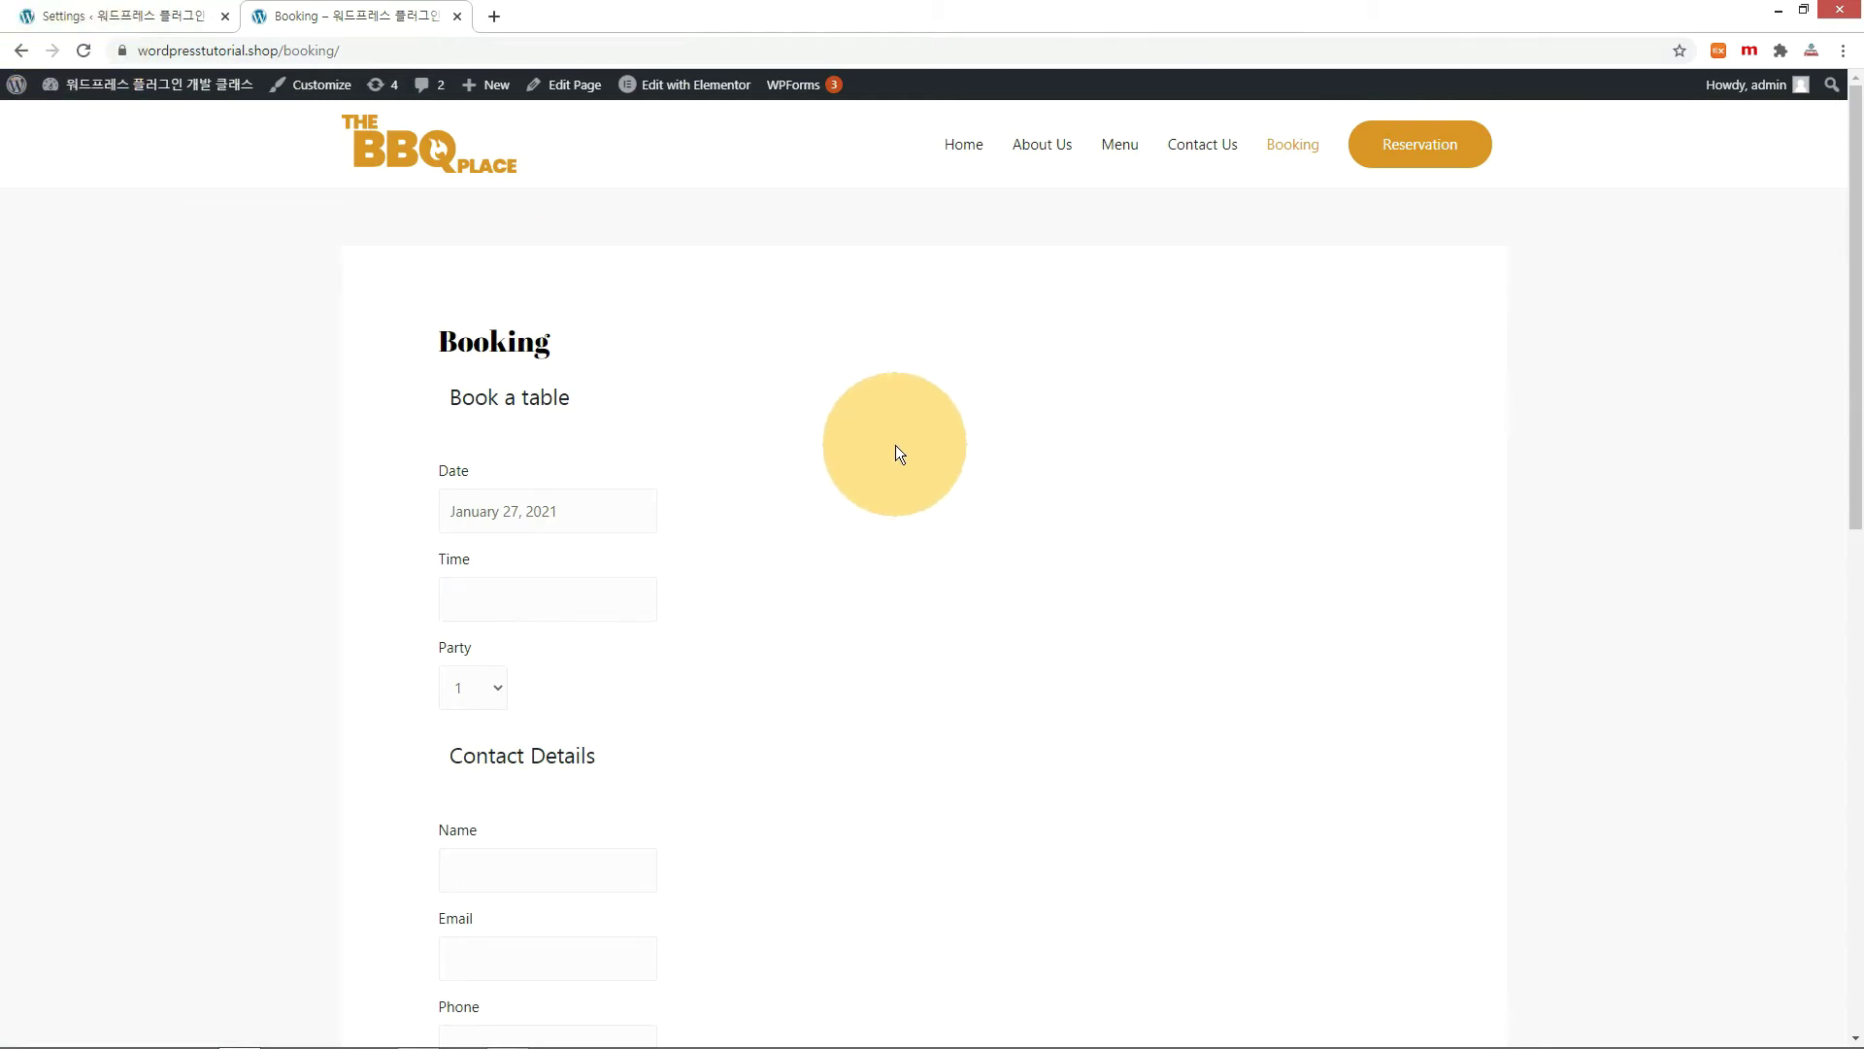
Review the booking form, then edit the Booking page from the Pages list.
scroll(896, 444, "down", 6)
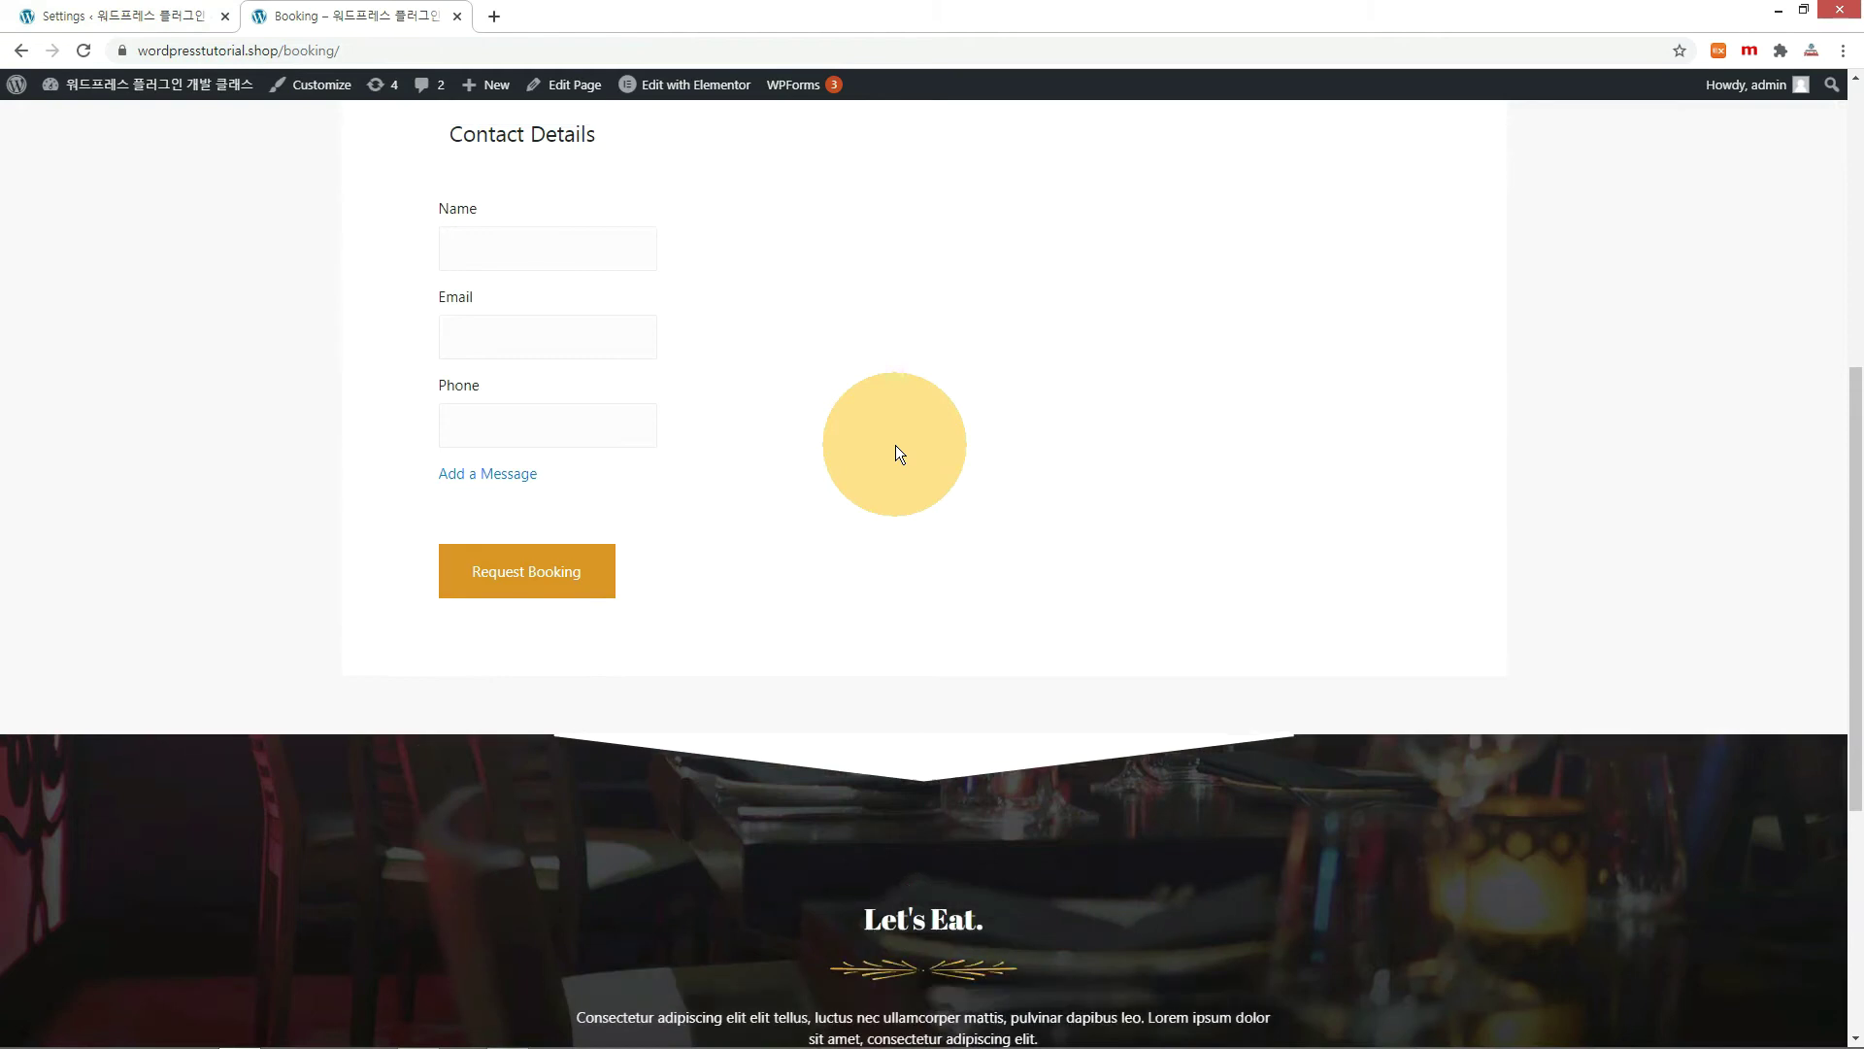
scroll(835, 456, "up", 6)
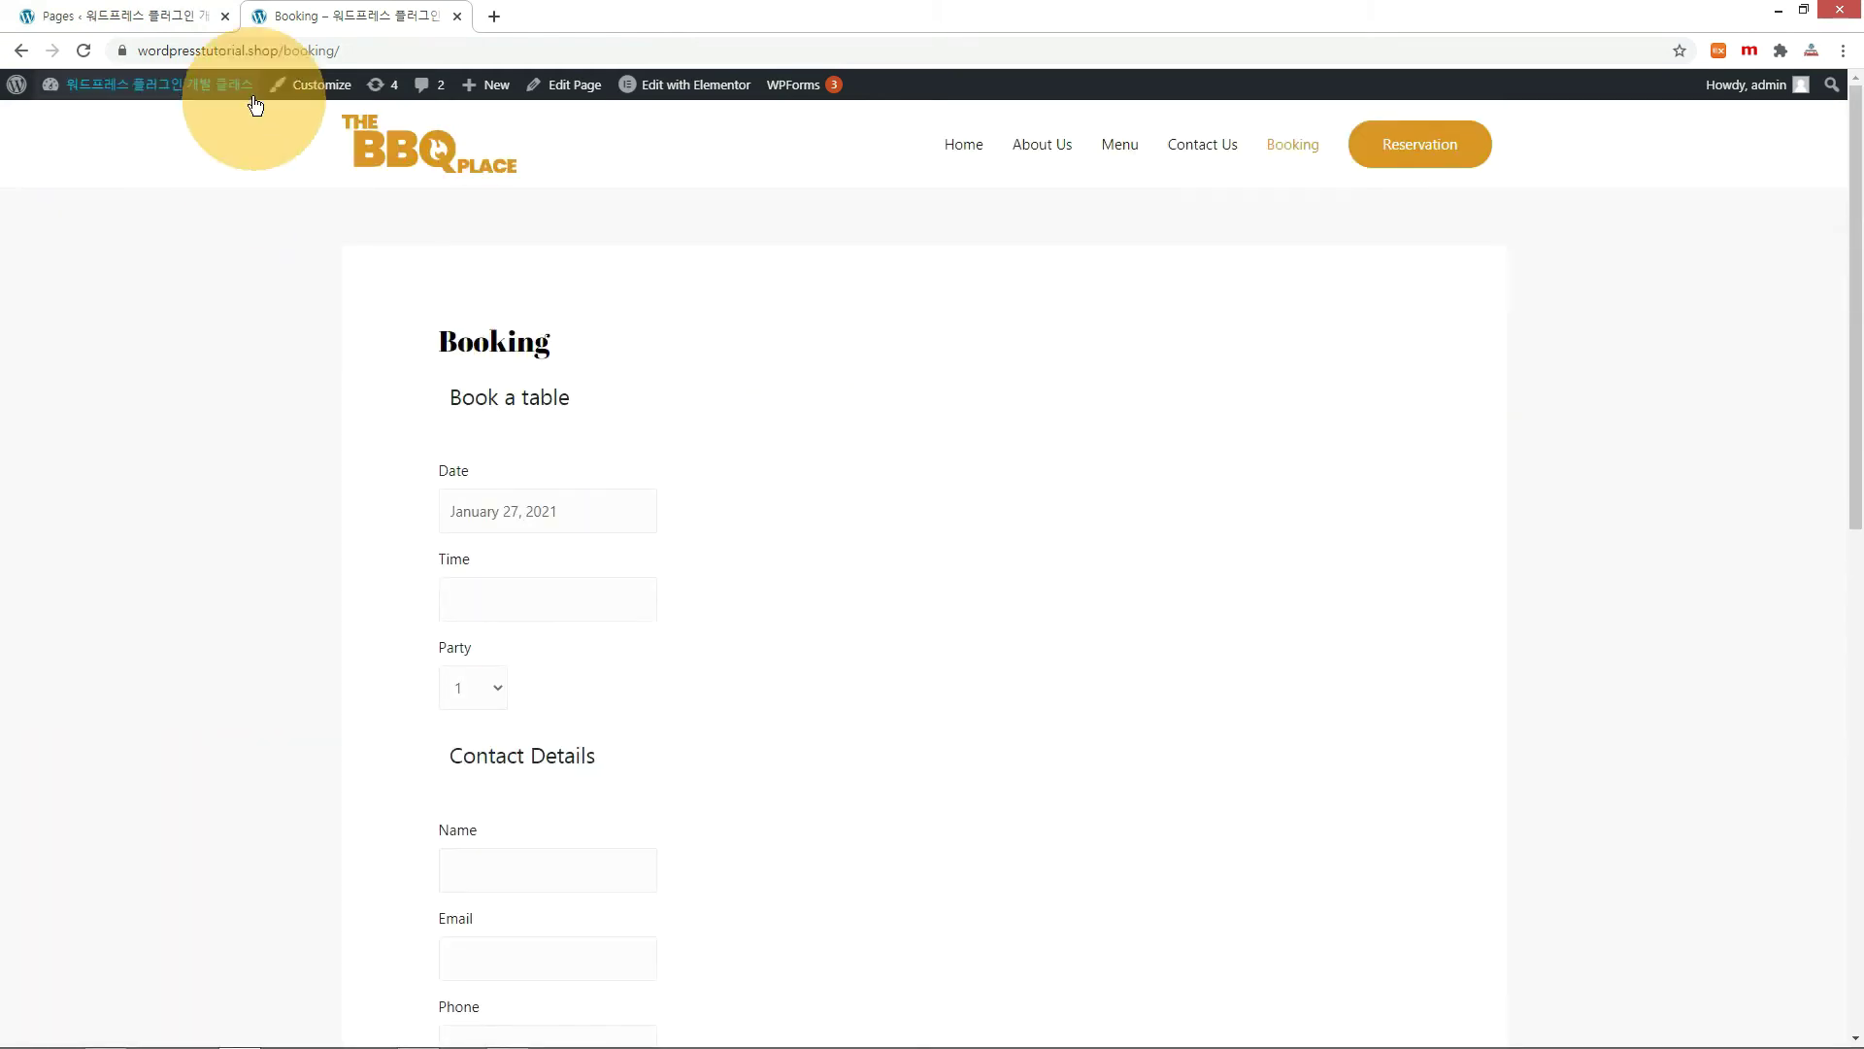
left_click(132, 20)
left_click(235, 365)
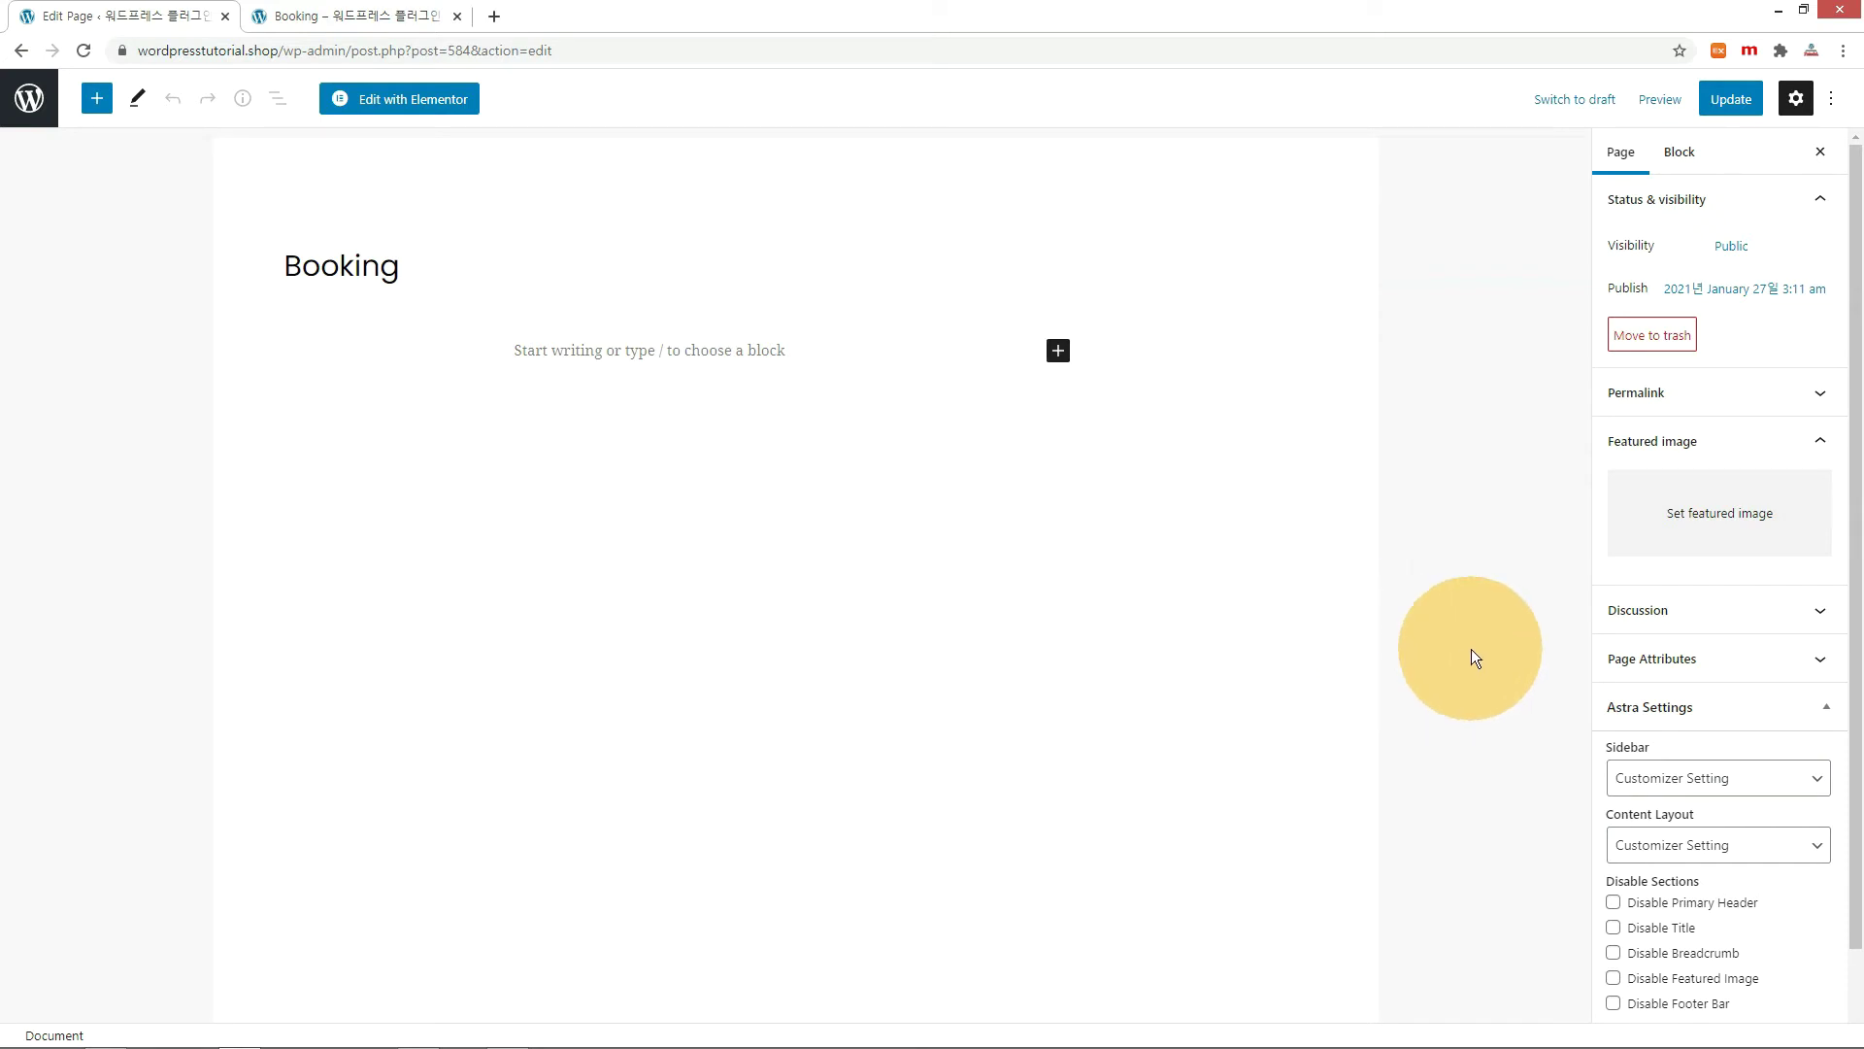
Disable the Booking page's title in Astra Settings and open the page in Elementor.
scroll(1641, 670, "down", 1)
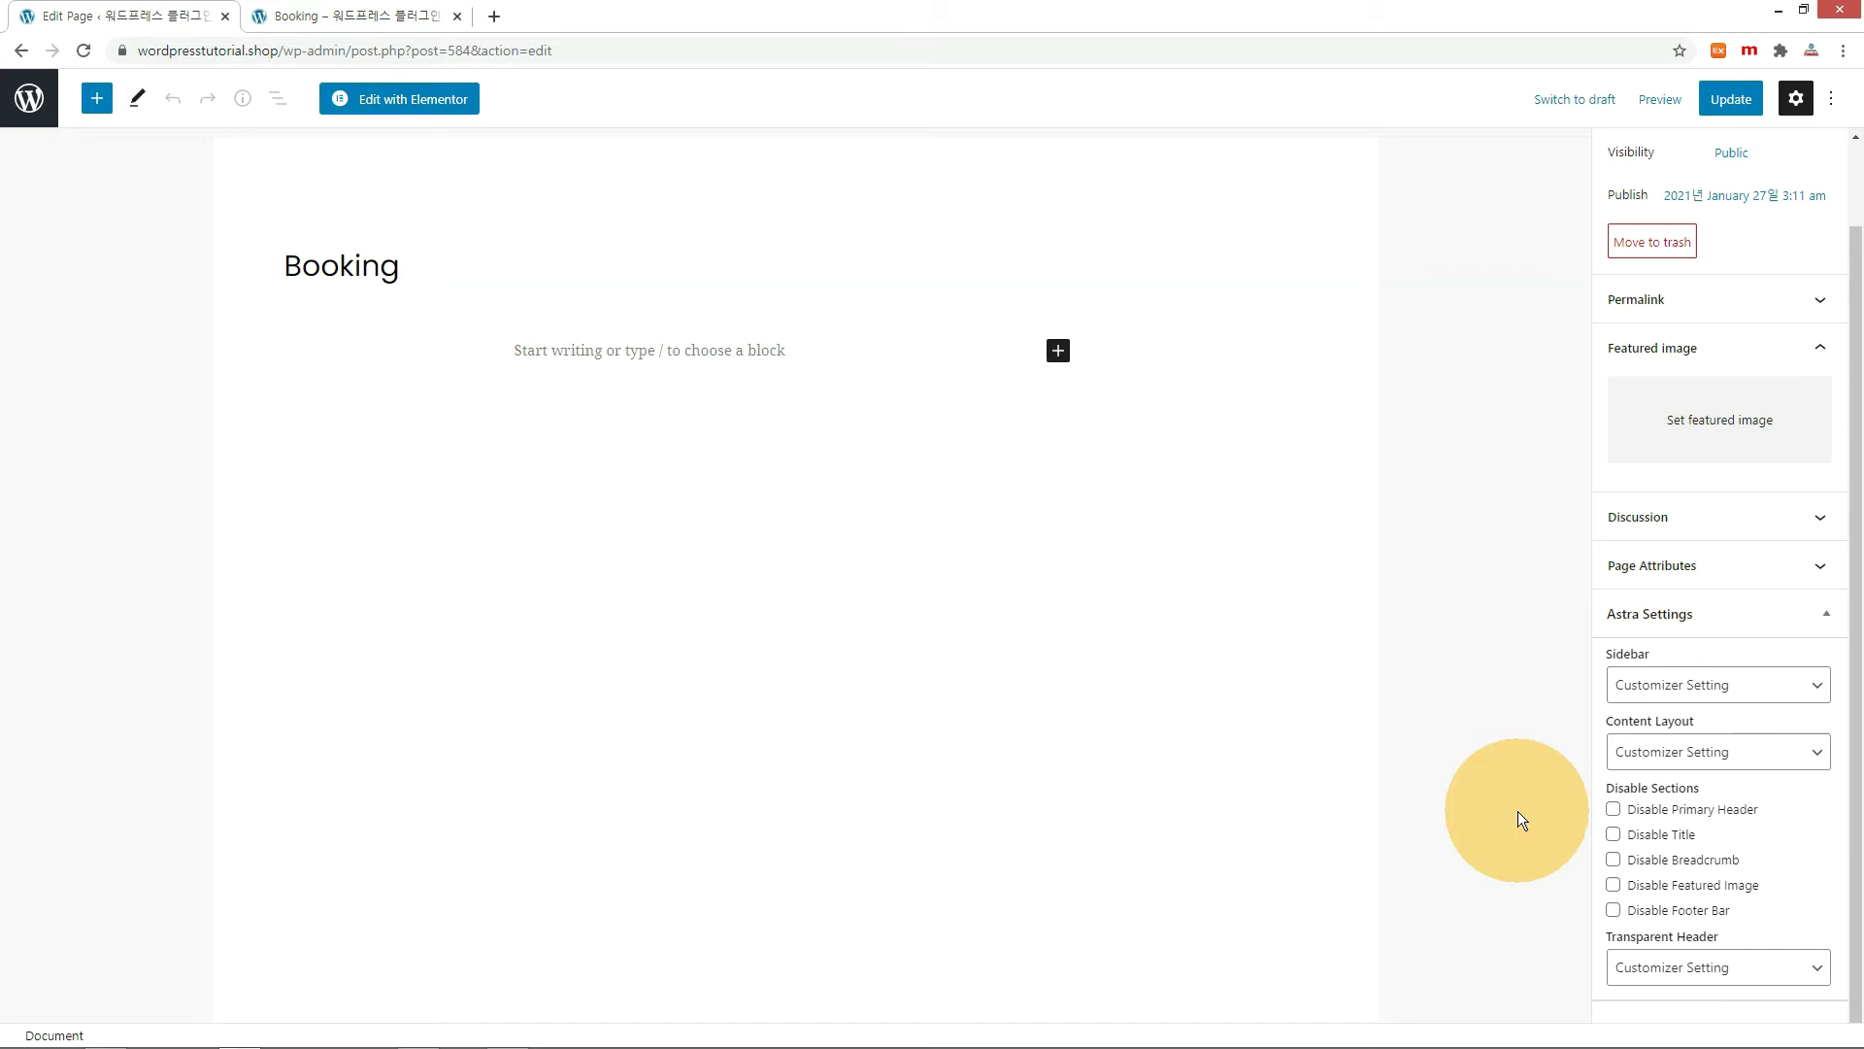
left_click(1614, 835)
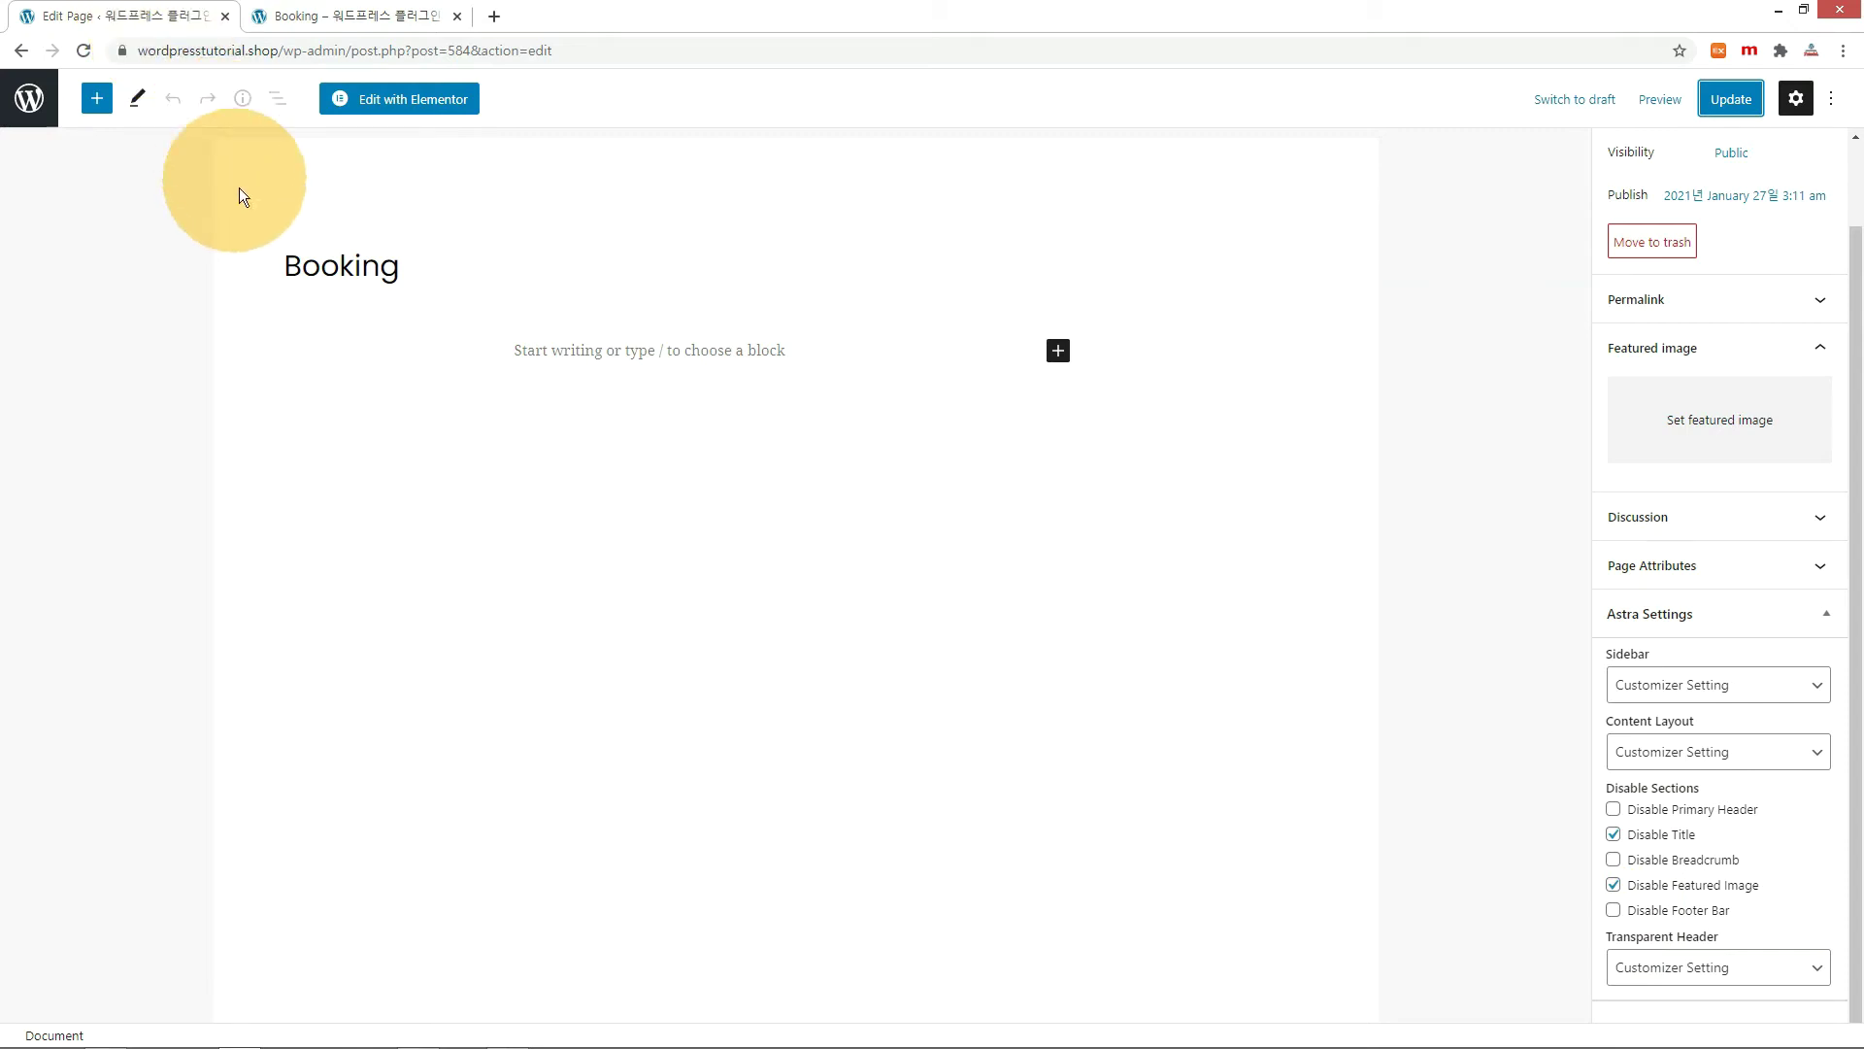
left_click(454, 107)
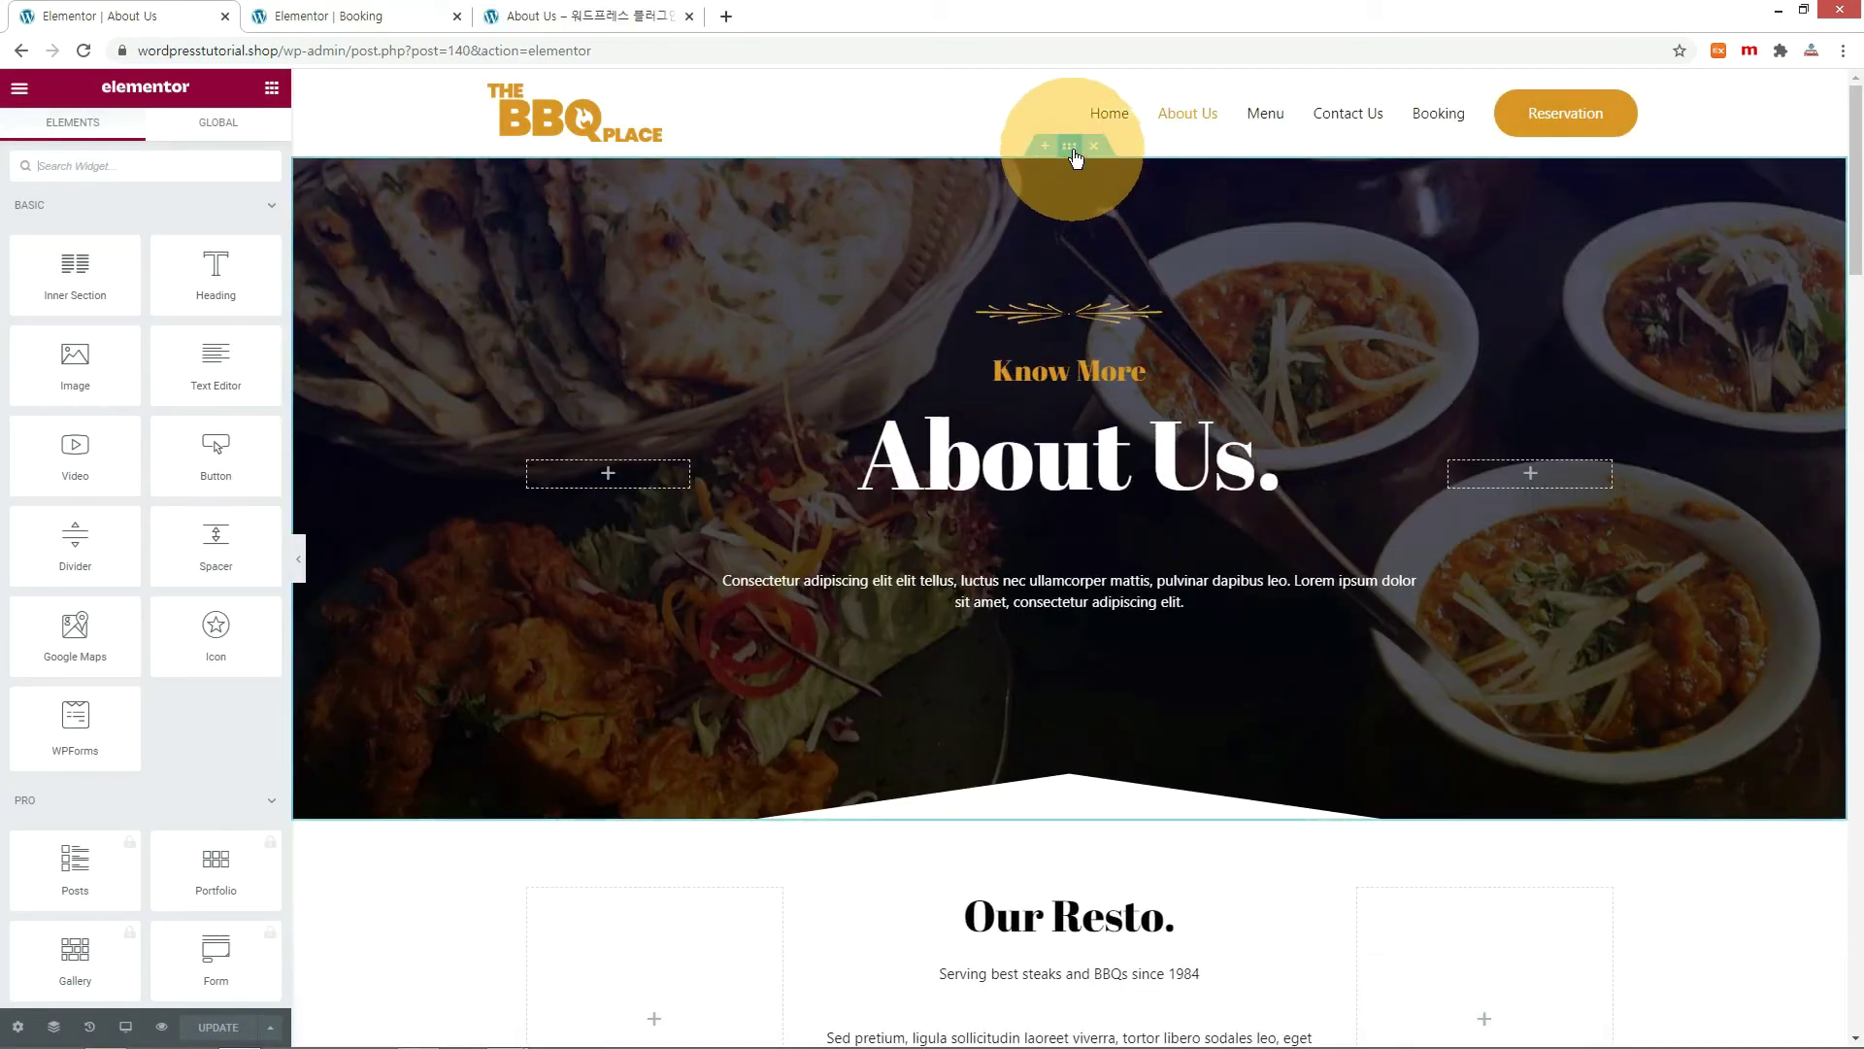
Copy the About Us hero section into a new one-column section on the Booking page.
right_click(1074, 156)
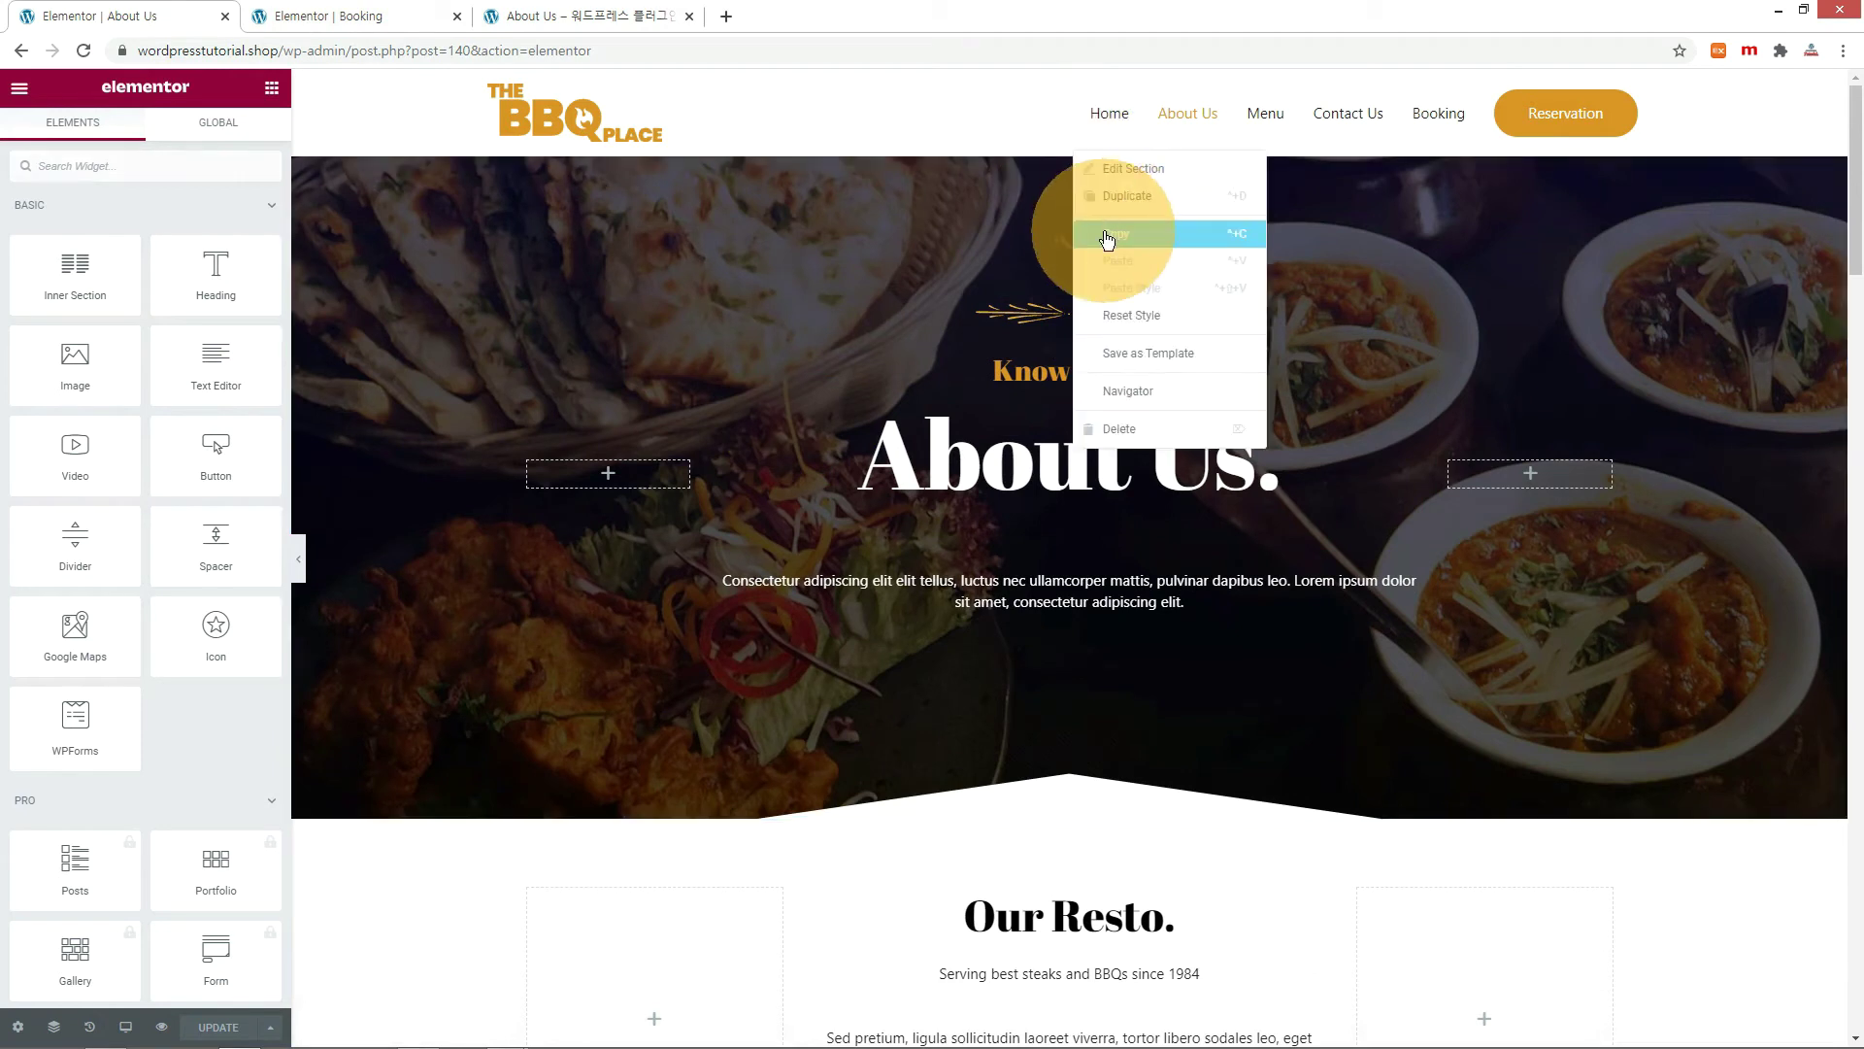
left_click(1104, 231)
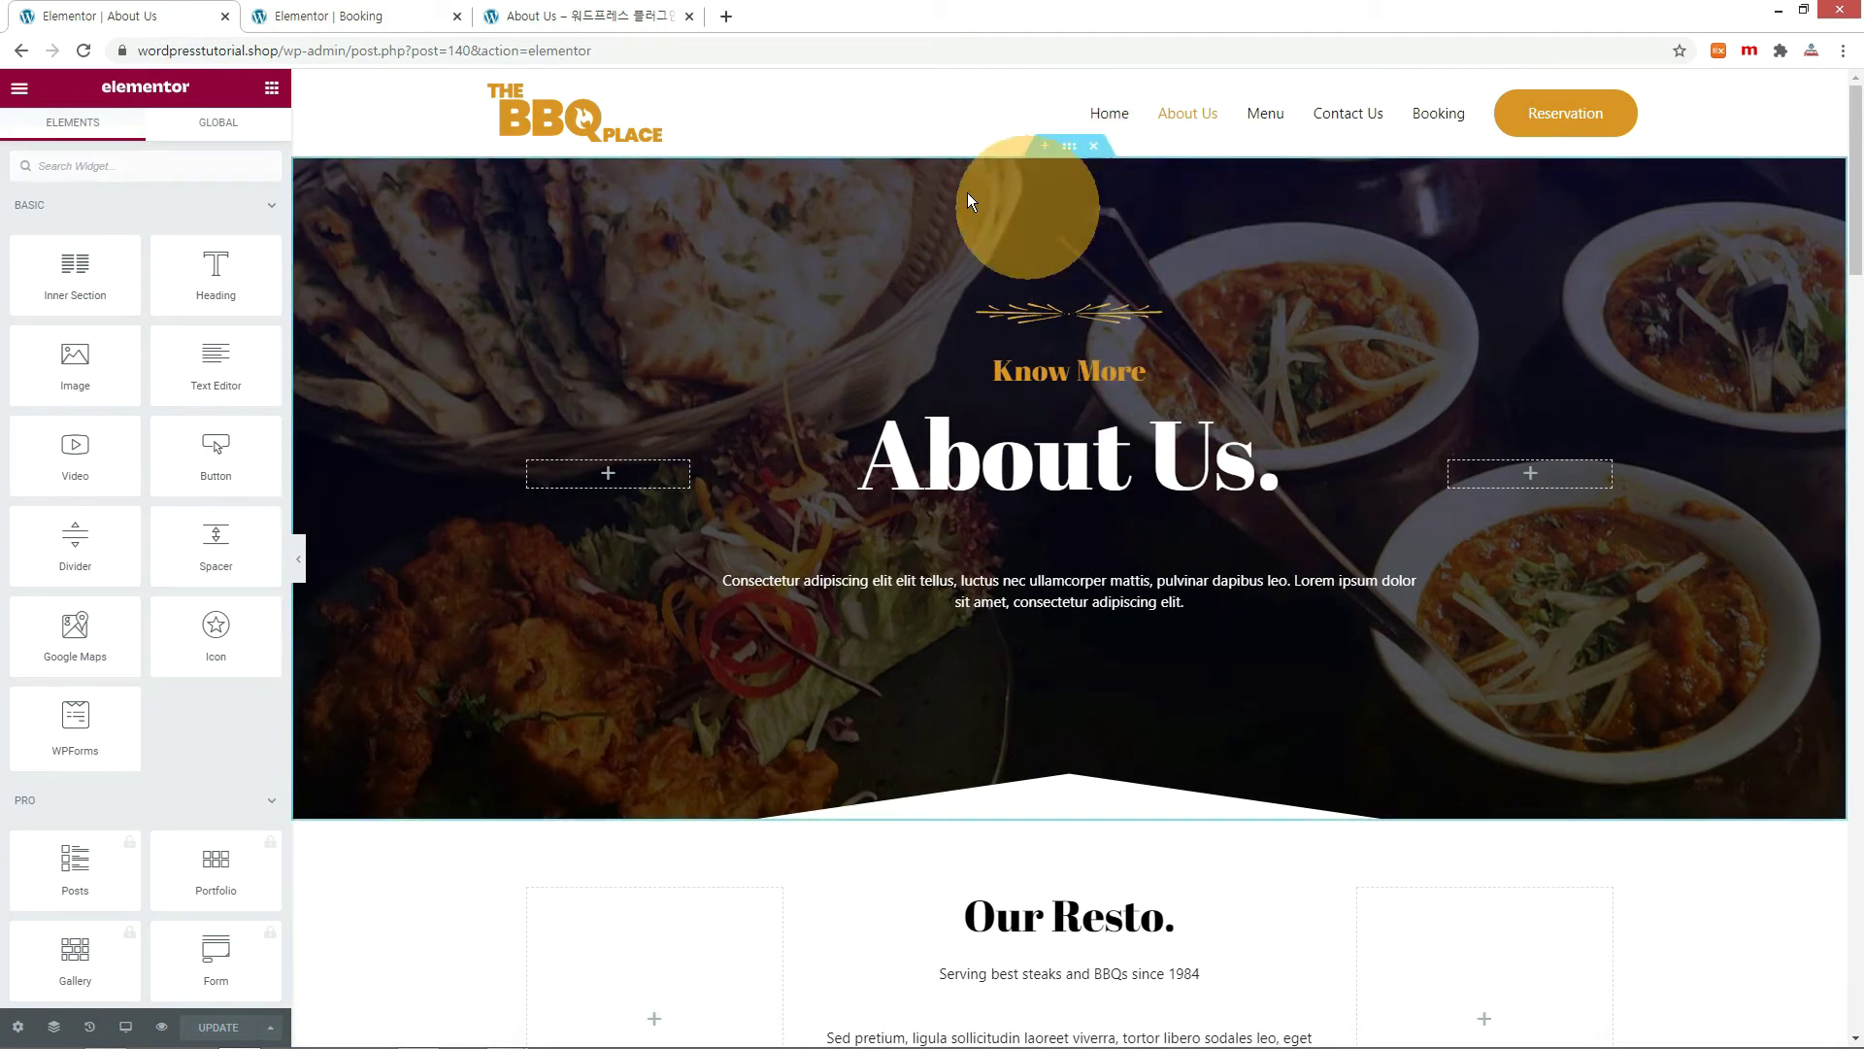
left_click(328, 17)
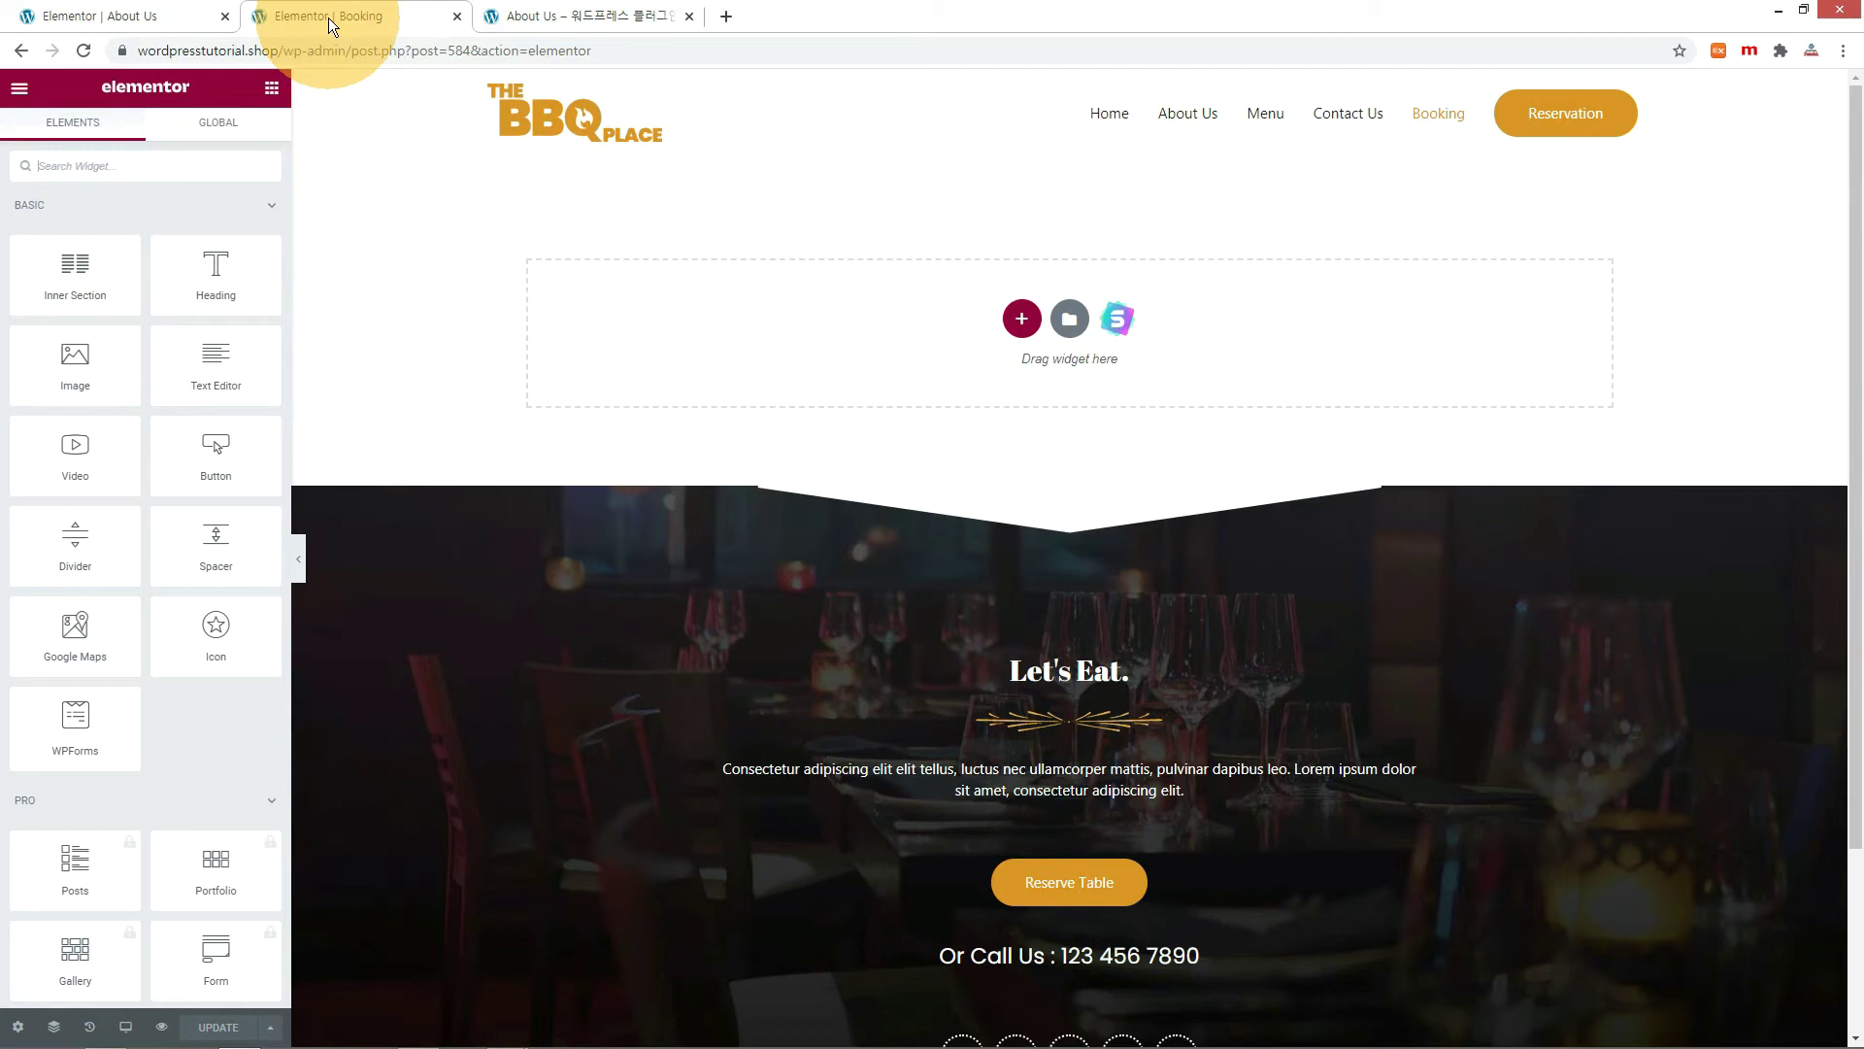
left_click(1021, 318)
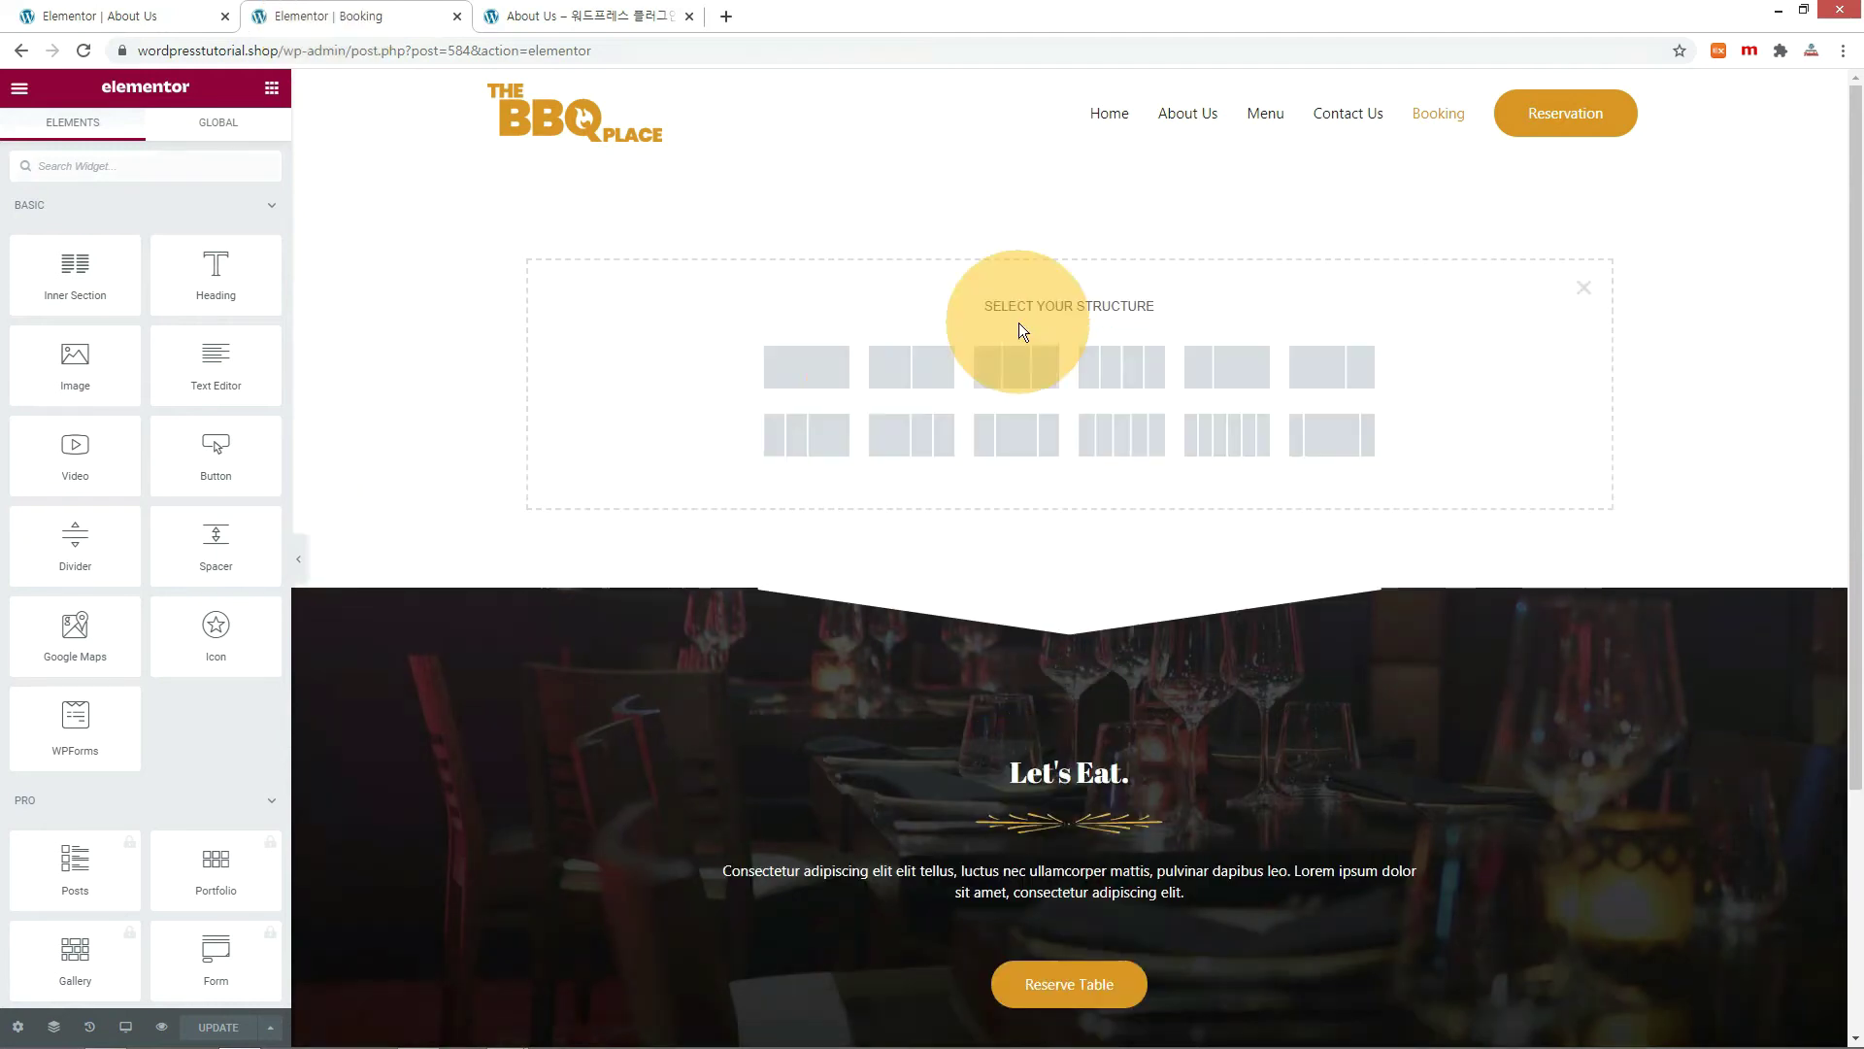
left_click(820, 370)
right_click(1068, 147)
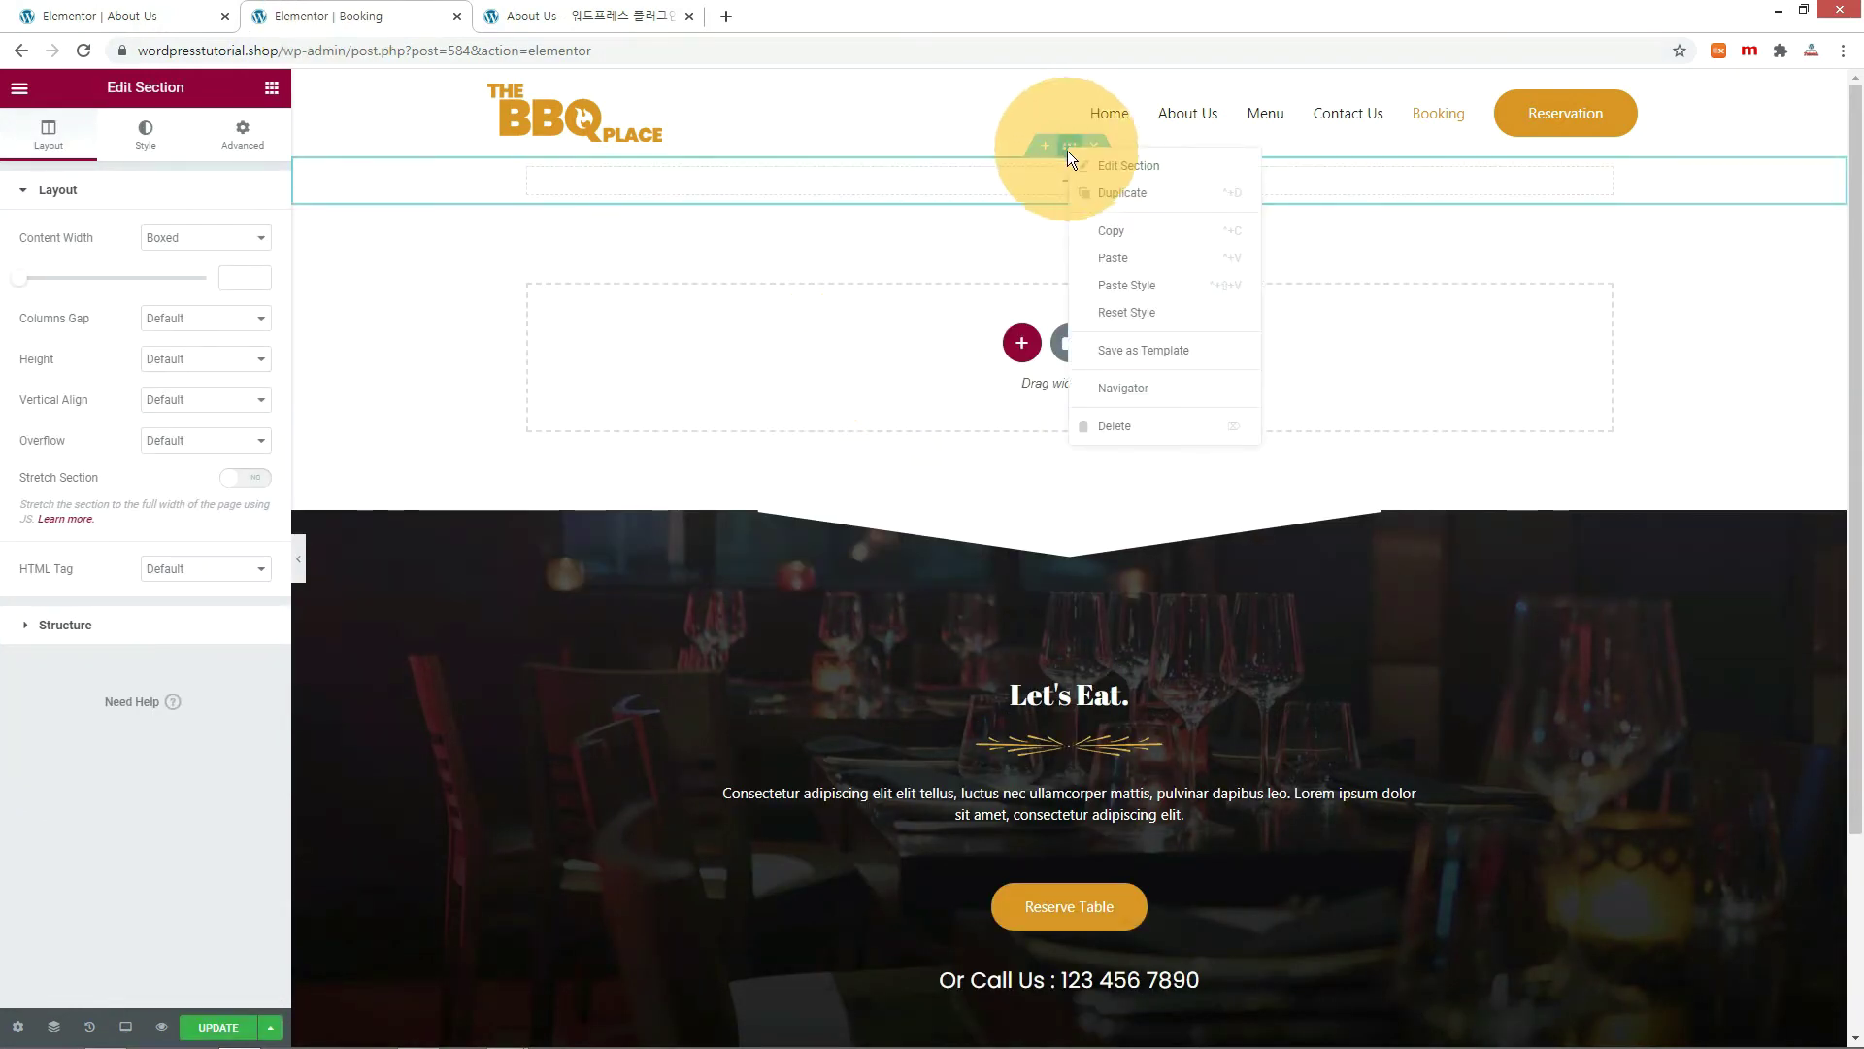
left_click(1116, 264)
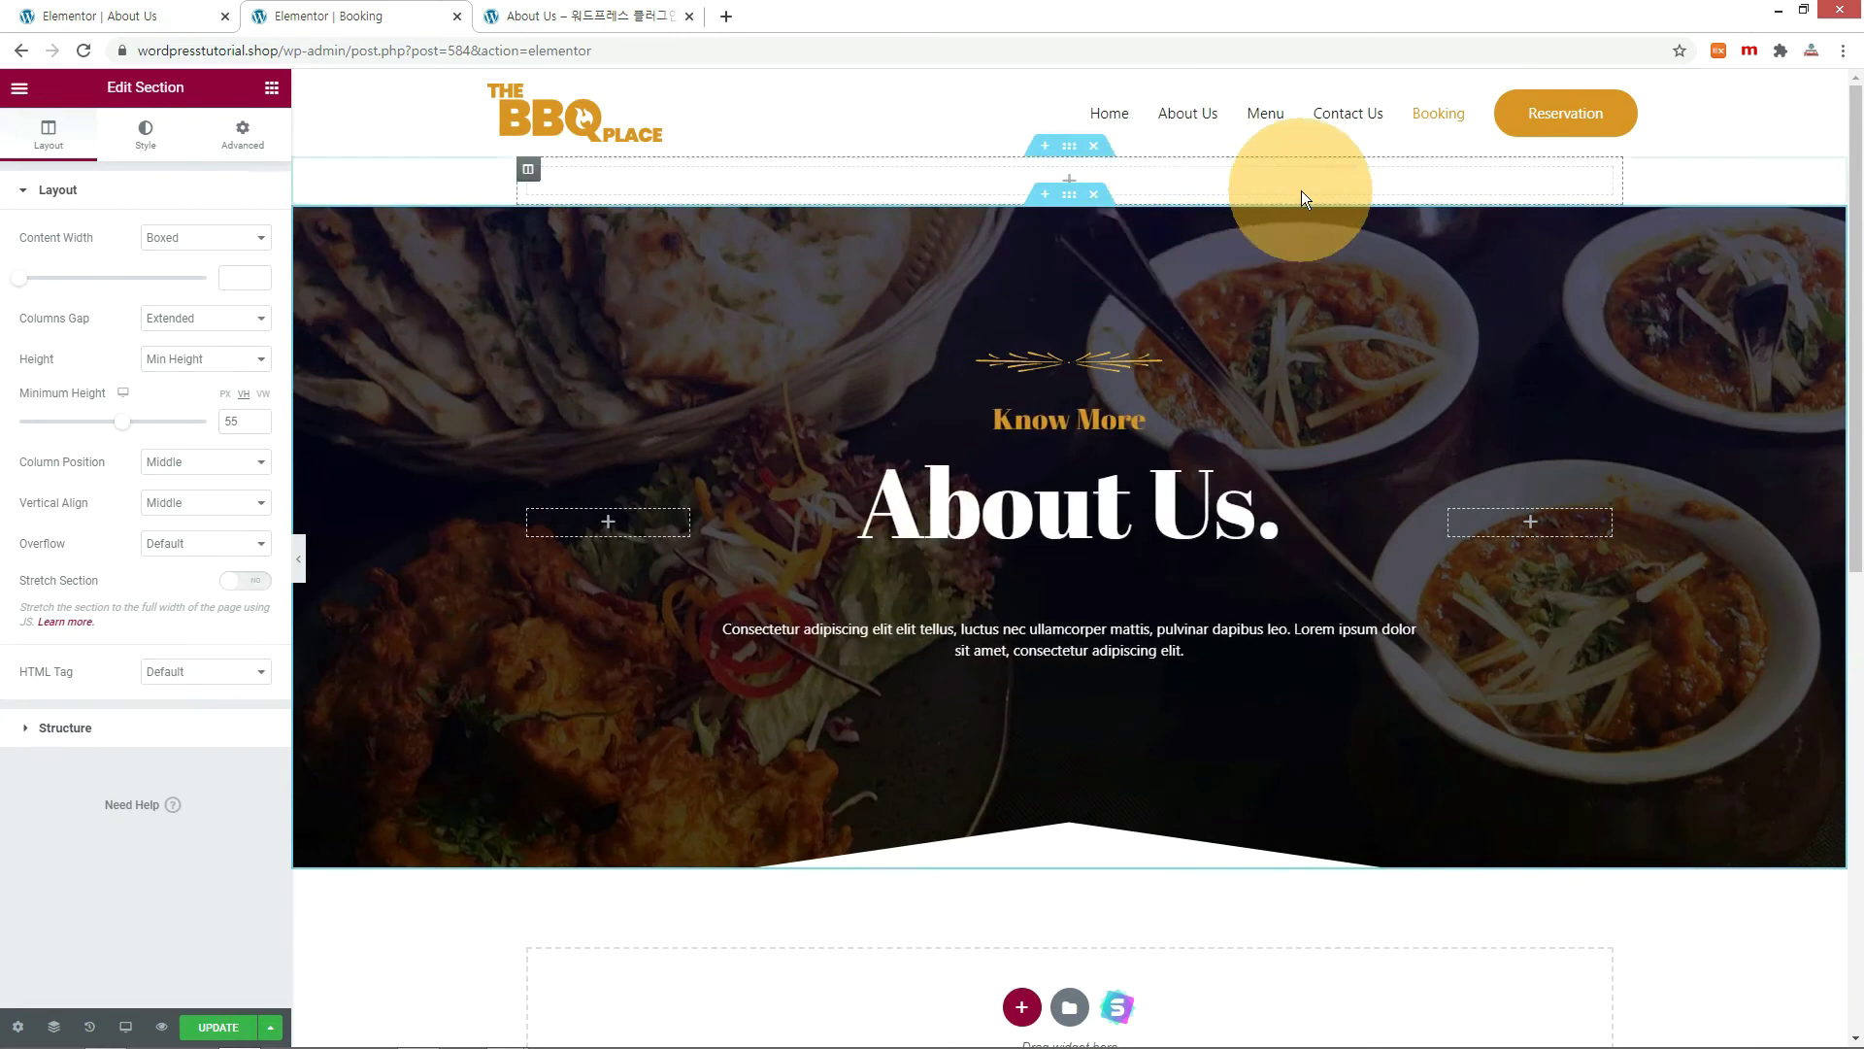
Change the pasted heading from About Us to Booking and update the page.
left_click(631, 16)
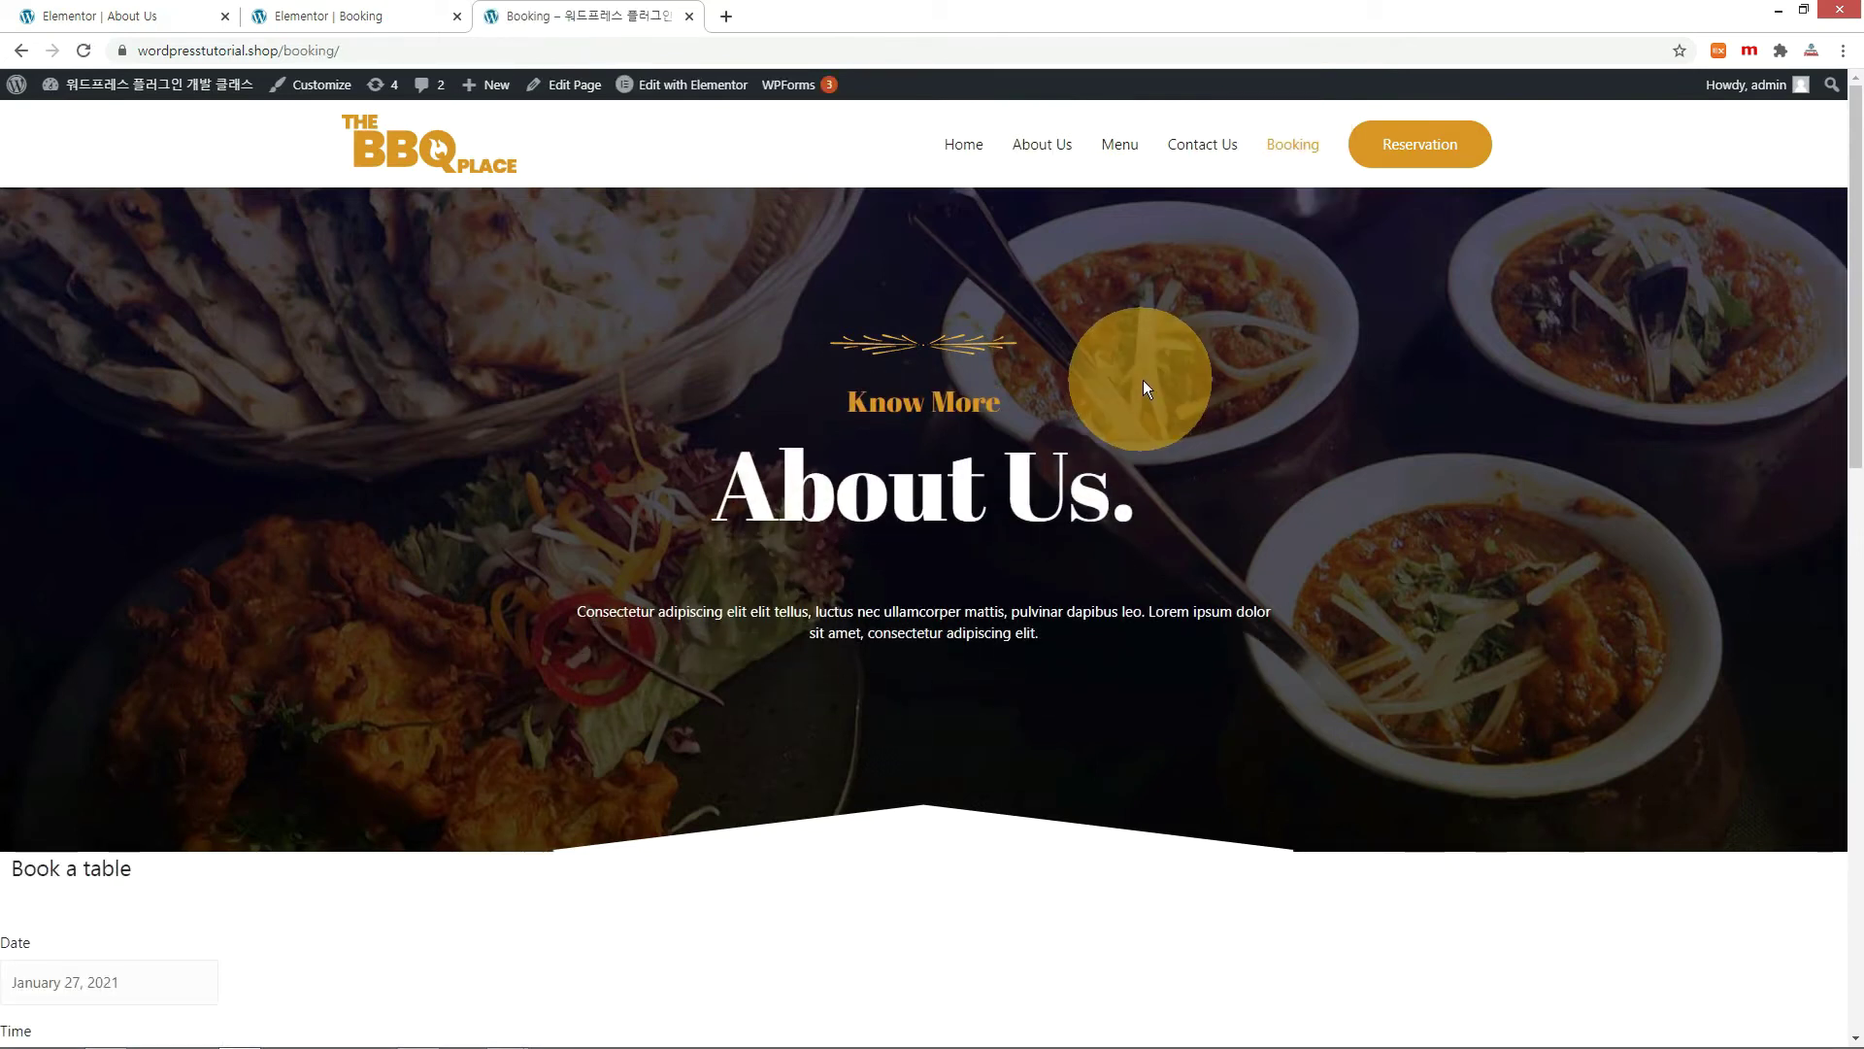
key("ctrl+Page_Up")
left_click_drag(91, 259, 5, 261)
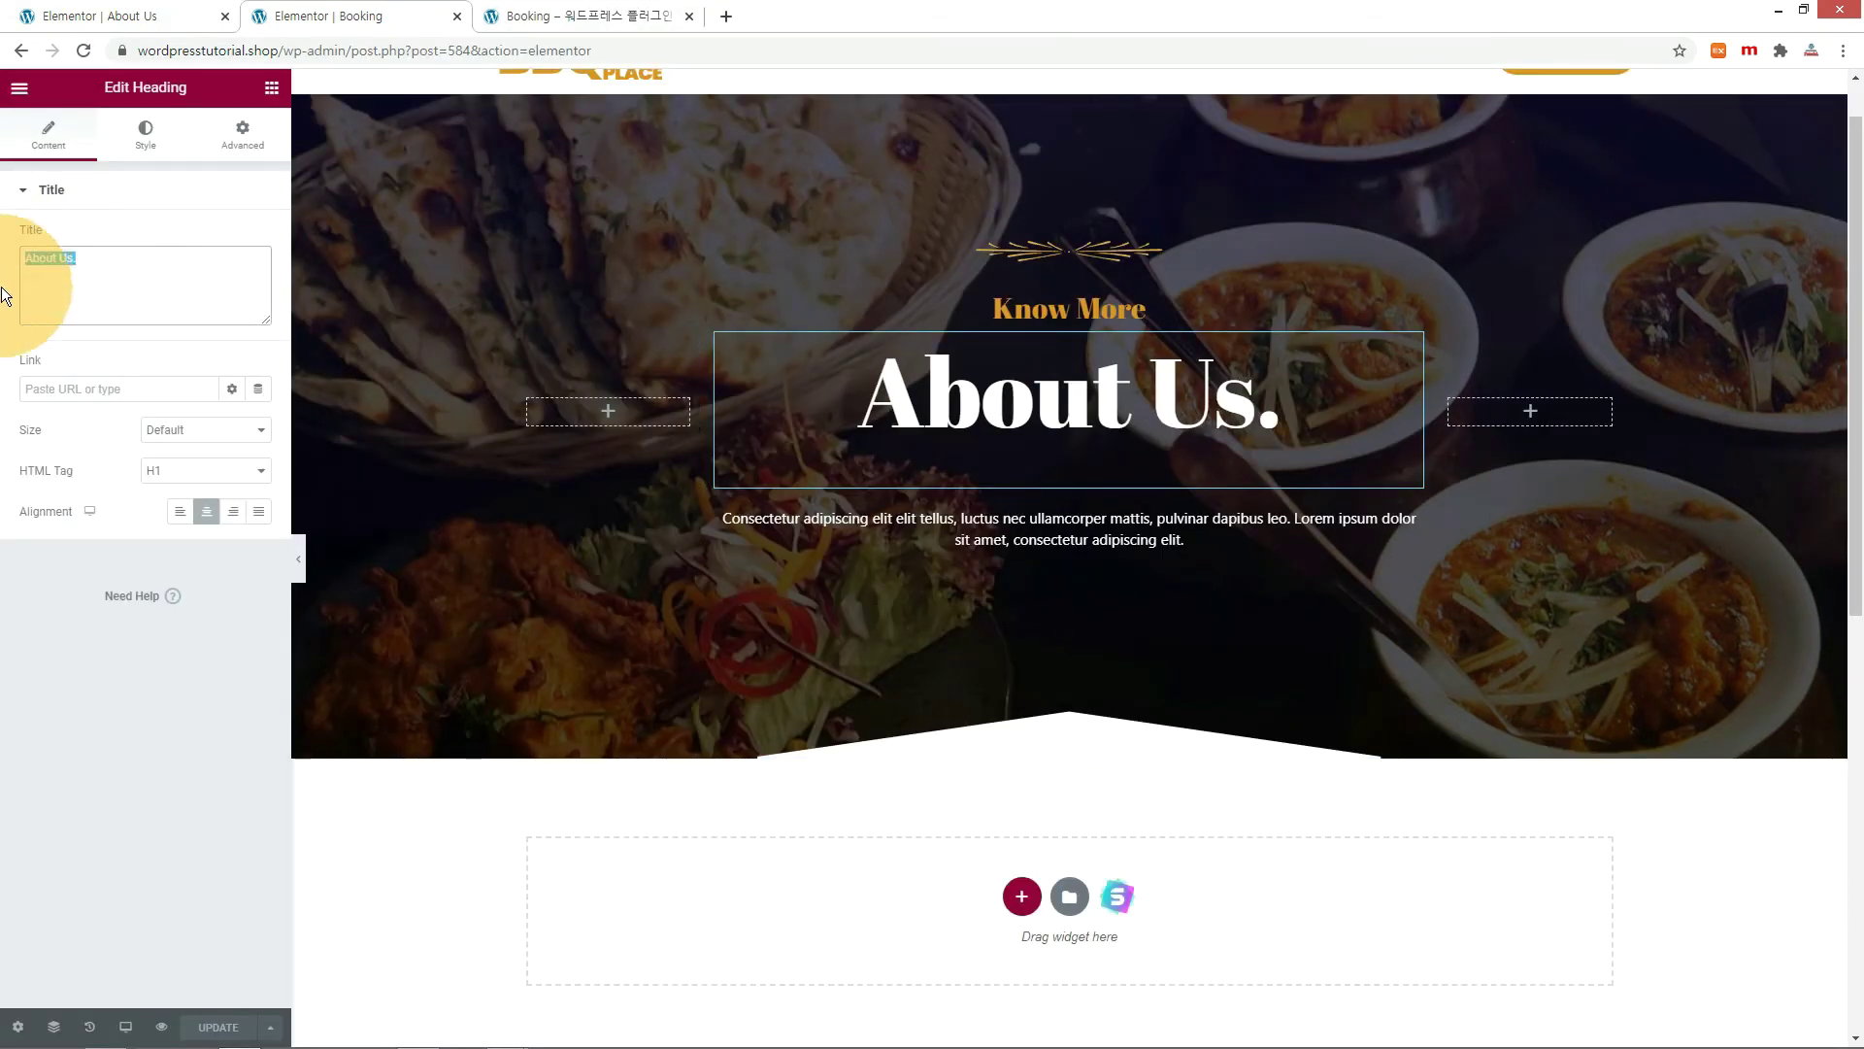
type("Booking")
left_click(217, 1027)
left_click(588, 16)
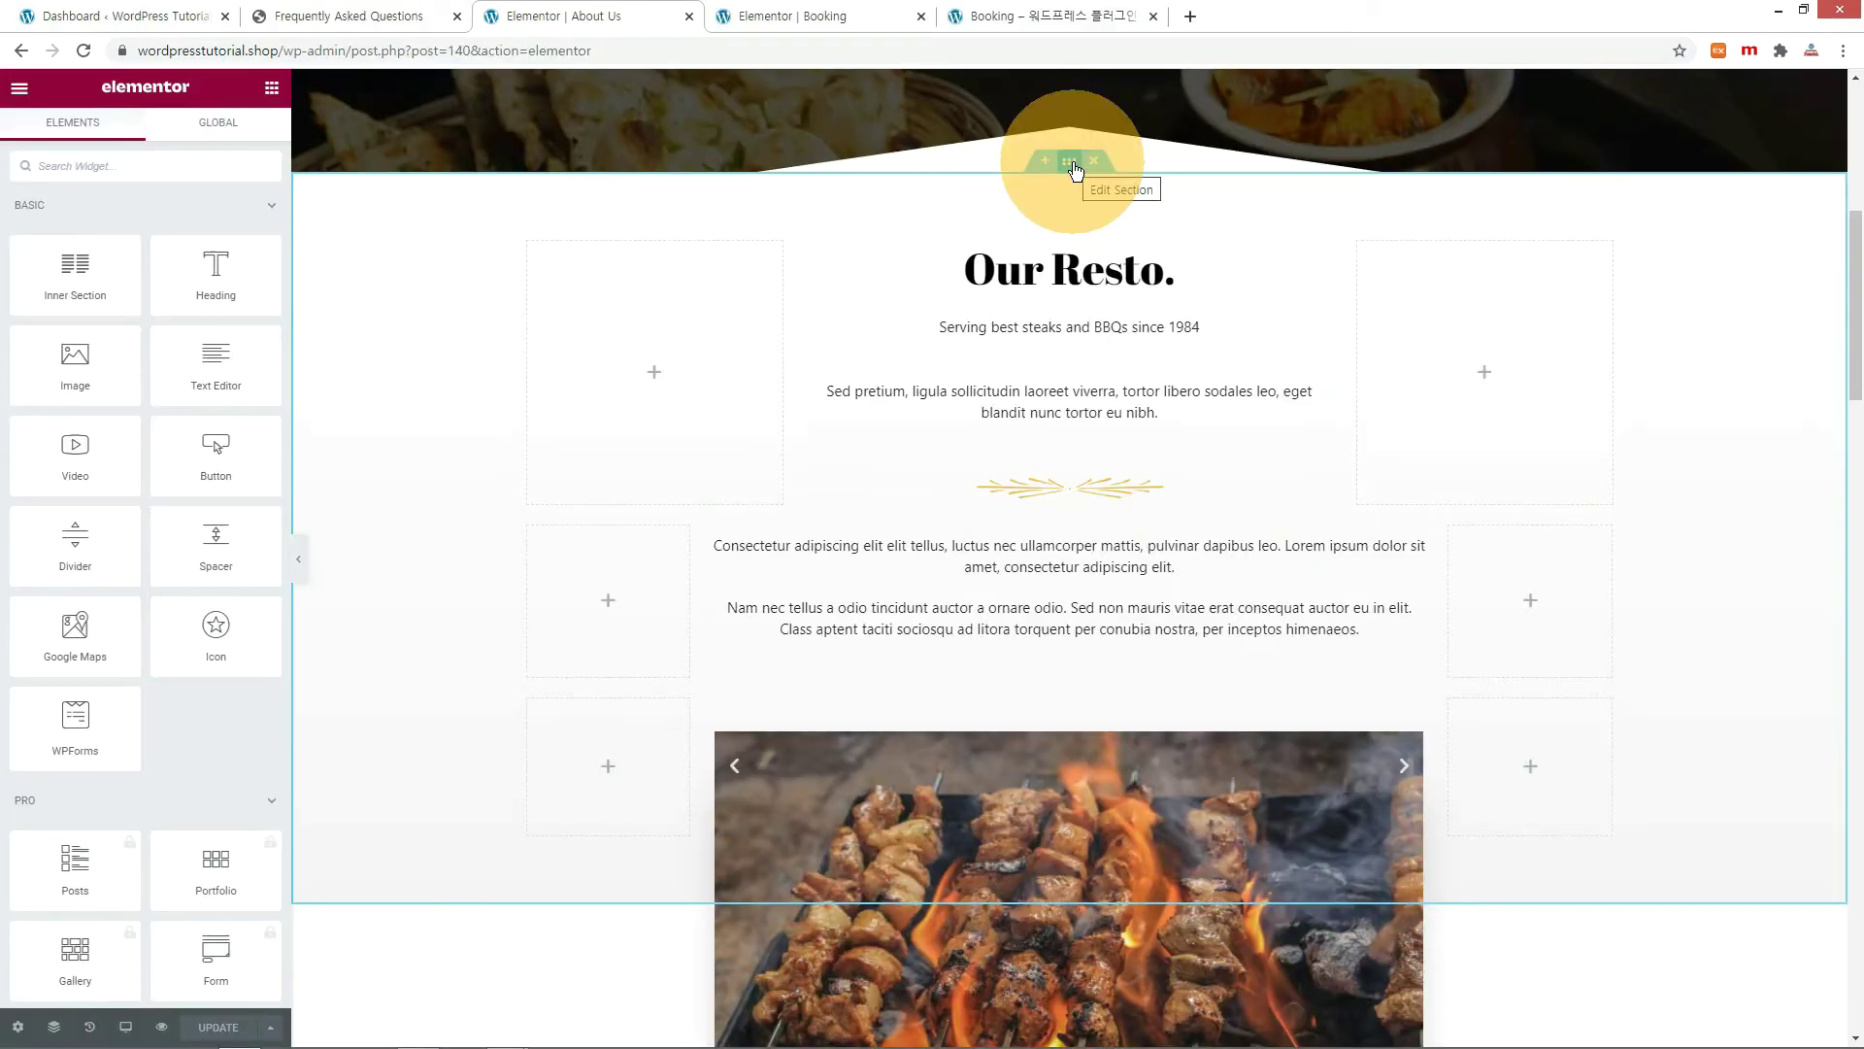
Copy the Our Resto. section onto the Booking page and delete the leftover empty section.
right_click(1072, 163)
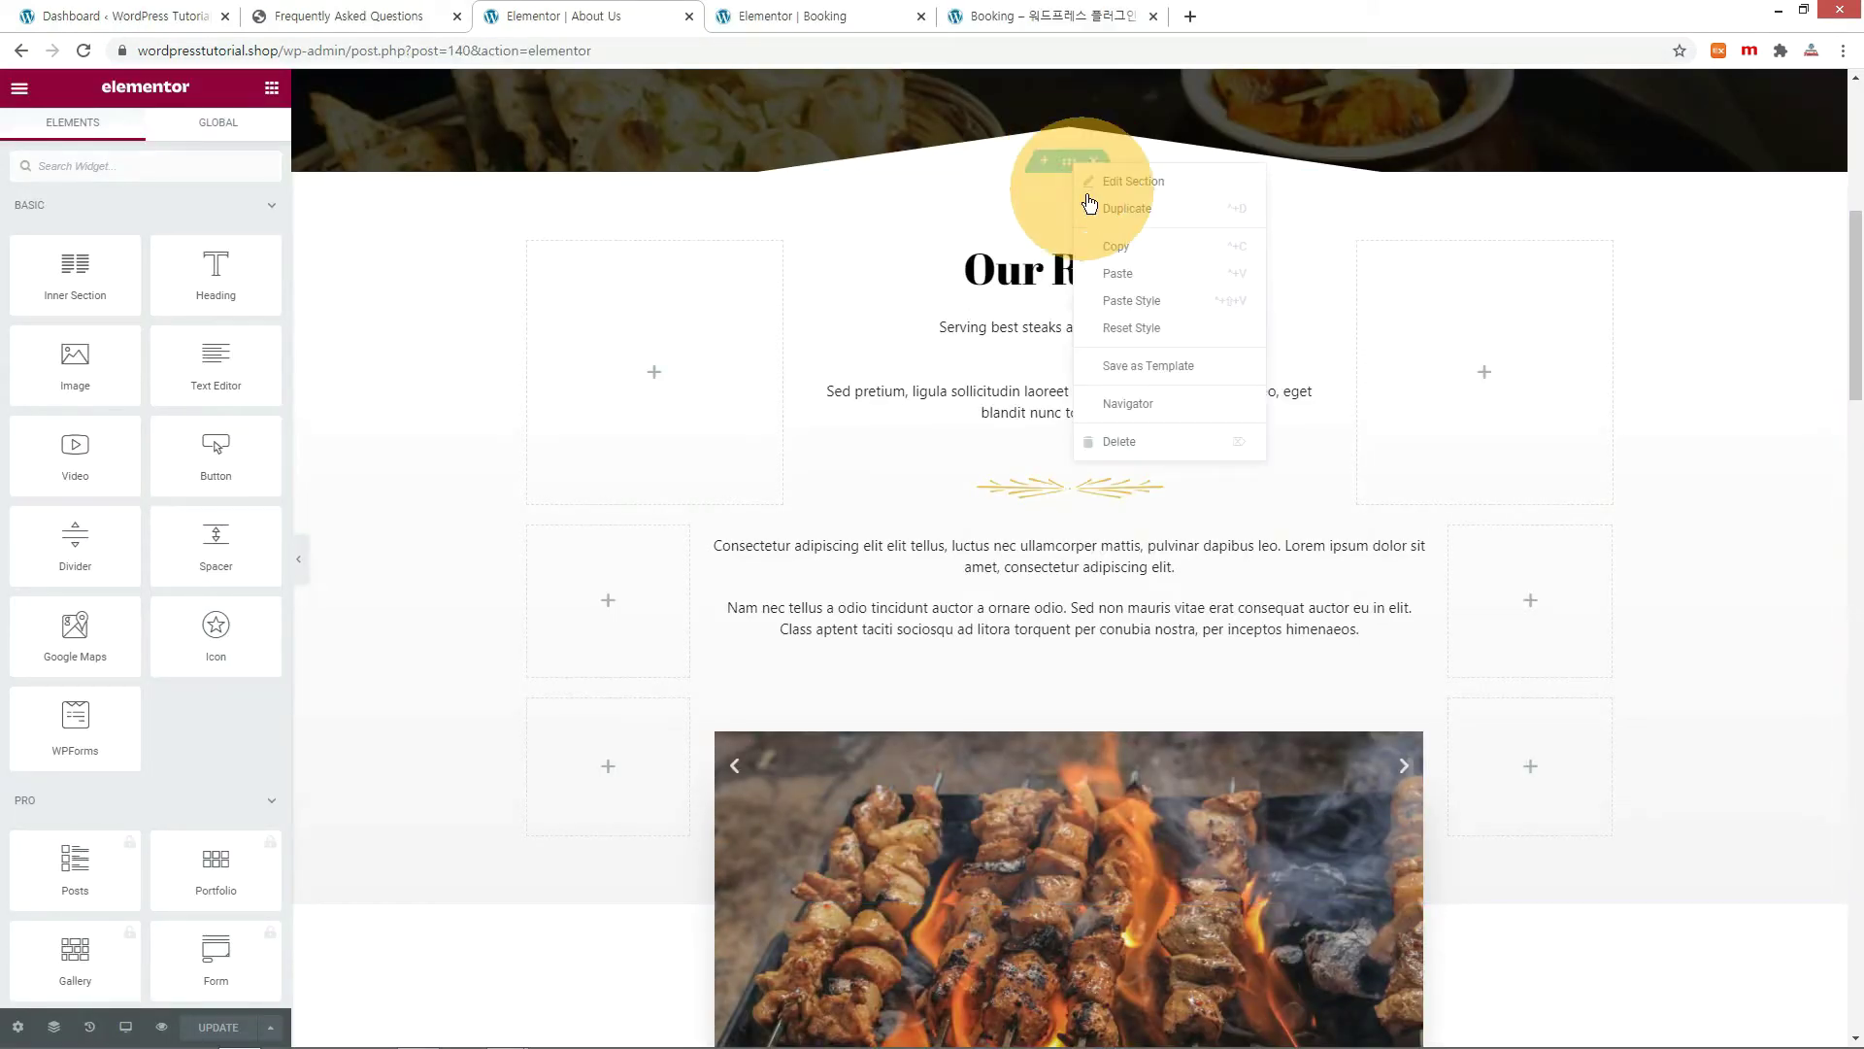
left_click(1107, 245)
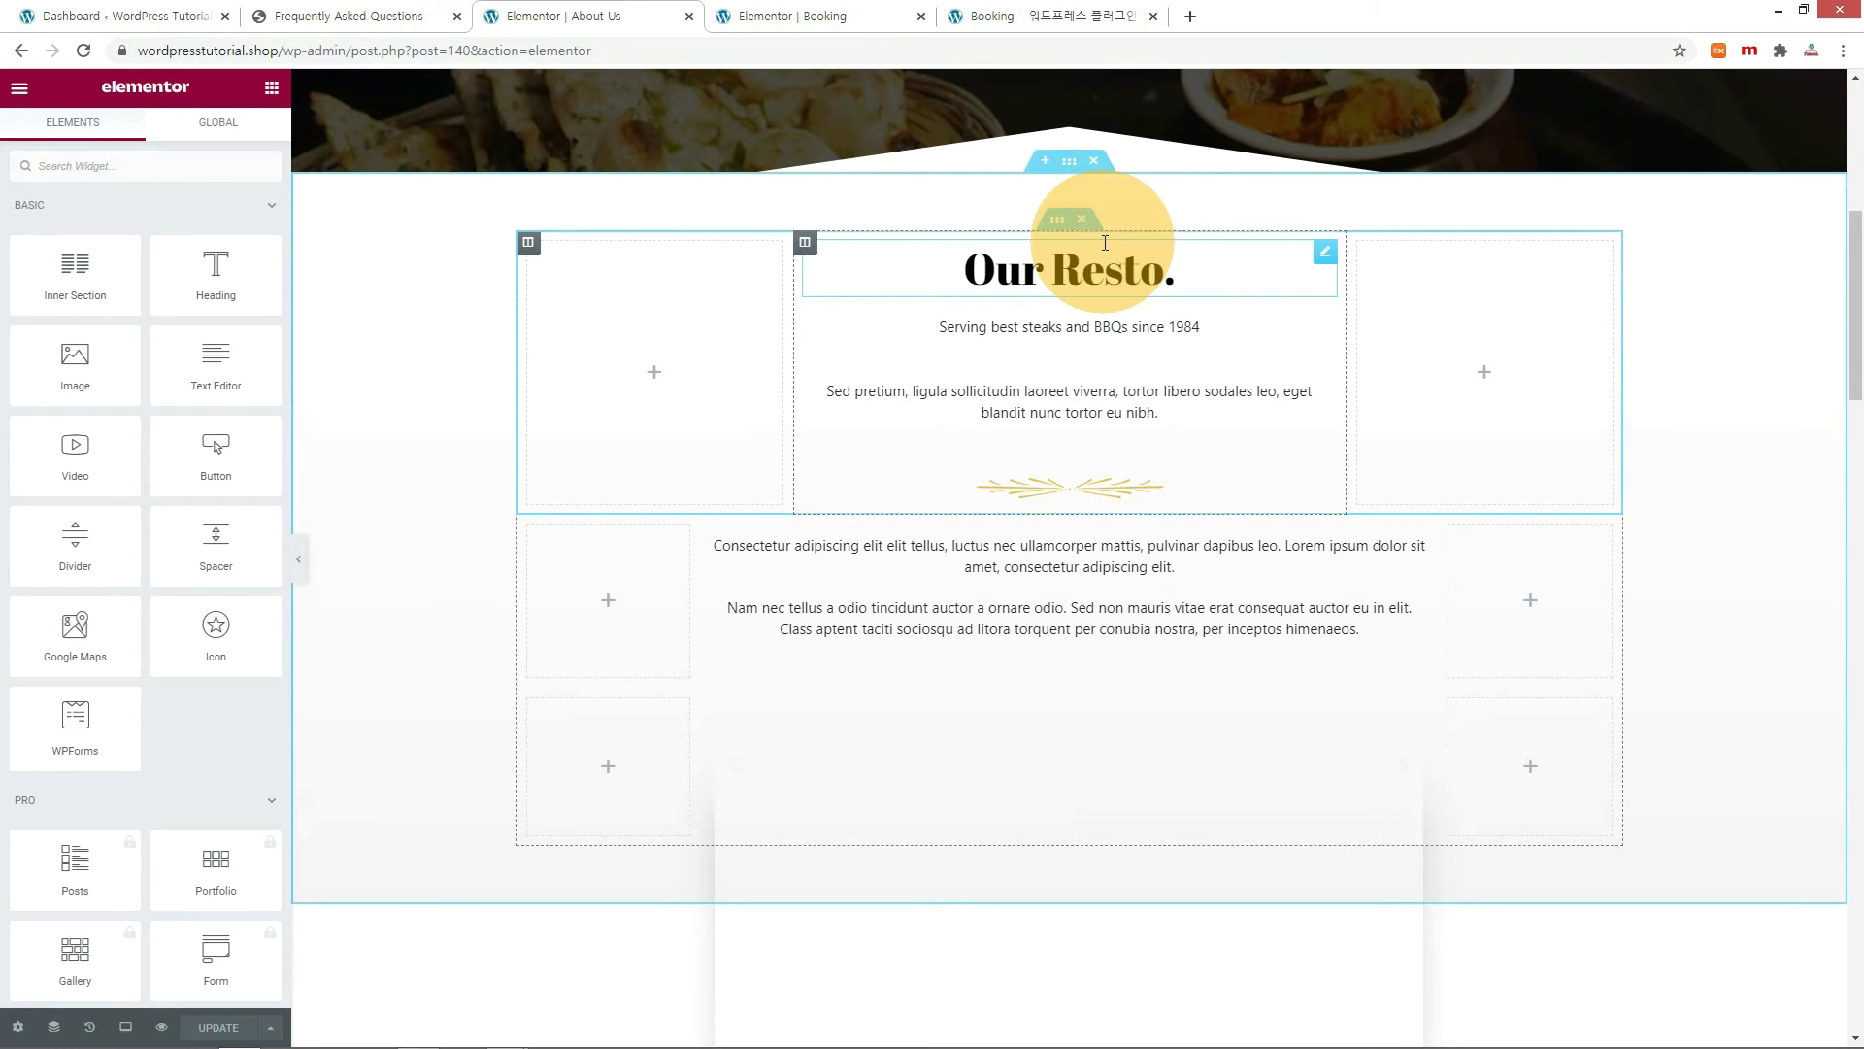
left_click(820, 15)
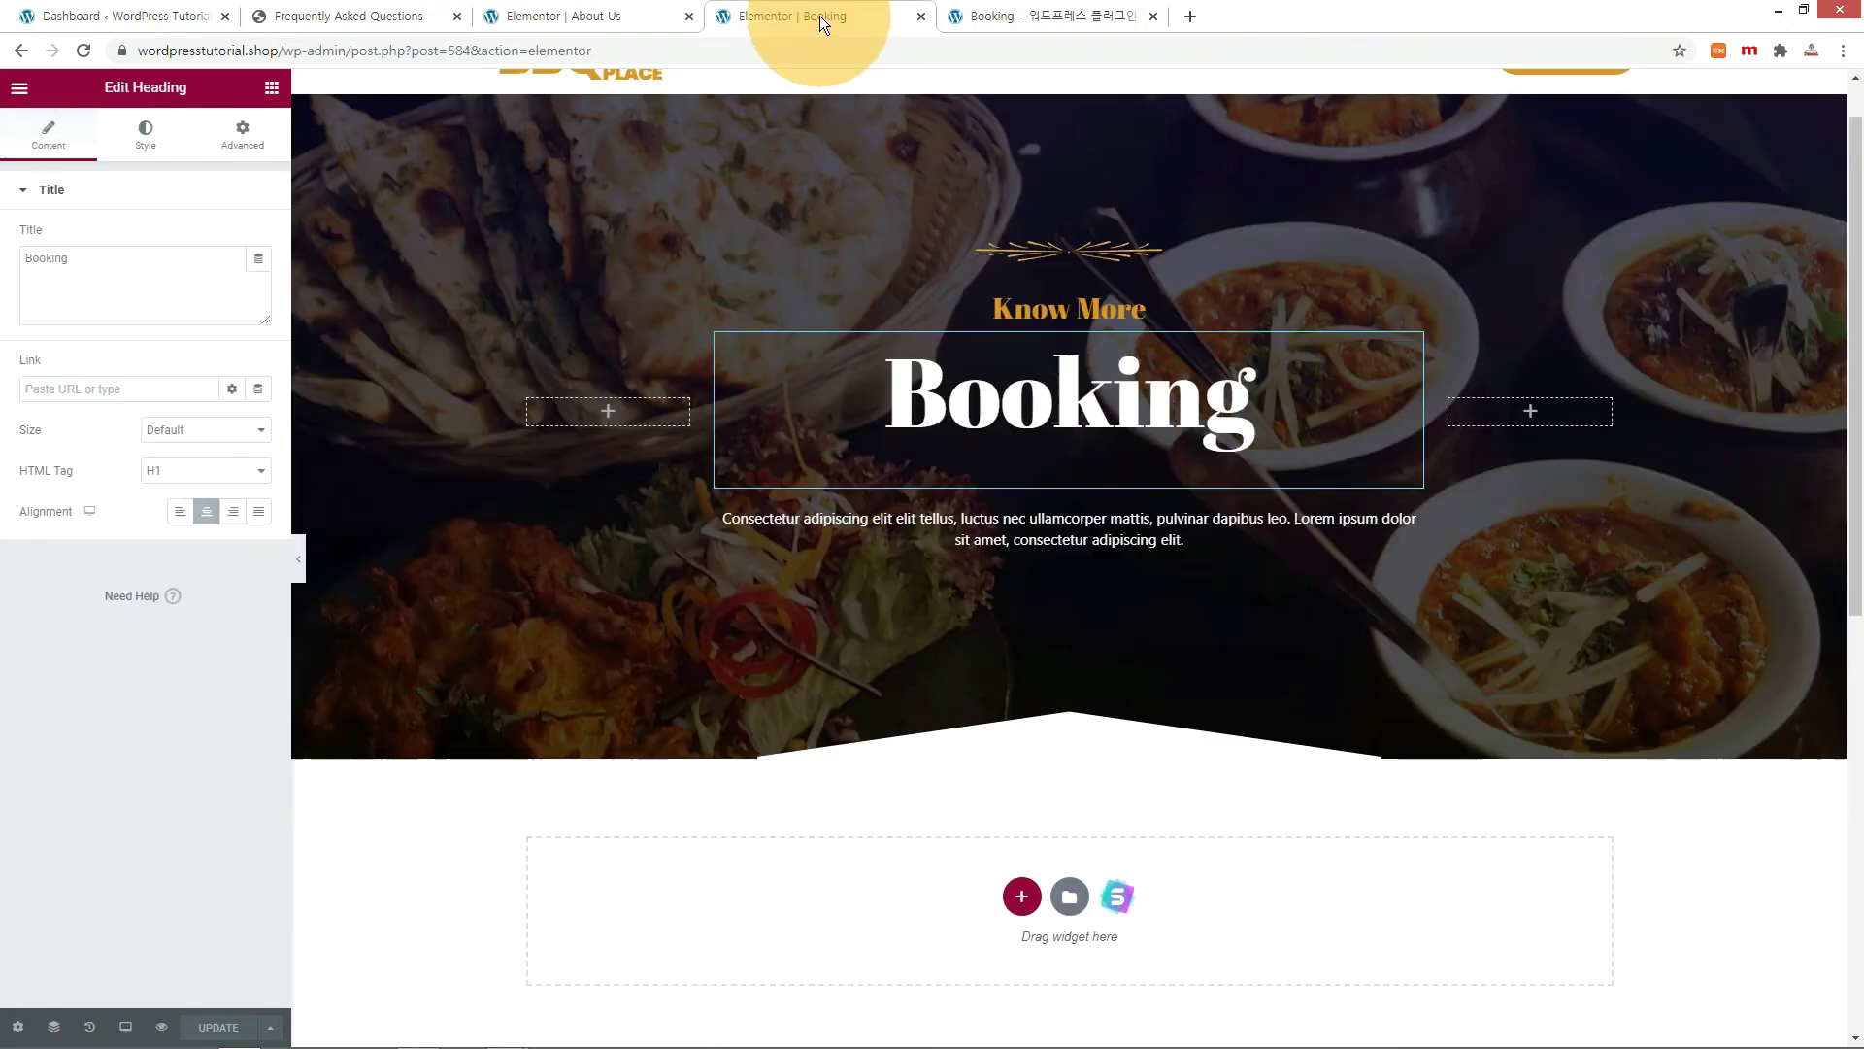
scroll(874, 622, "down", 5)
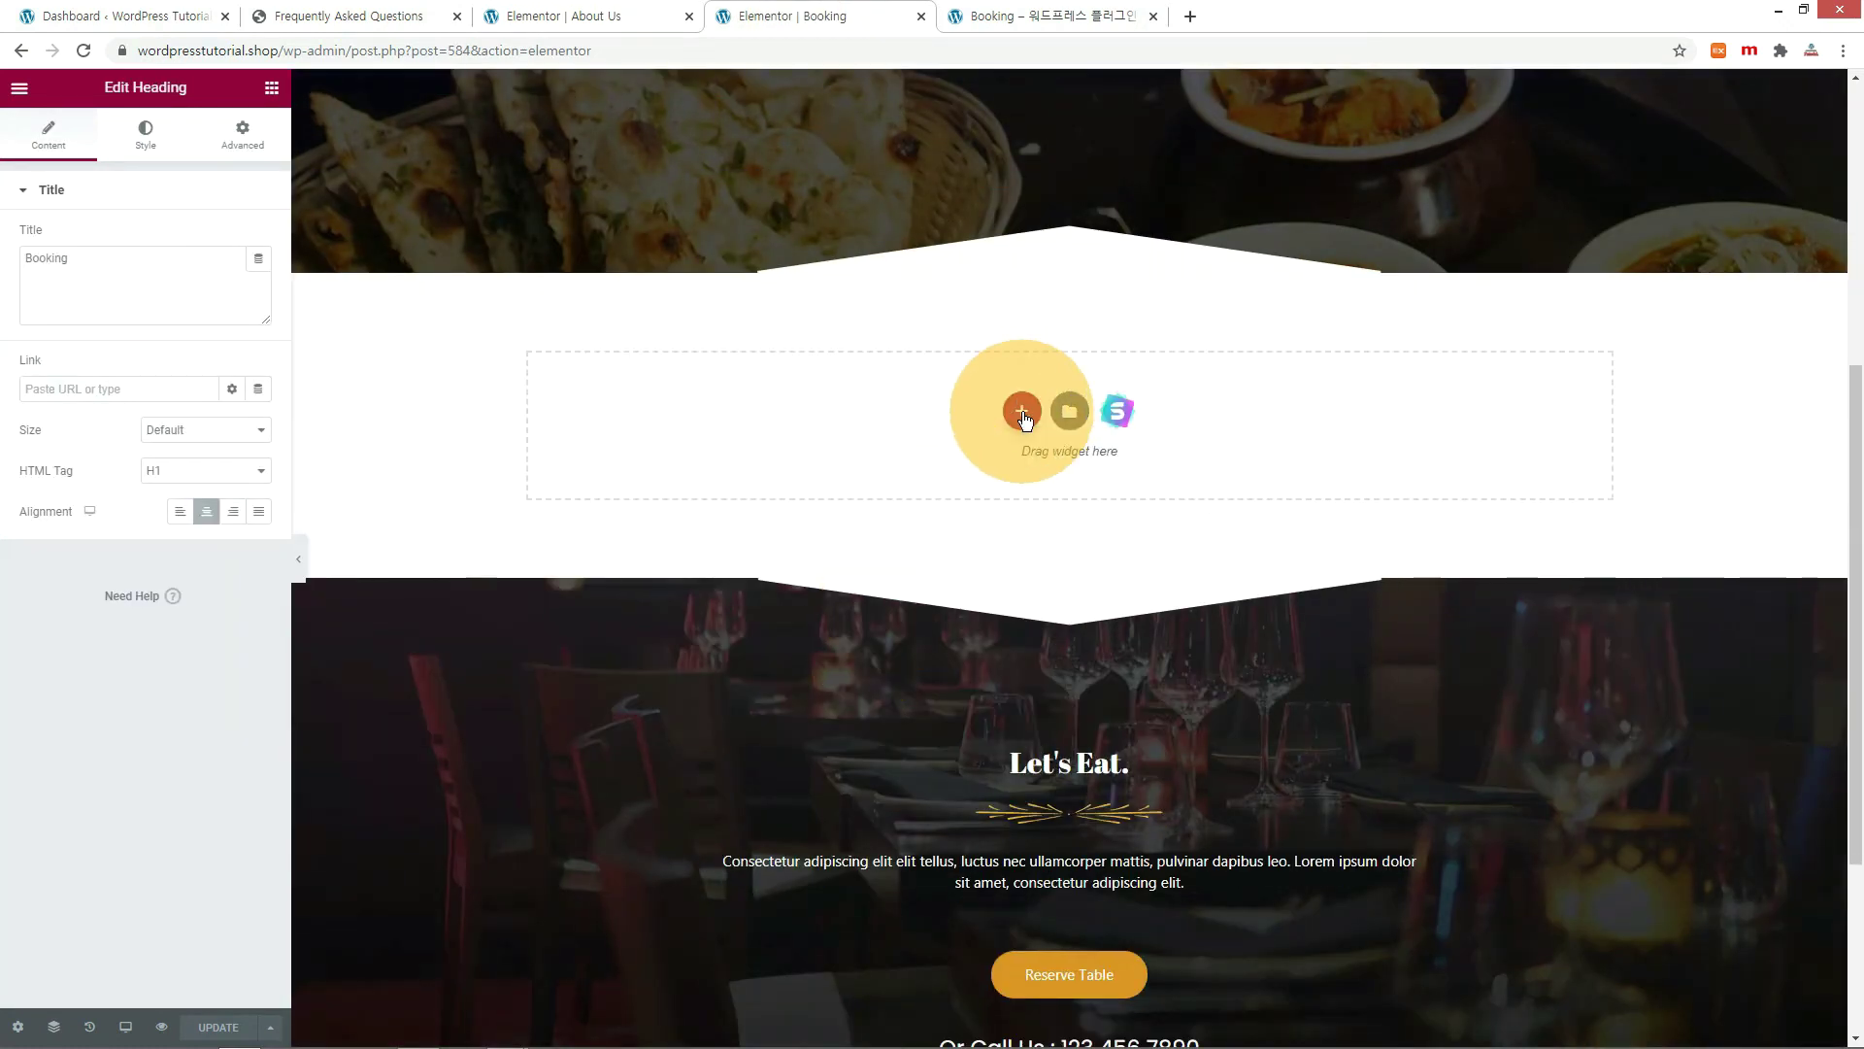
left_click(1022, 411)
left_click(852, 472)
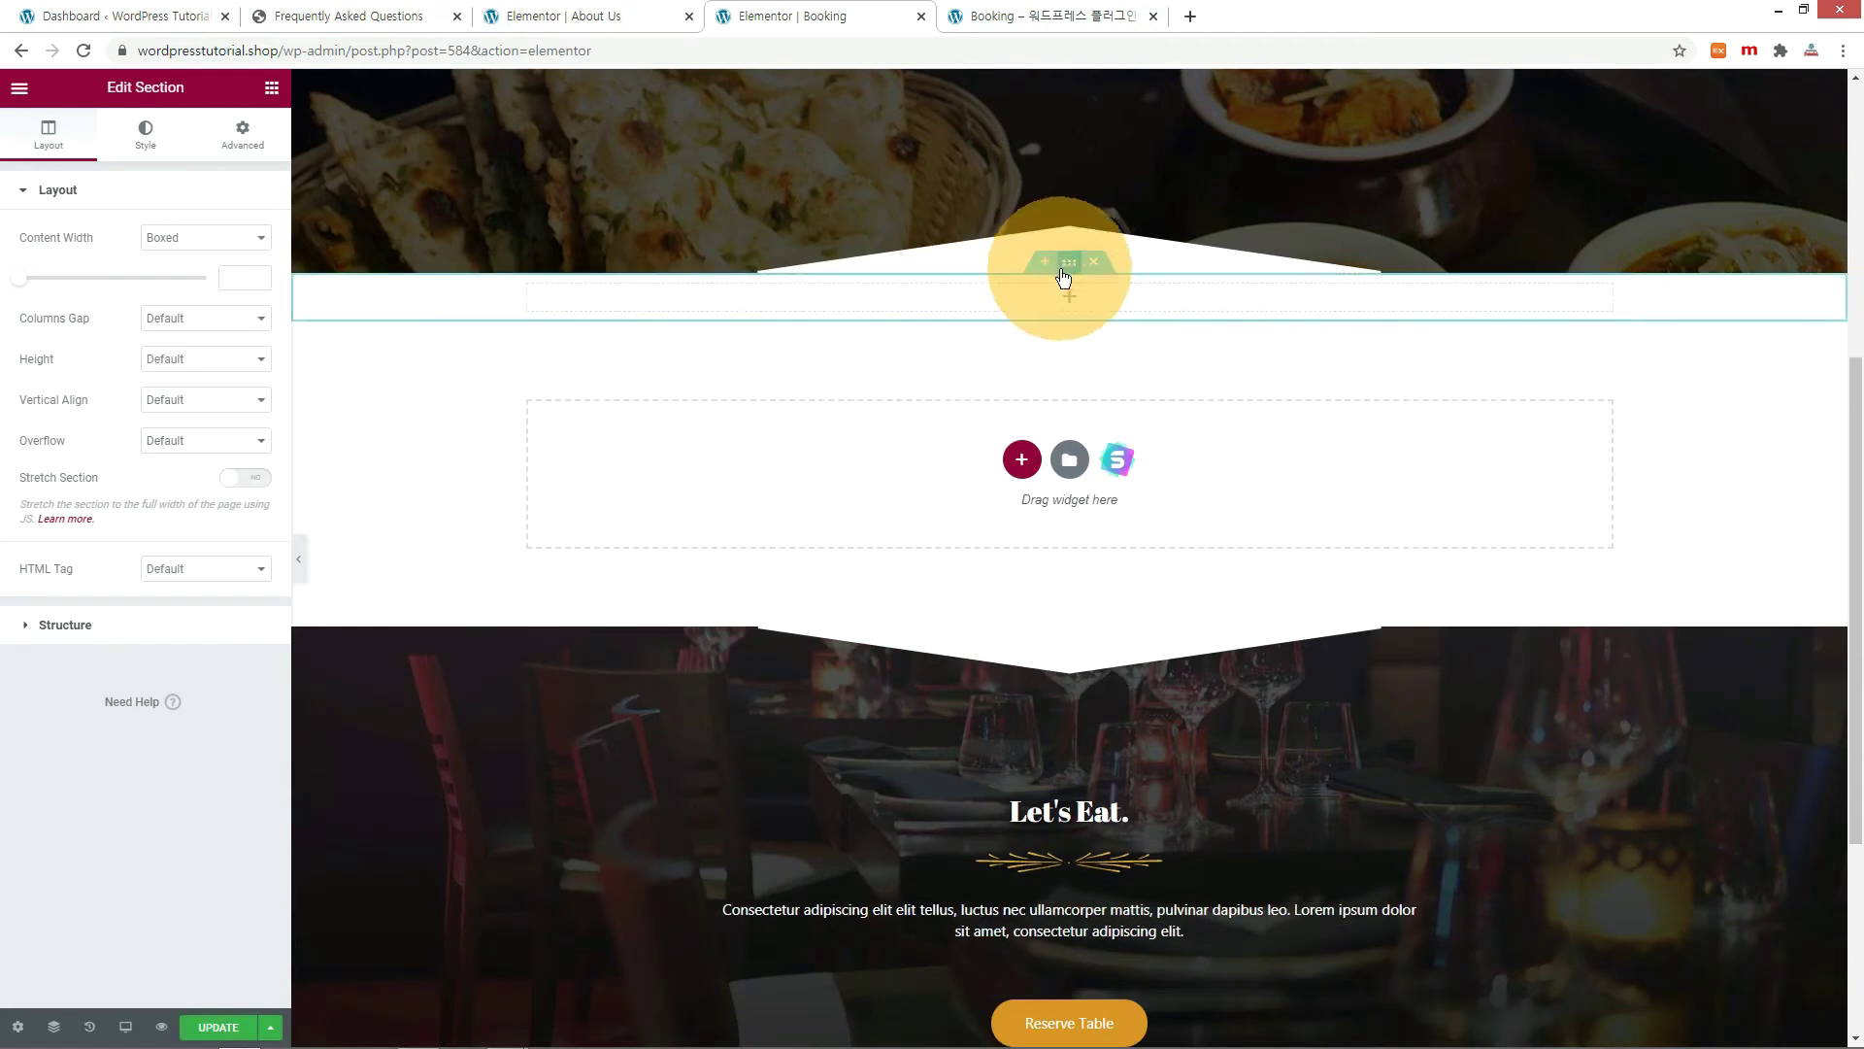
key("ctrl+v")
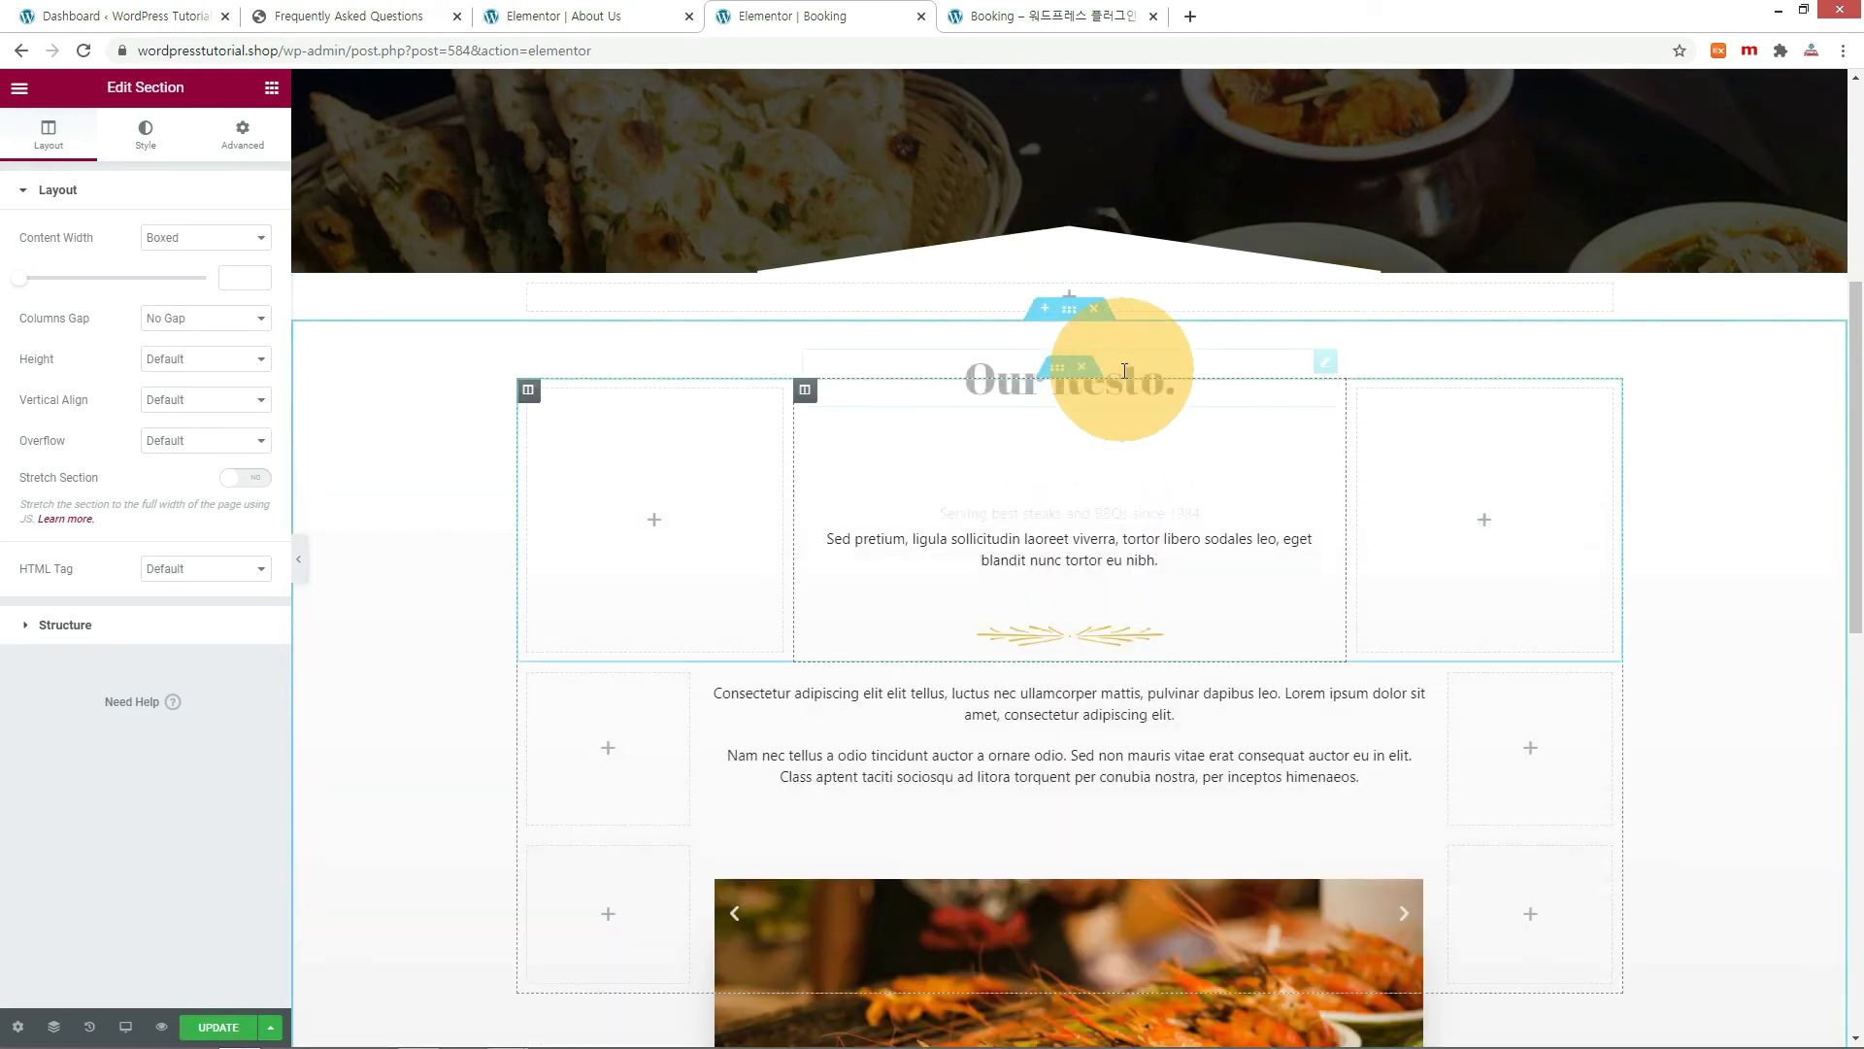
left_click(1094, 267)
scroll(1078, 582, "down", 2)
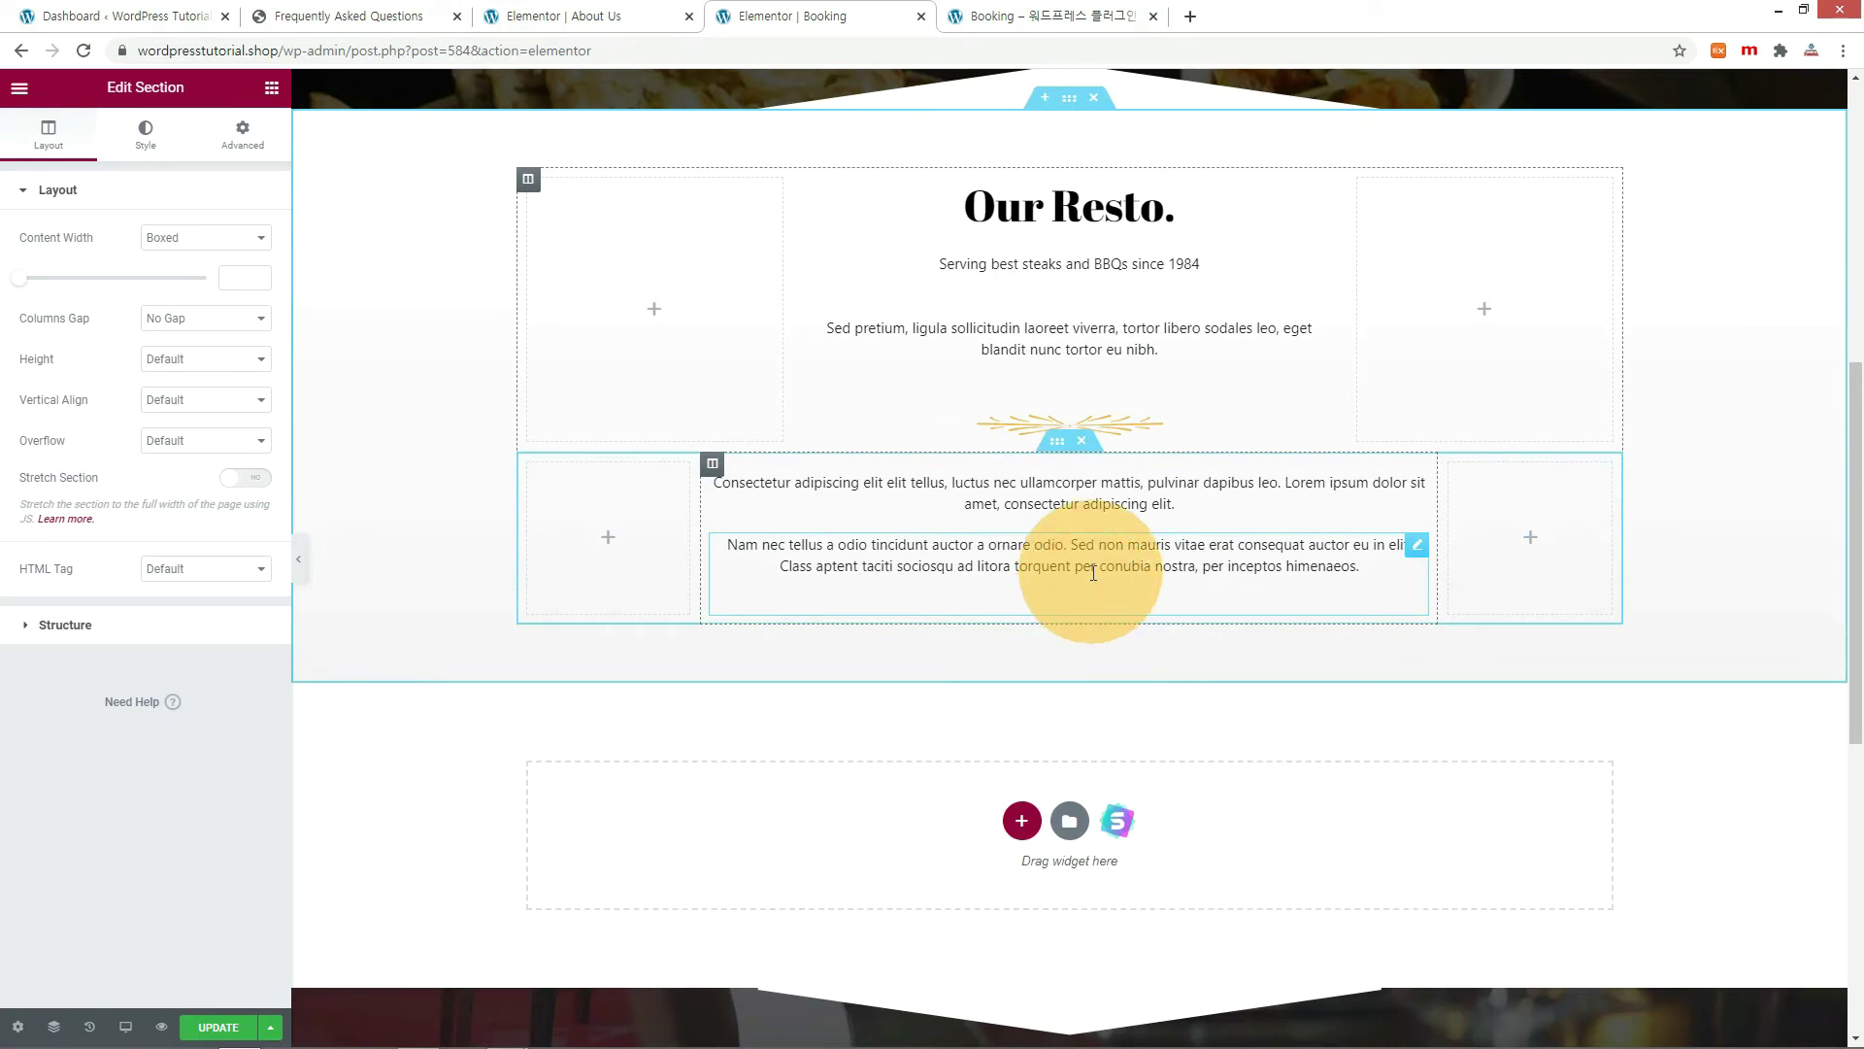
Copy the [booking-form] shortcode from the FAQ documentation page.
left_click(320, 15)
left_click_drag(744, 307, 854, 307)
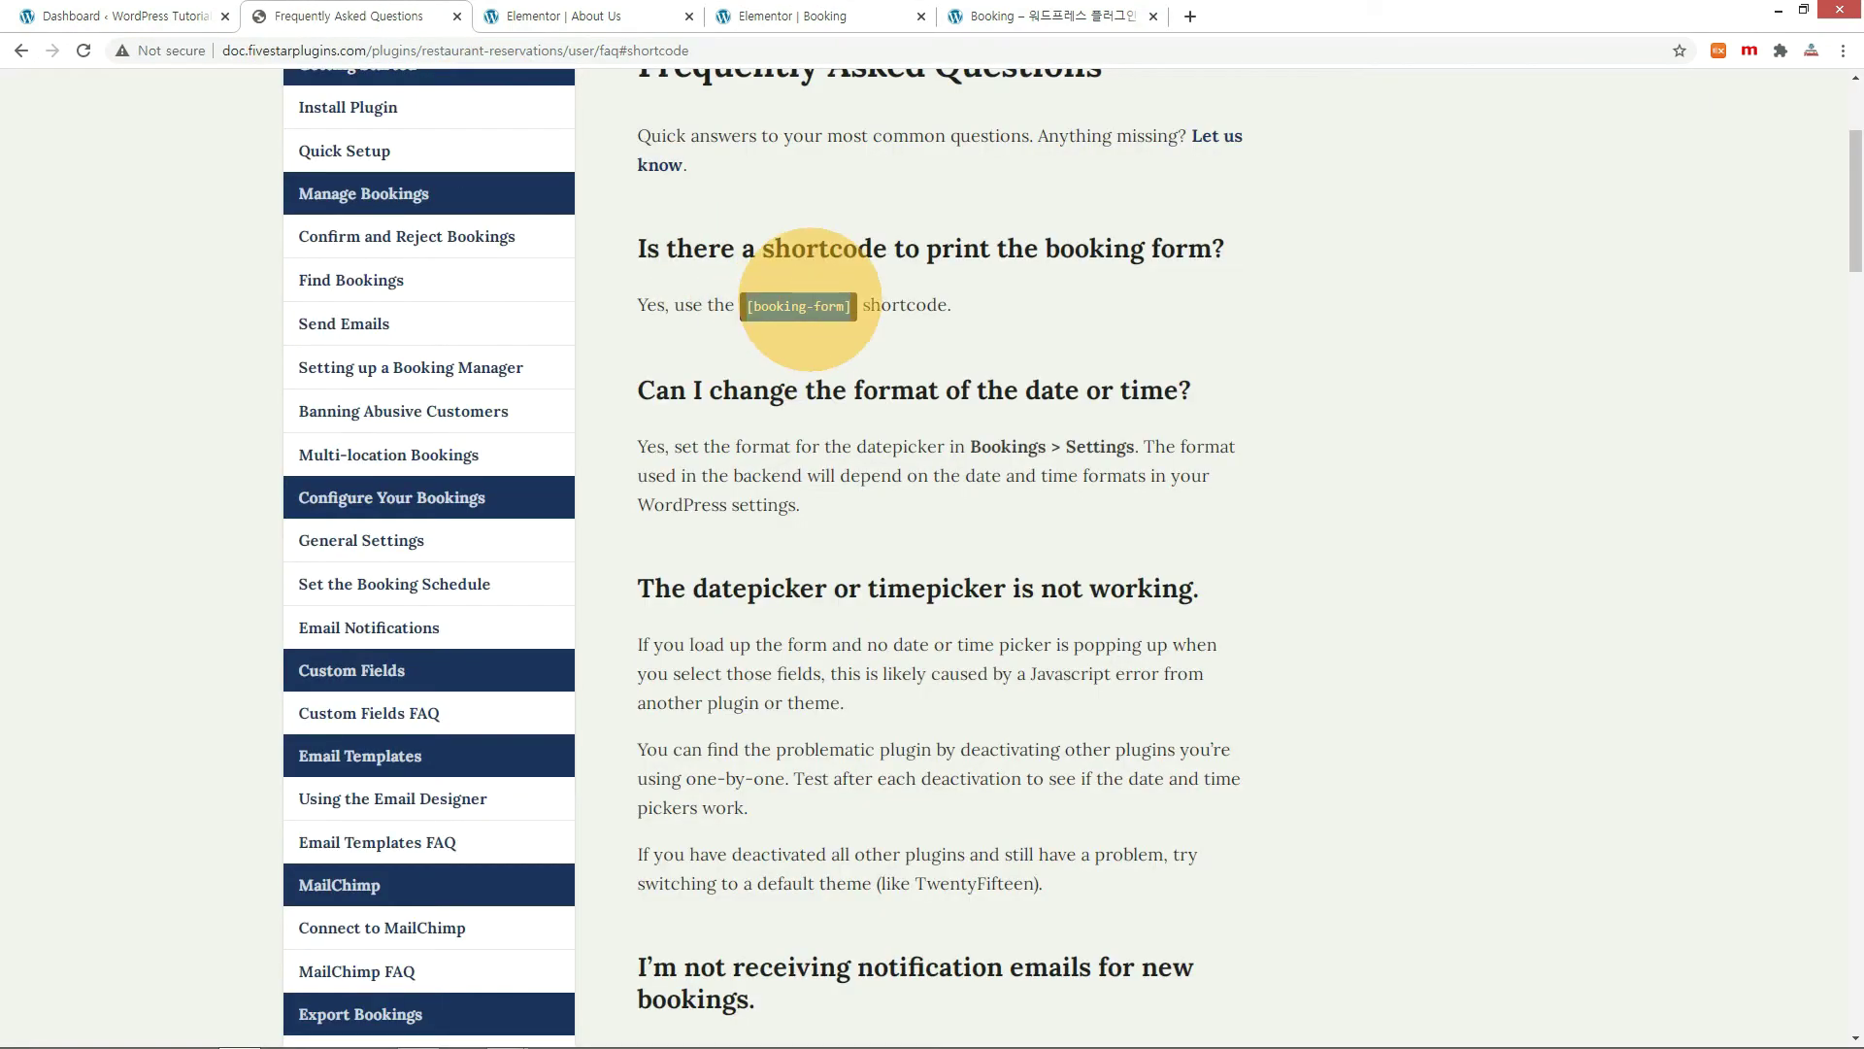
right_click(812, 300)
left_click(843, 316)
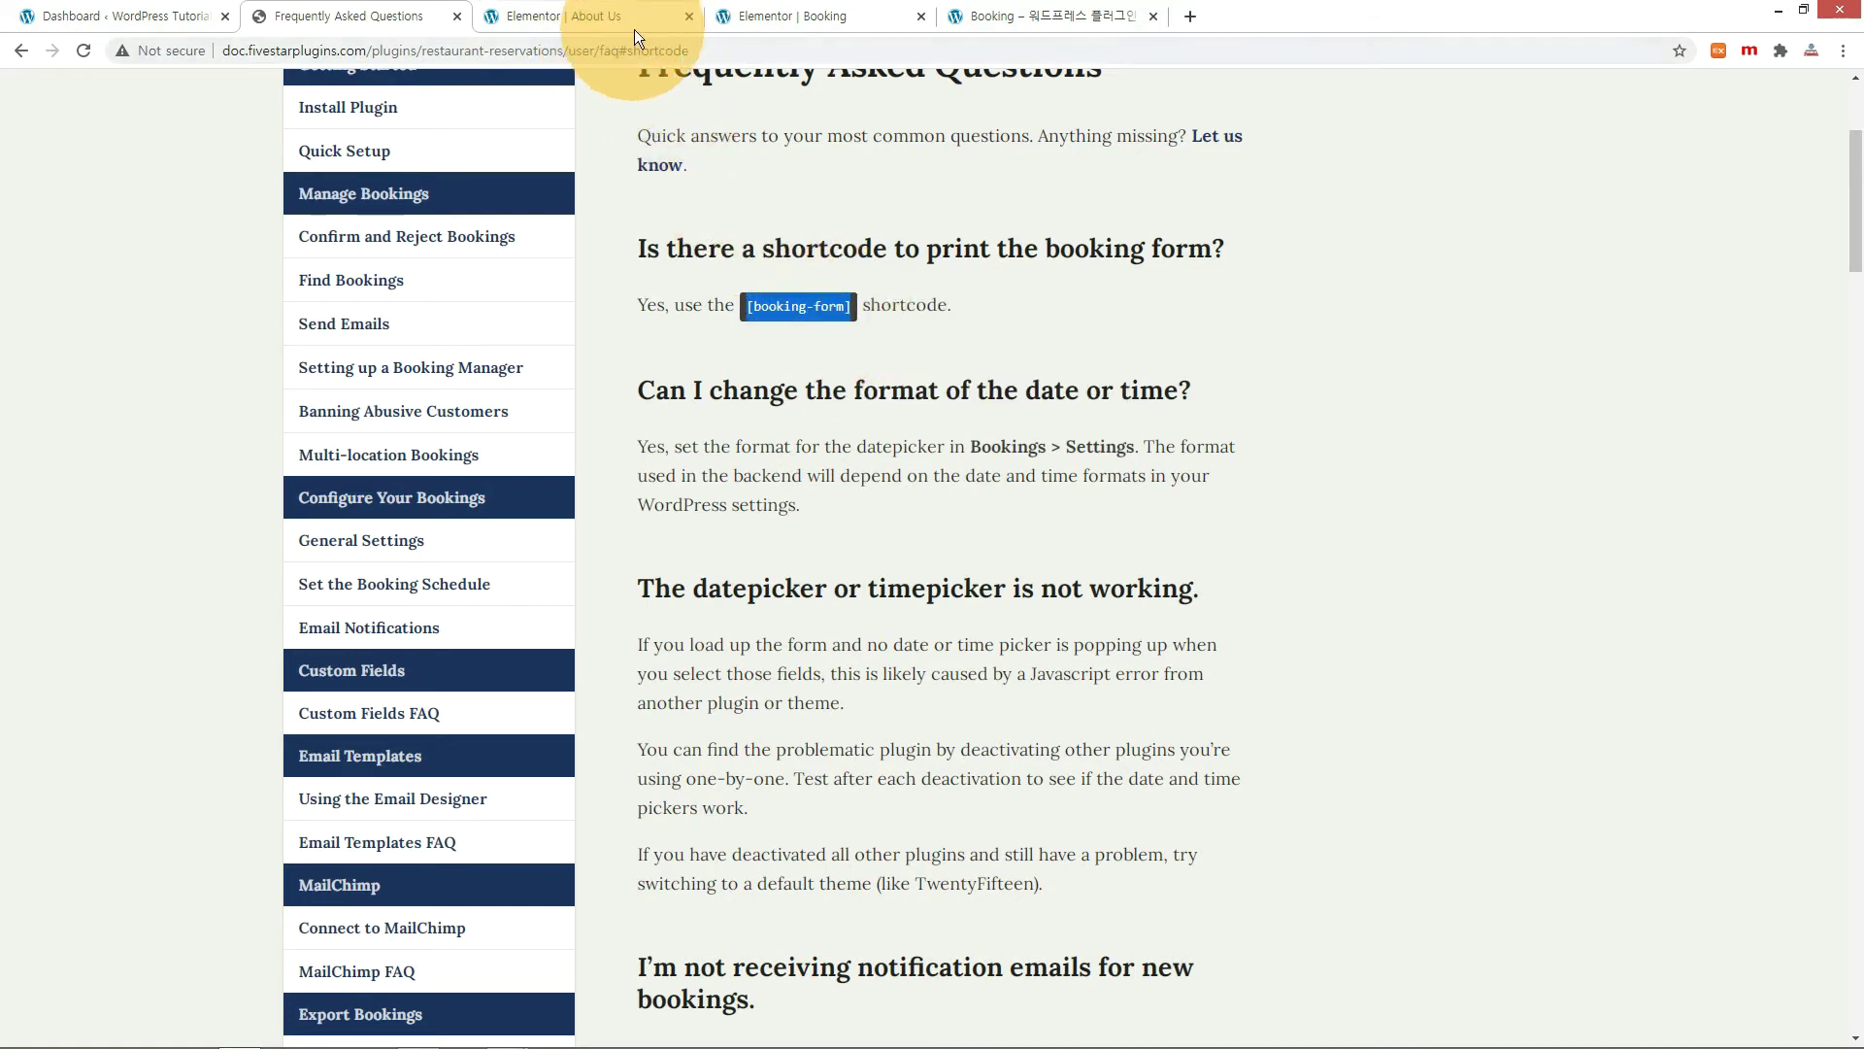
left_click(730, 20)
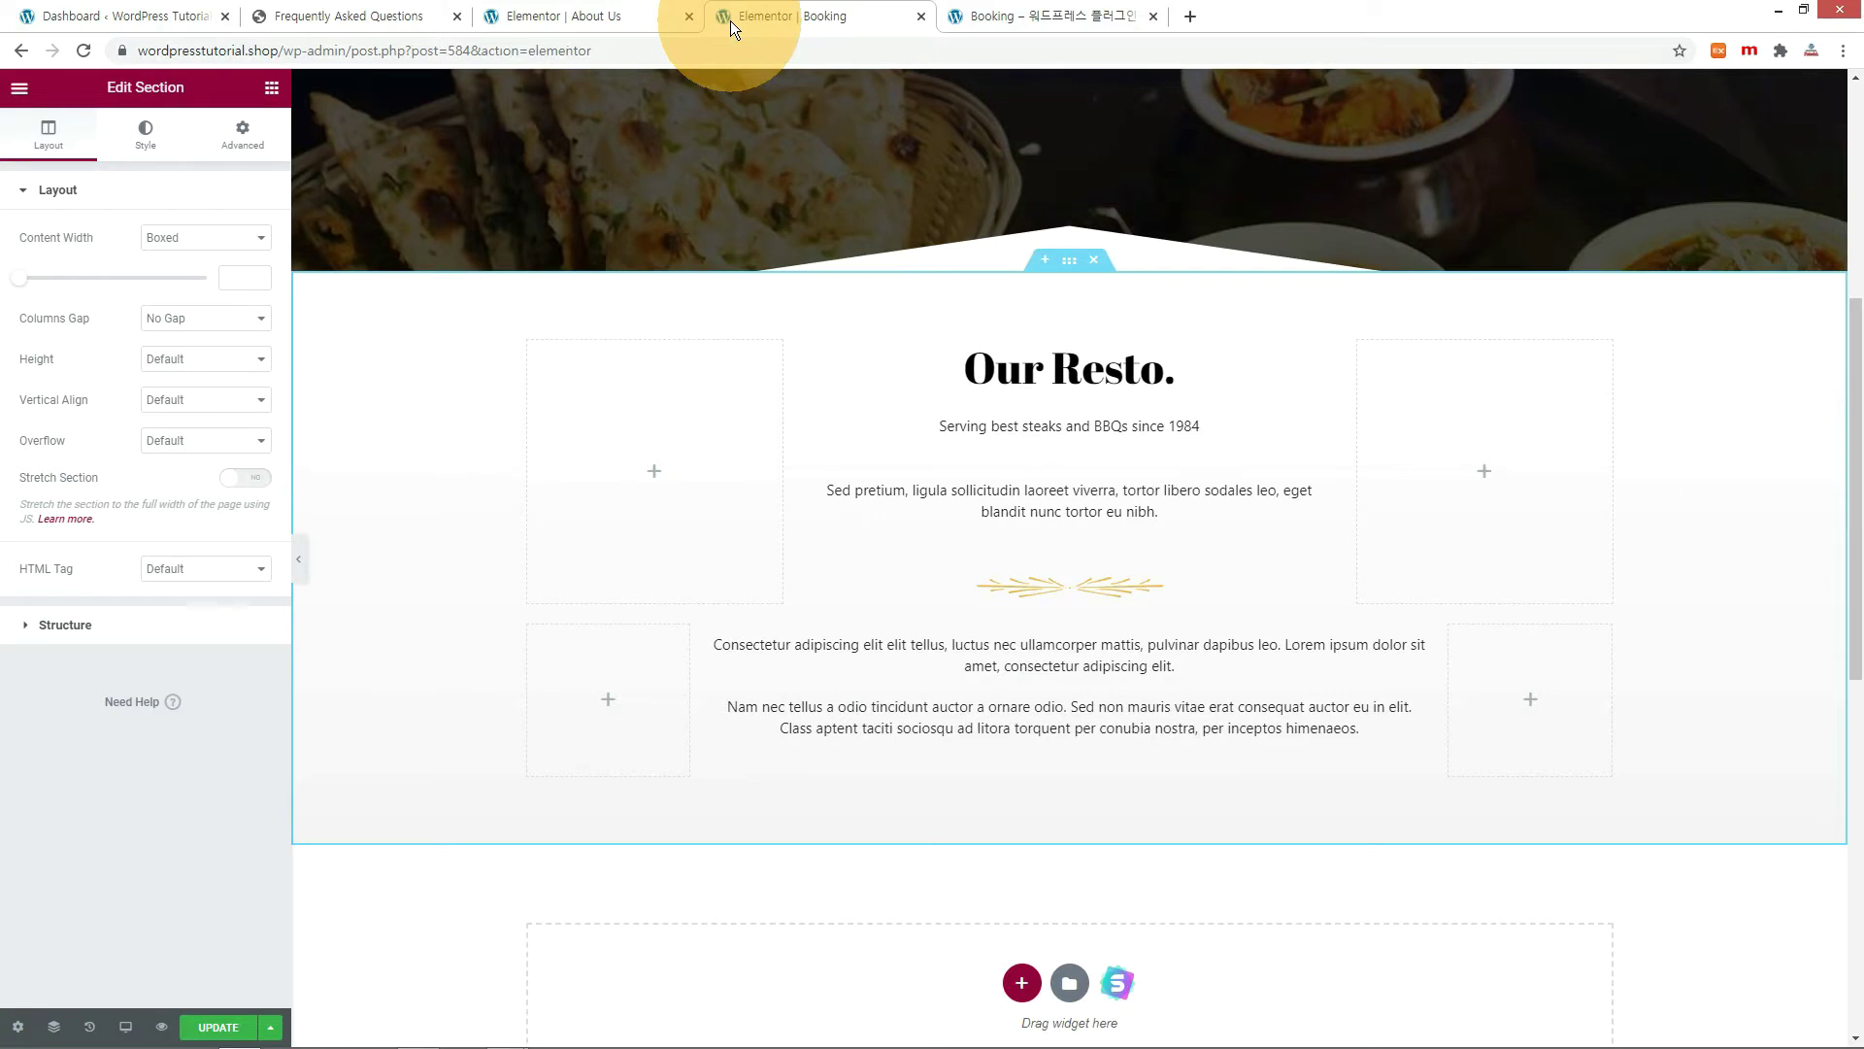
Replace the Nam nec tellus paragraph with [booking-form] and check the reloaded live page.
left_click(1068, 717)
left_click_drag(160, 559, 3, 359)
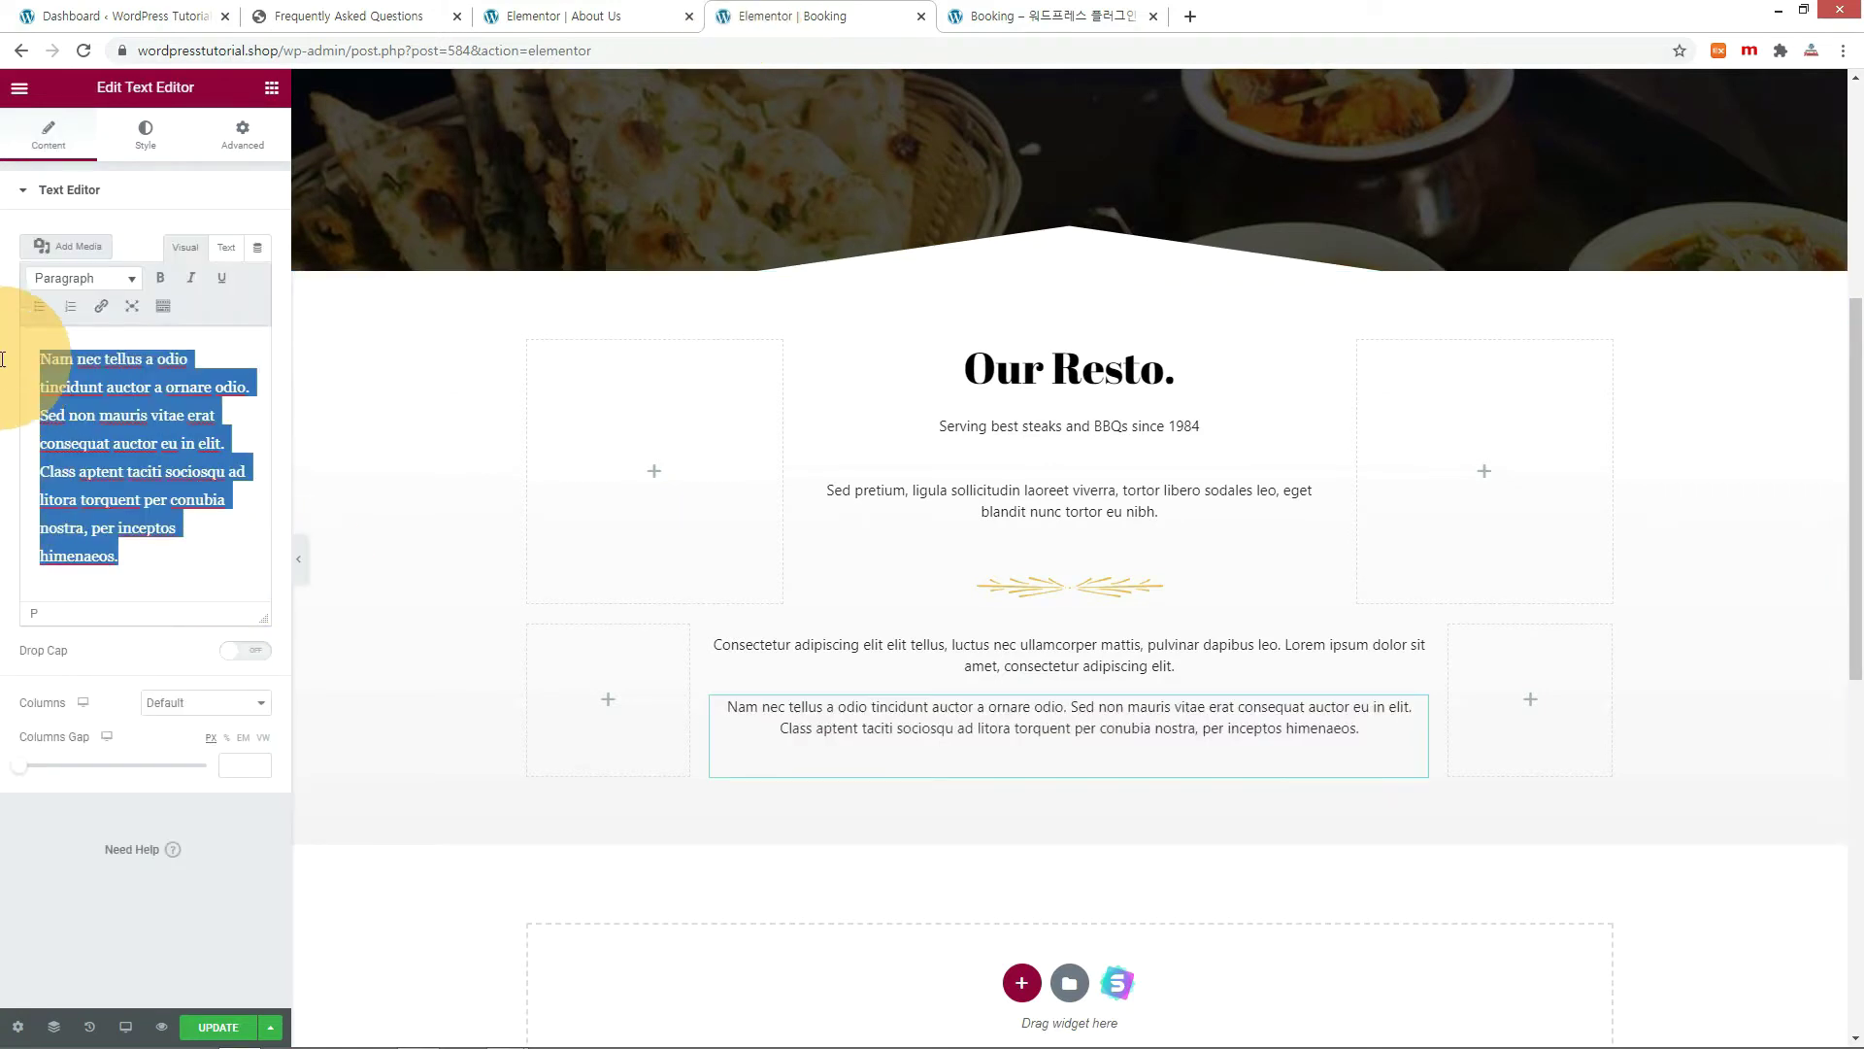
right_click(121, 371)
left_click(141, 424)
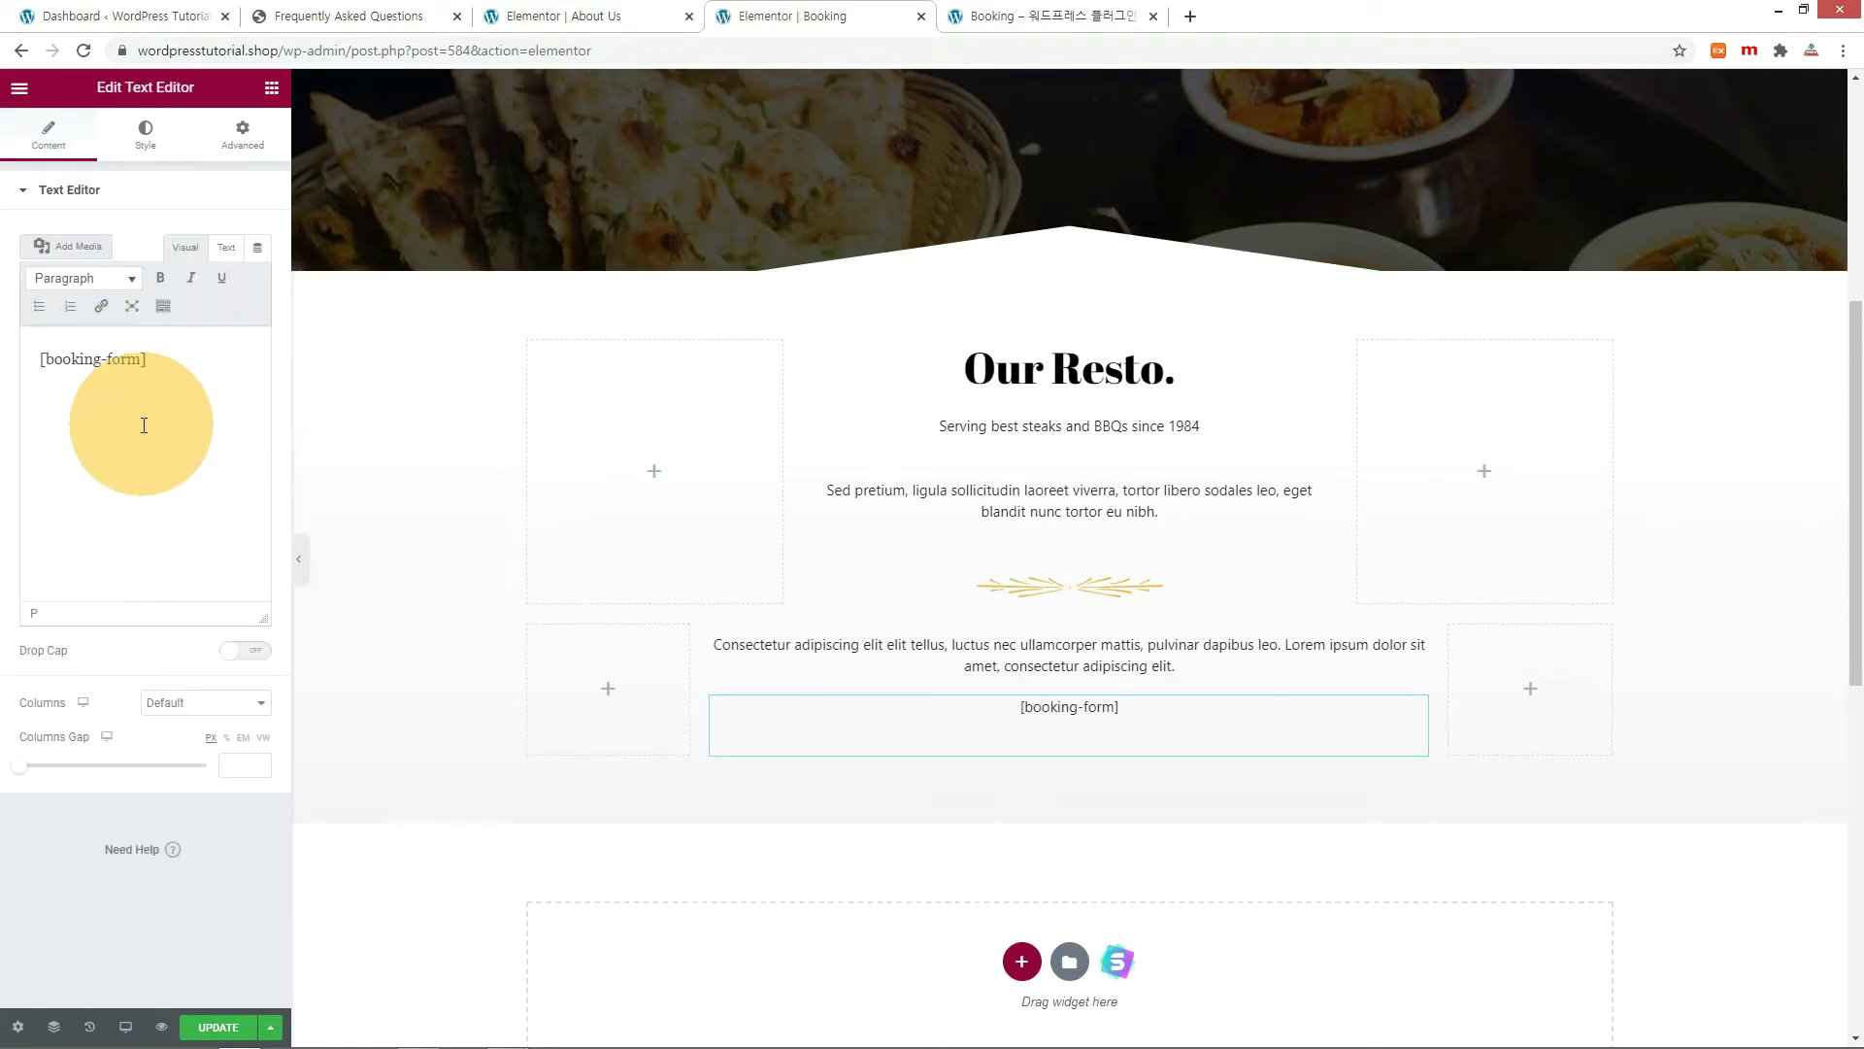
left_click(1054, 15)
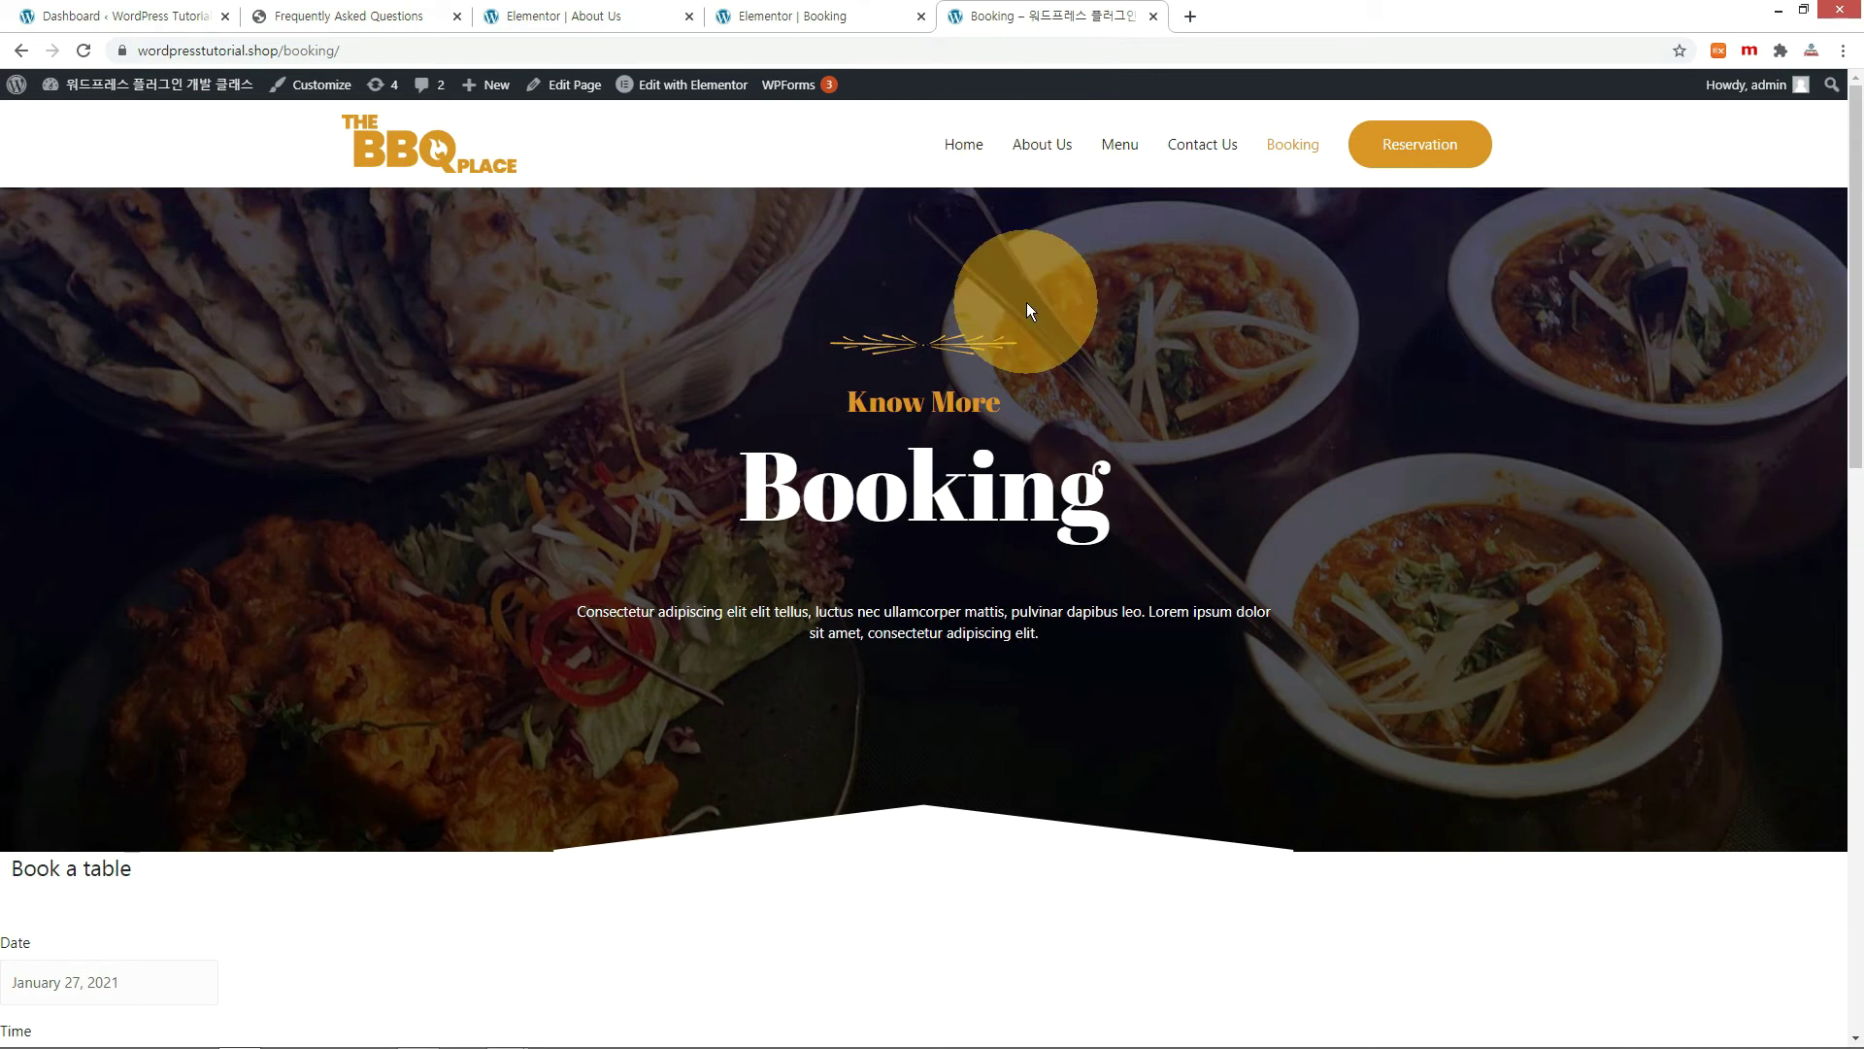
key("F5")
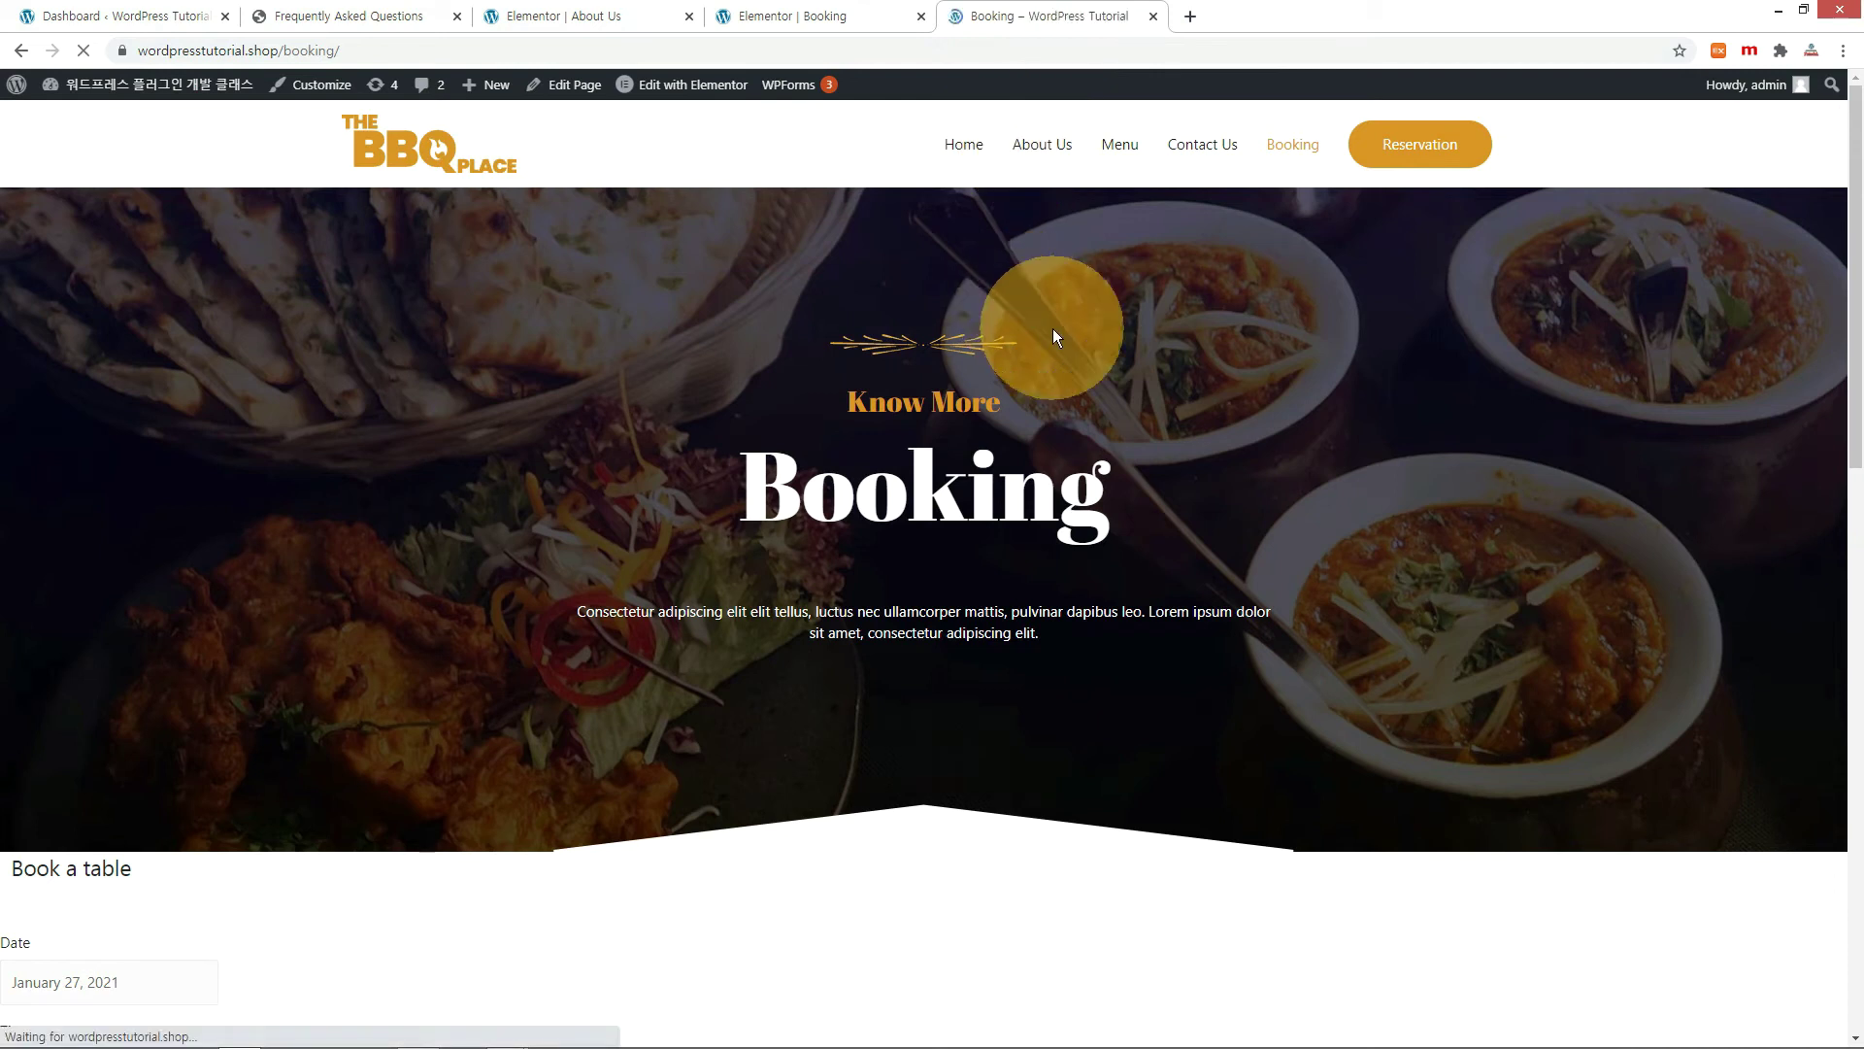
scroll(1111, 403, "down", 5)
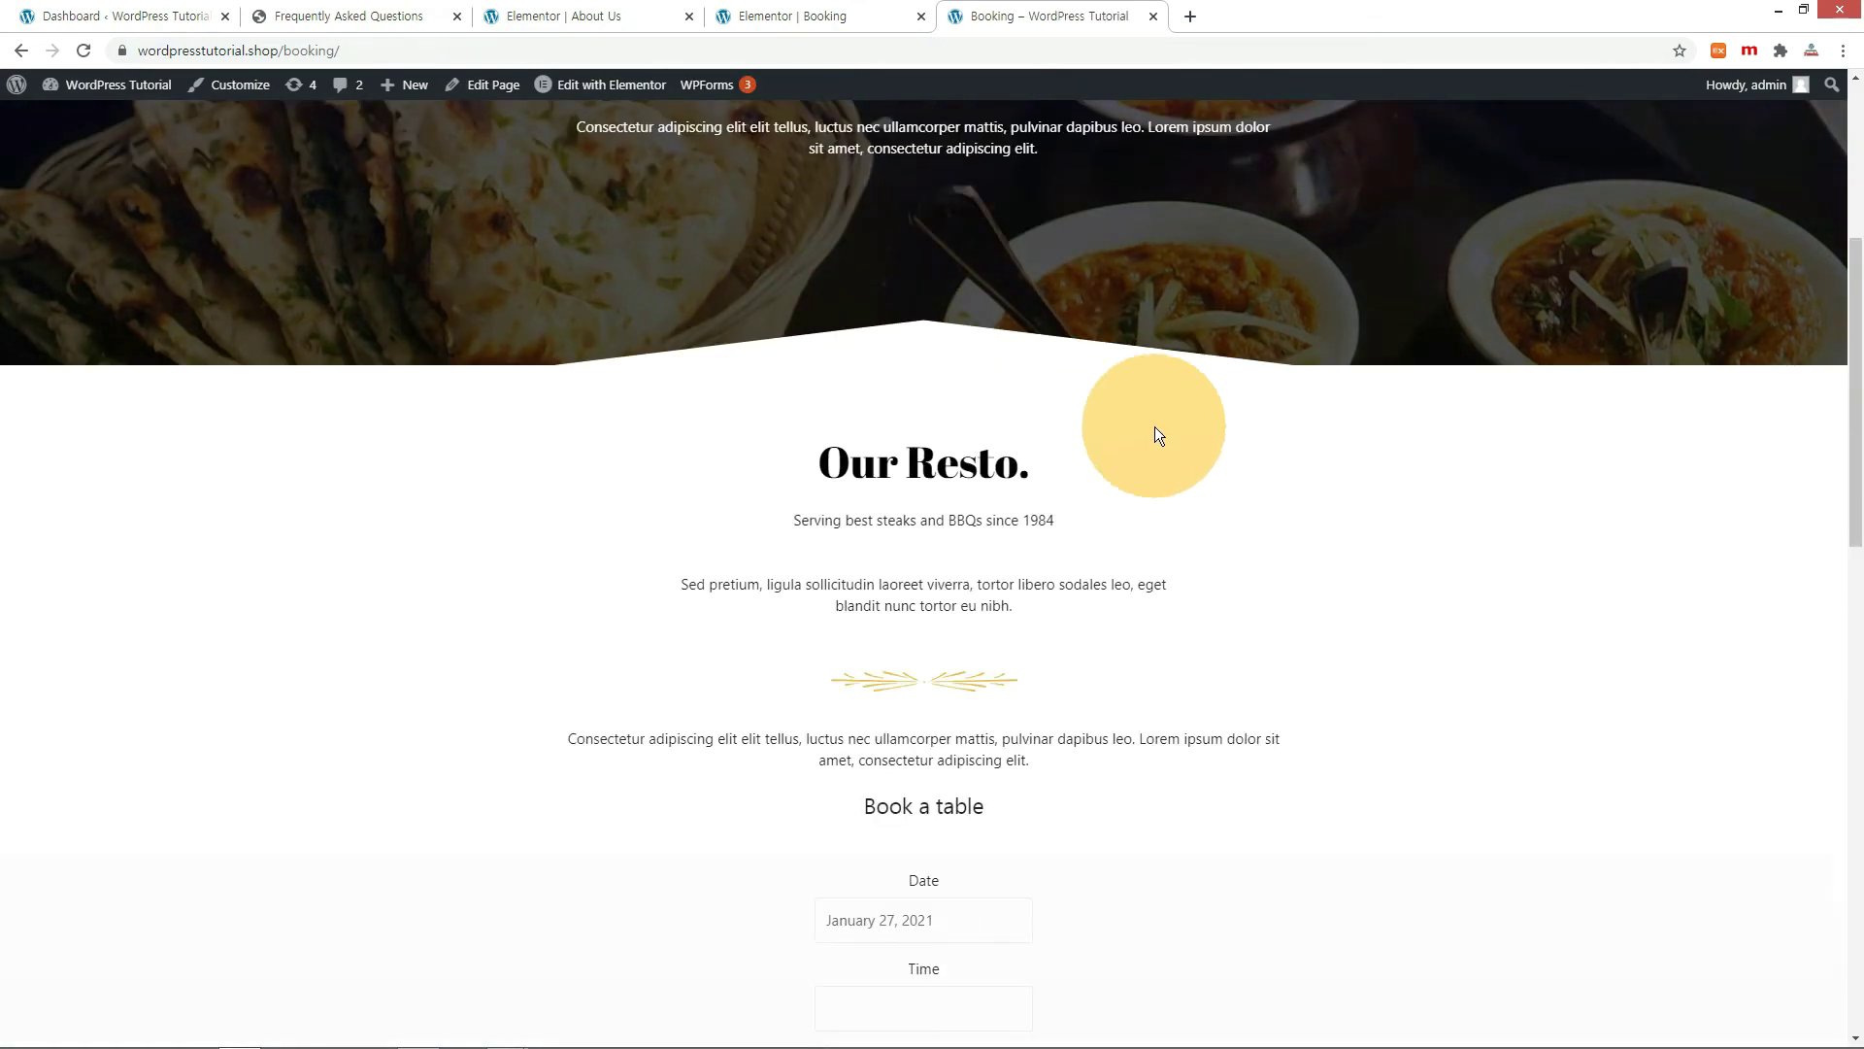
scroll(1155, 428, "down", 3)
scroll(1146, 446, "down", 4)
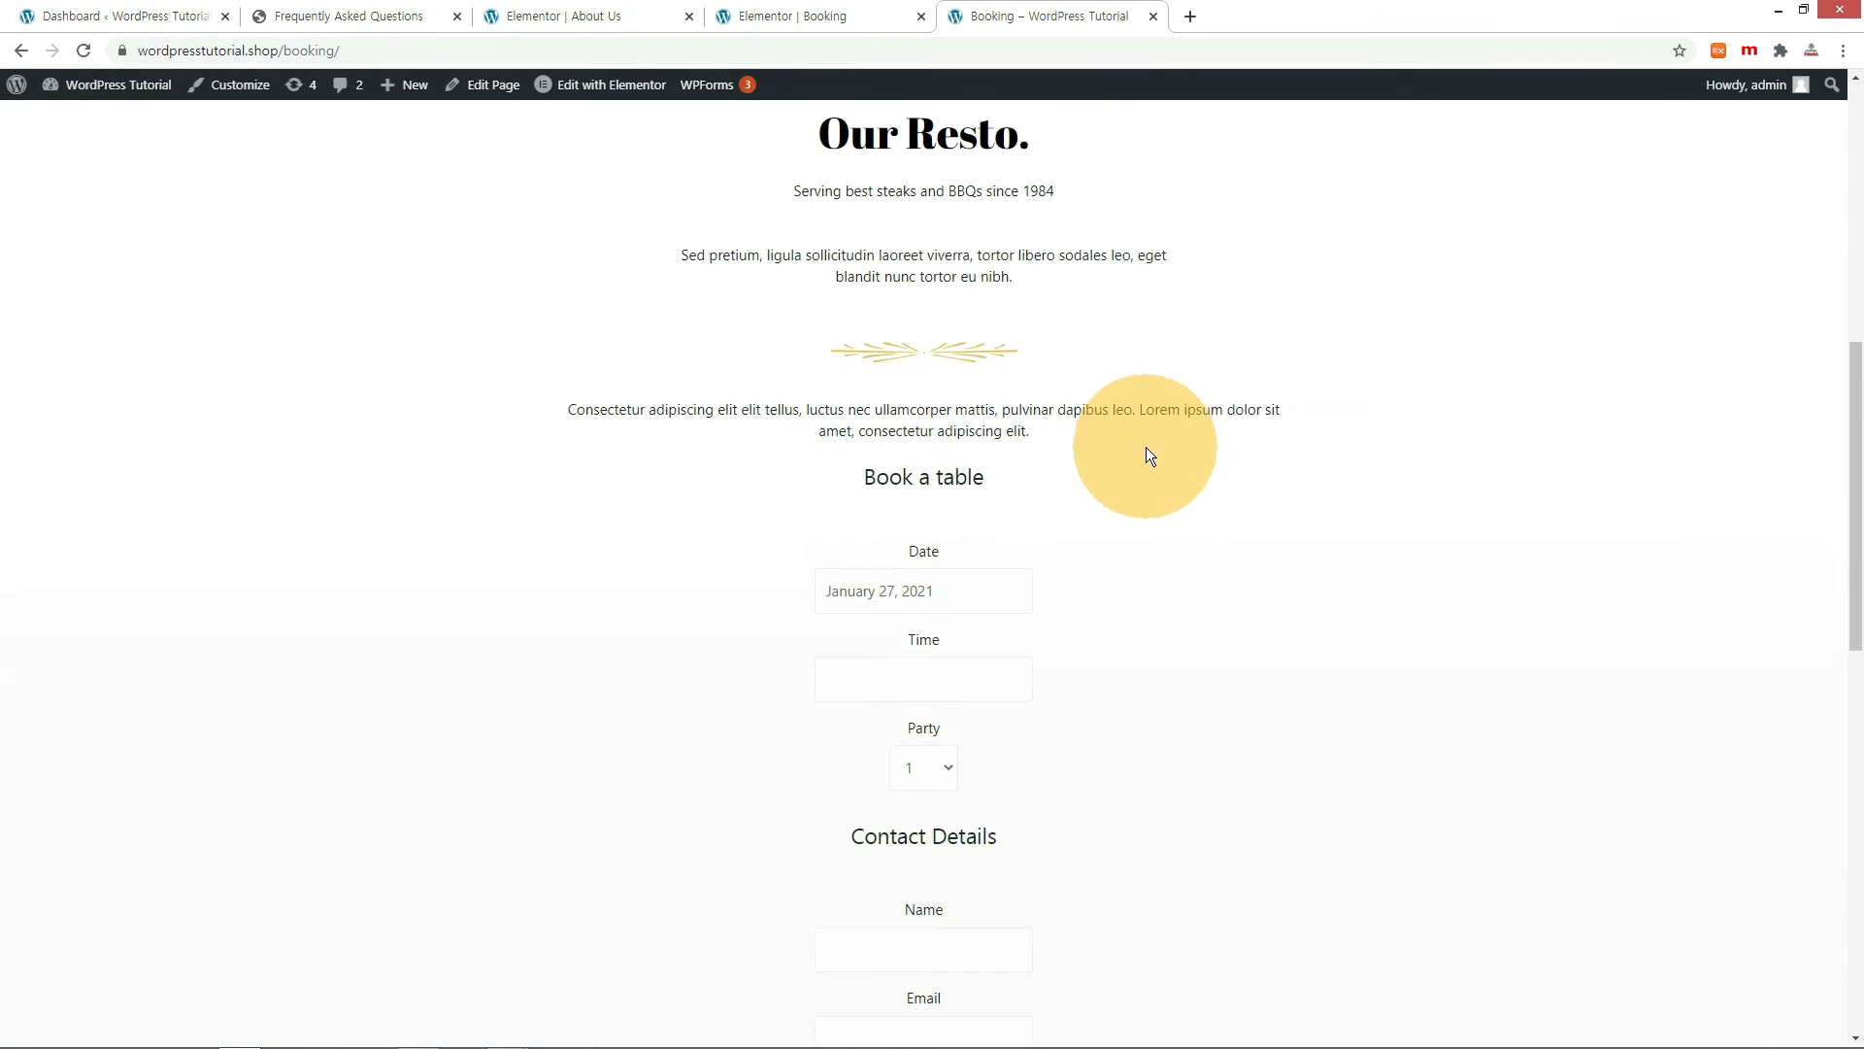
Add a one-column section with a Text Editor holding [booking-form], then check the live page.
key("ctrl+Page_Up")
left_click(1022, 810)
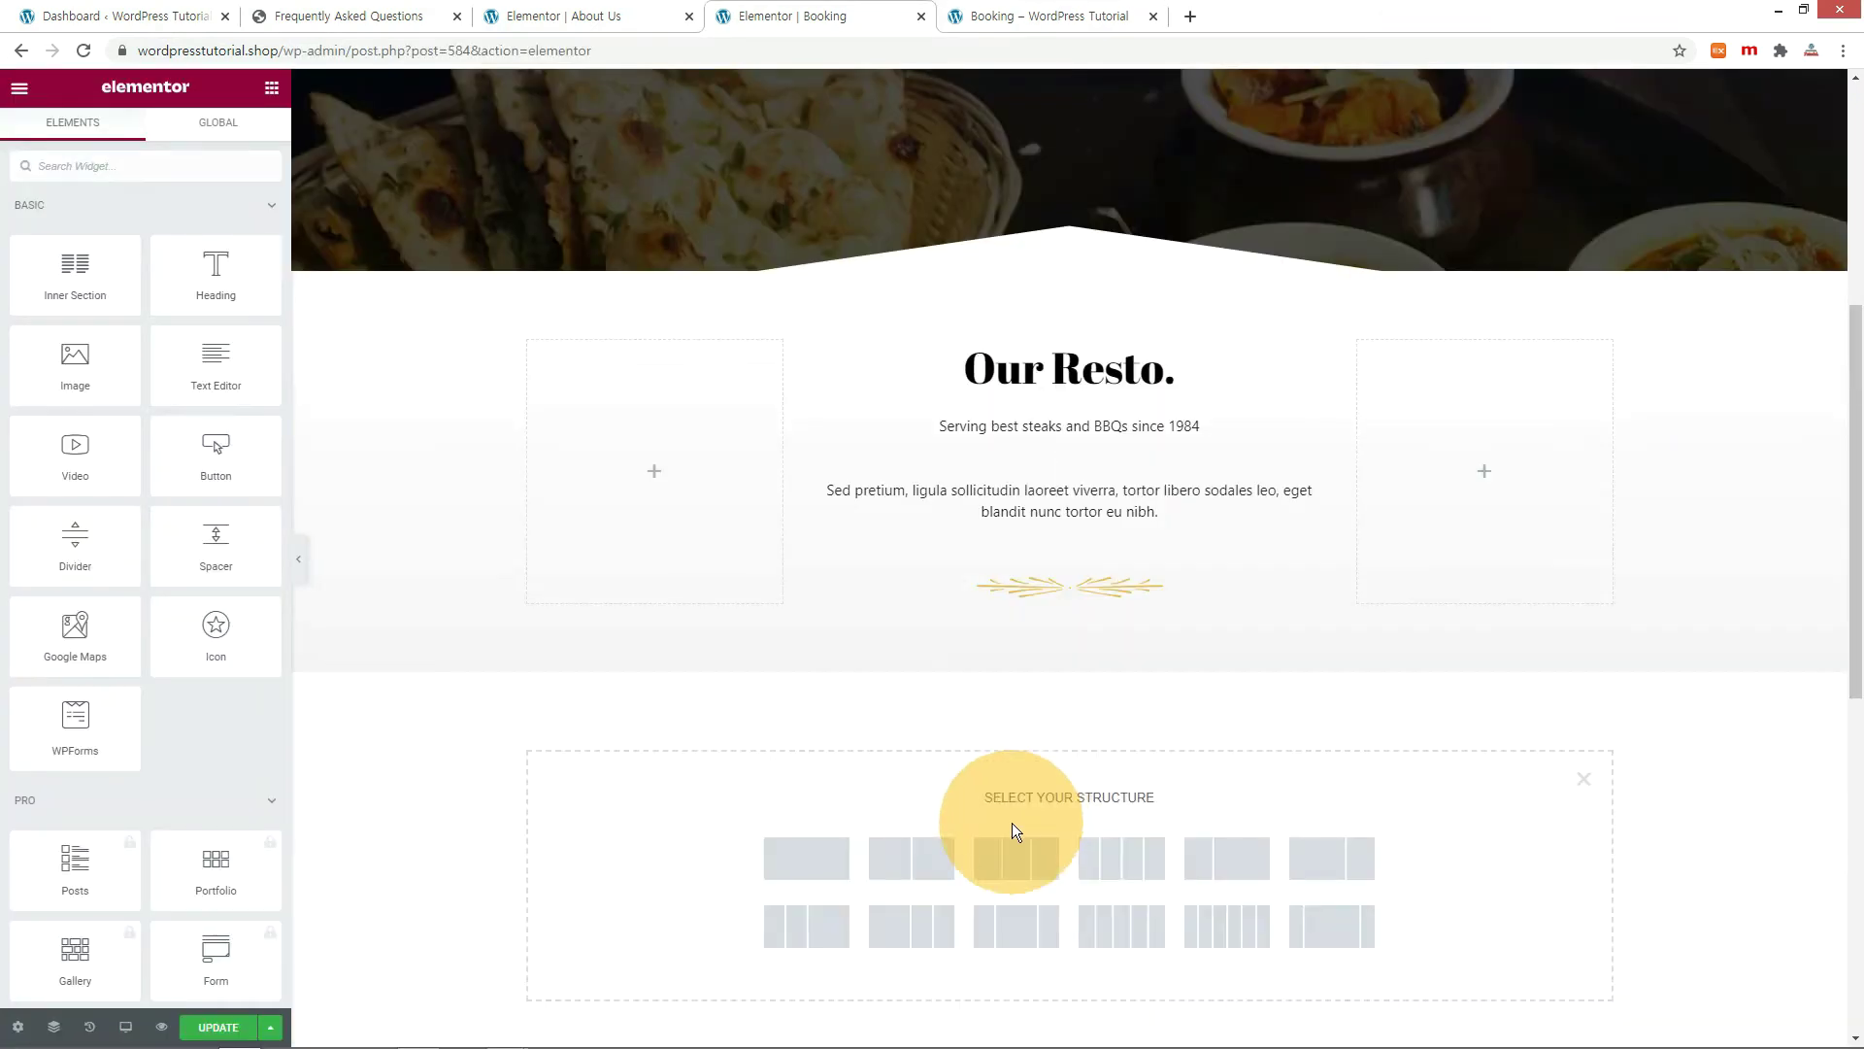
left_click(819, 749)
left_click(1070, 695)
left_click_drag(216, 365, 1036, 699)
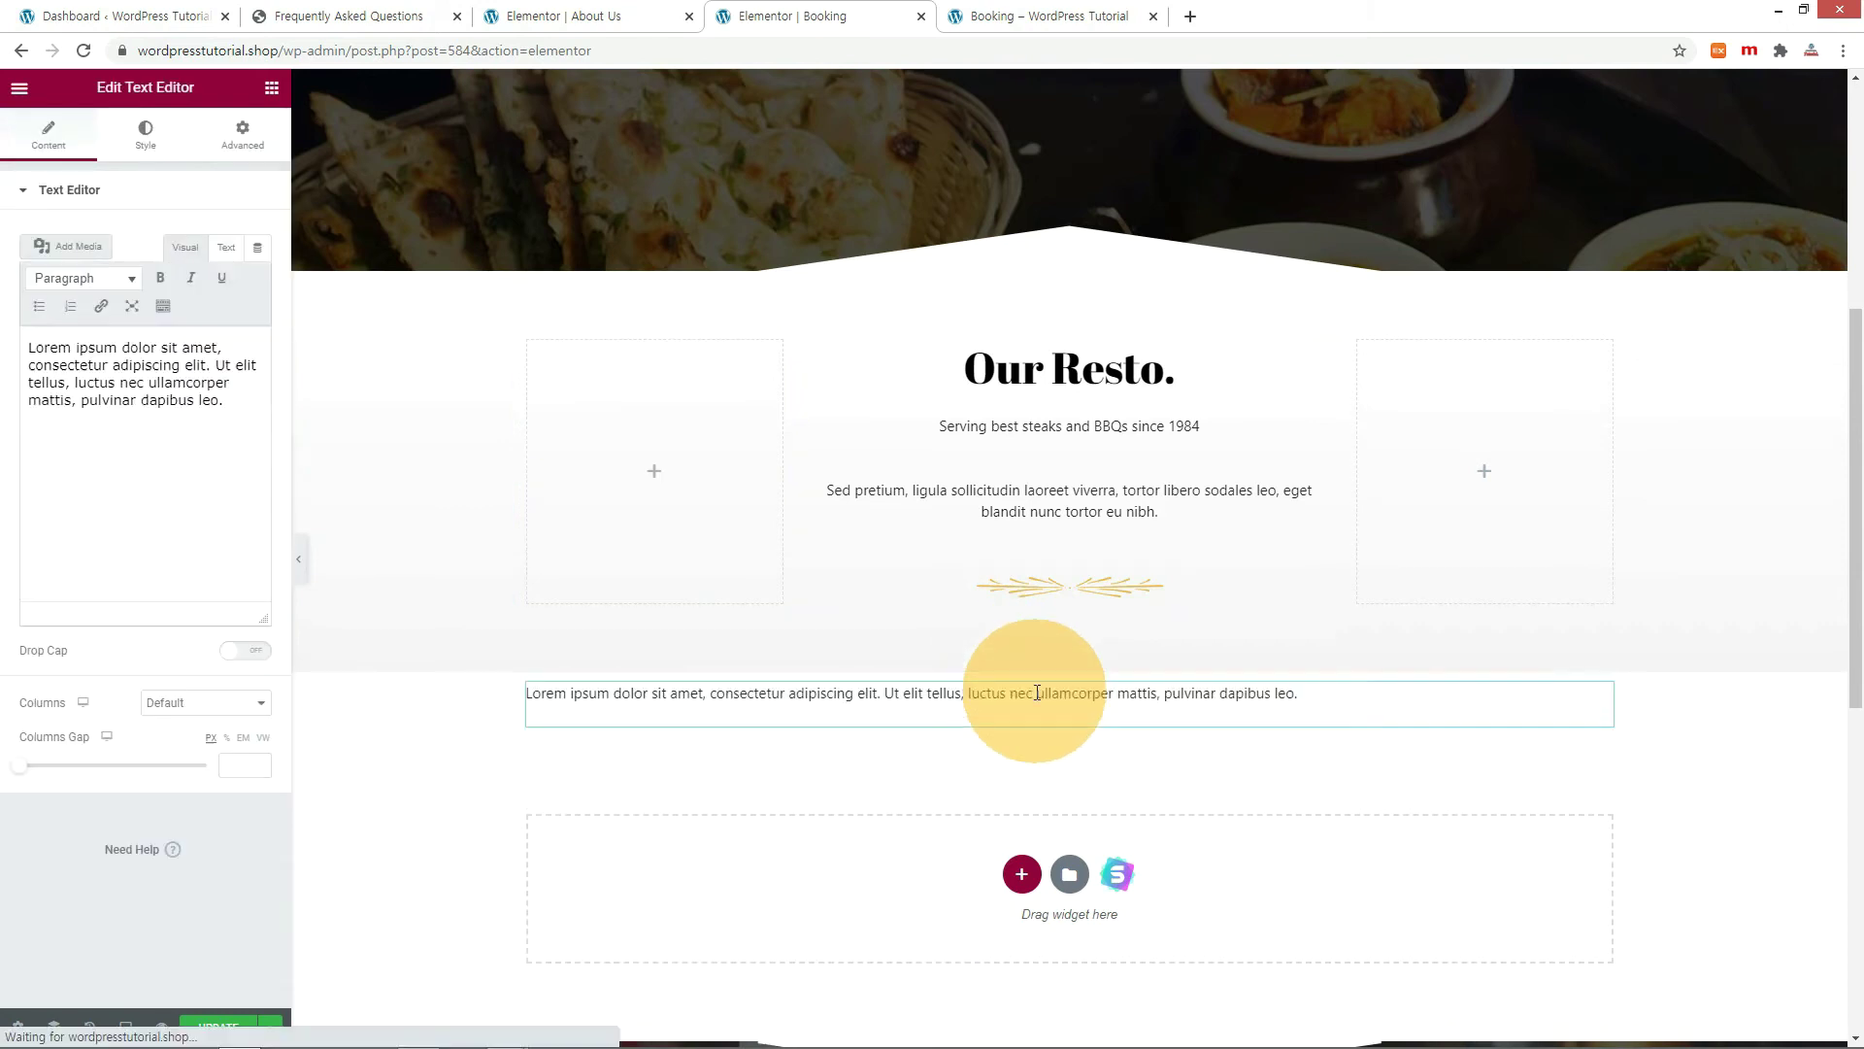
left_click_drag(157, 470, 24, 367)
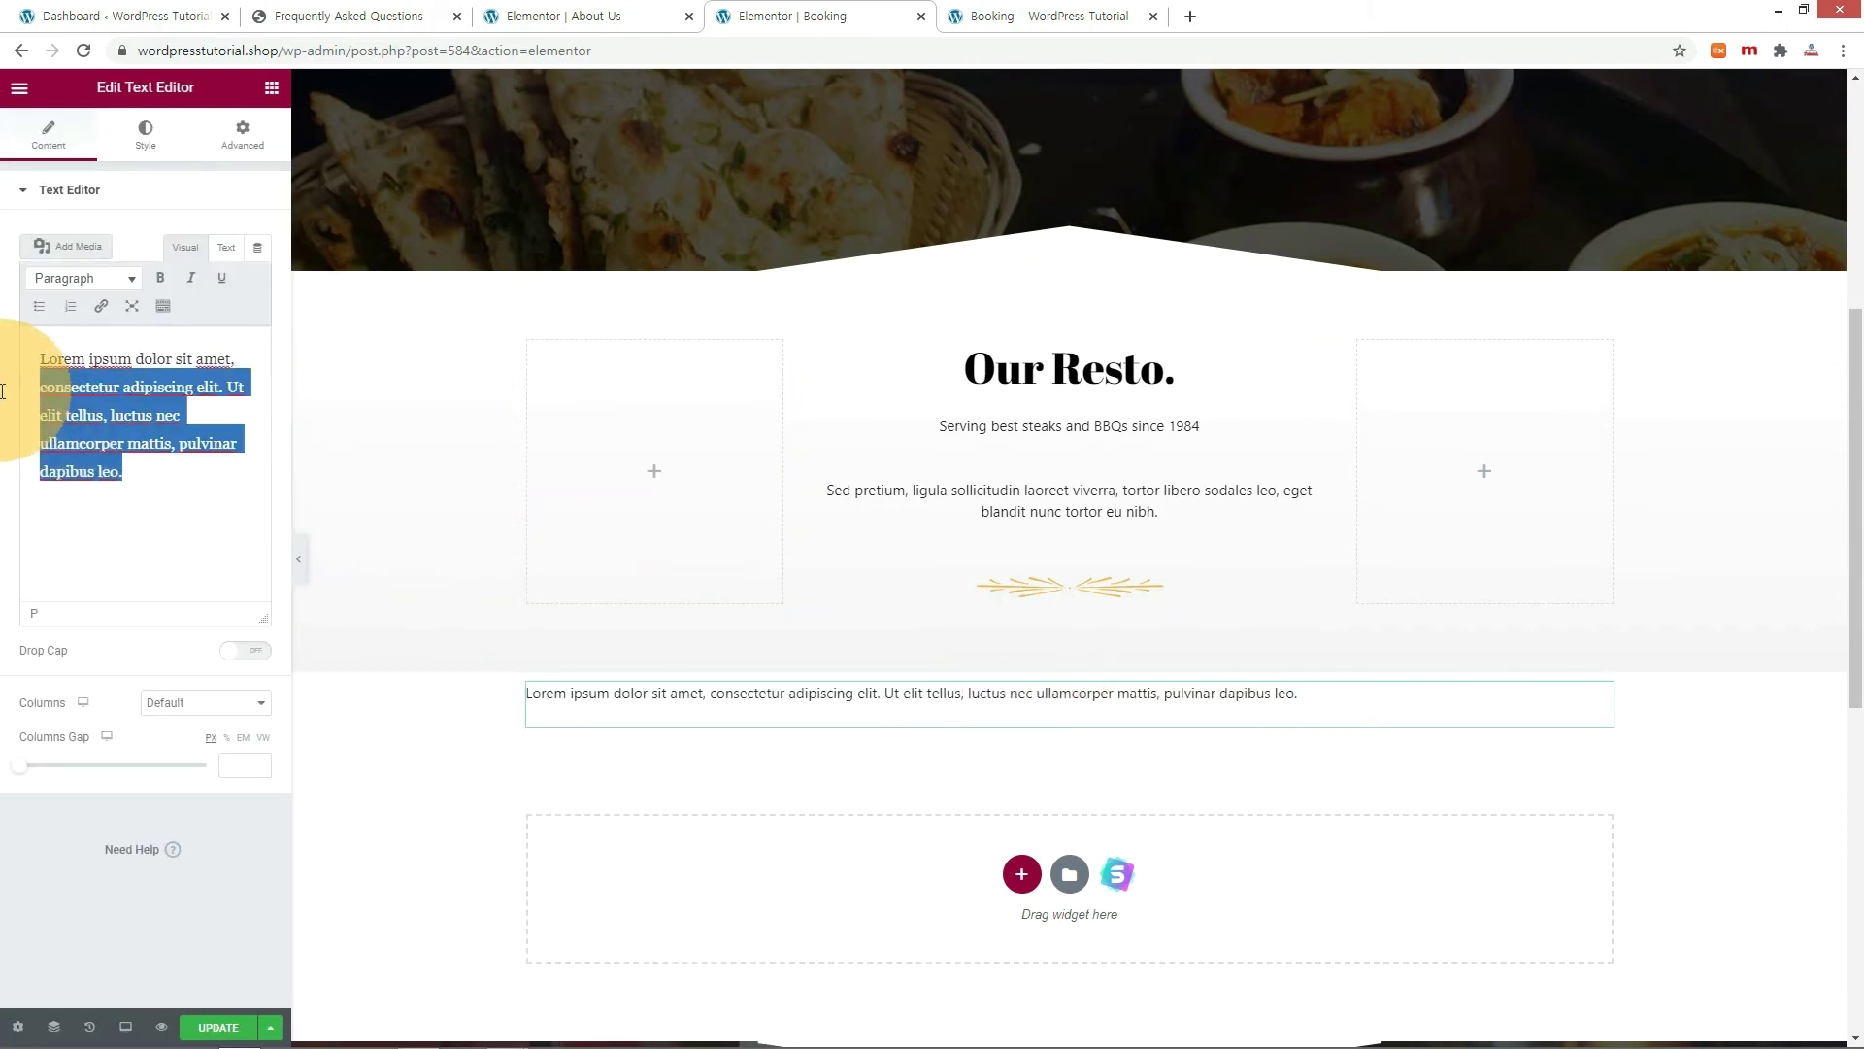
type("[booking-form]")
left_click(1063, 18)
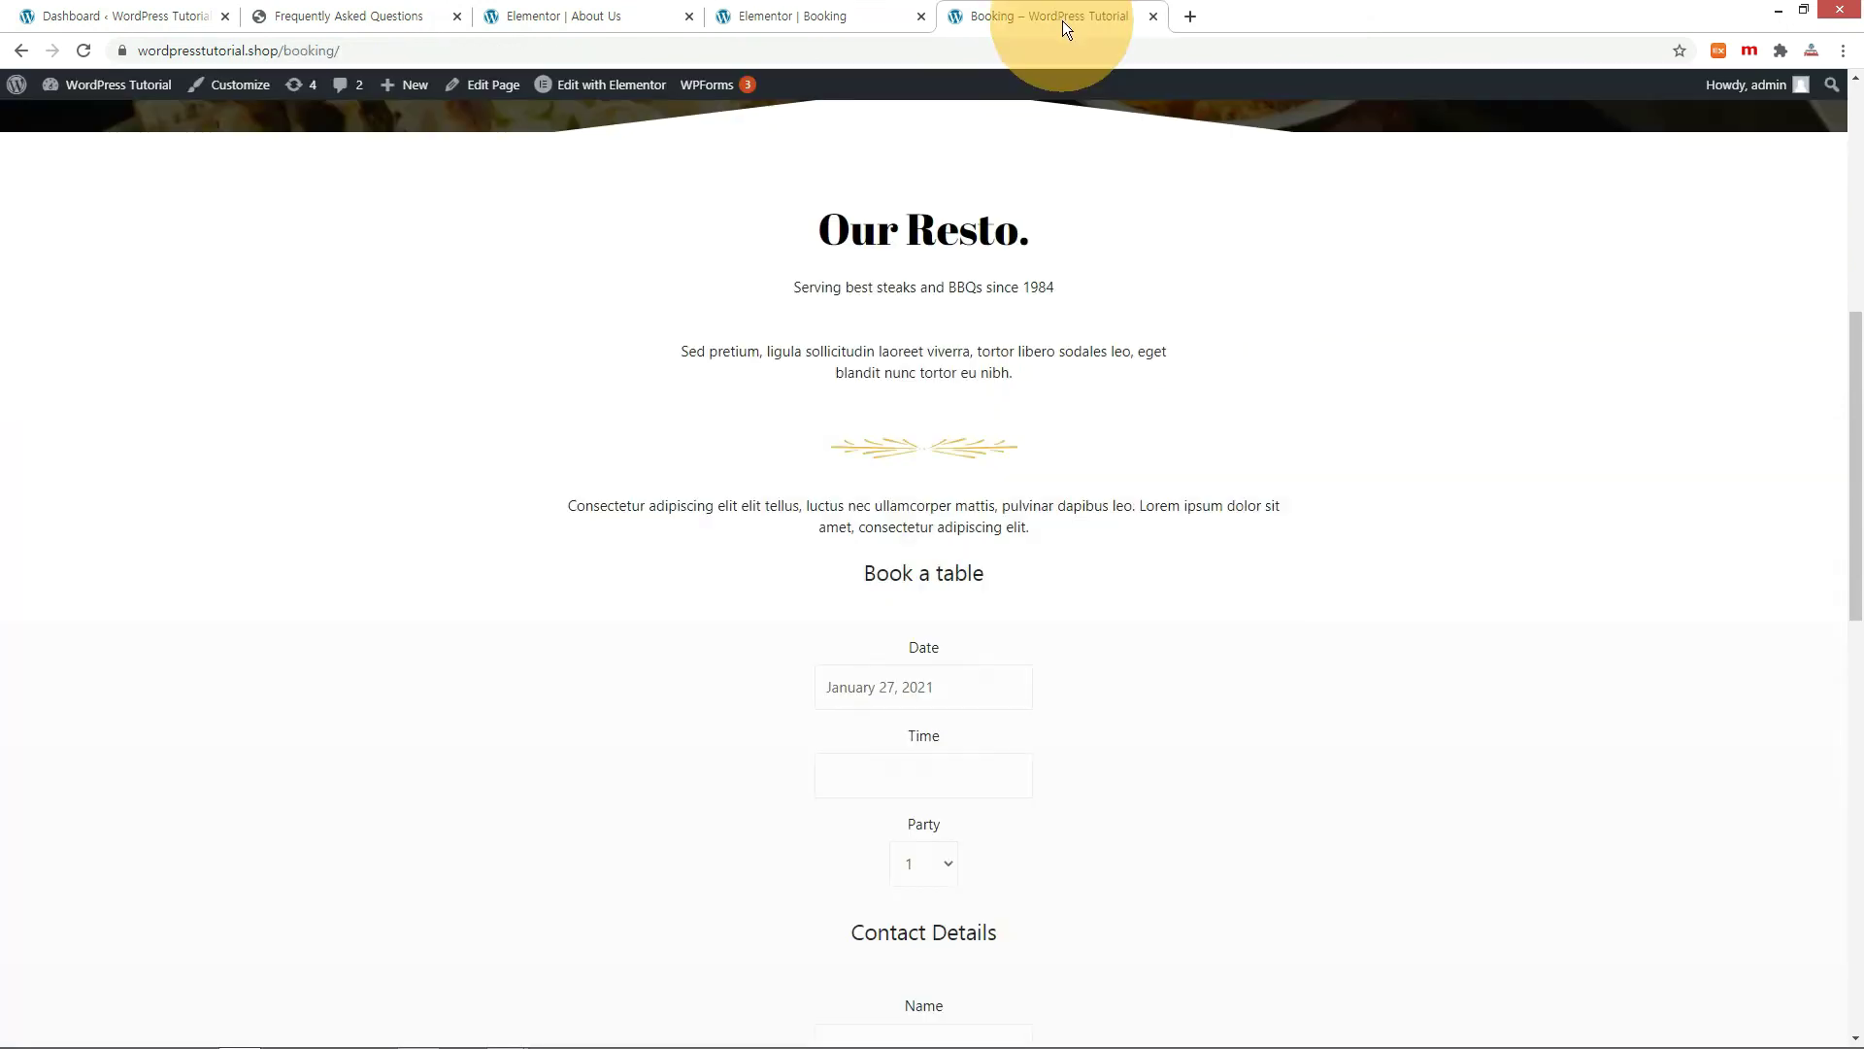
key("F5")
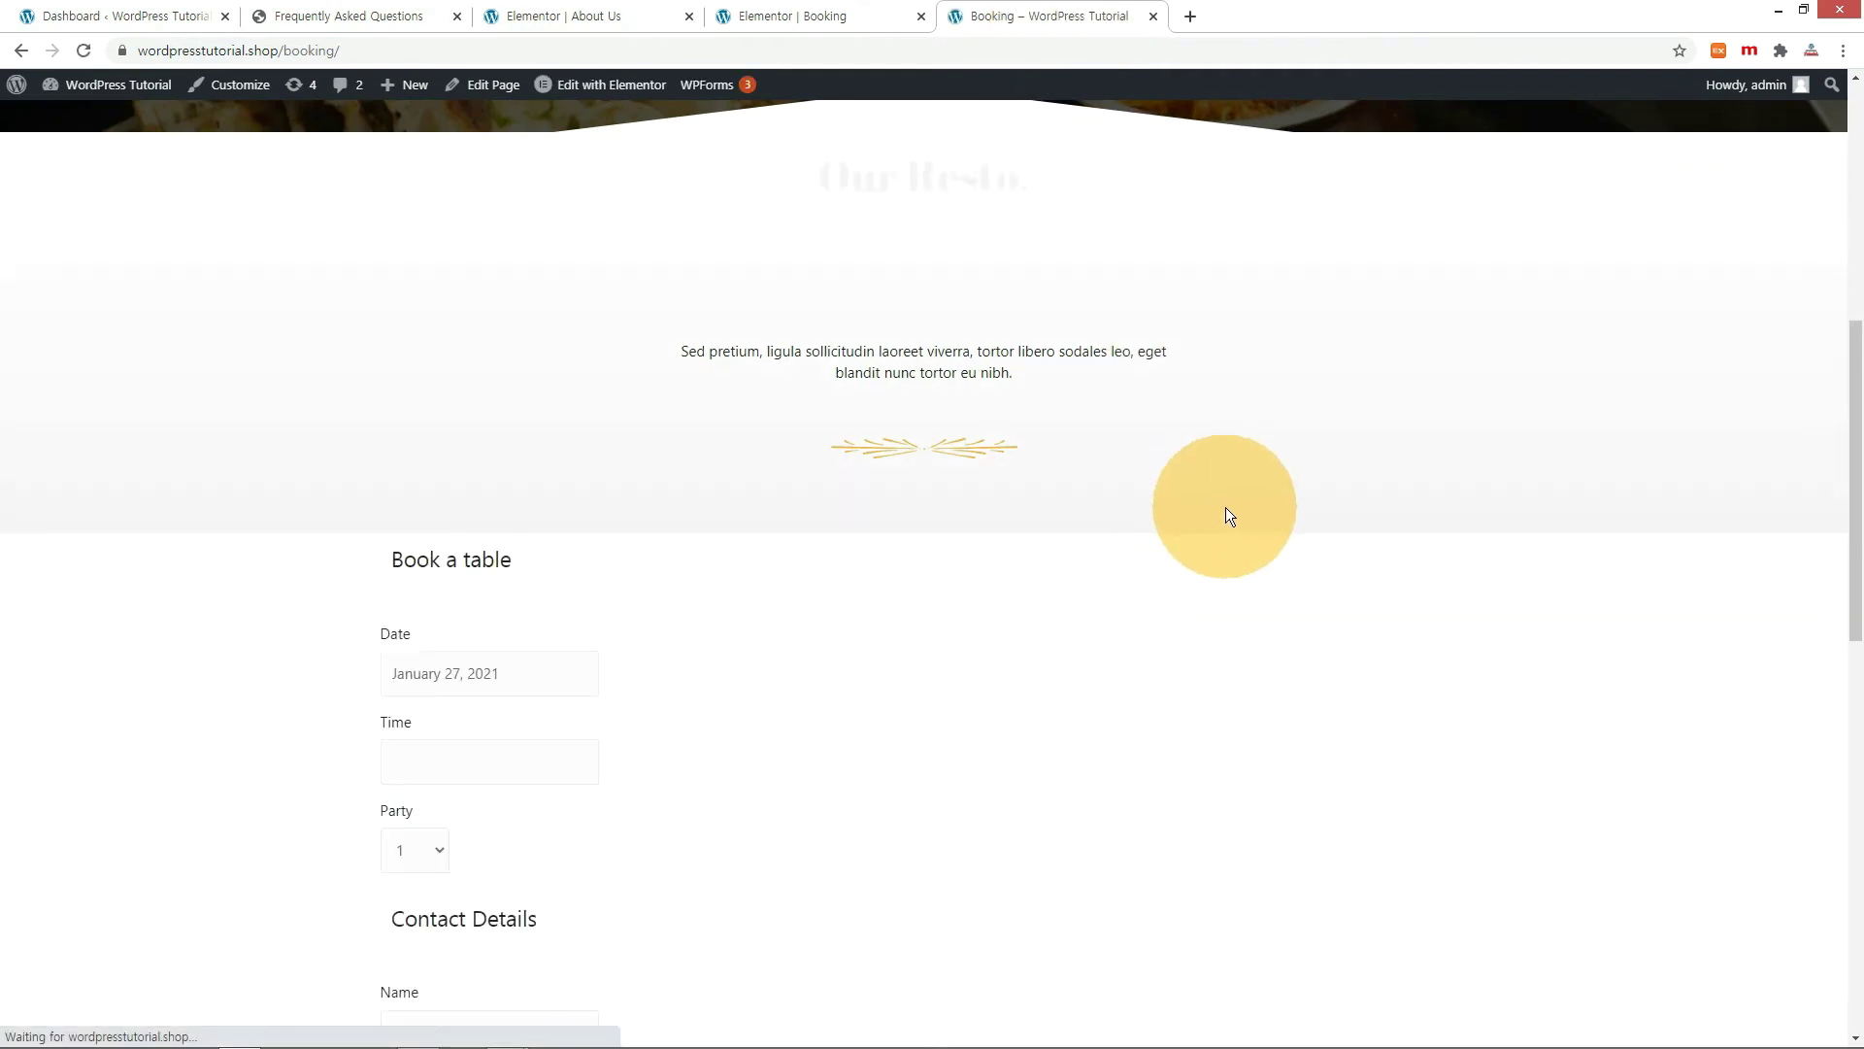
scroll(1248, 667, "down", 5)
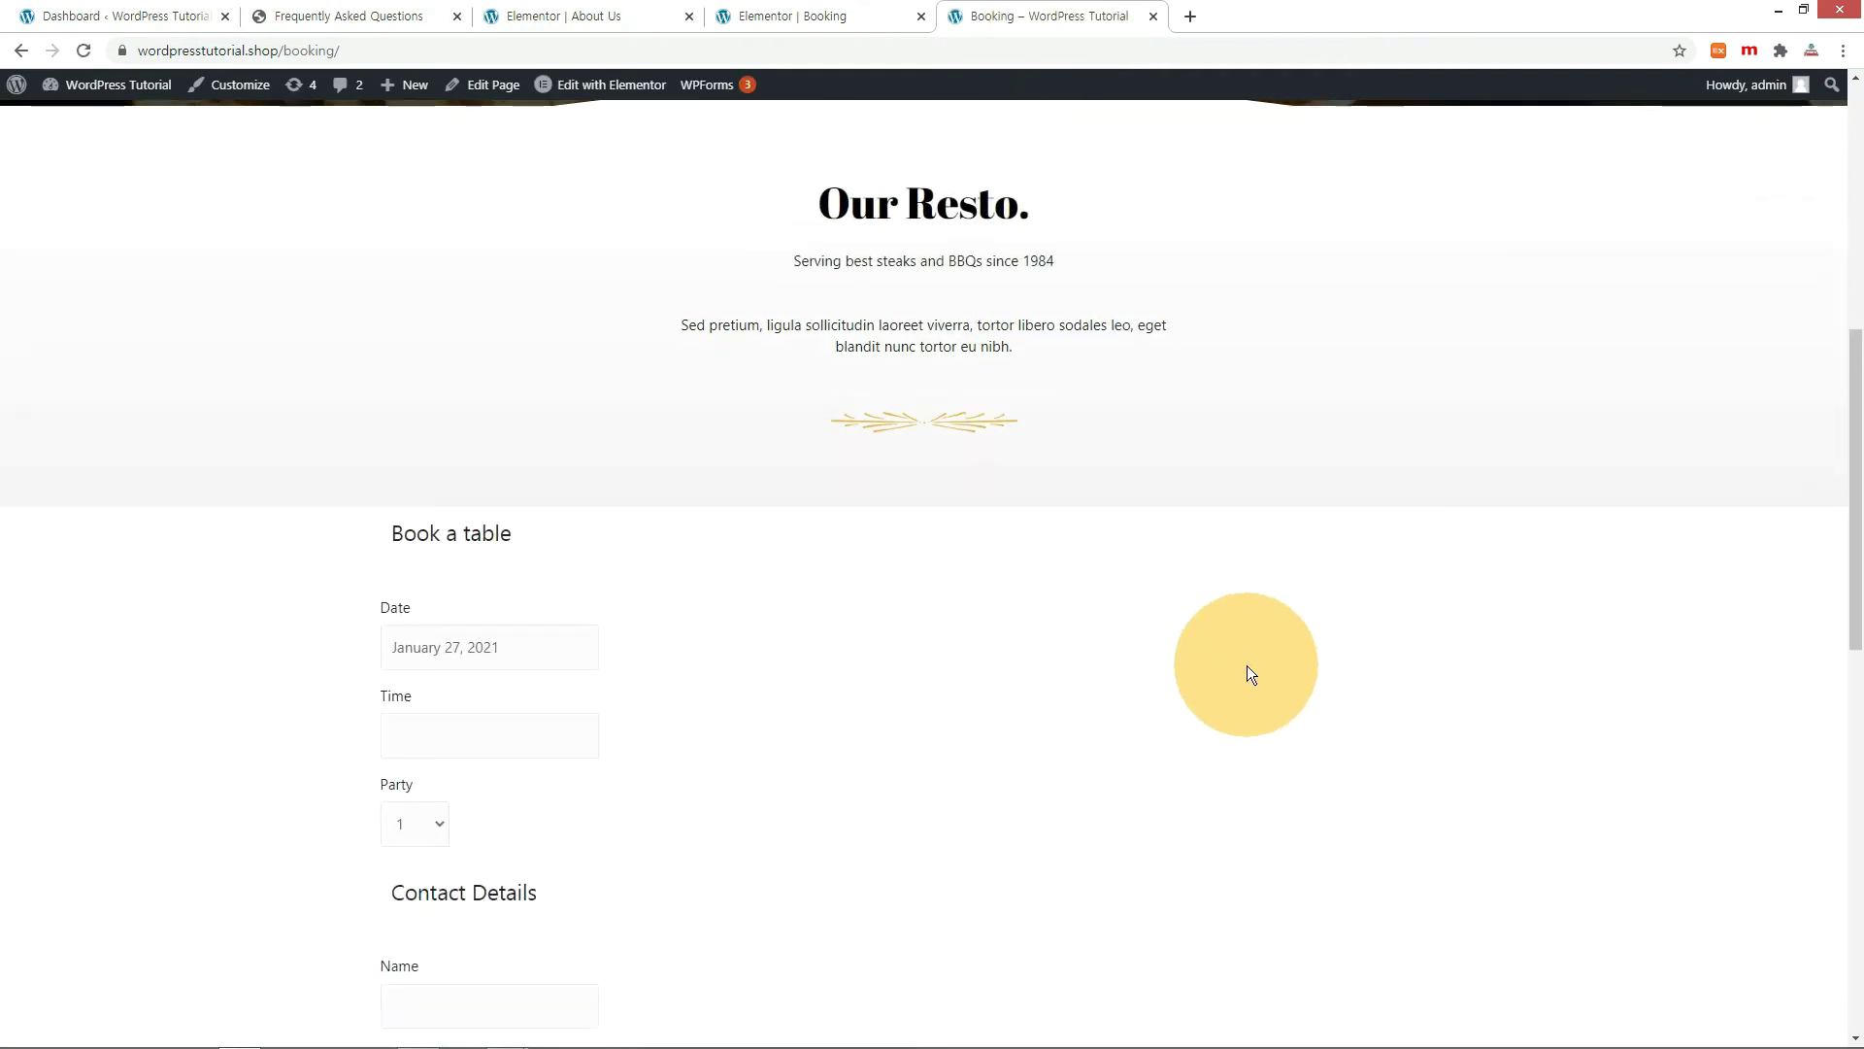
scroll(1247, 666, "up", 2)
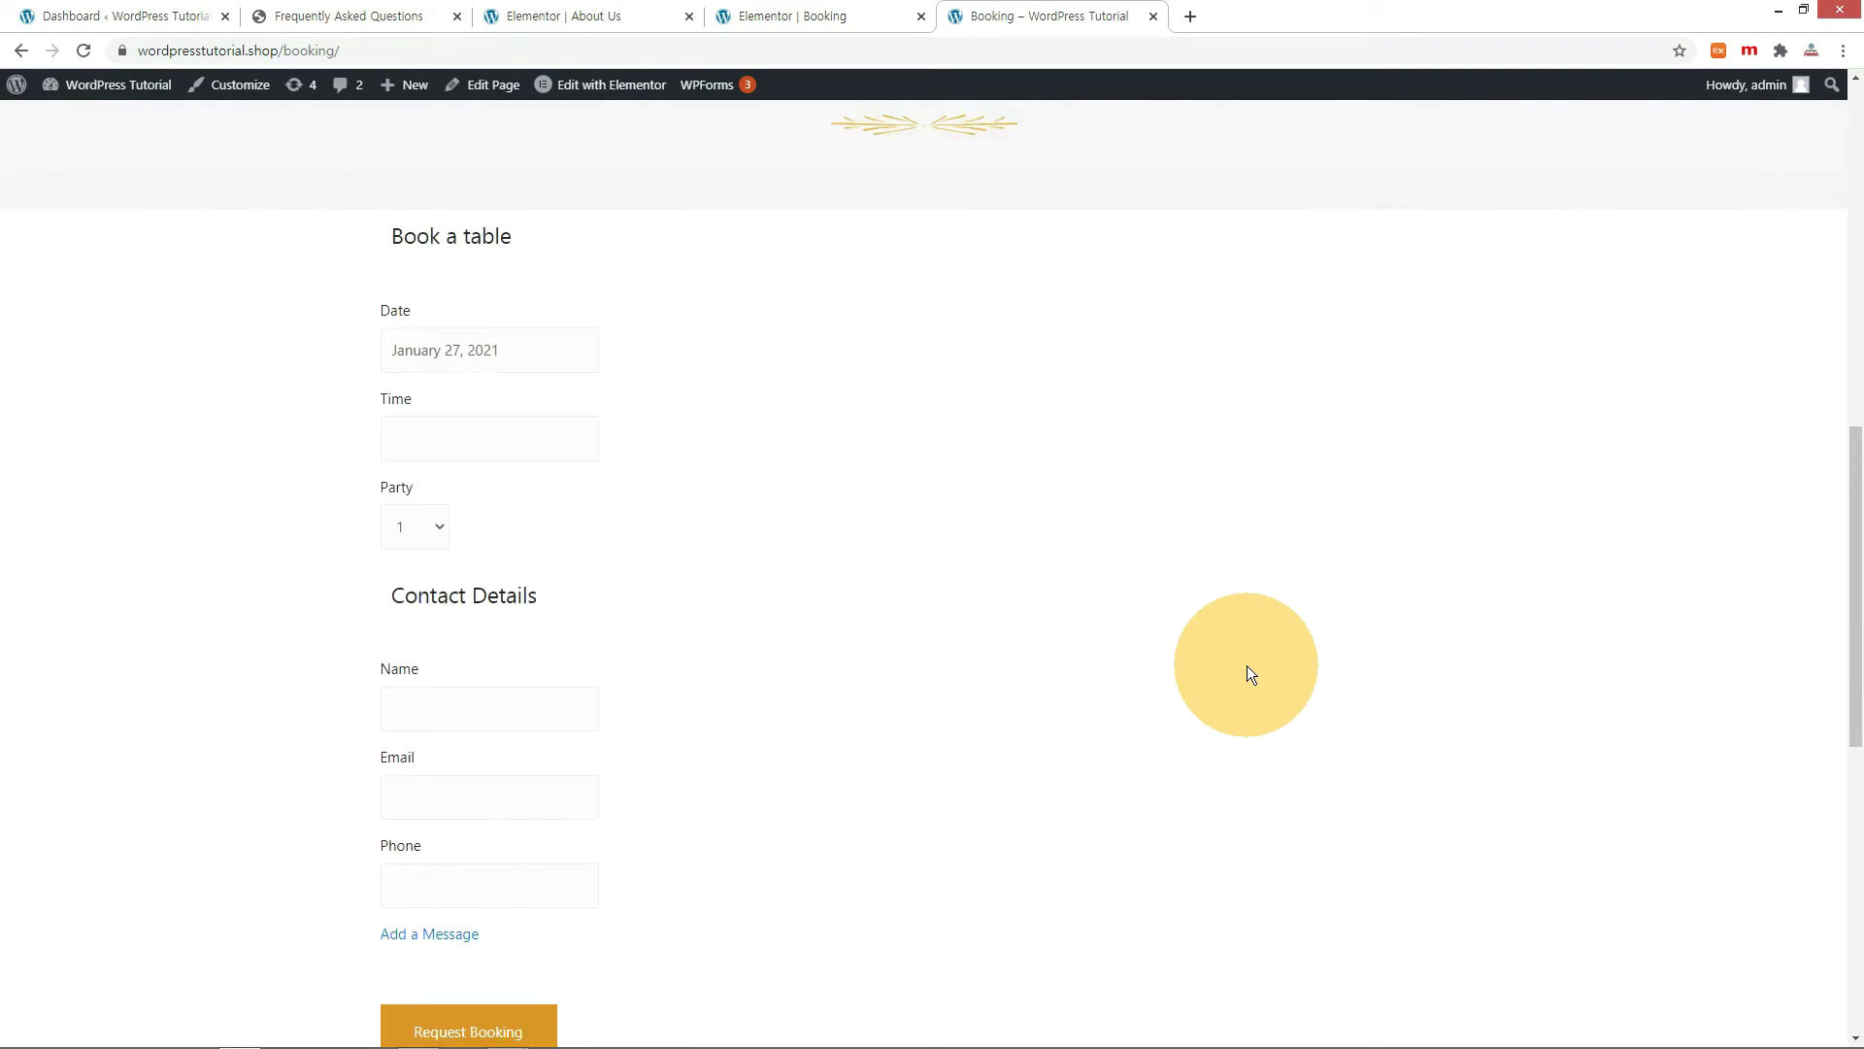
key("ctrl+shift+Tab")
scroll(1086, 389, "up", 4)
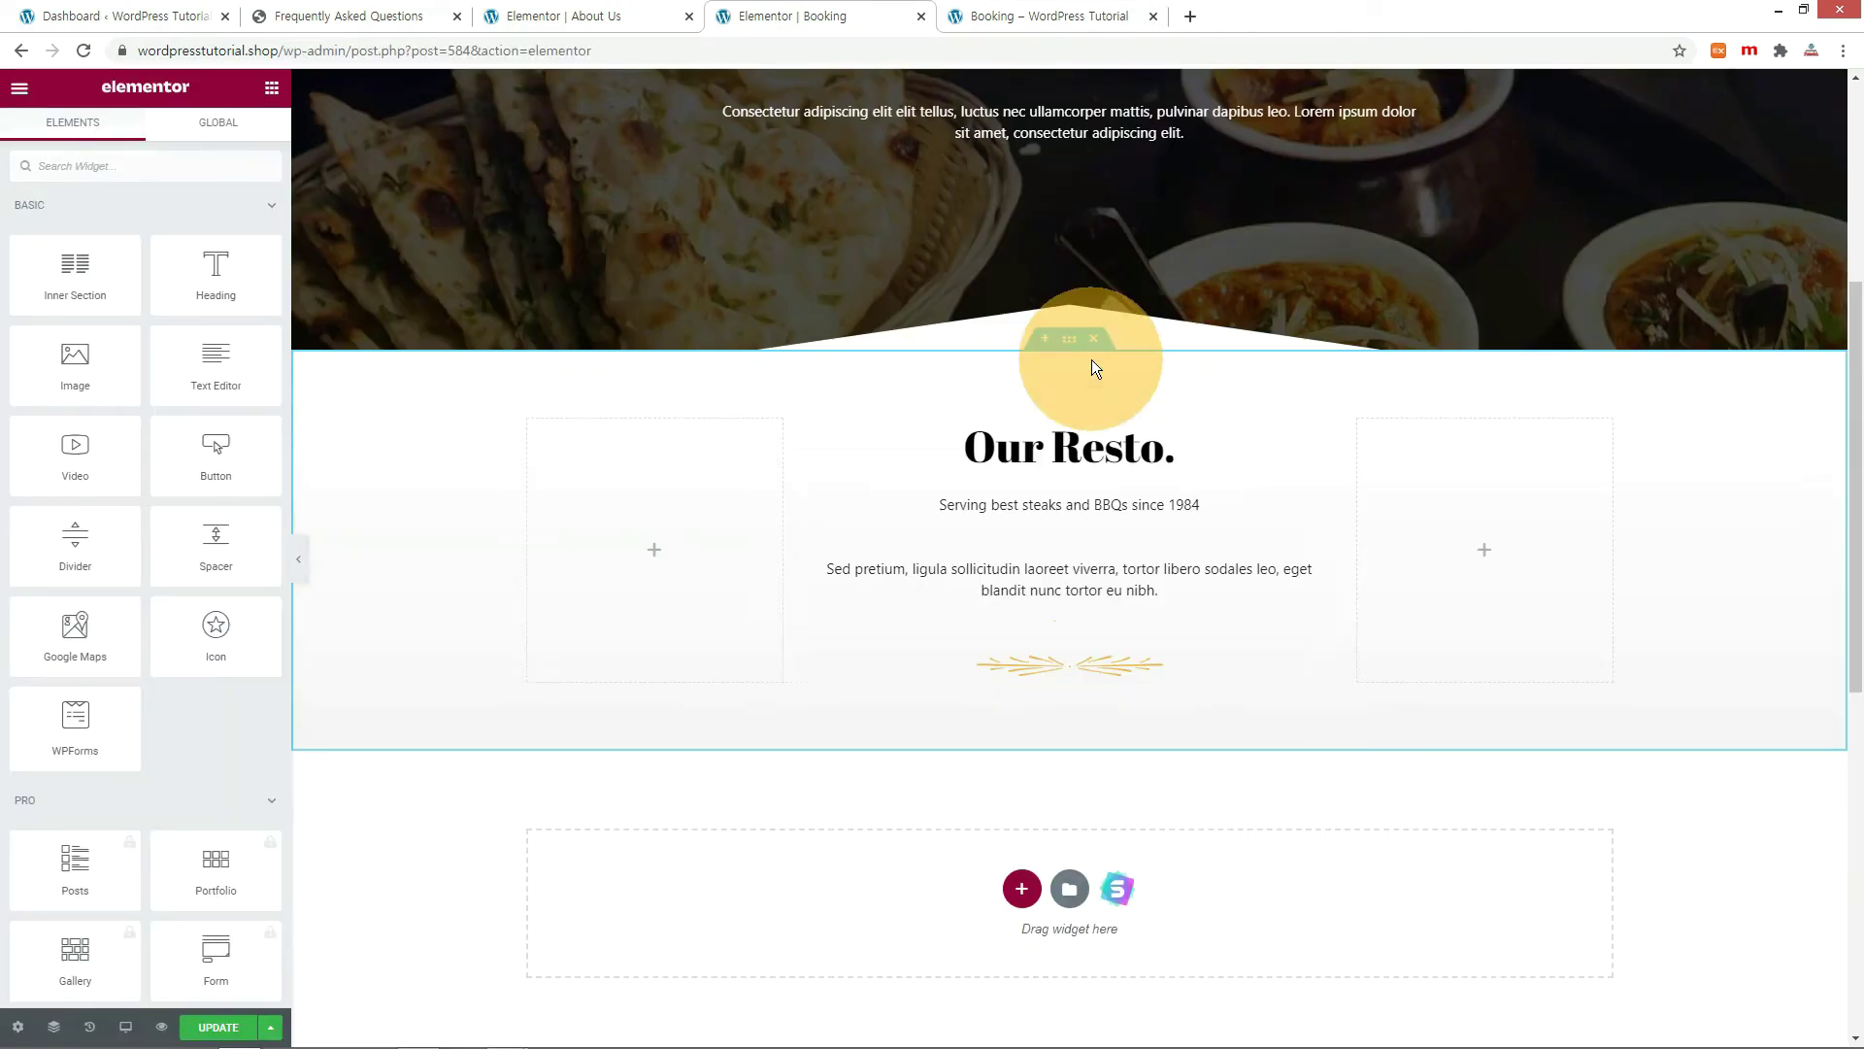
Replace the Serving best steaks tagline with [booking-form], update, and reload the live page.
left_click(1066, 507)
left_click_drag(153, 404, 41, 312)
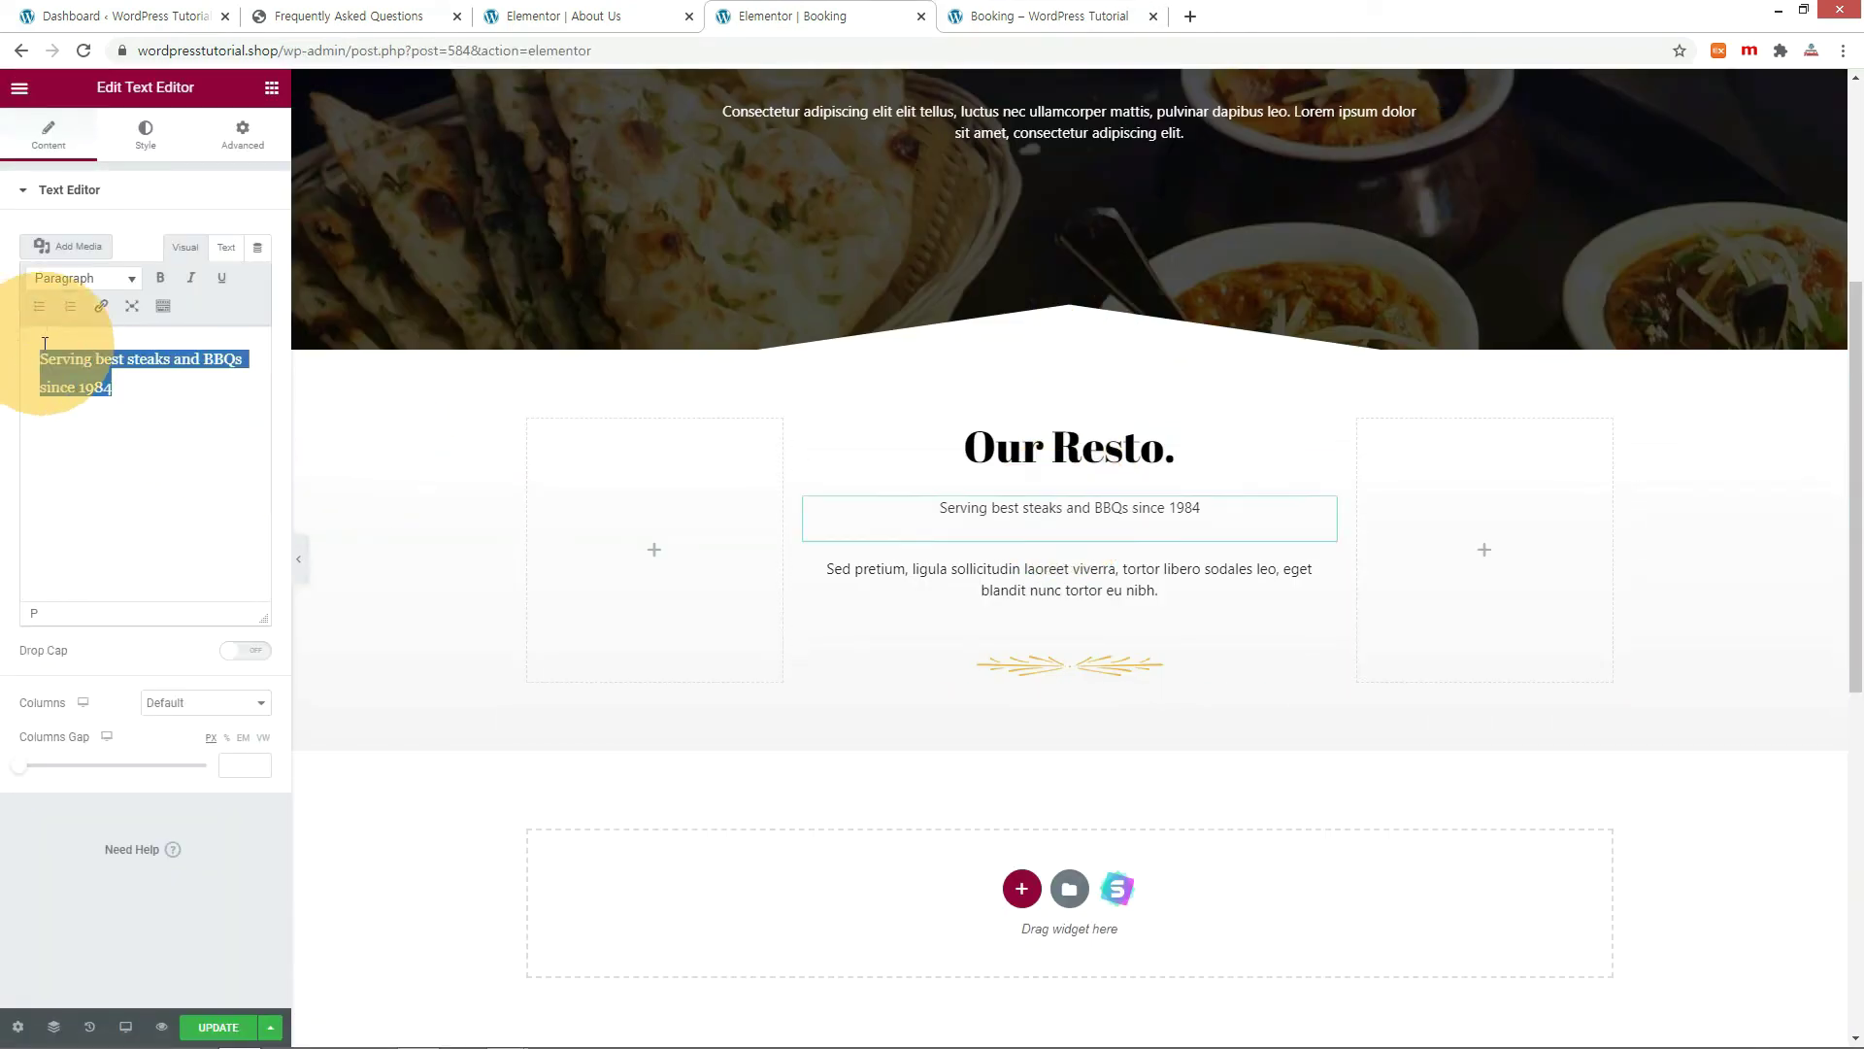
type("[booking-form]")
left_click(234, 1022)
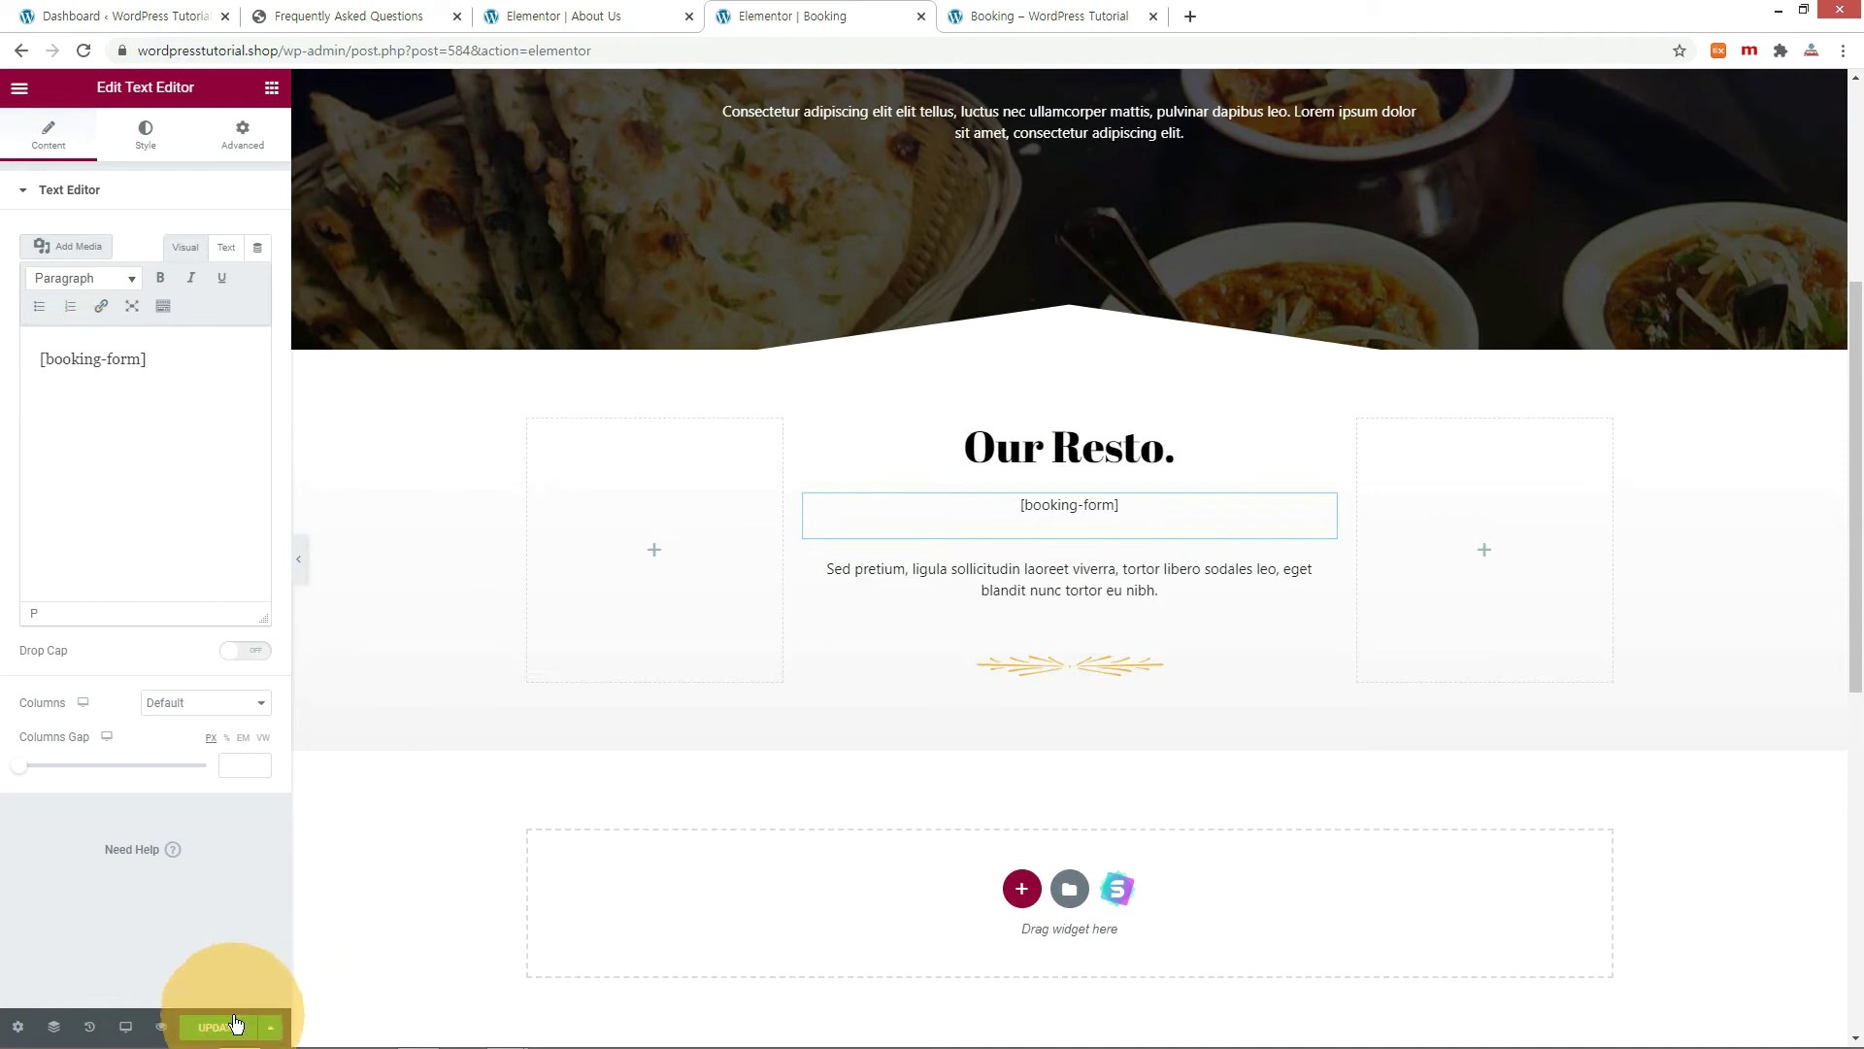
key("ctrl+Tab")
key("F5")
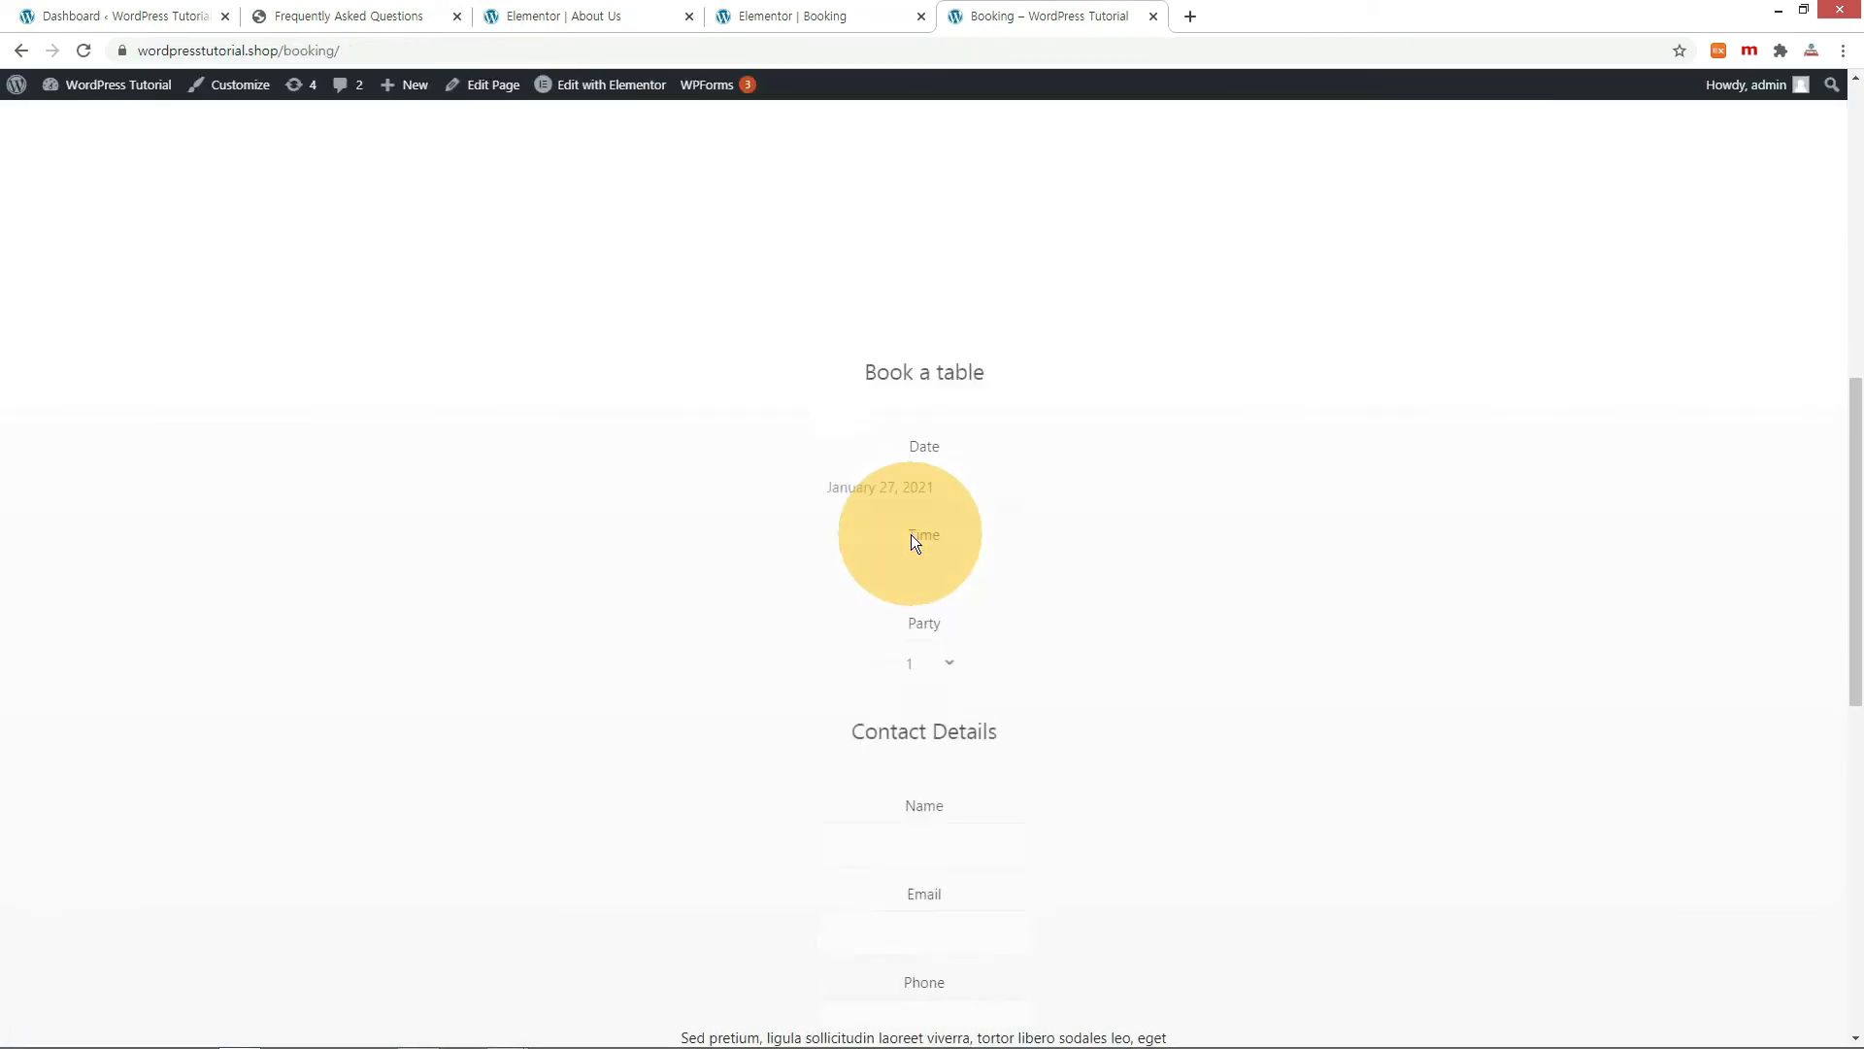
Rename the Our Resto. heading to 'Booking.', save, and reload the live page.
key("ctrl+shift+Tab")
type("B")
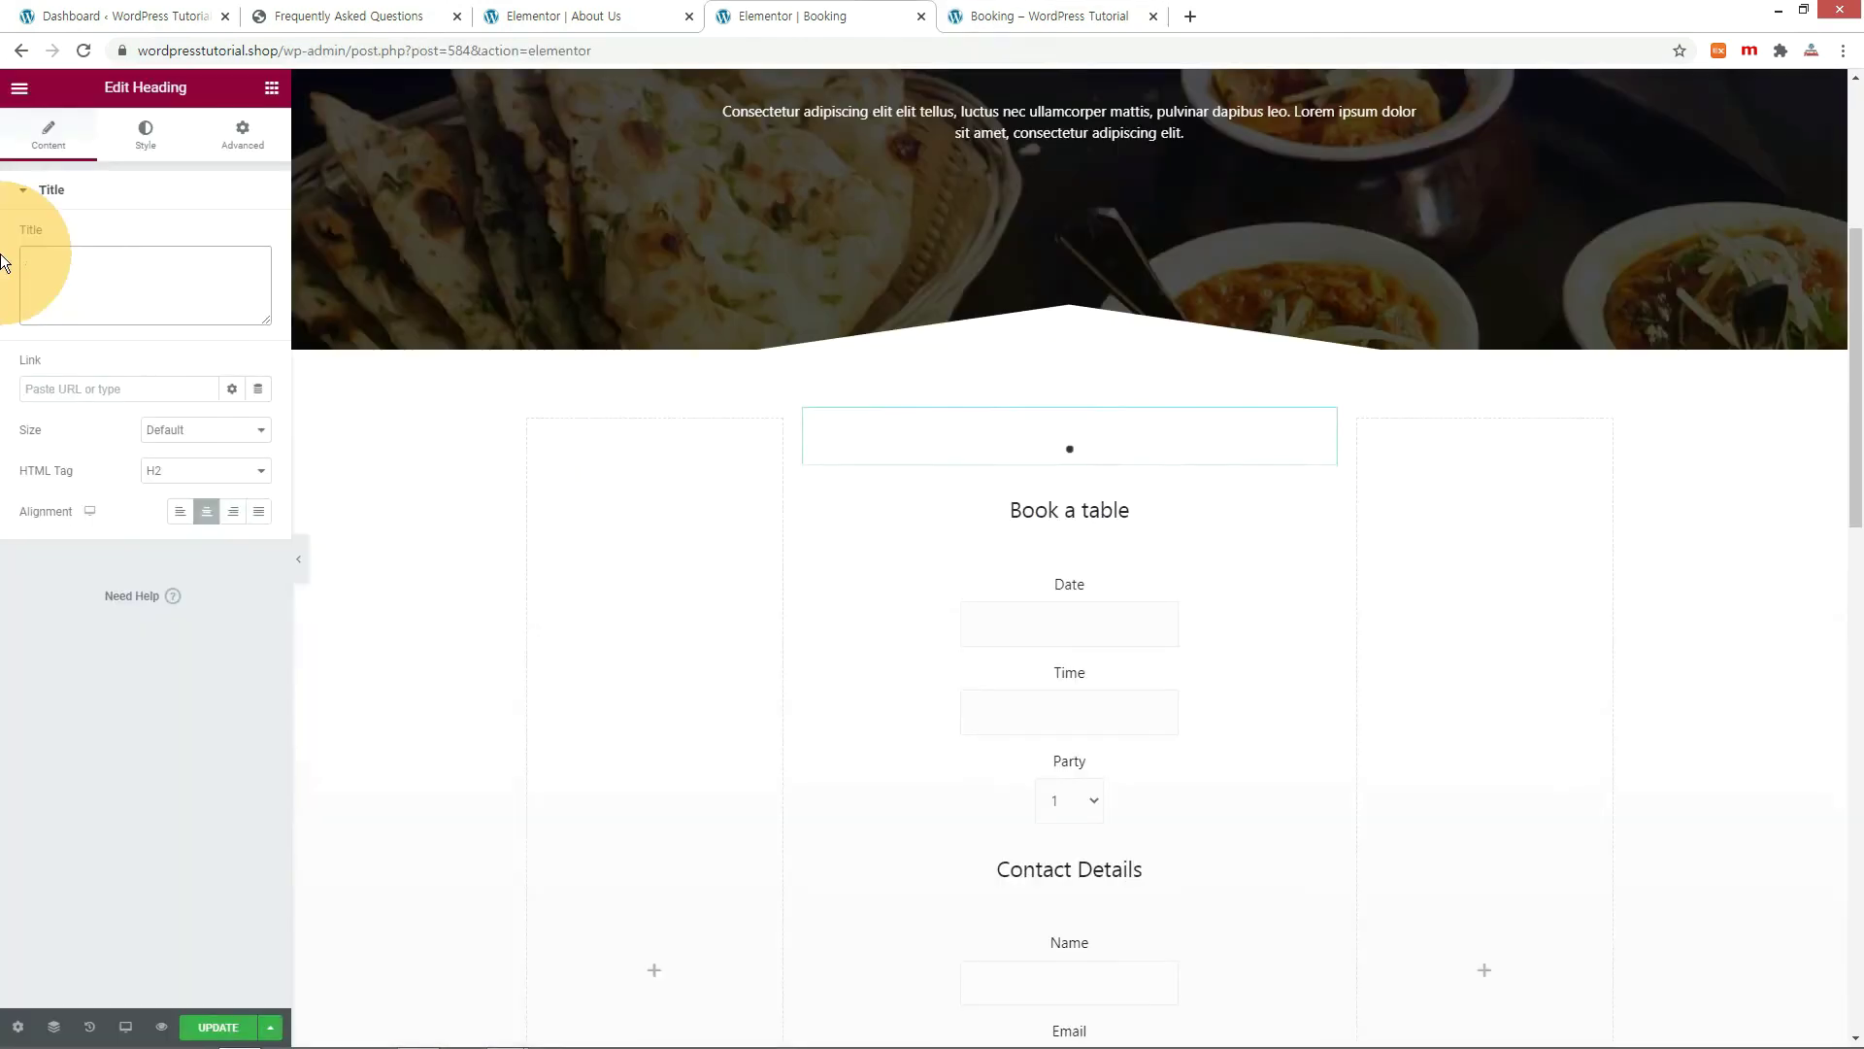
type("ooking.")
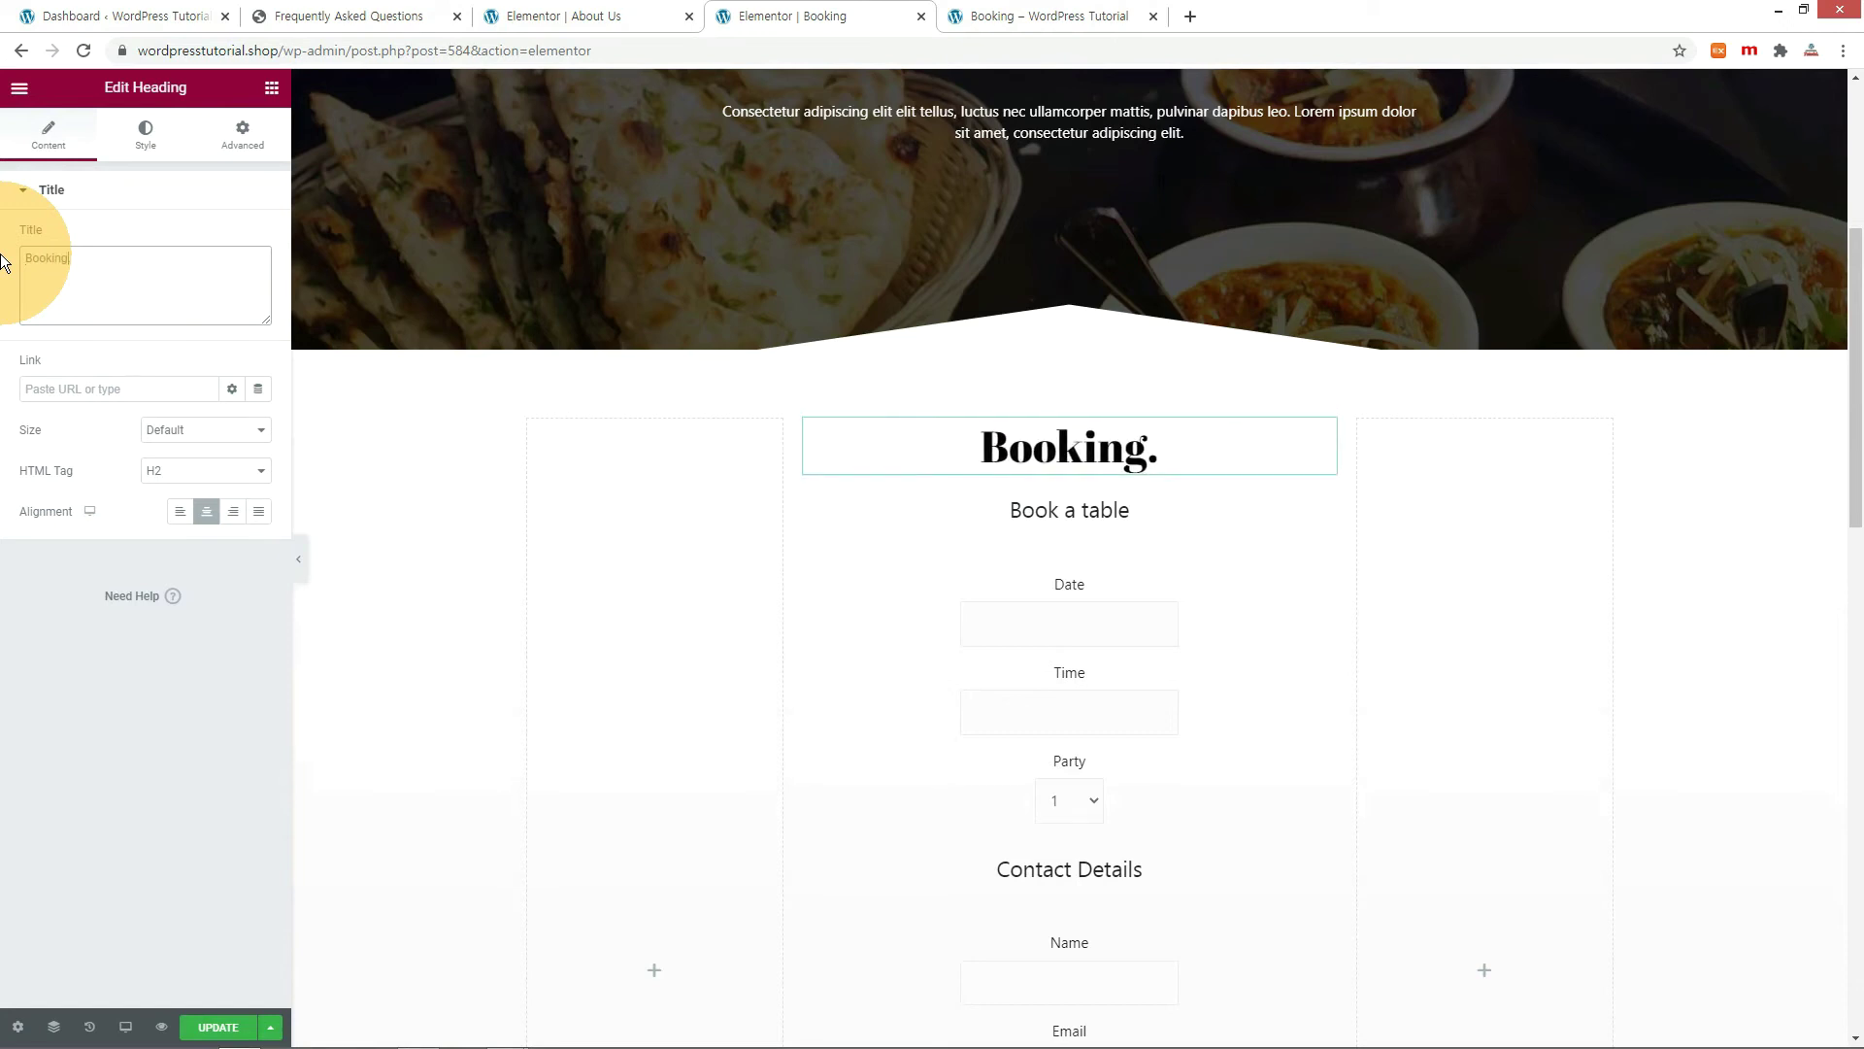
key("ctrl+s")
key("ctrl+Tab")
key("F5")
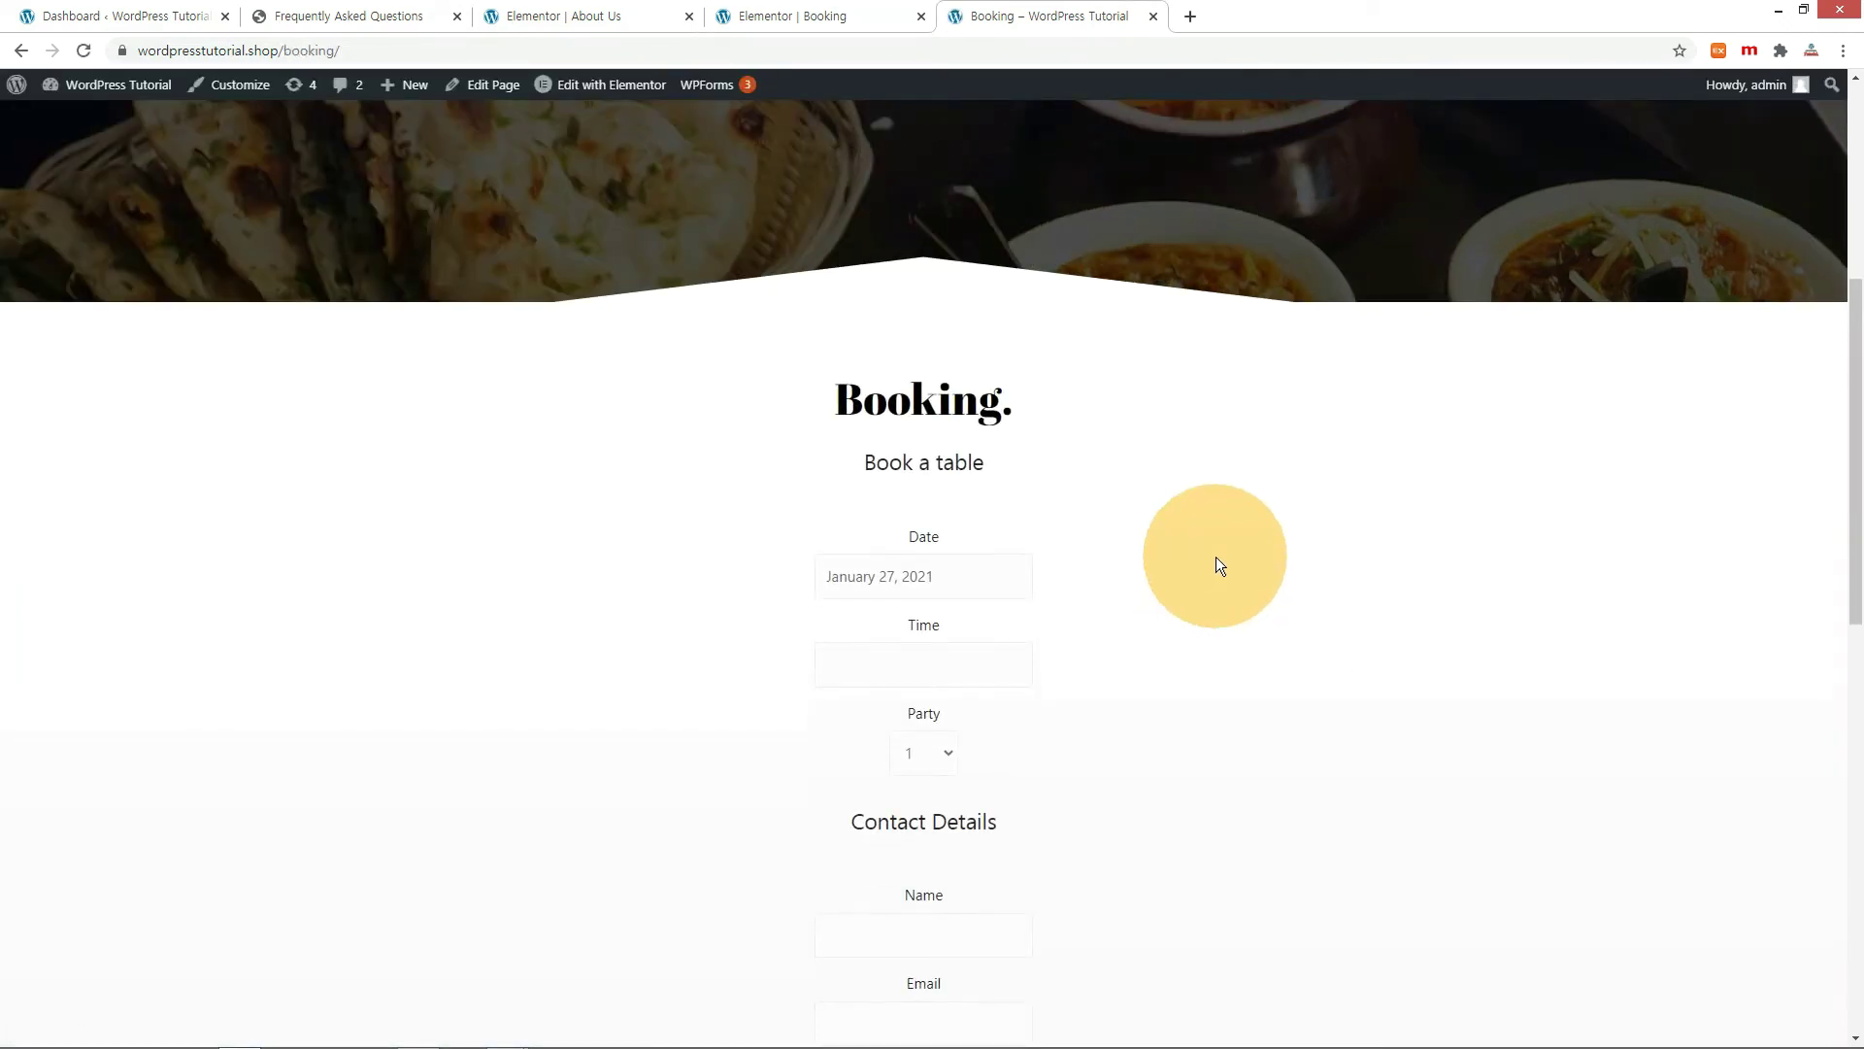
scroll(1217, 557, "down", 2)
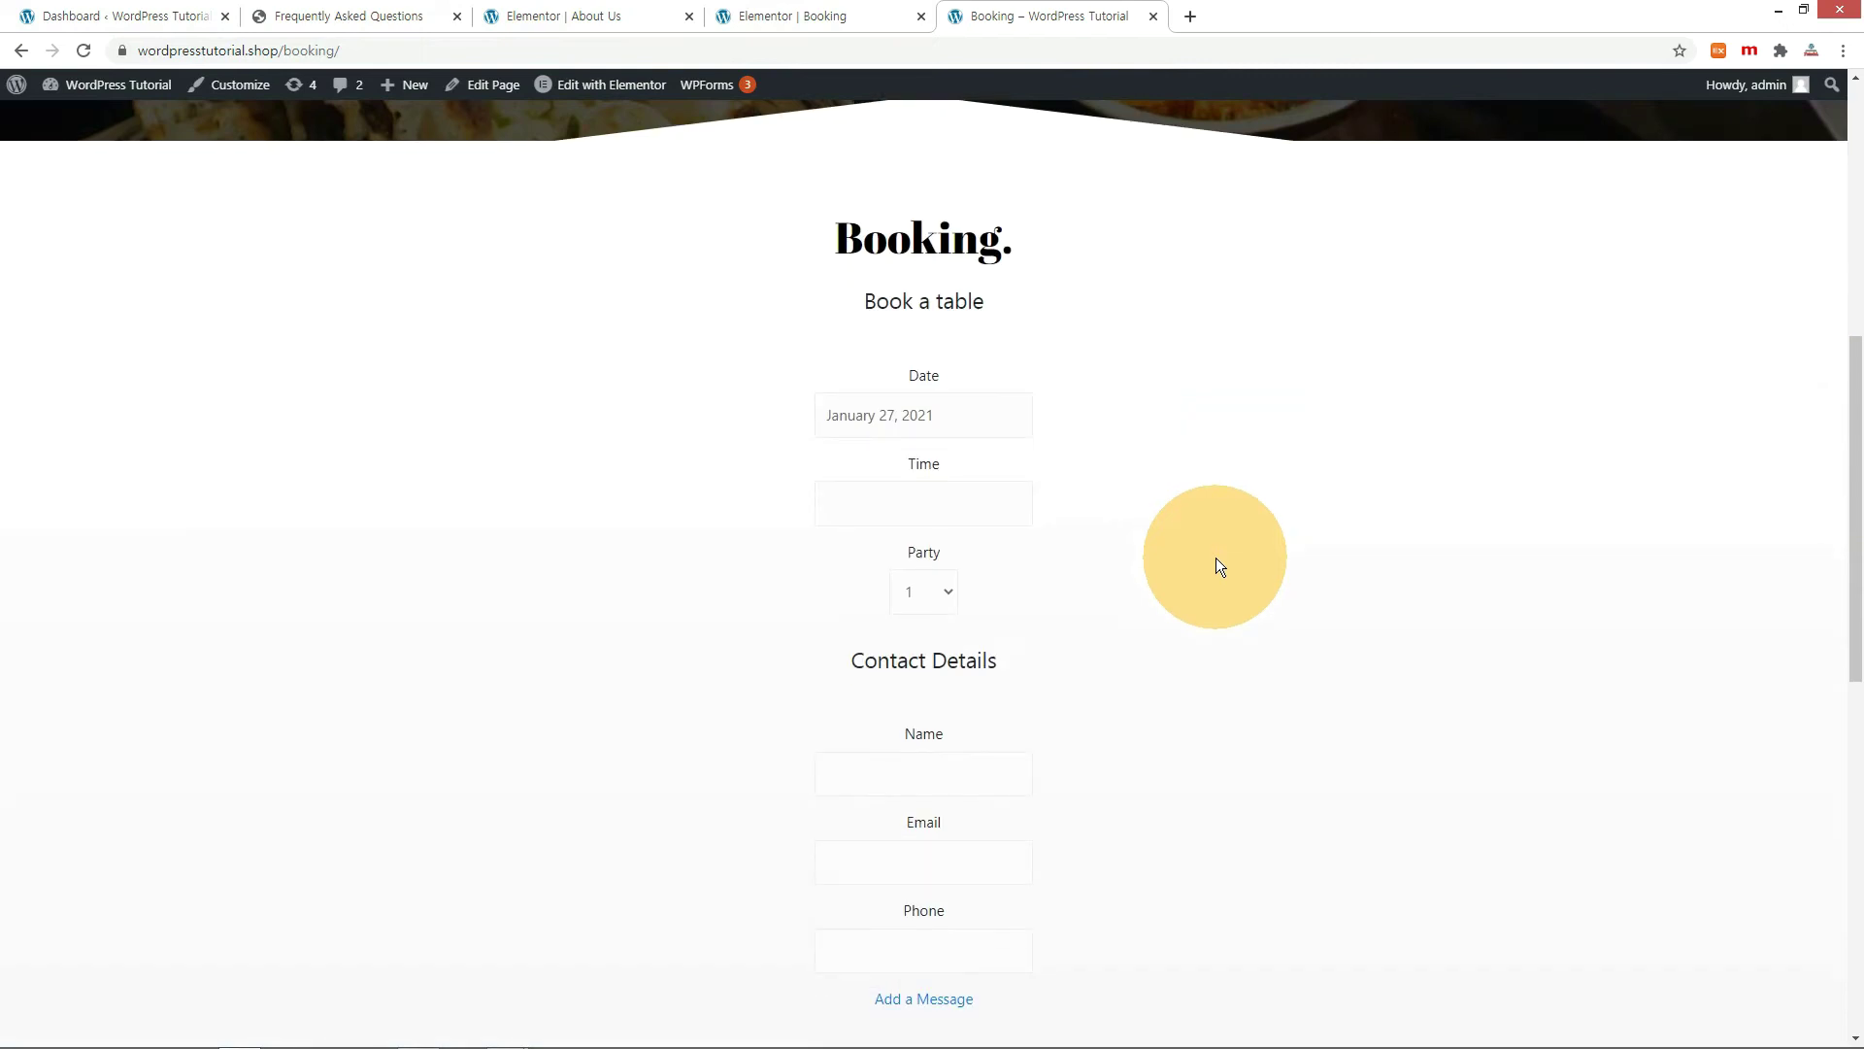
Choose February 3, 2021 at 3:00 PM for a party of 4 in the booking form.
scroll(1218, 561, "down", 2)
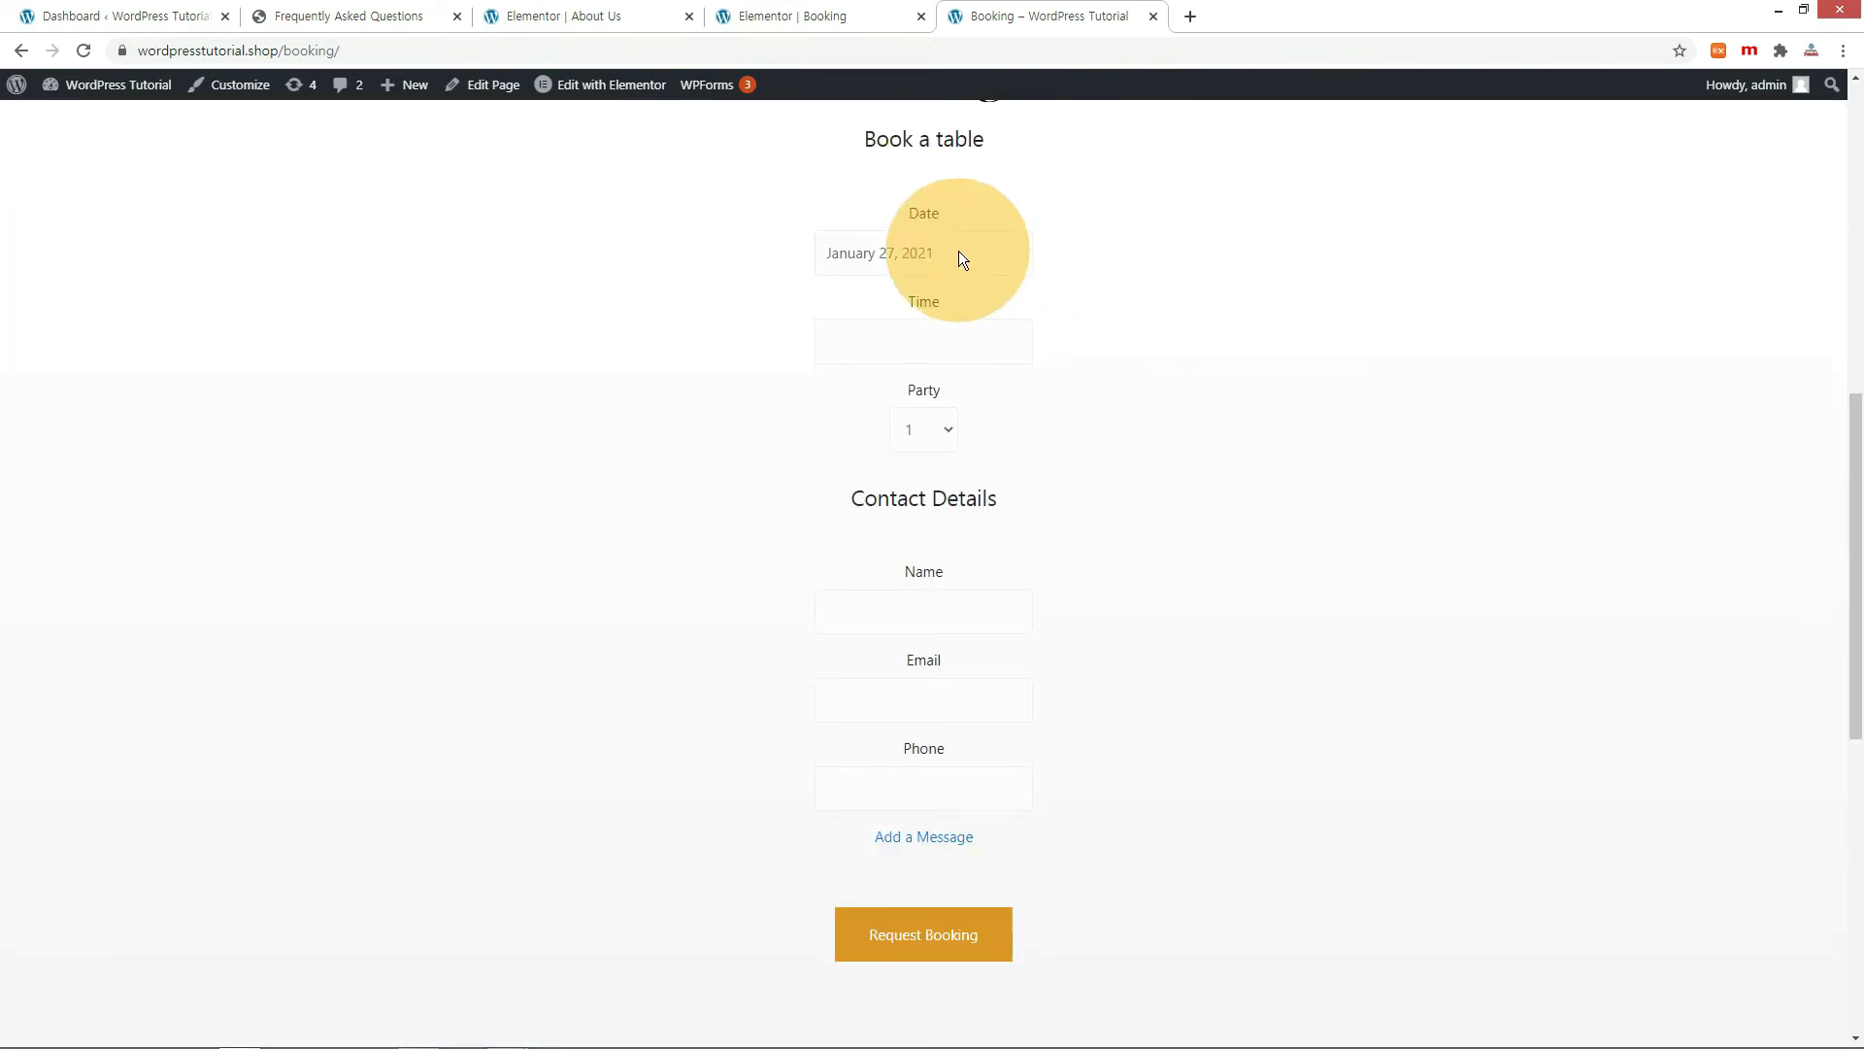
left_click(958, 254)
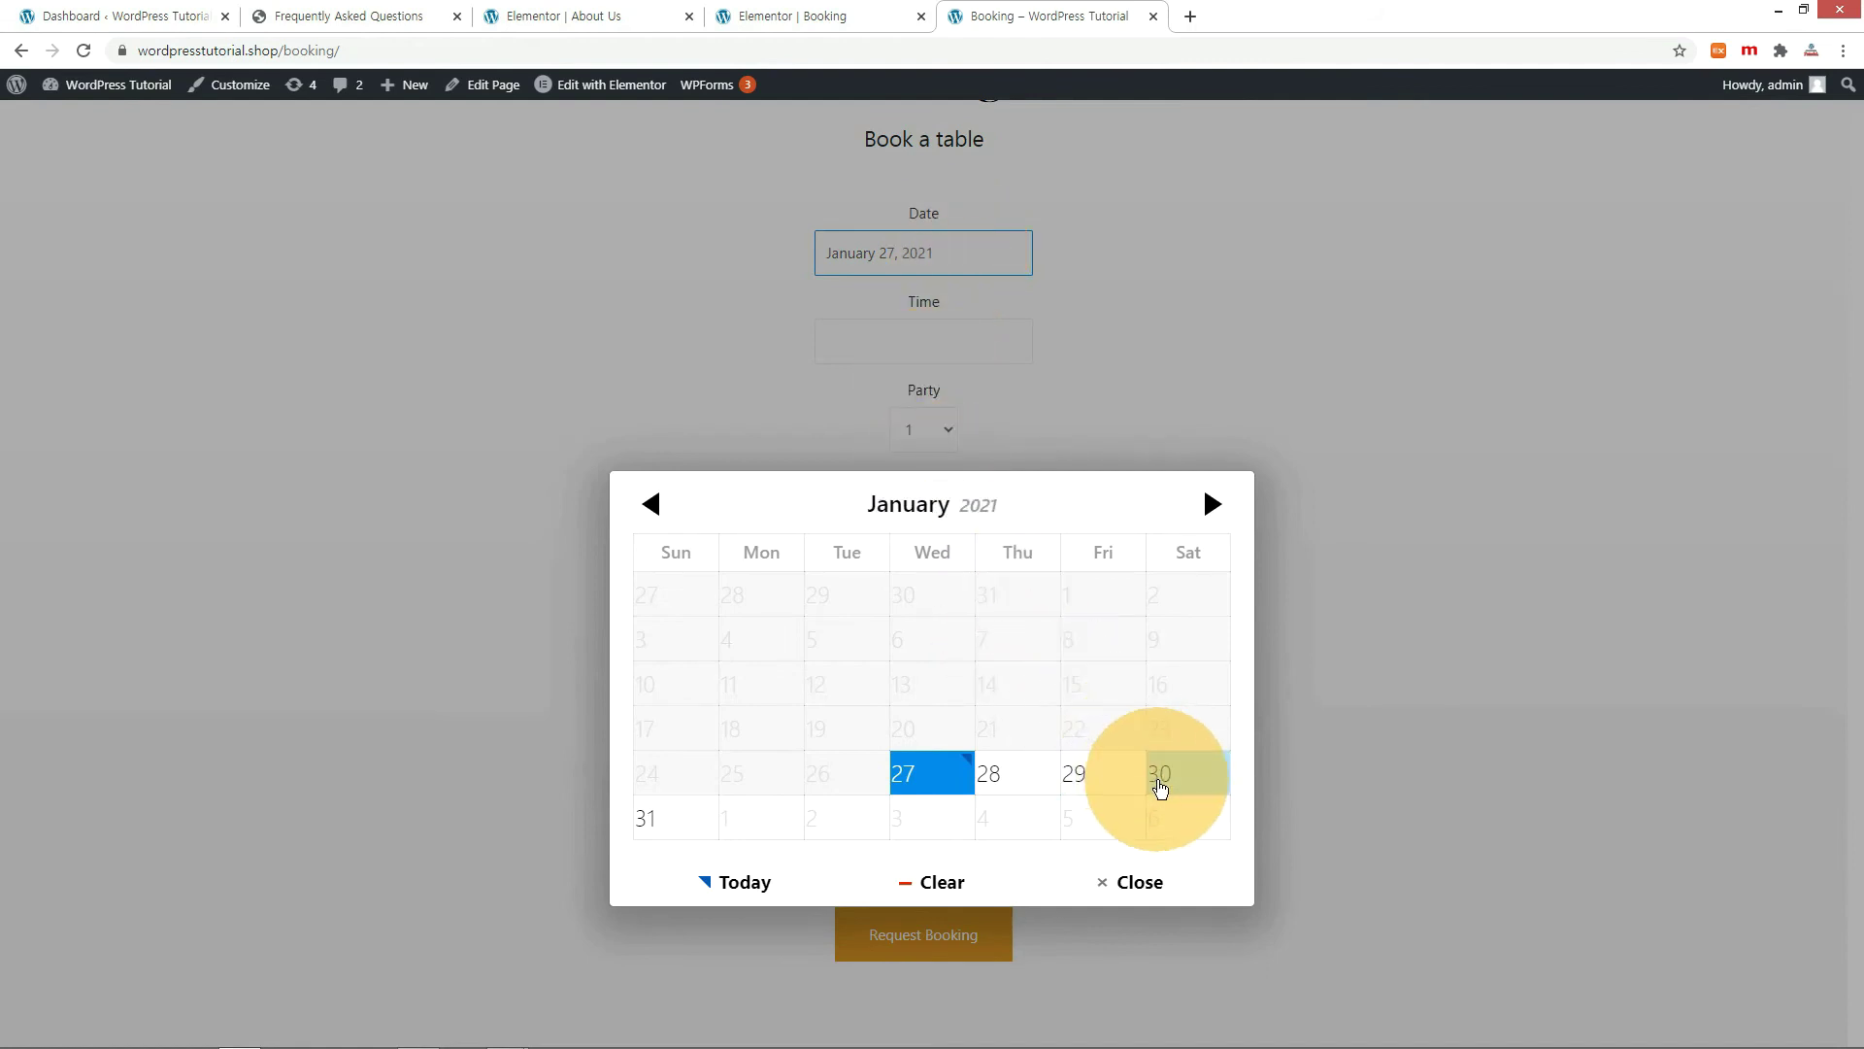
left_click(1211, 504)
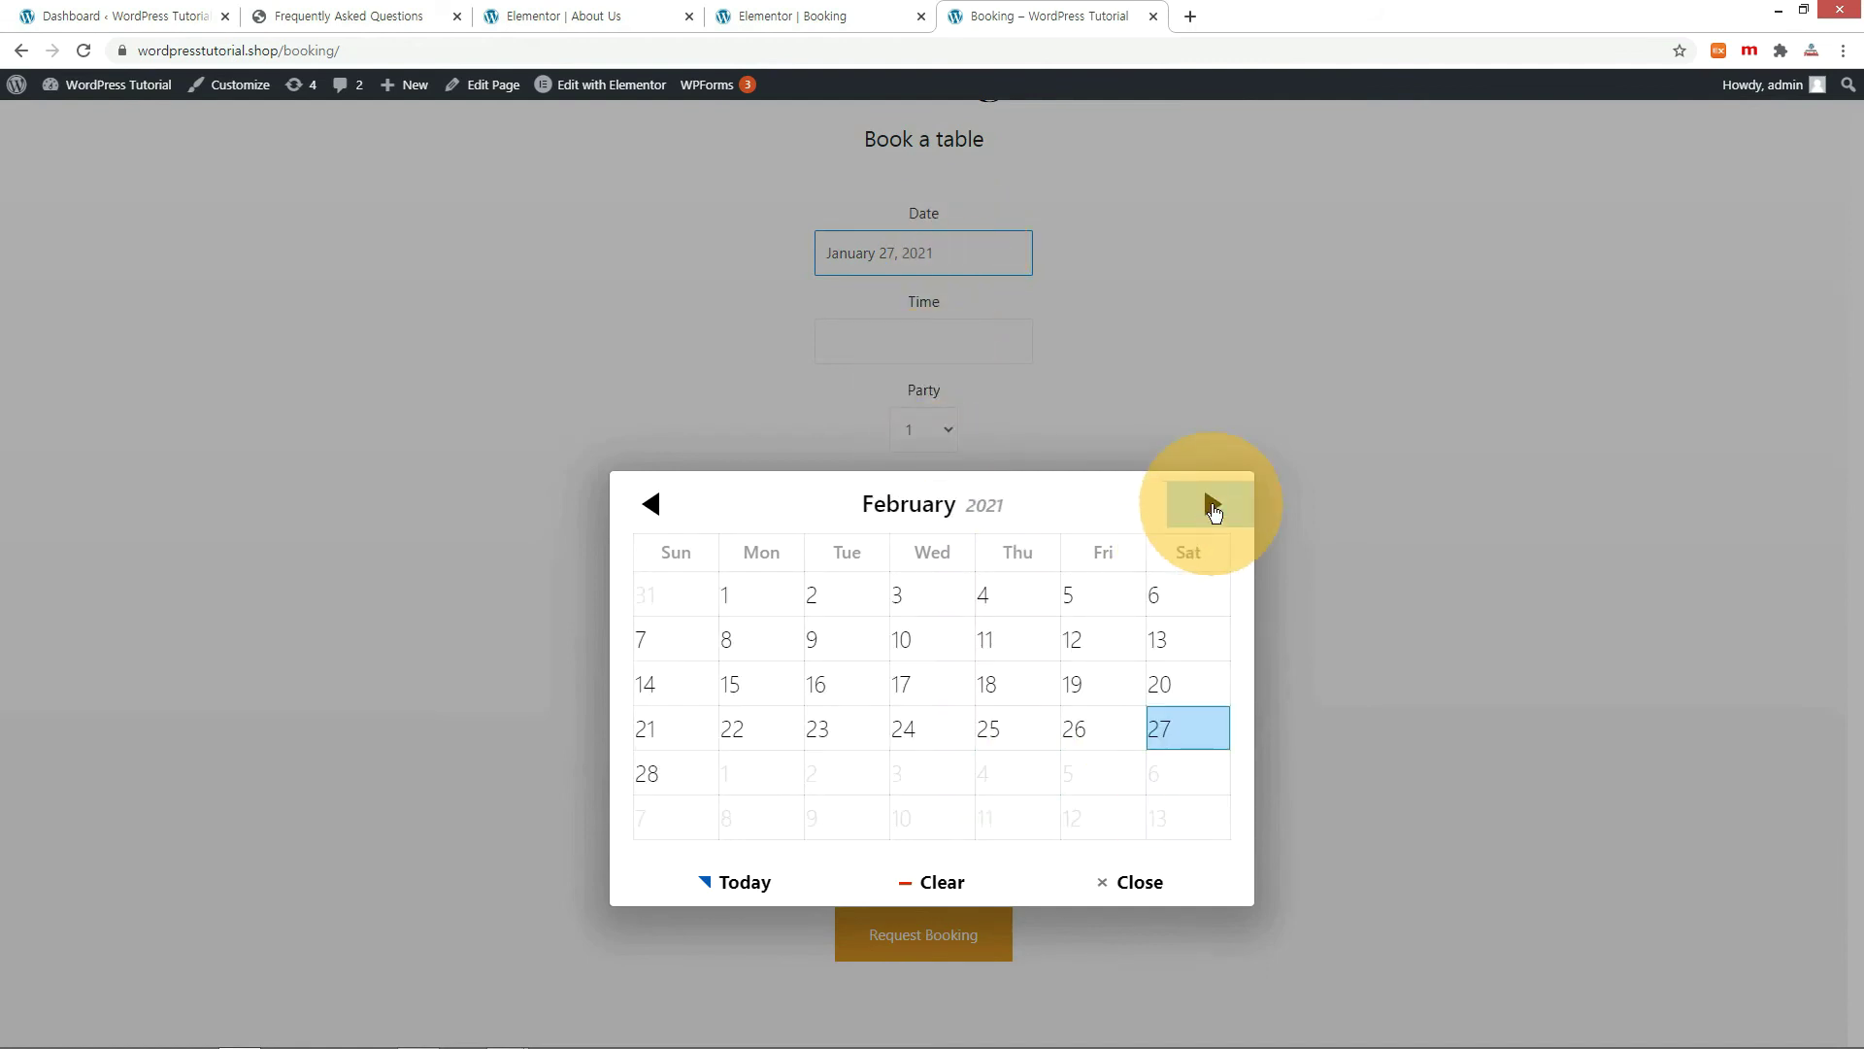
left_click(928, 596)
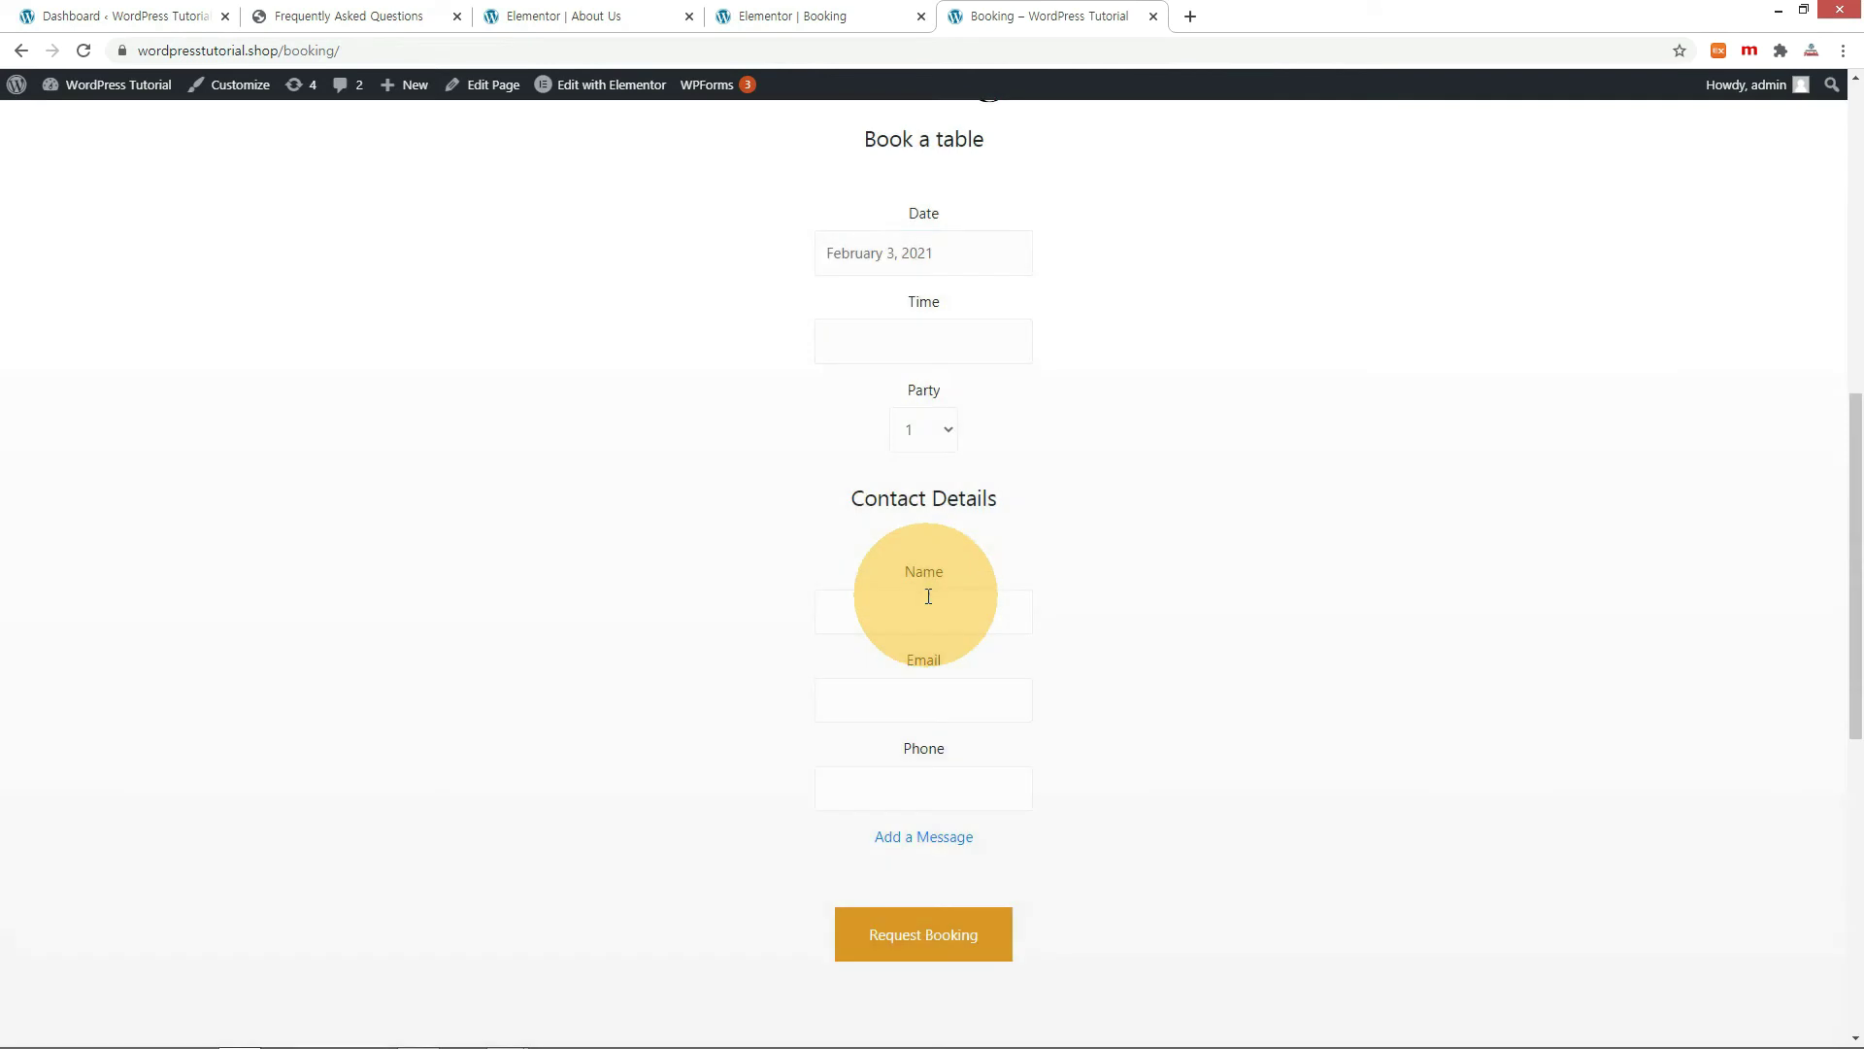
left_click(937, 348)
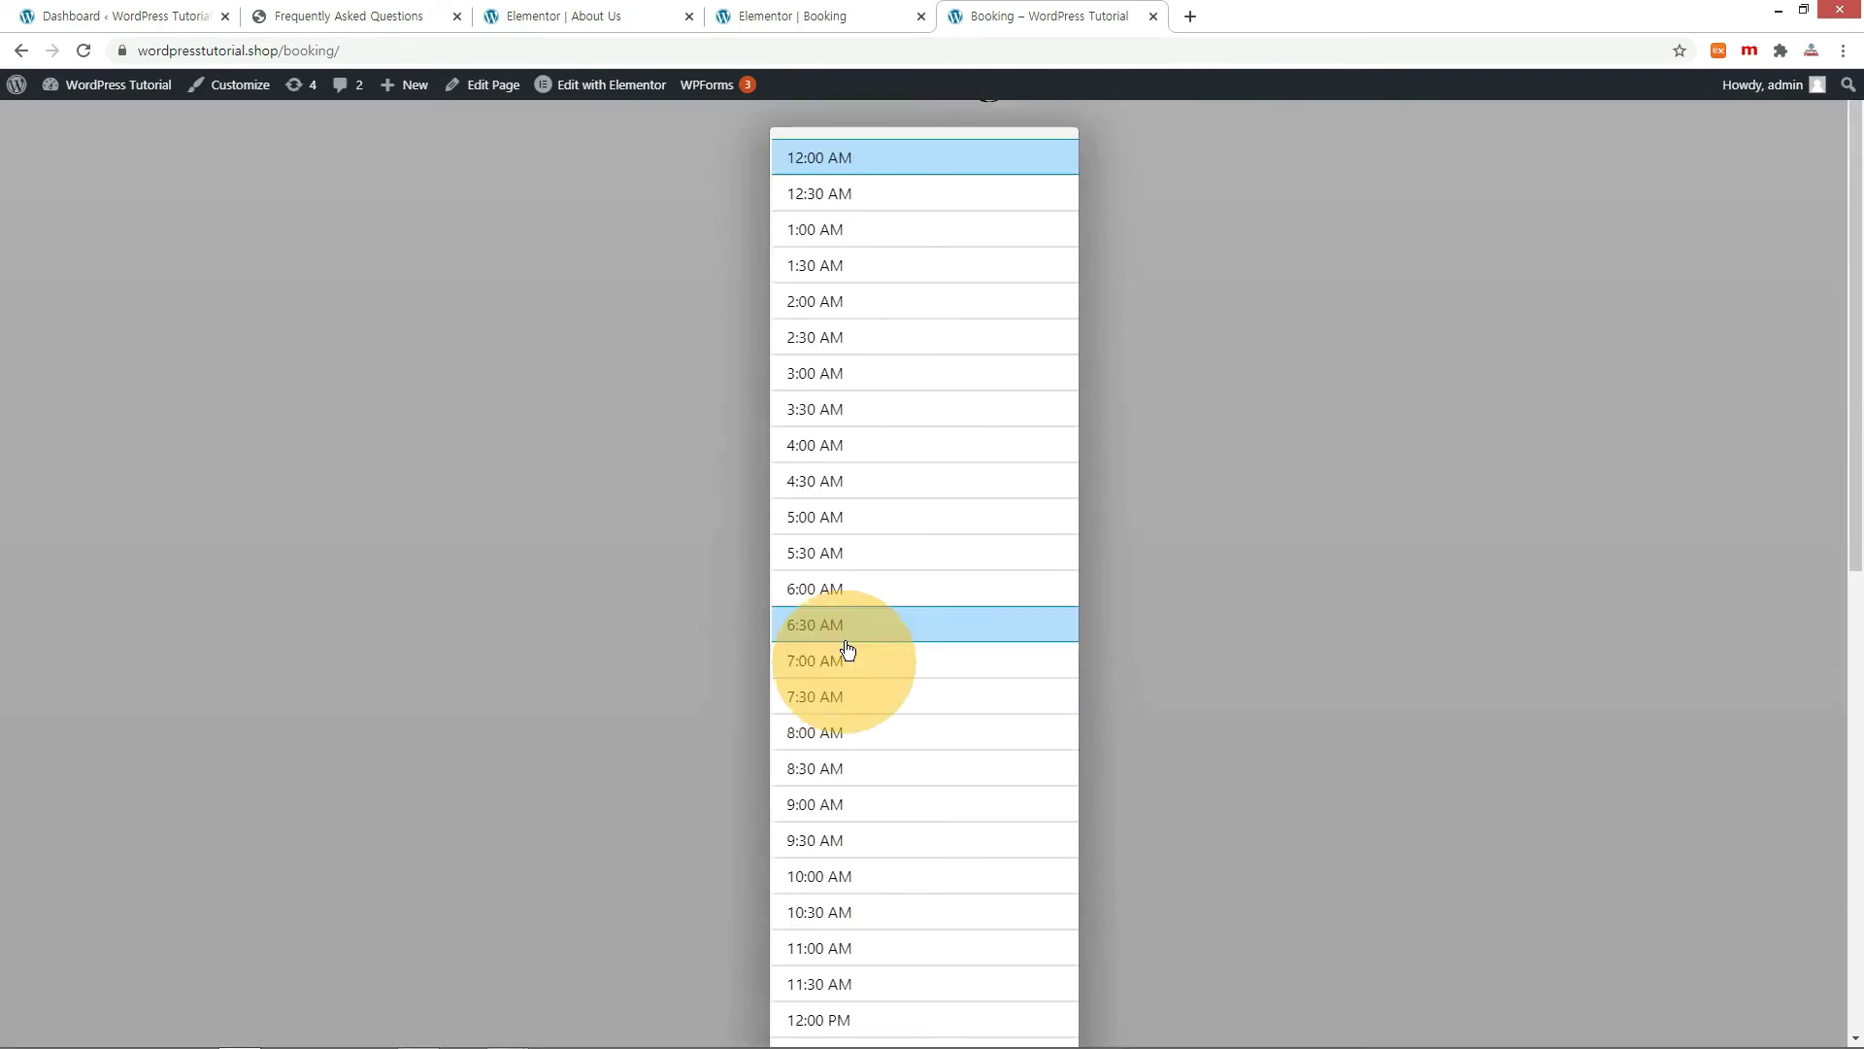
scroll(848, 582, "down", 3)
scroll(854, 631, "down", 2)
left_click(865, 750)
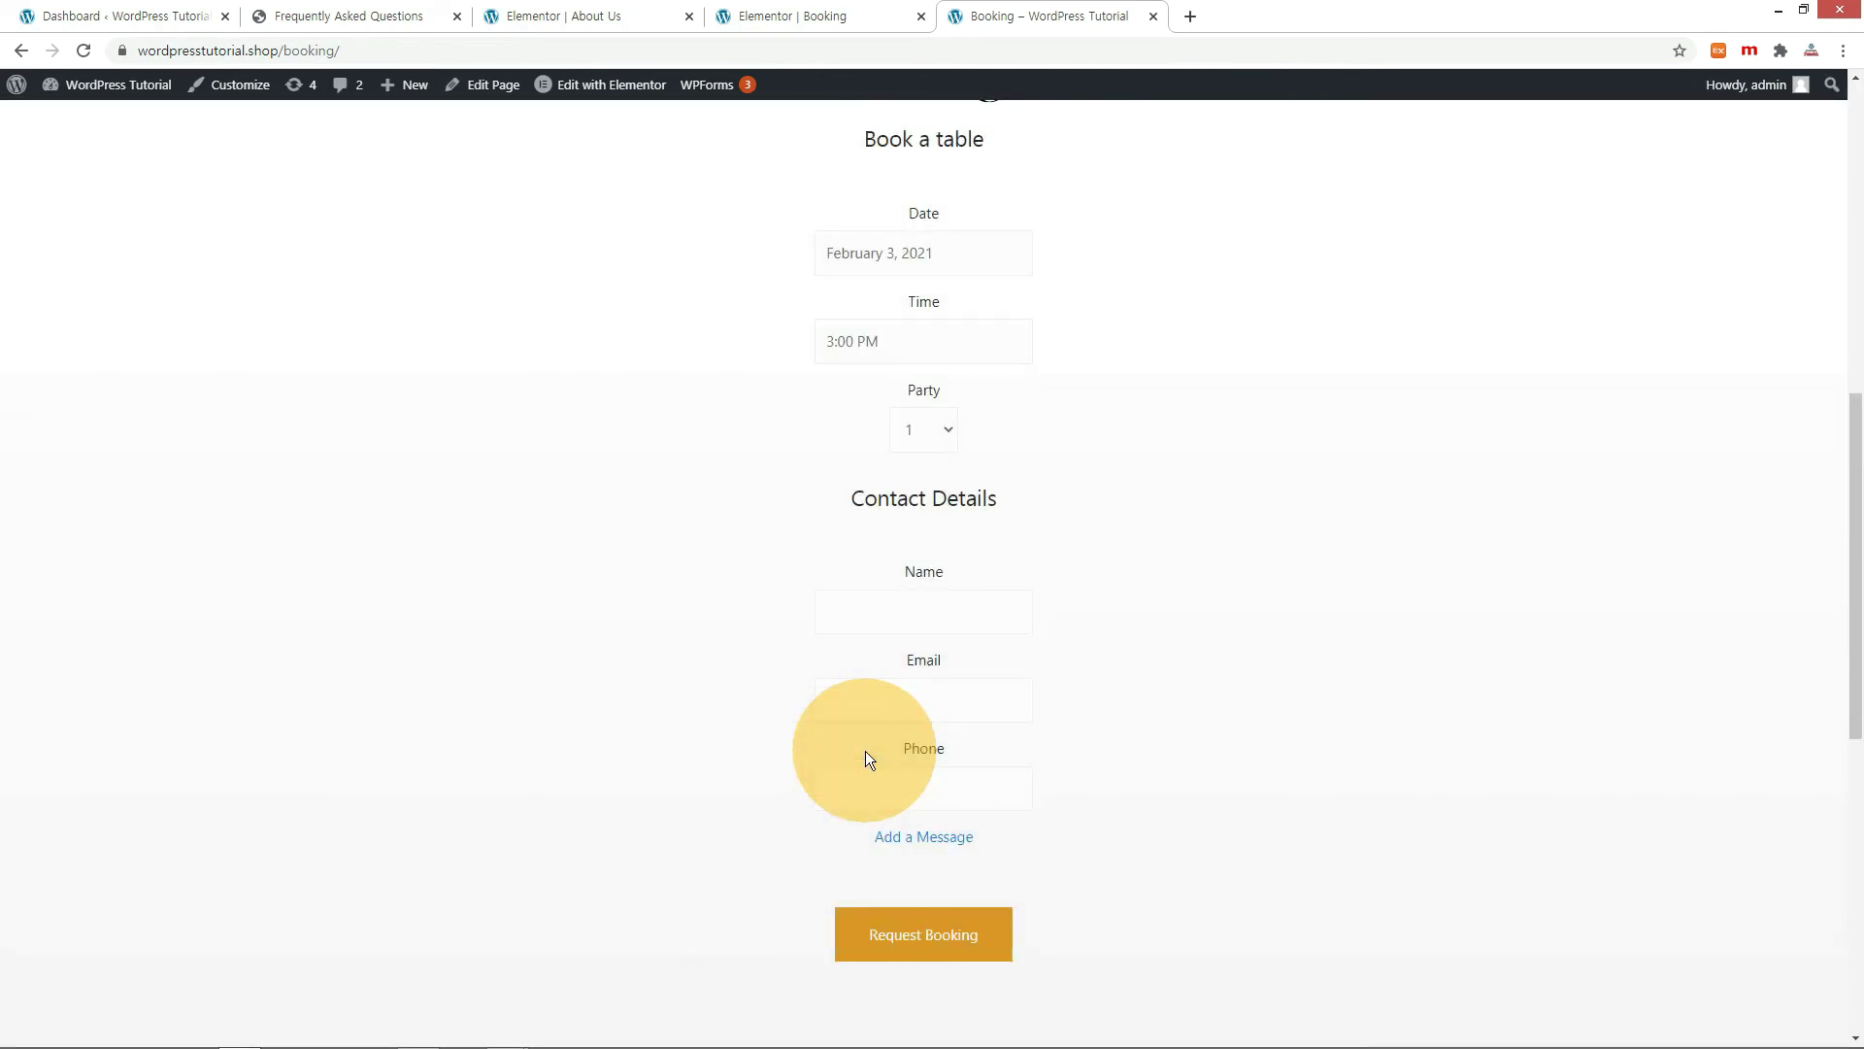
left_click(949, 429)
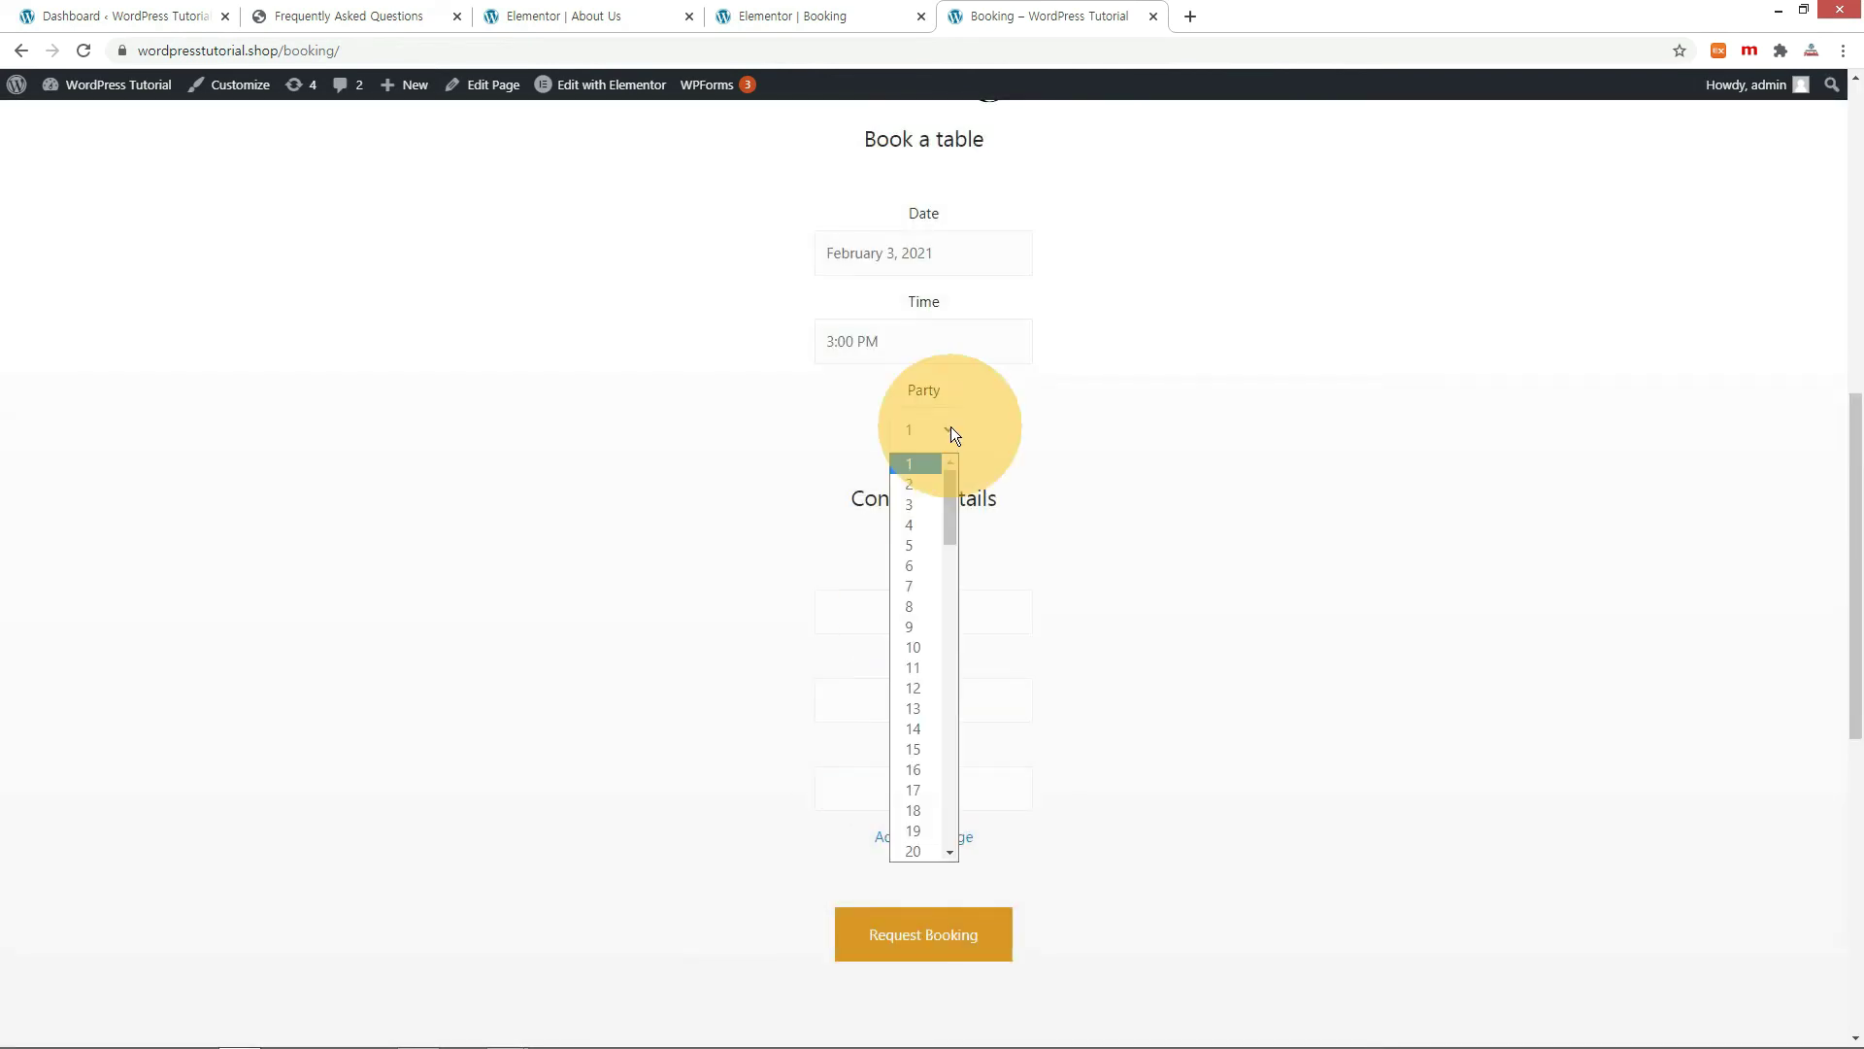
left_click(913, 526)
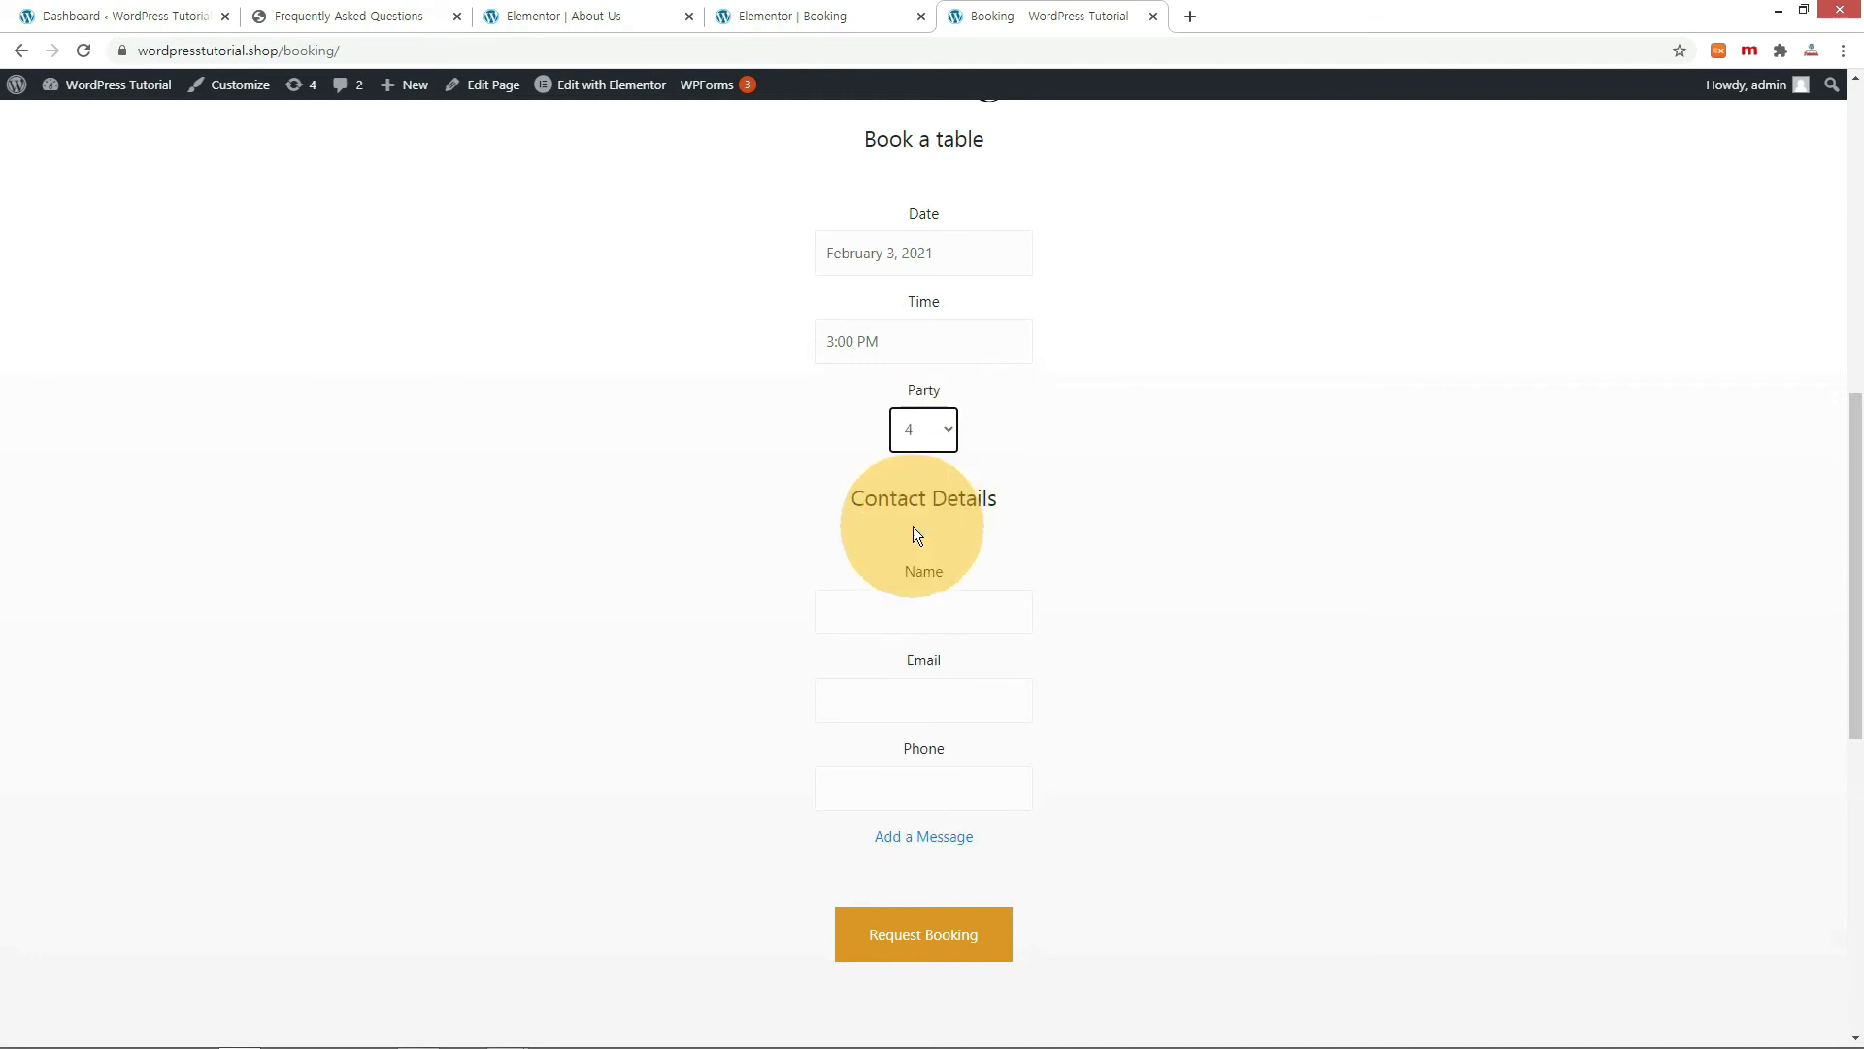
Enter the guest's name, email, phone and message 'Booking Test', submit, and view Restaurant Bookings.
left_click(922, 607)
type("WP Tutorial")
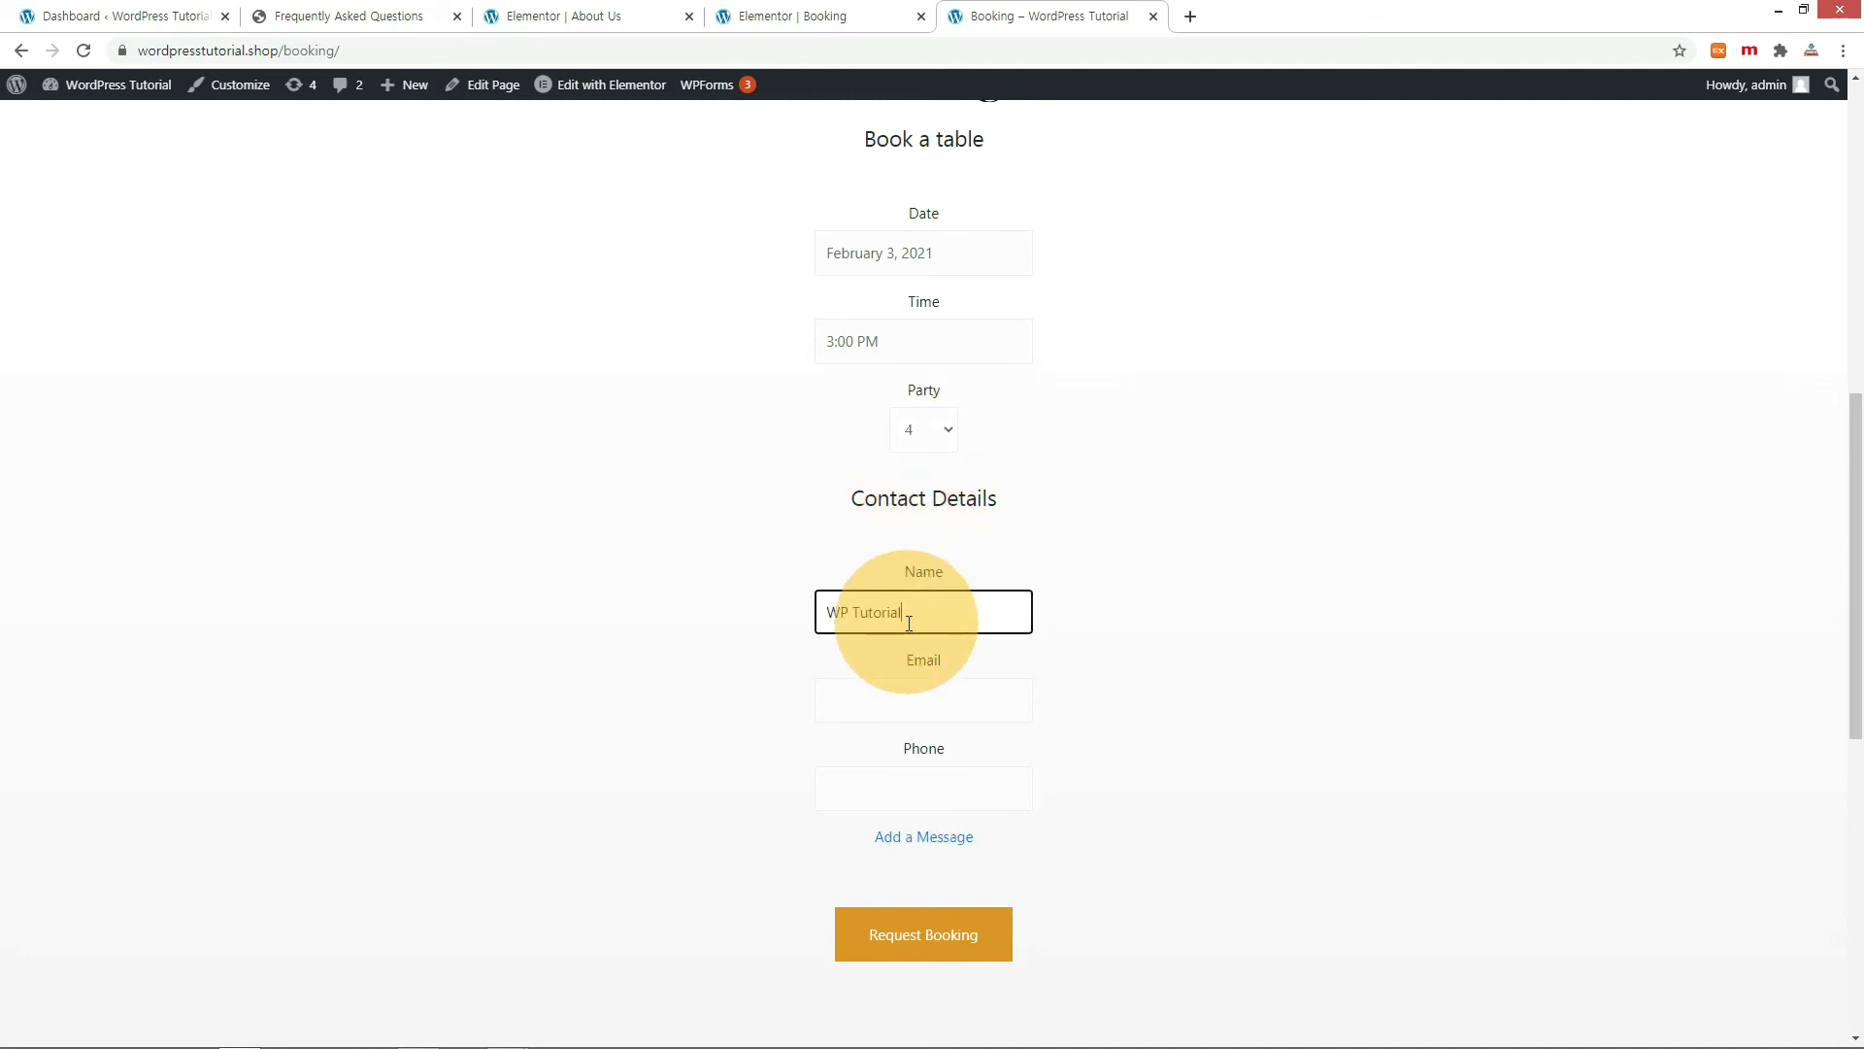
key("Tab")
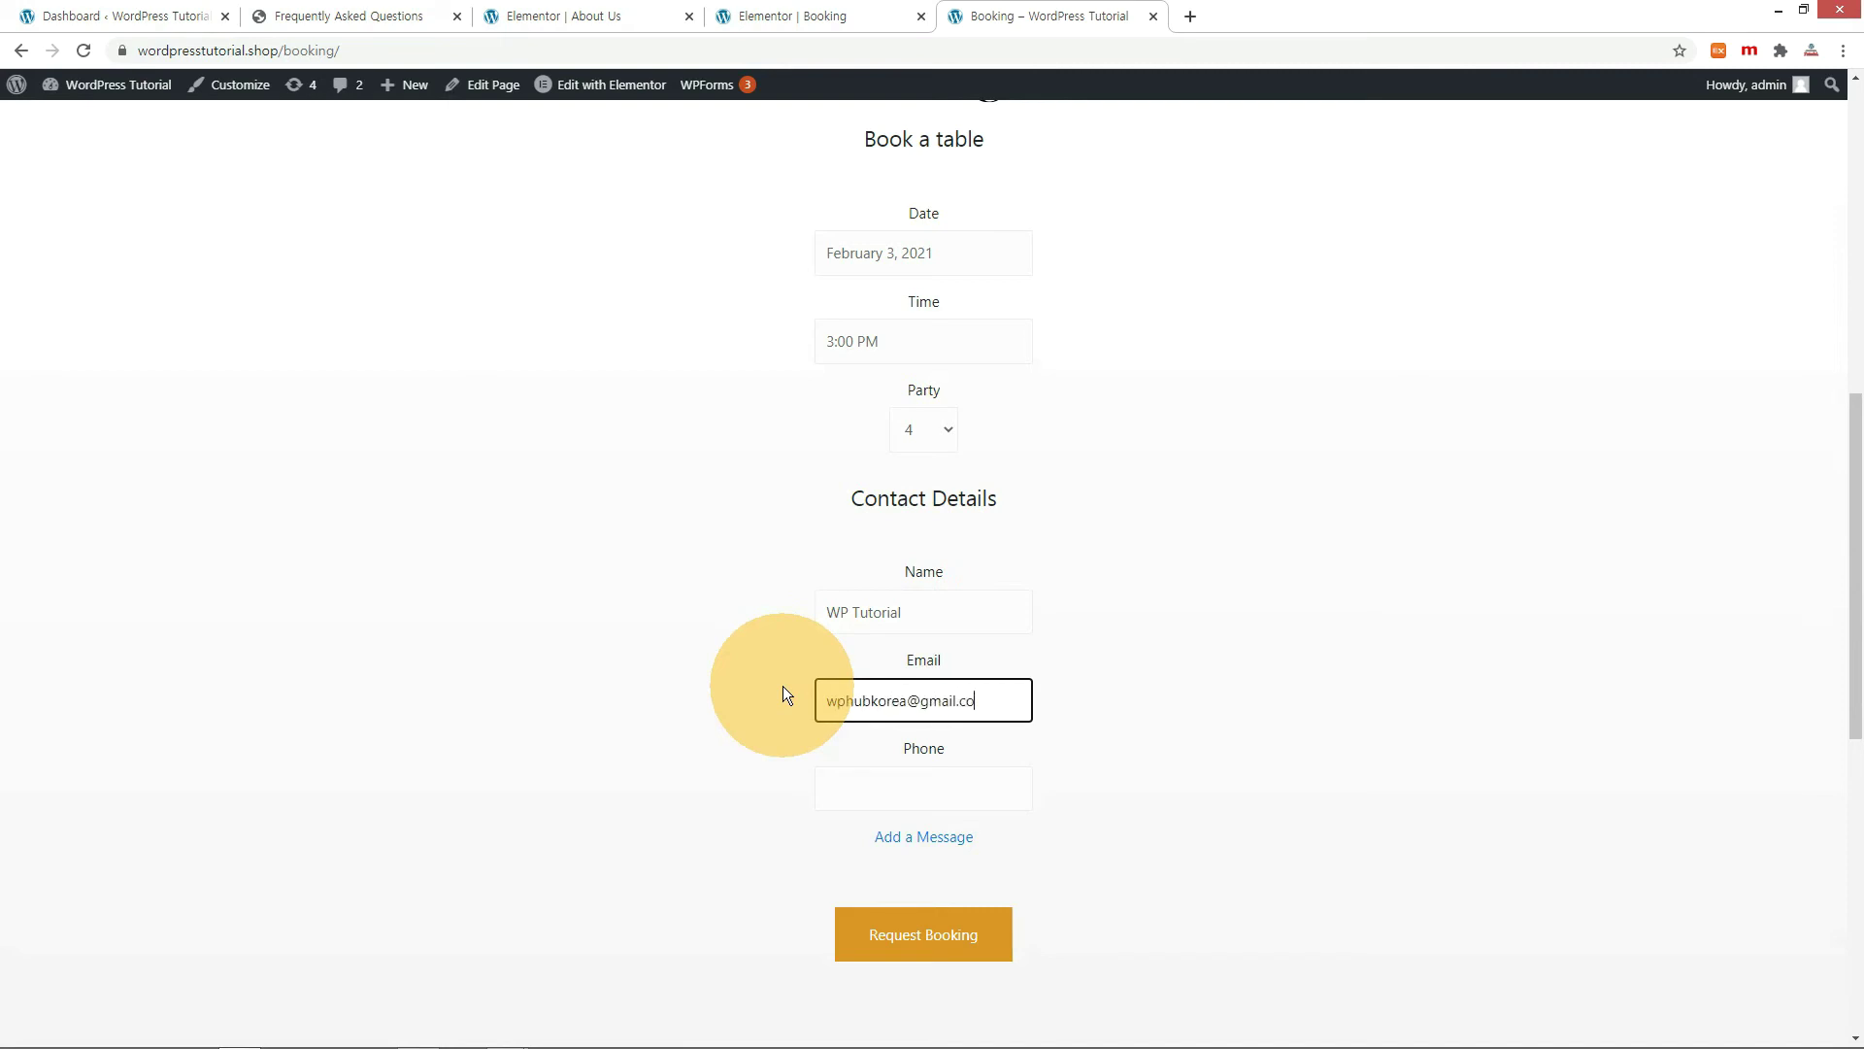
left_click(872, 806)
type("000-111-2222")
left_click(904, 841)
scroll(509, 884, "down", 2)
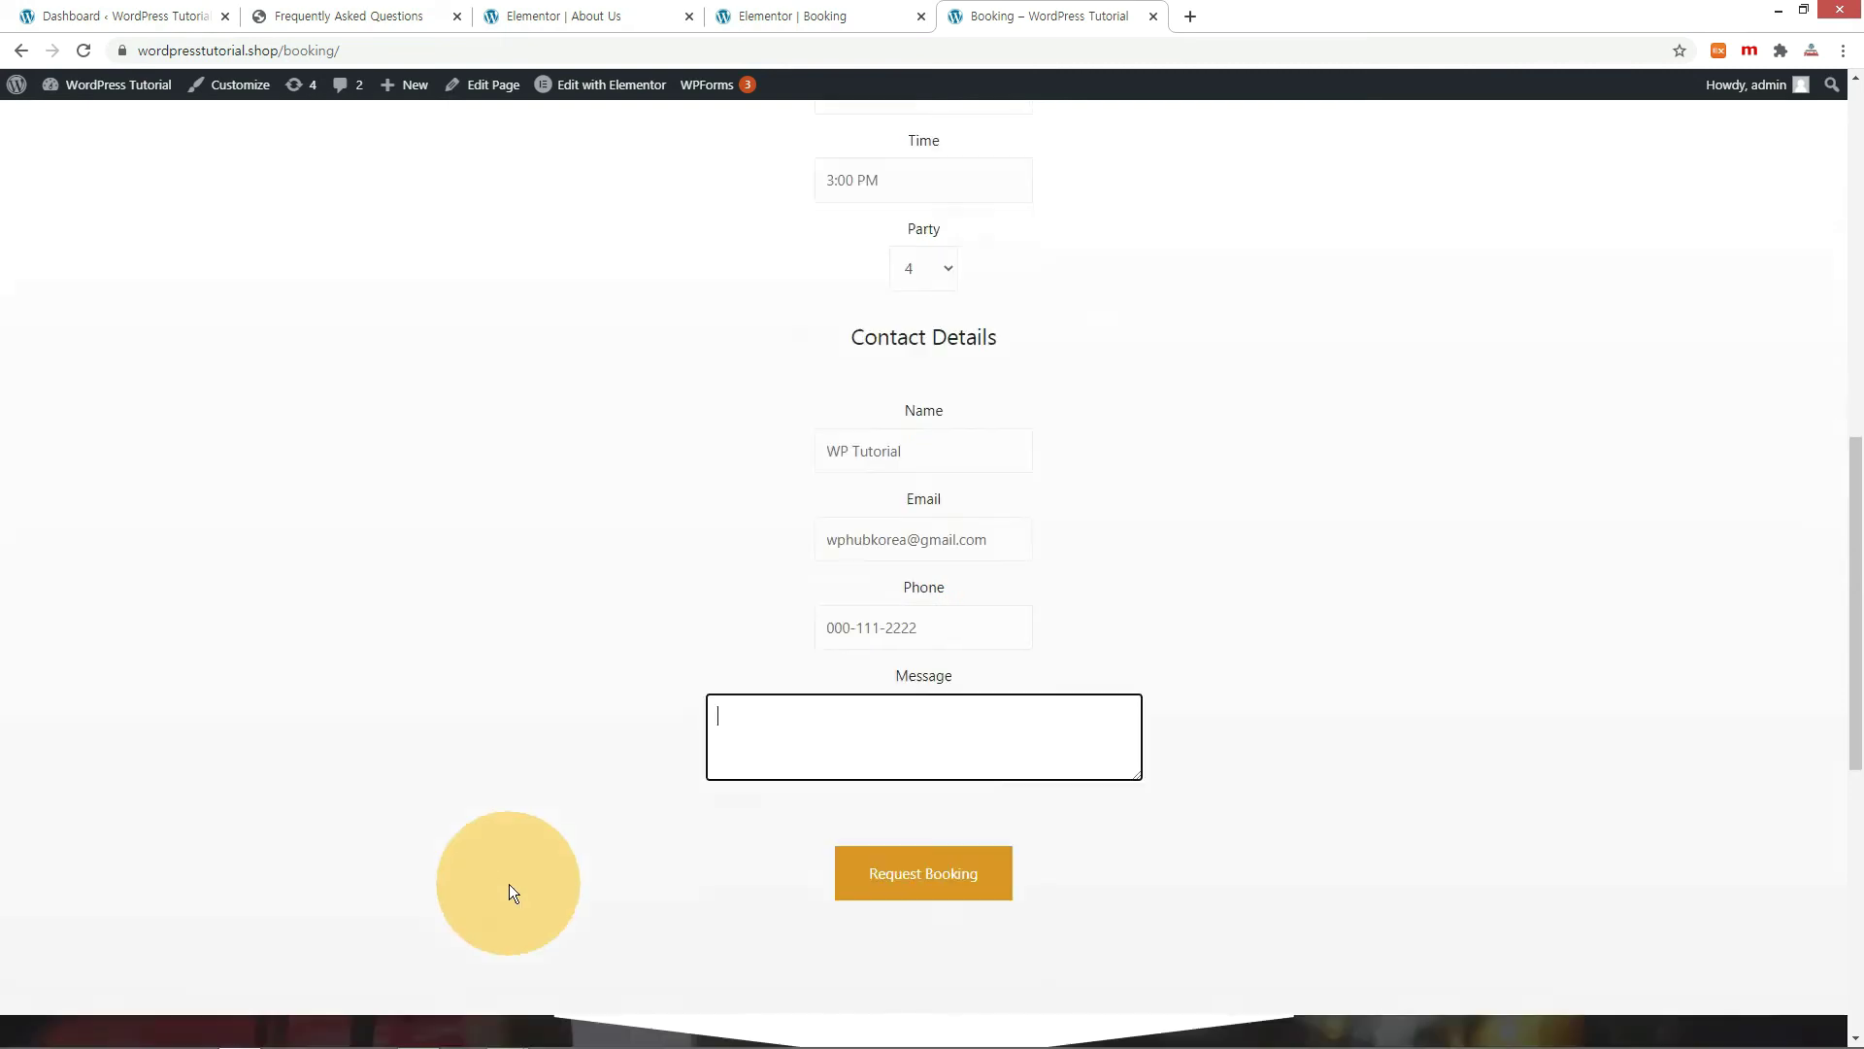
type("Booking Test")
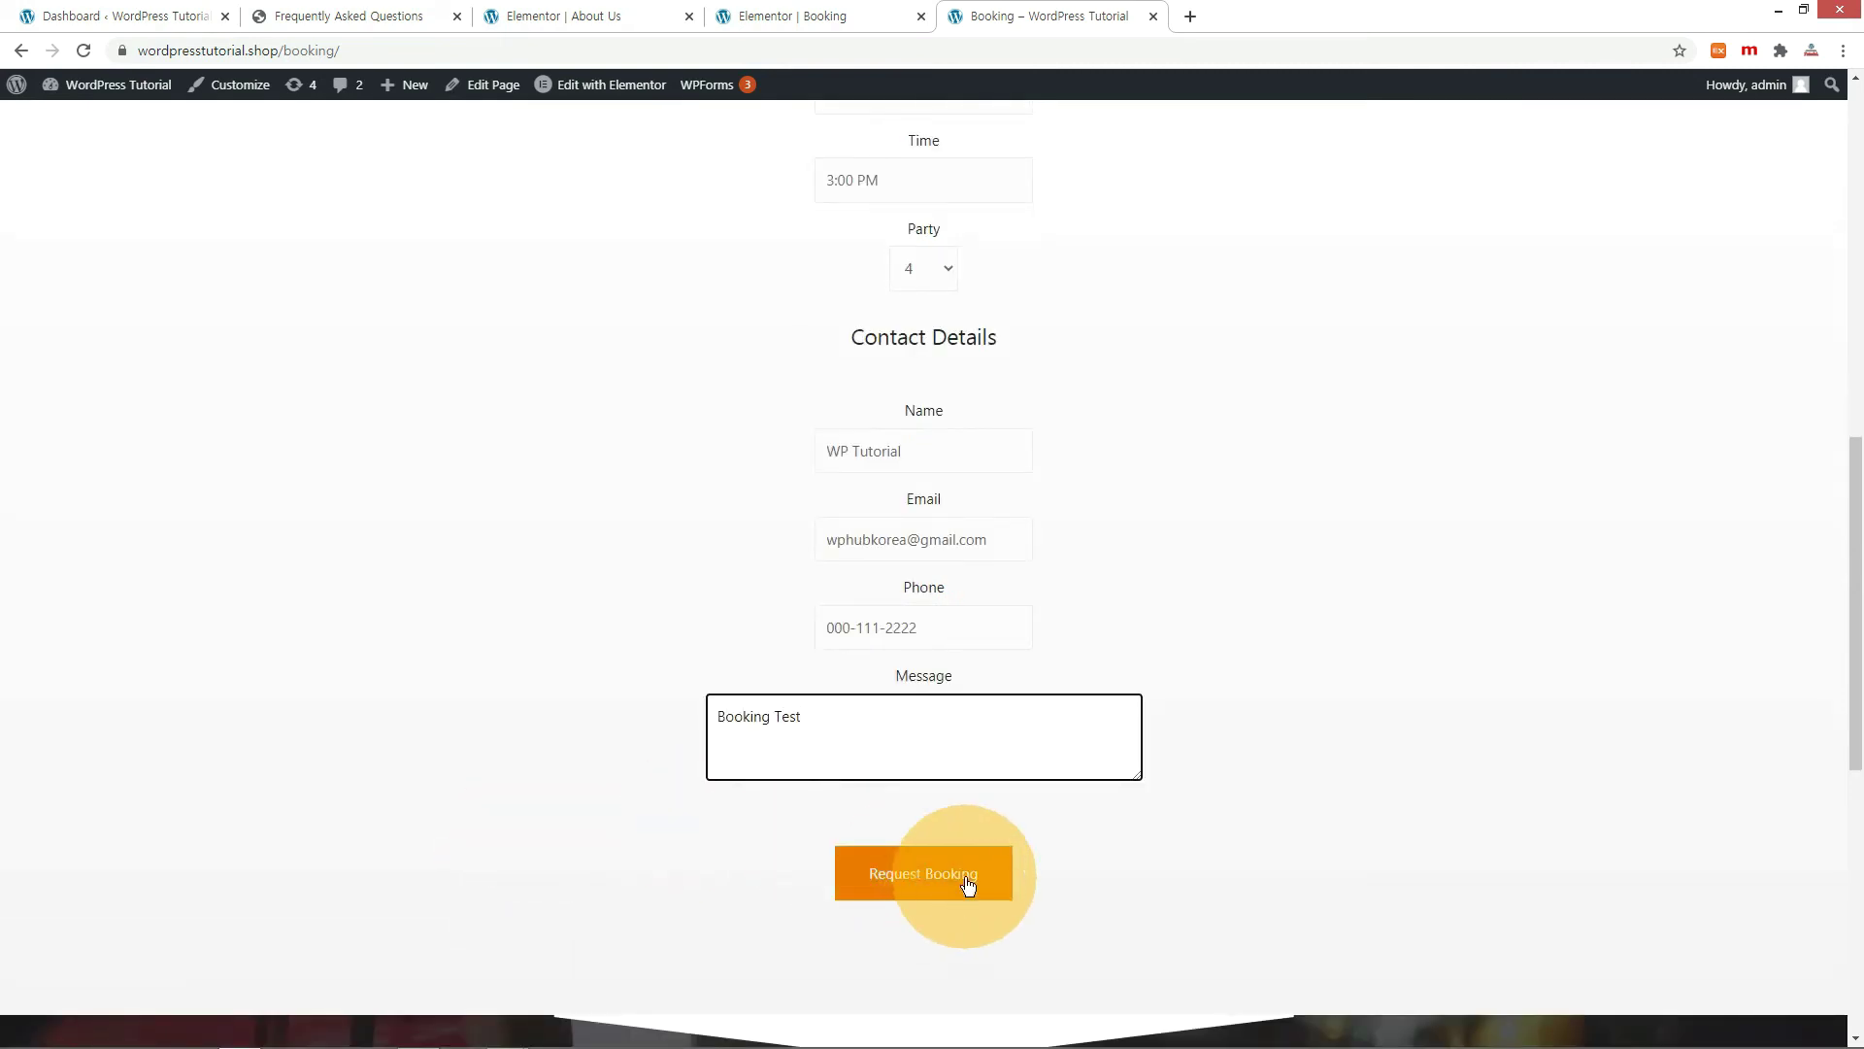
left_click(965, 879)
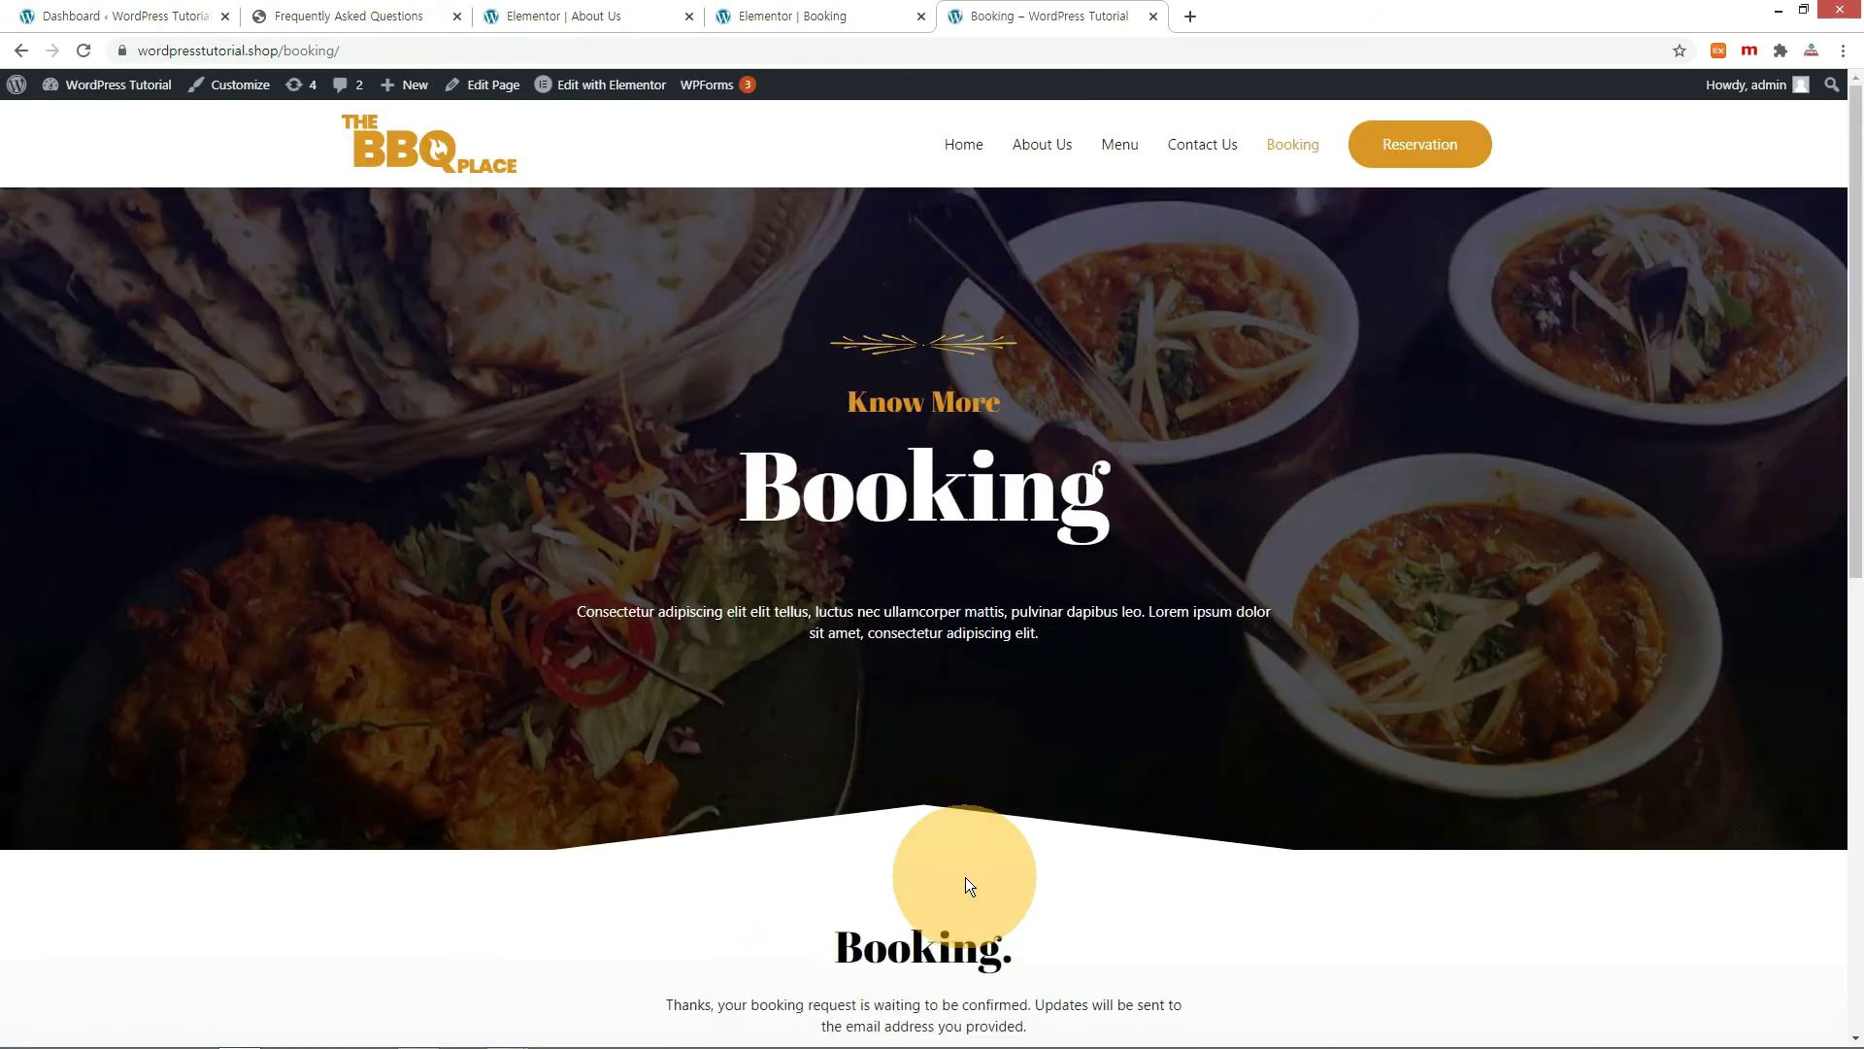
left_click(397, 382)
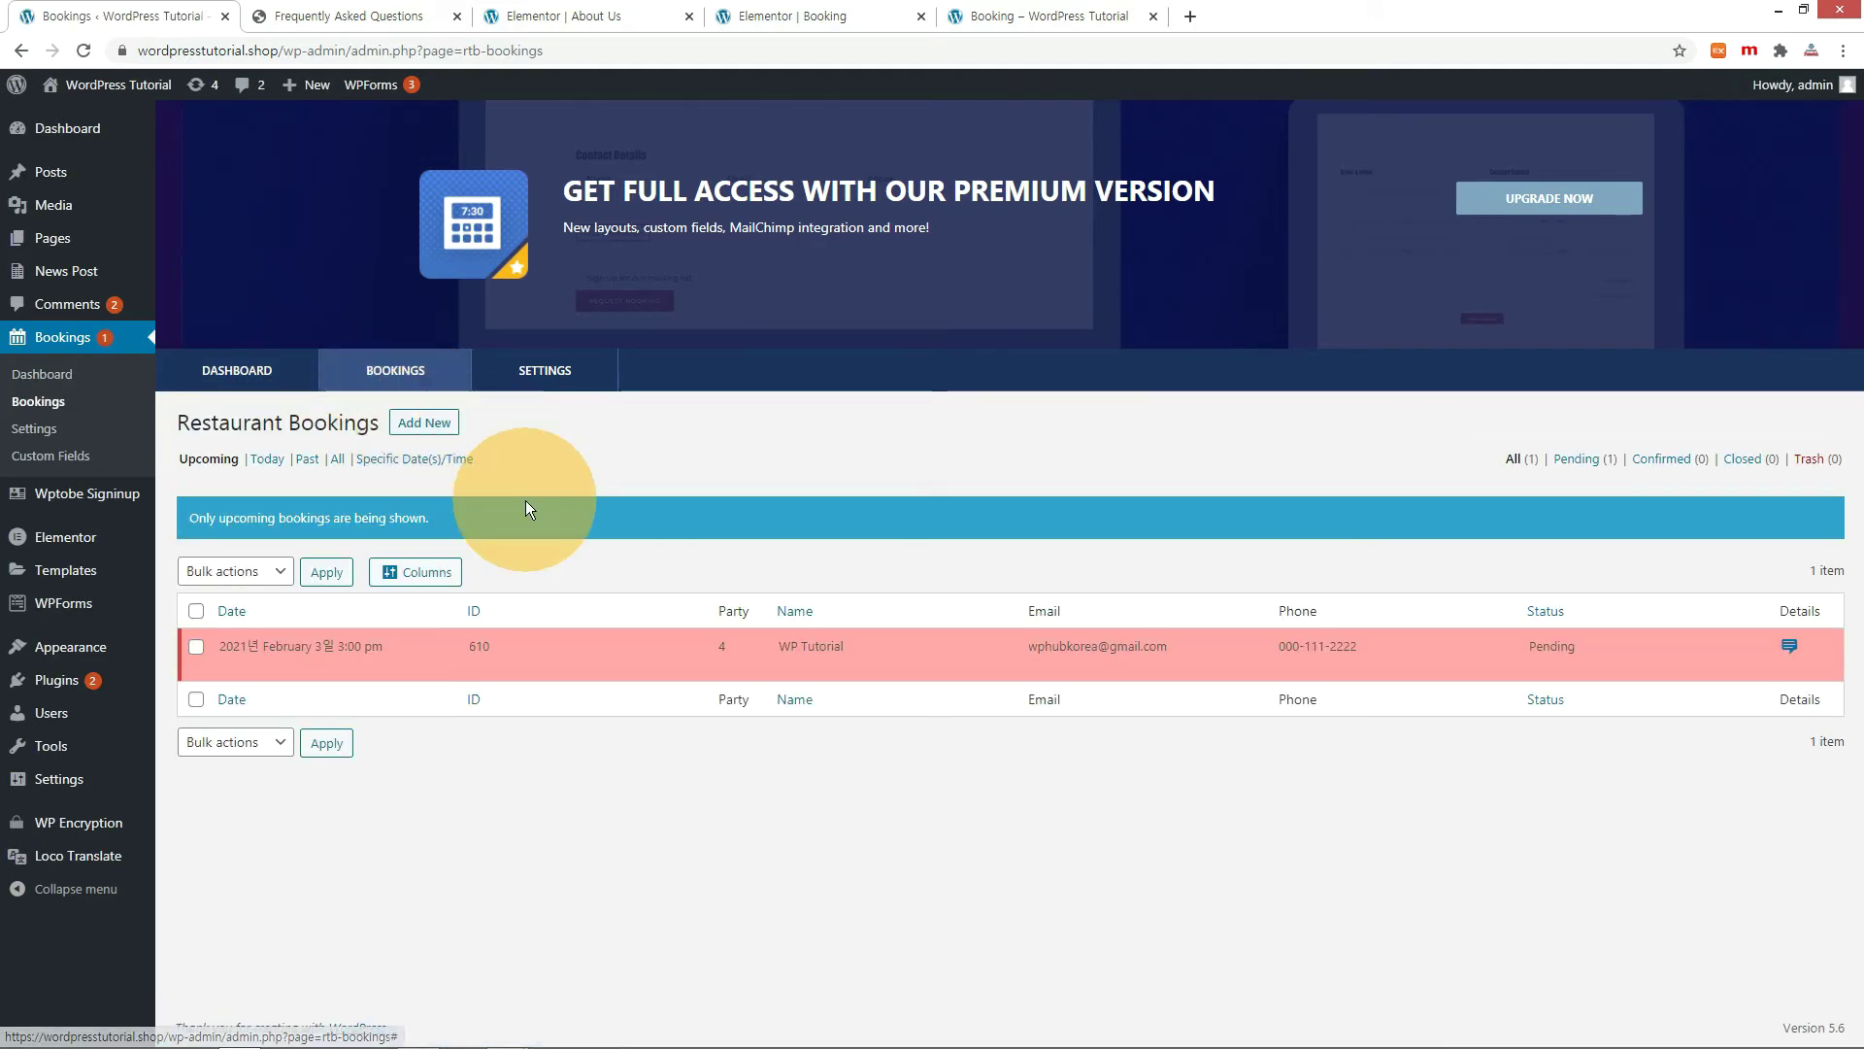
mouse_move(354, 636)
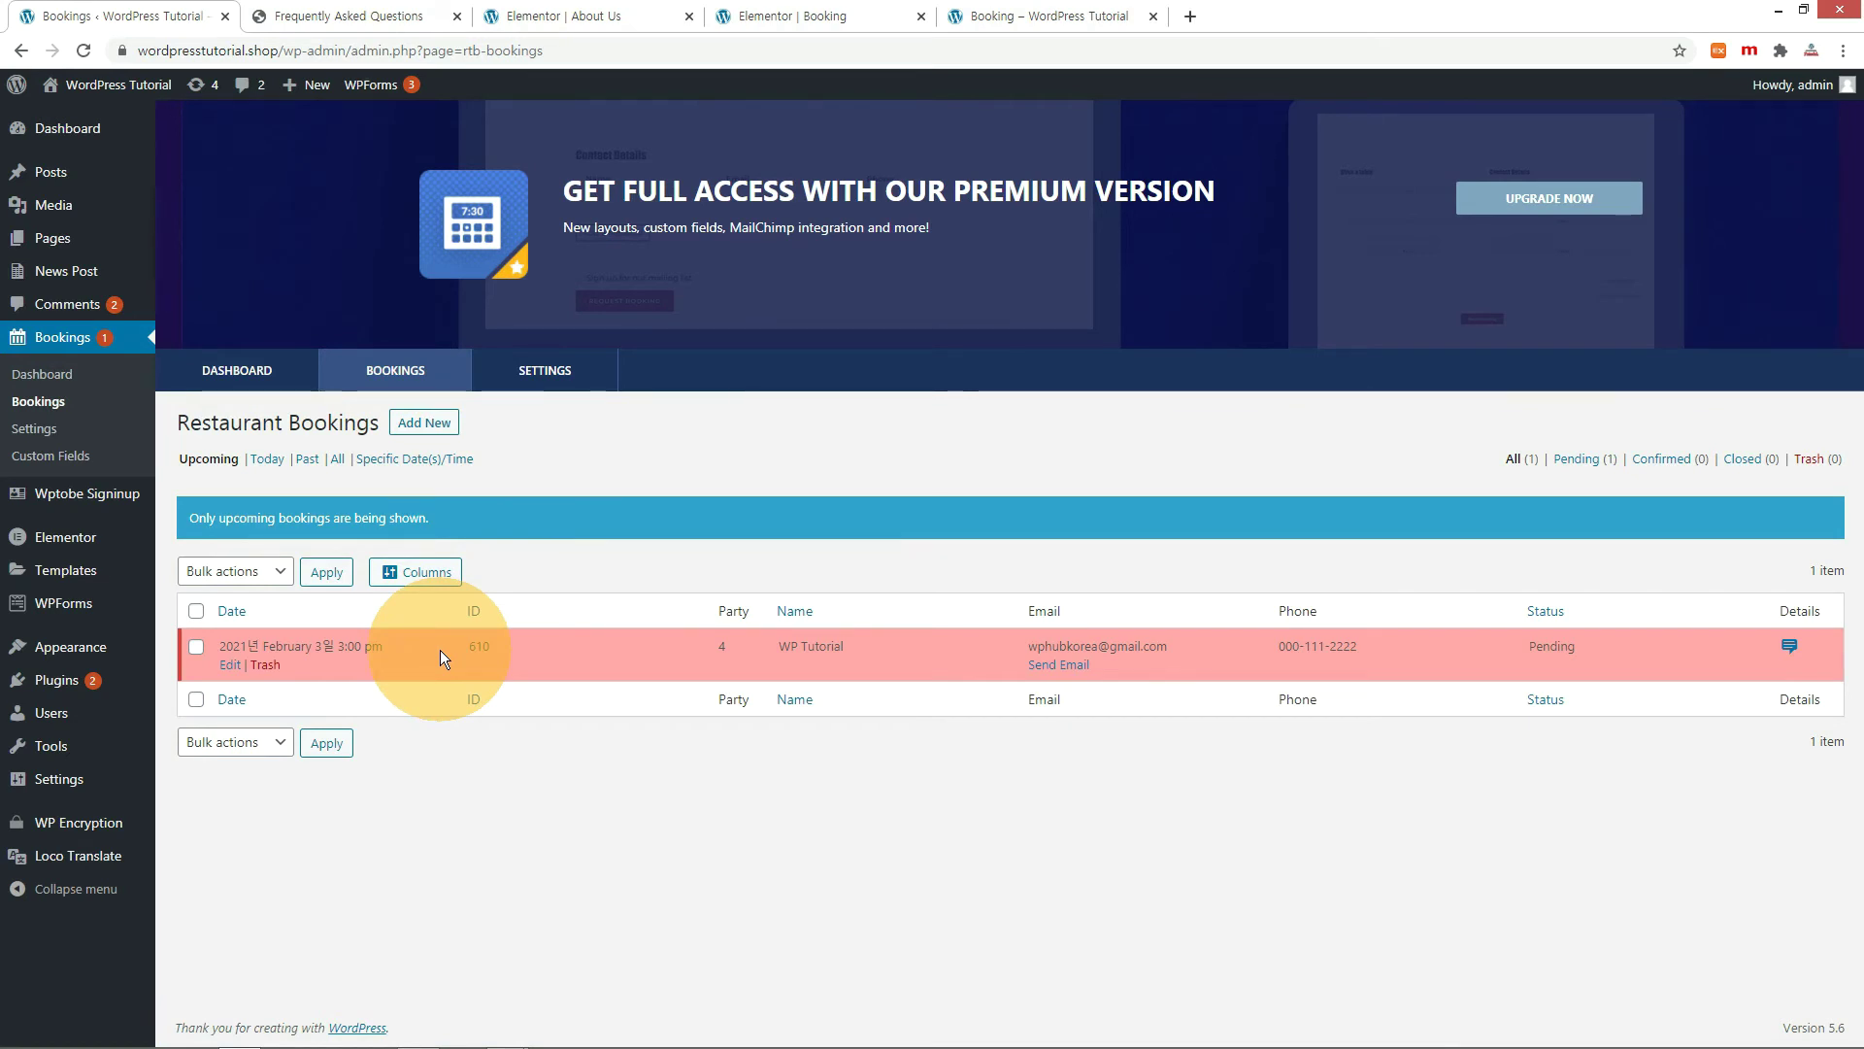
Change the February 3 test booking's status from Pending to Confirmed.
left_click(231, 665)
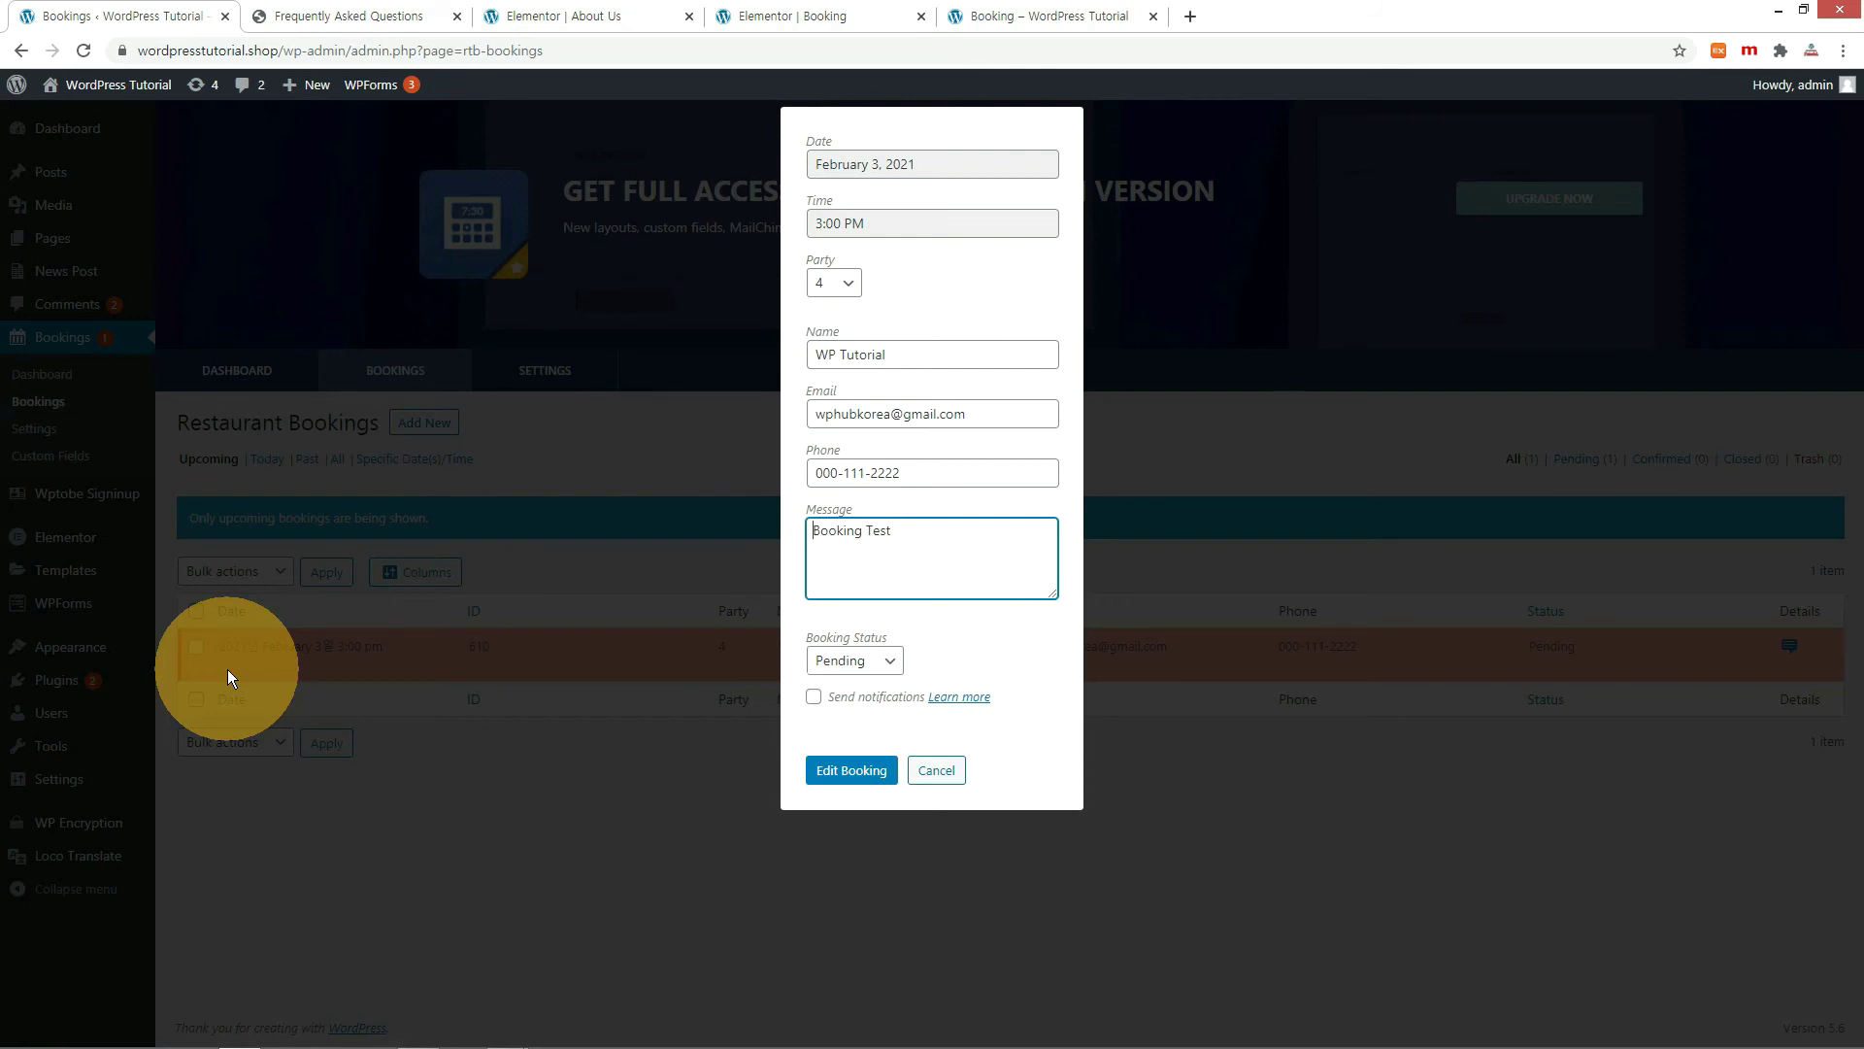
left_click(847, 661)
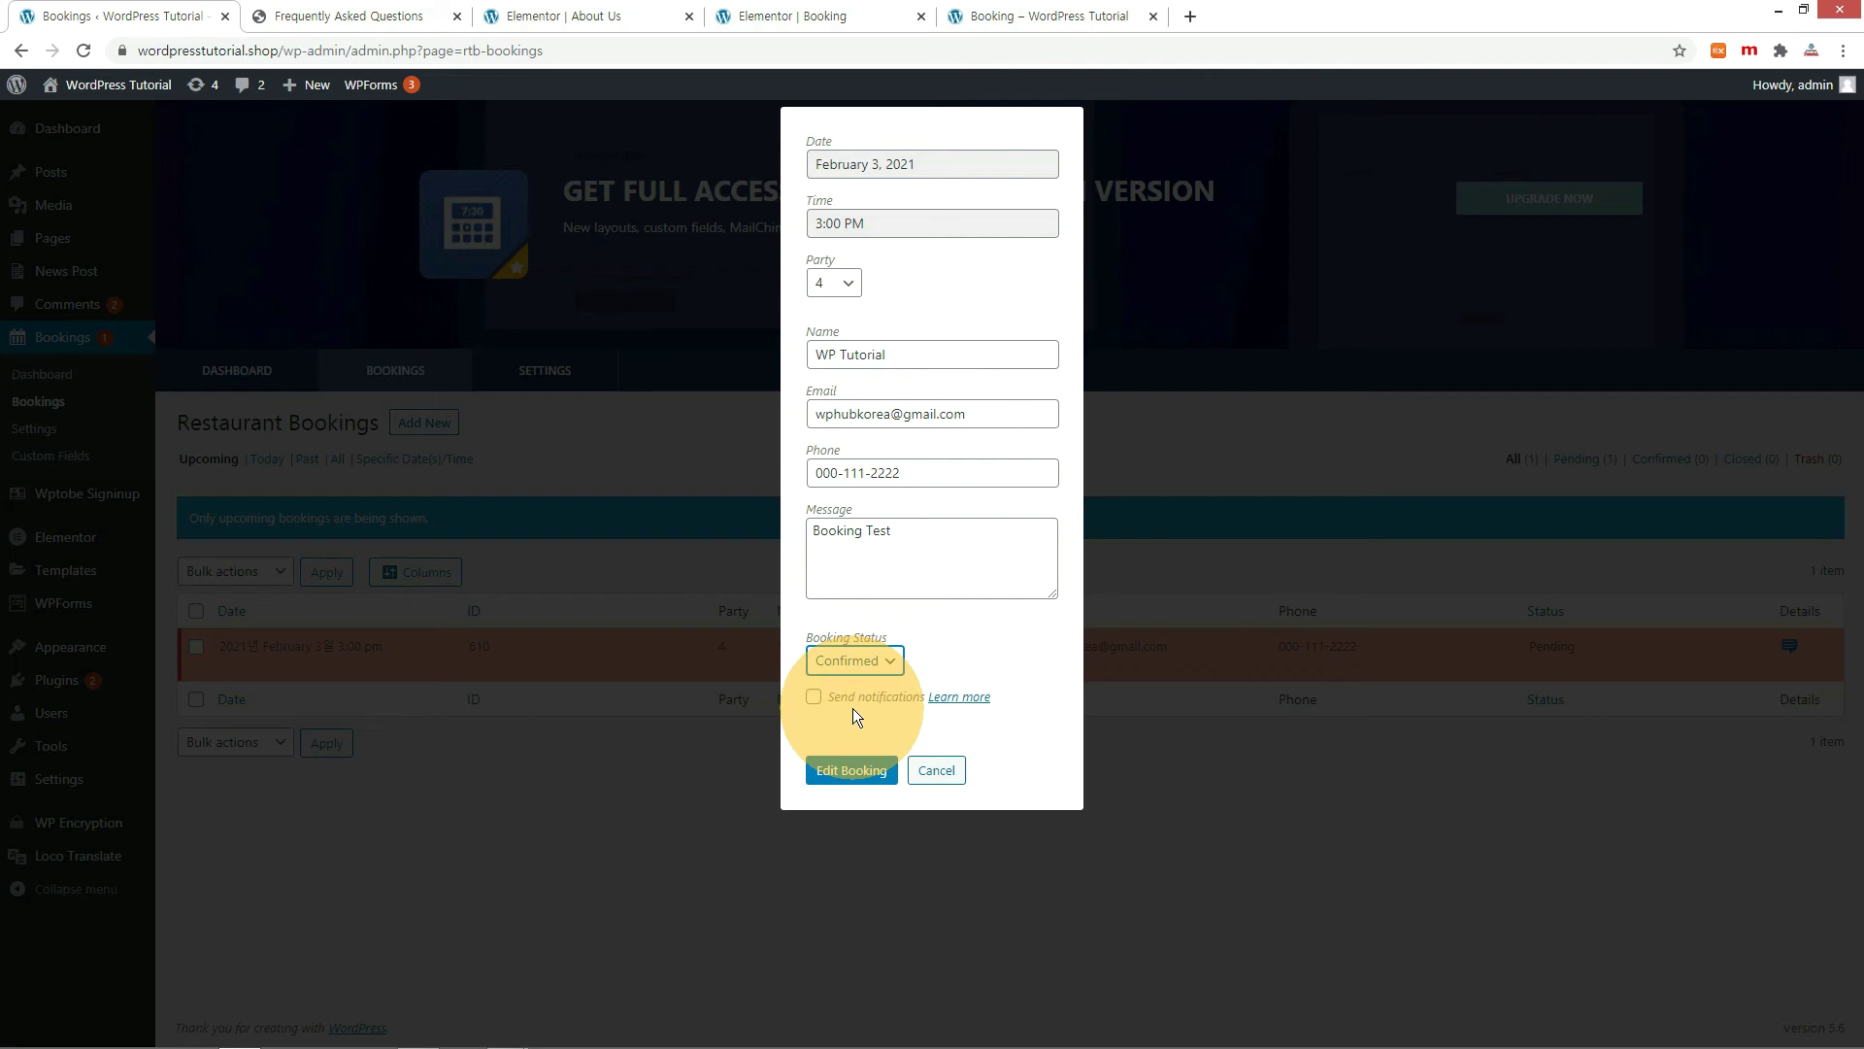
left_click(848, 771)
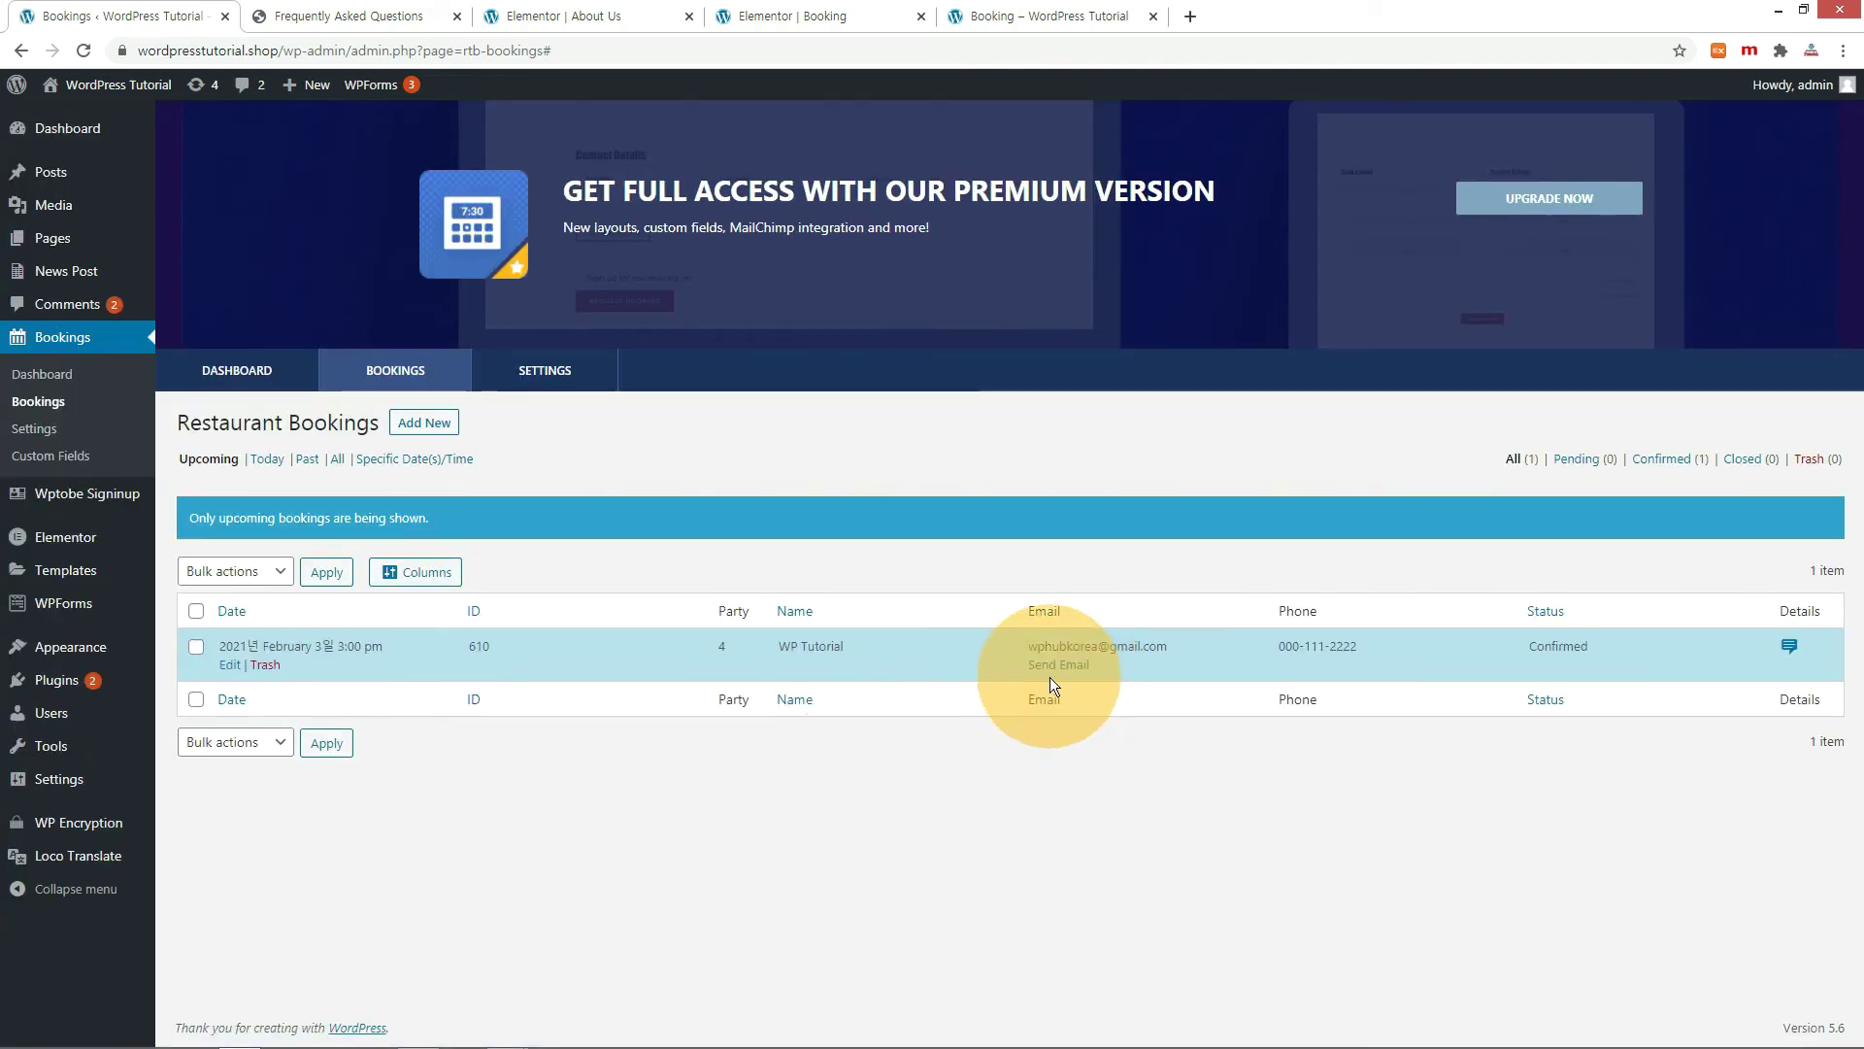
left_click(1070, 667)
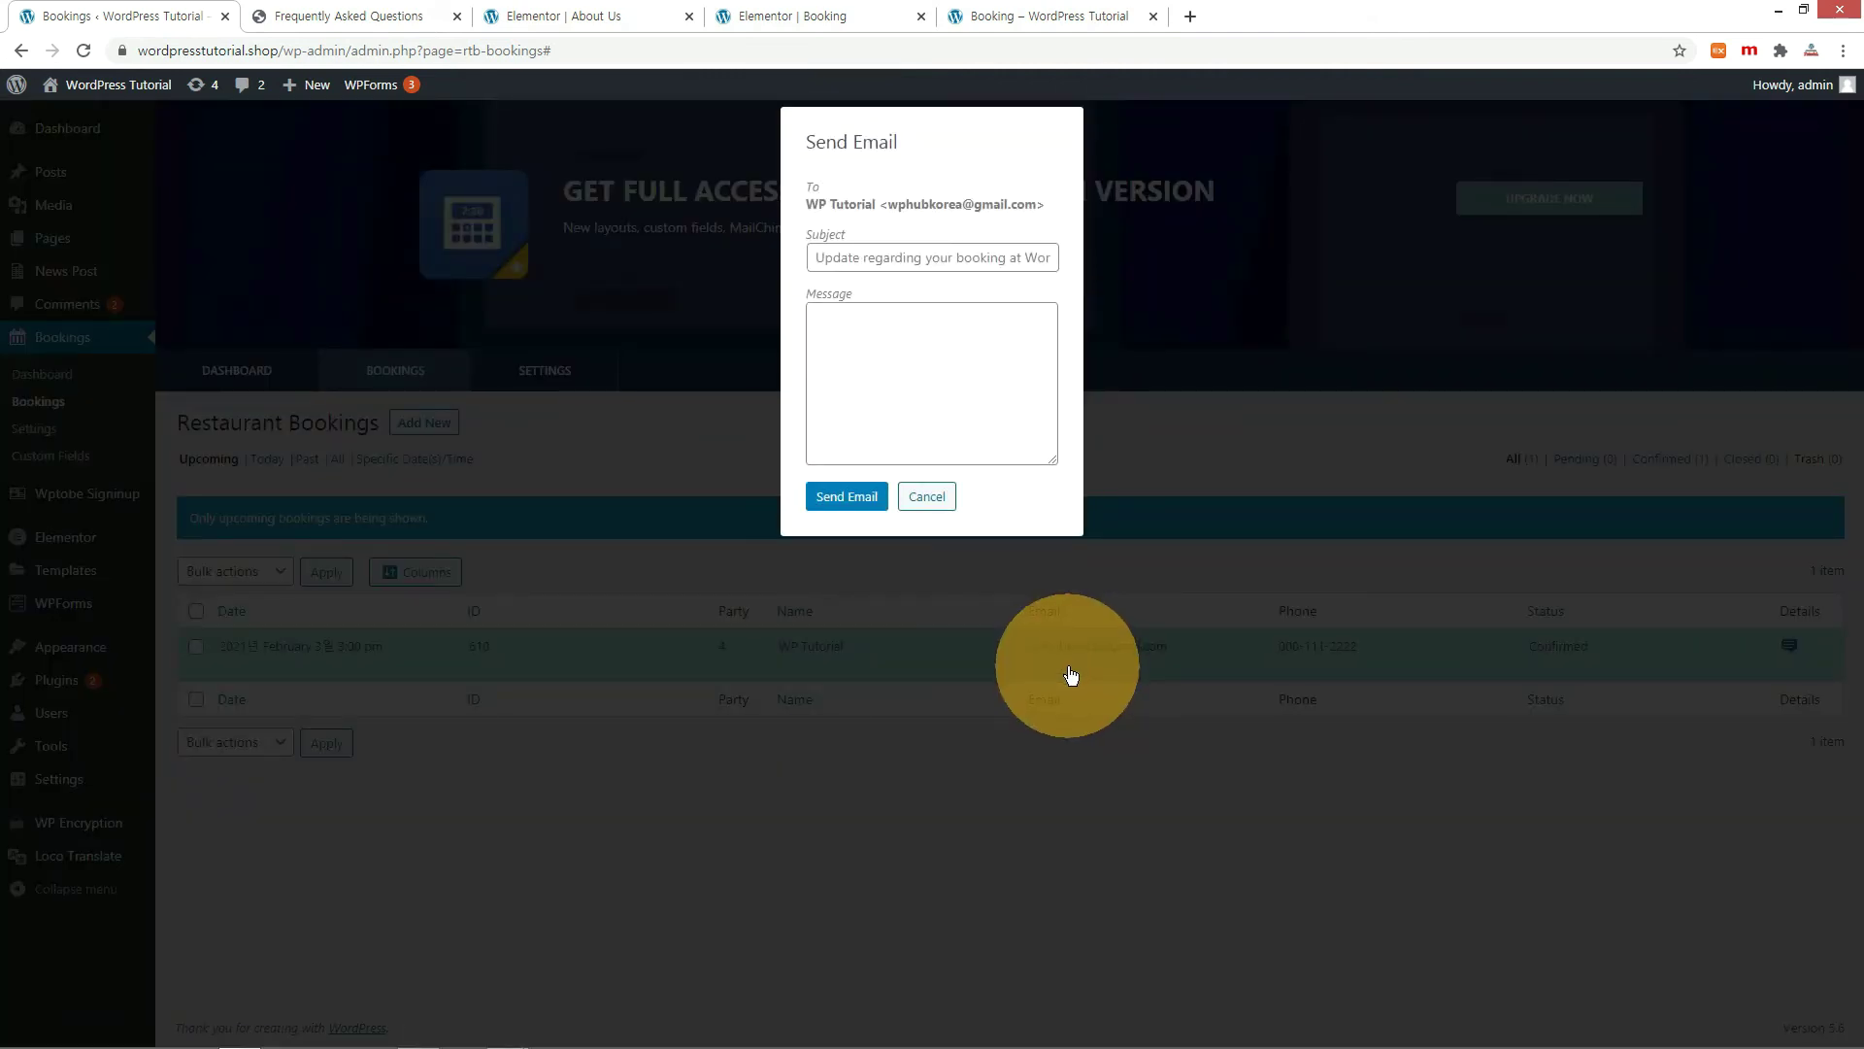
Send the guest a 'Your booking confirmed' email from the booking row.
left_click(845, 316)
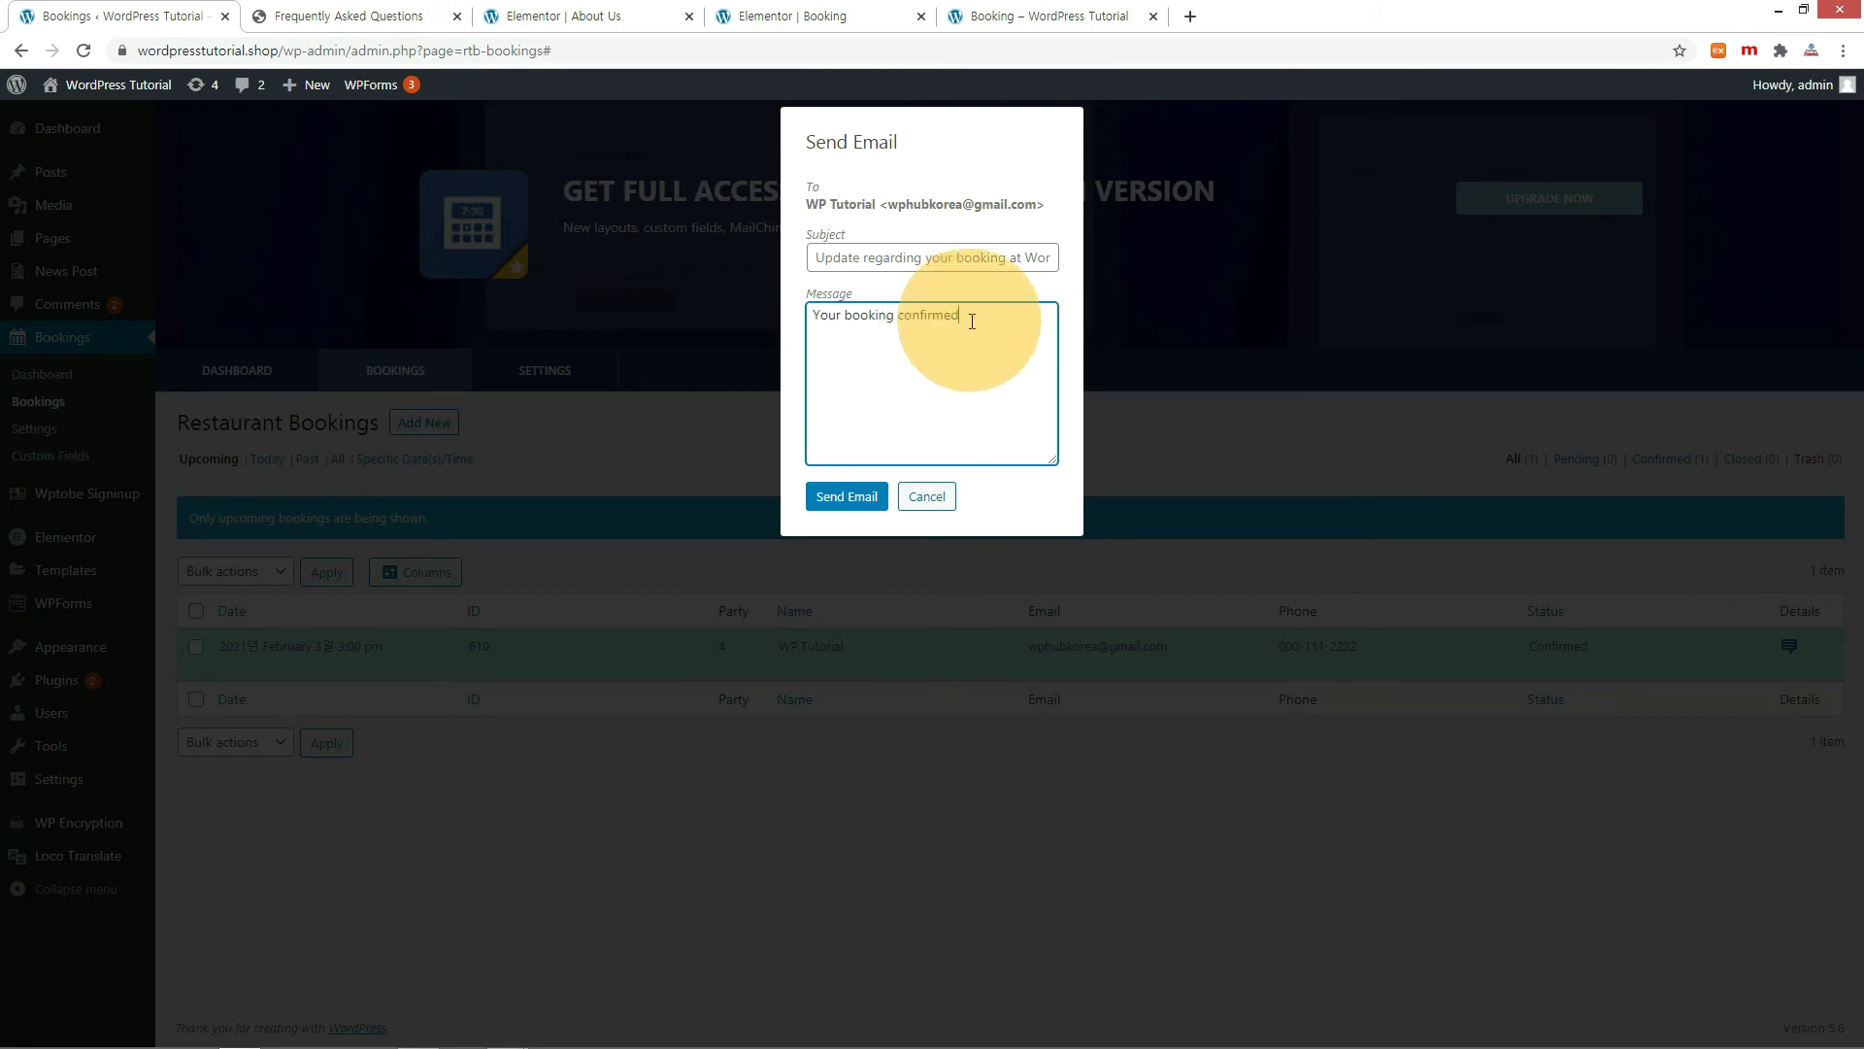
left_click_drag(967, 318, 785, 313)
left_click(835, 260)
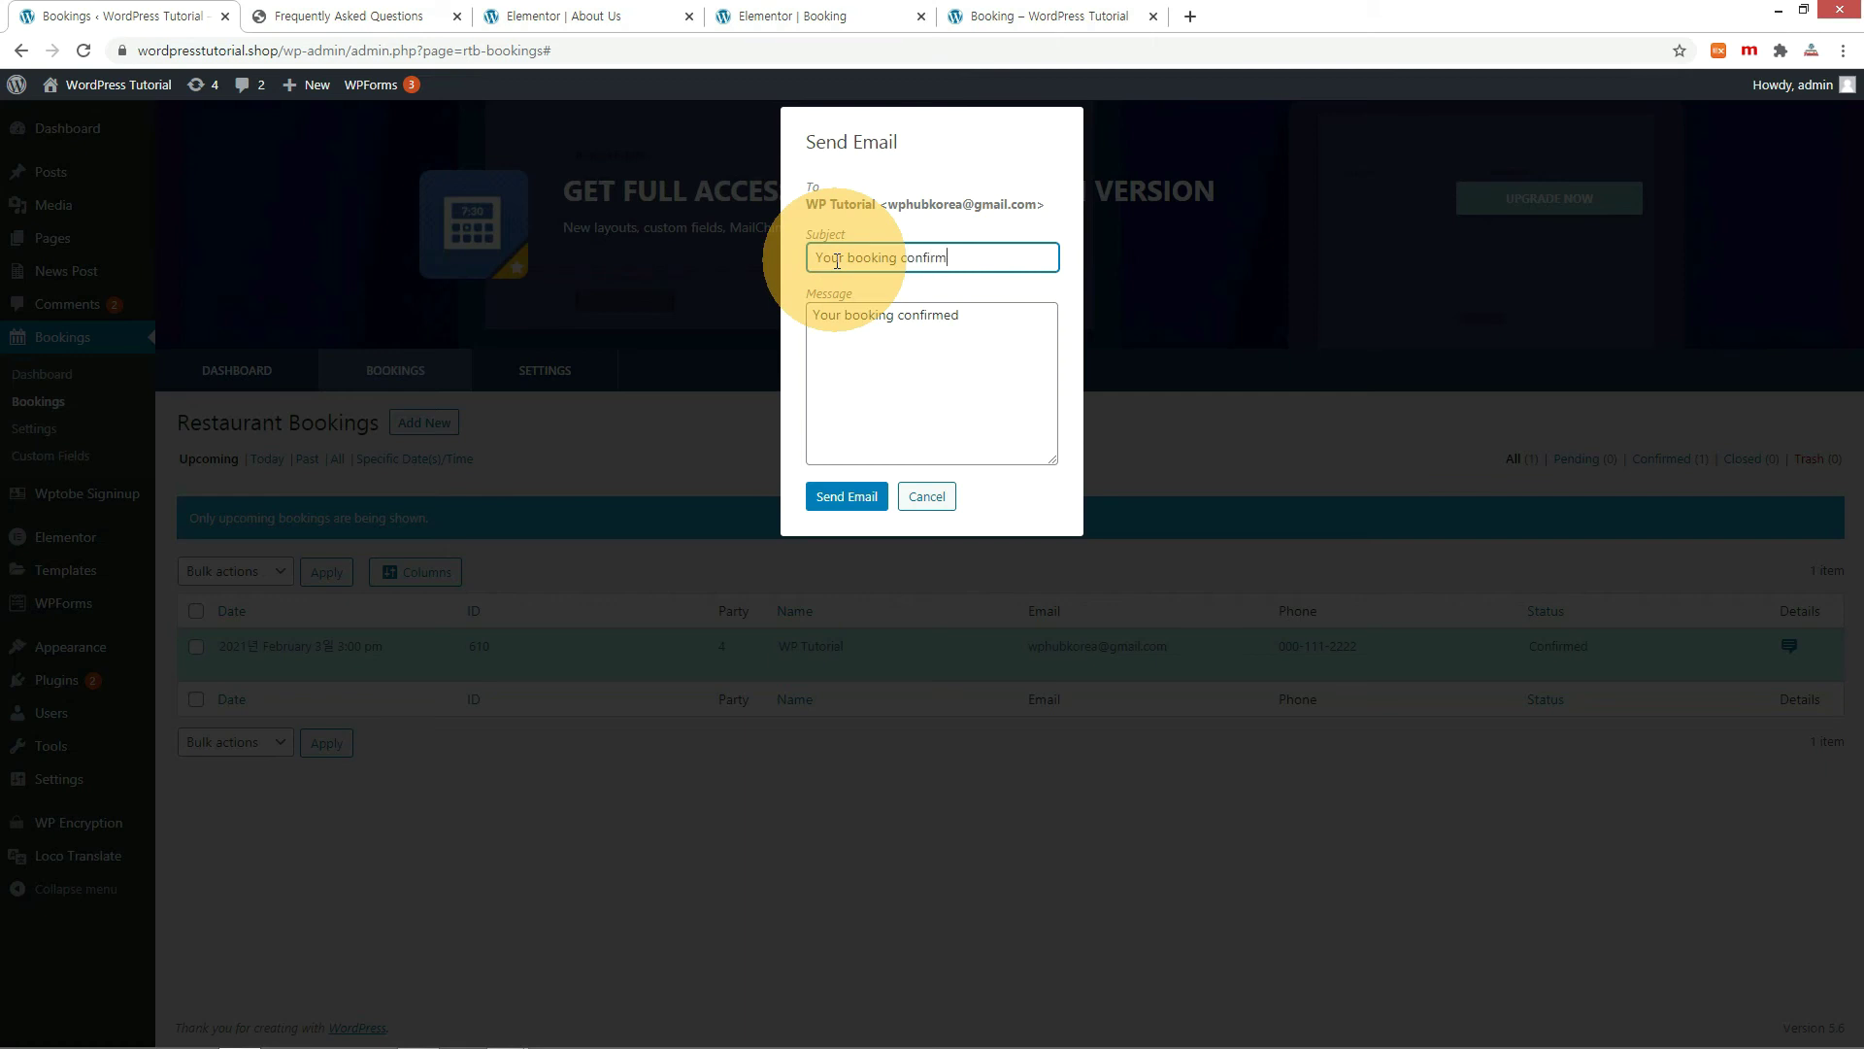
left_click(856, 502)
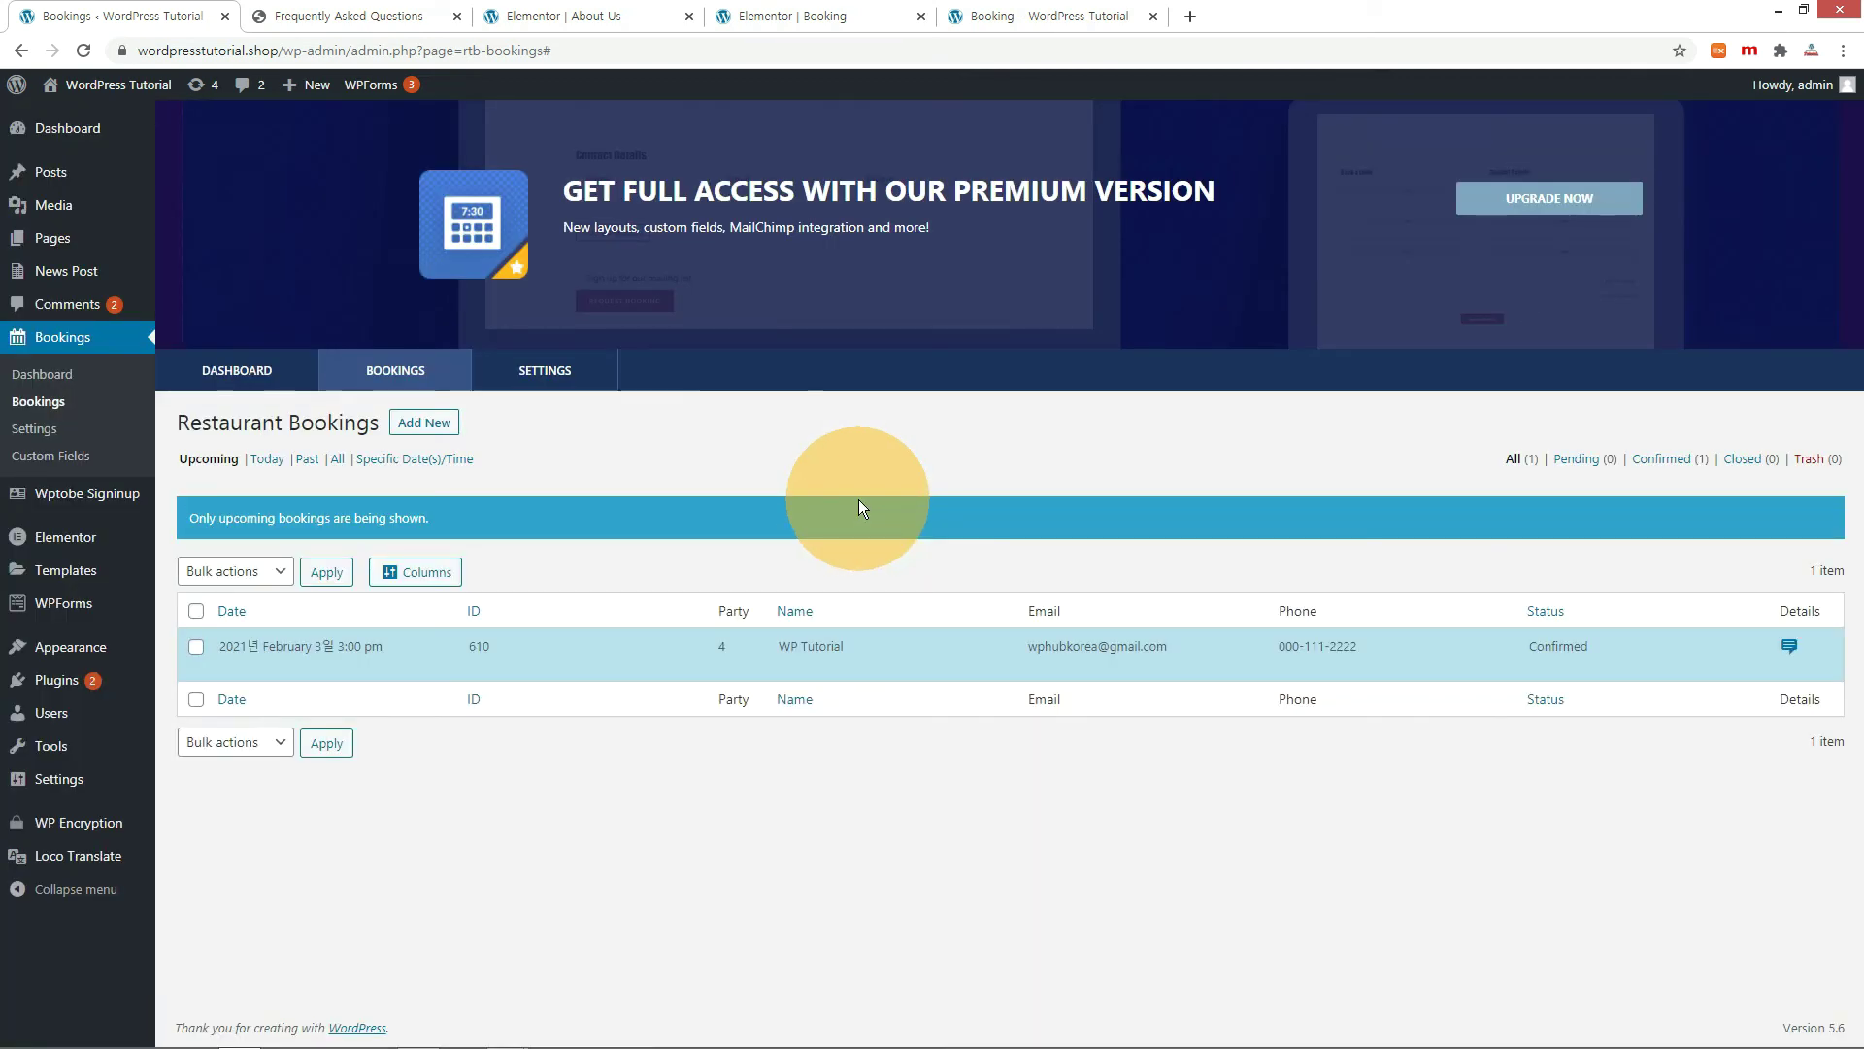
mouse_move(1123, 645)
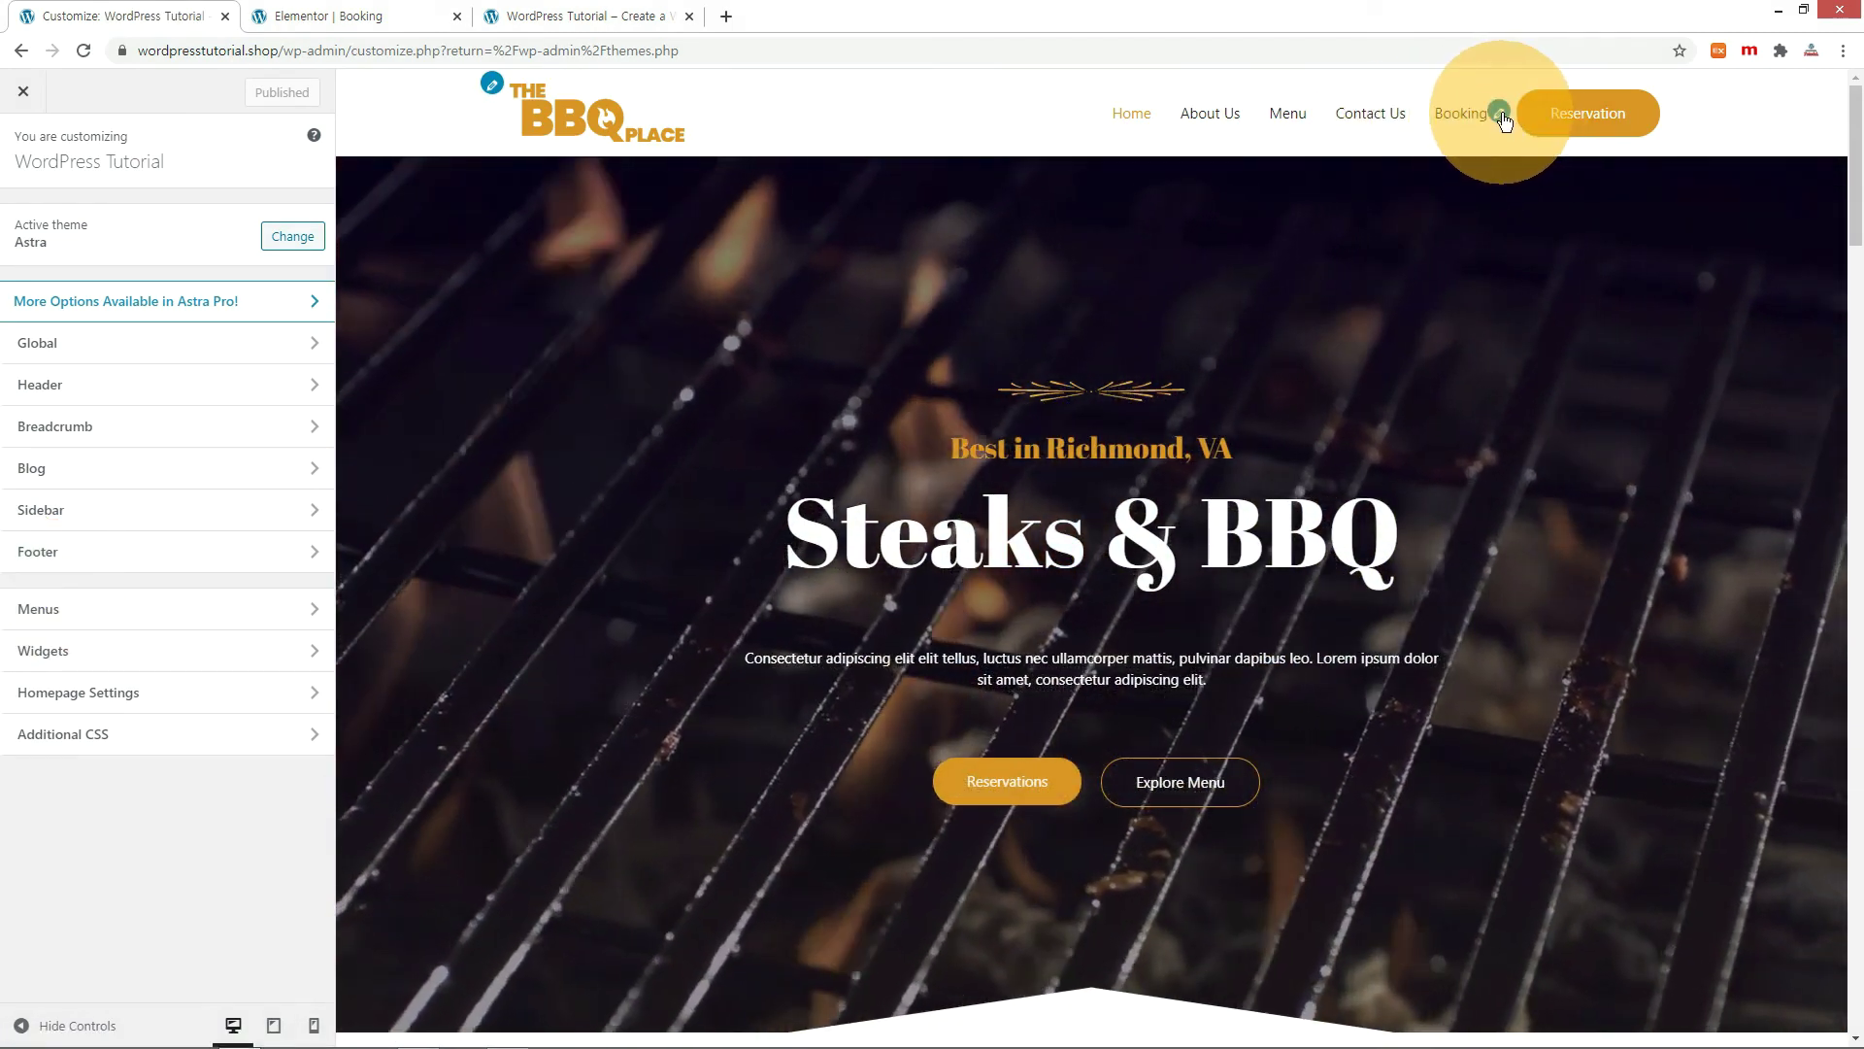
Link the header Reservation button to /booking and confirm it opens the live Booking page.
left_click(1501, 112)
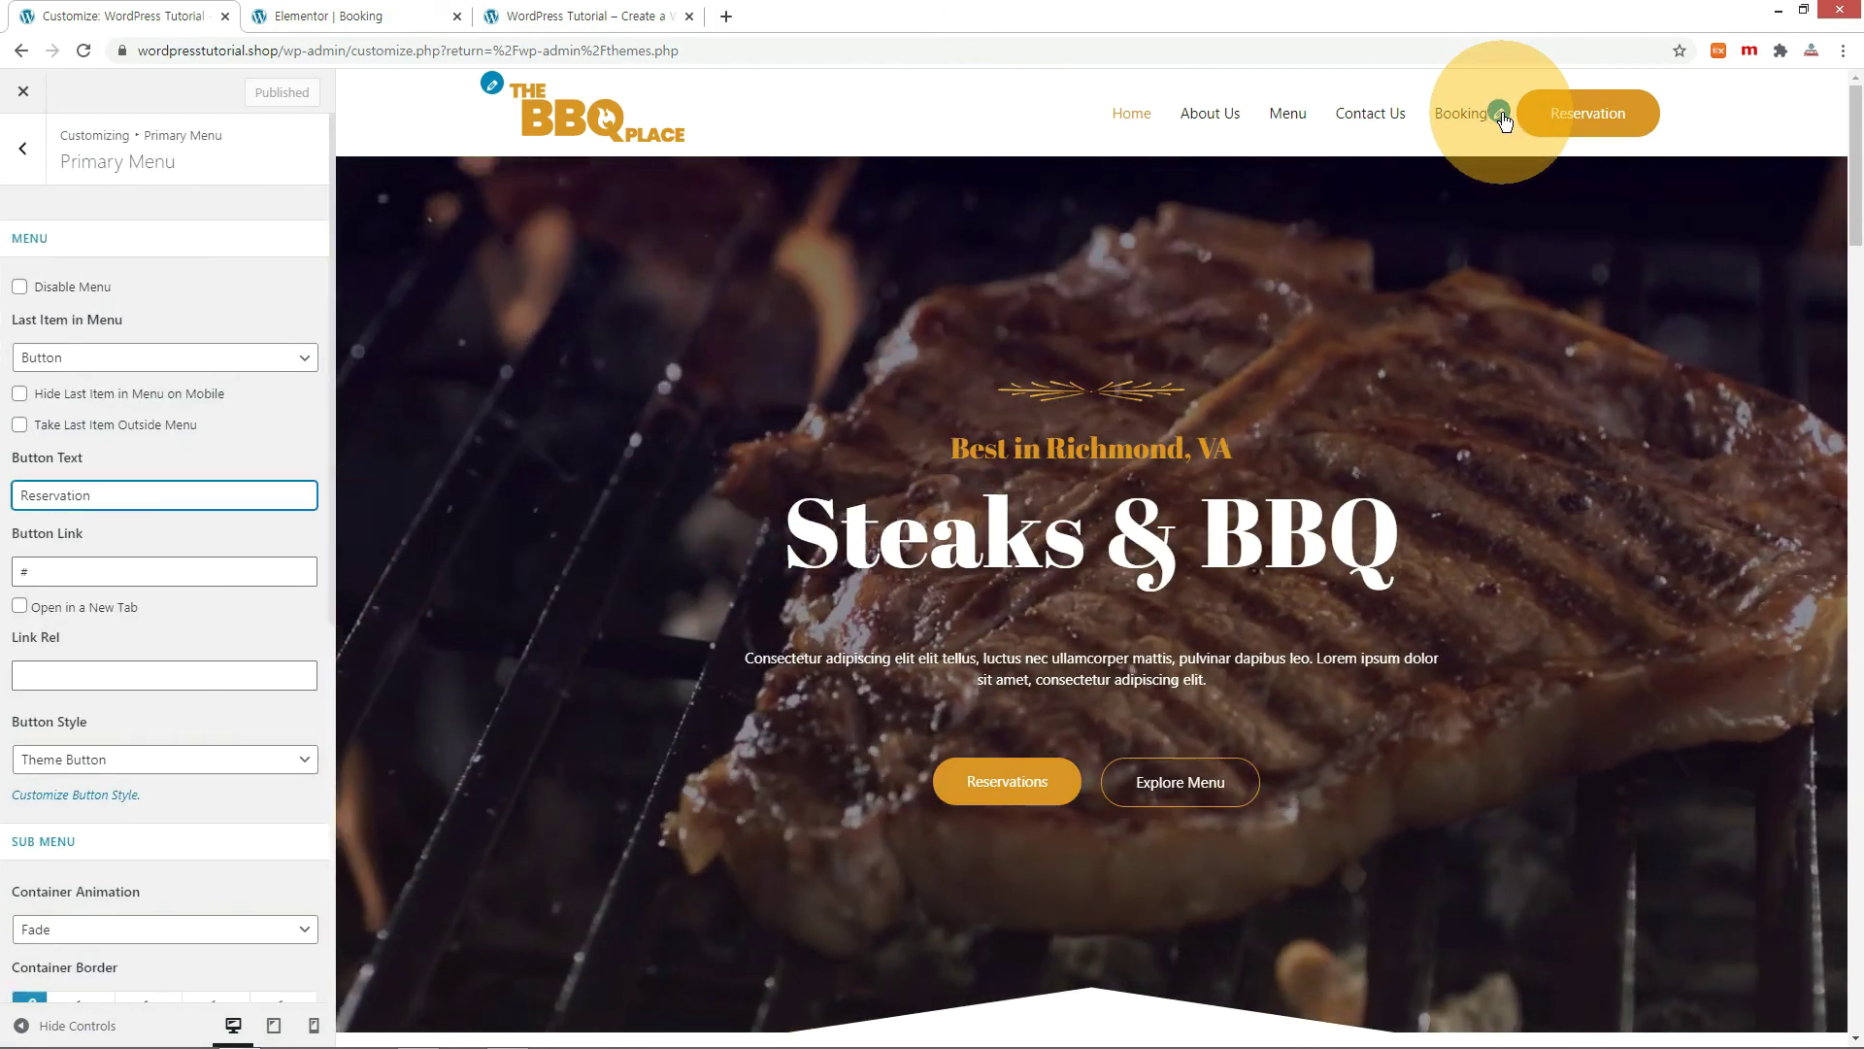
double_click(19, 572)
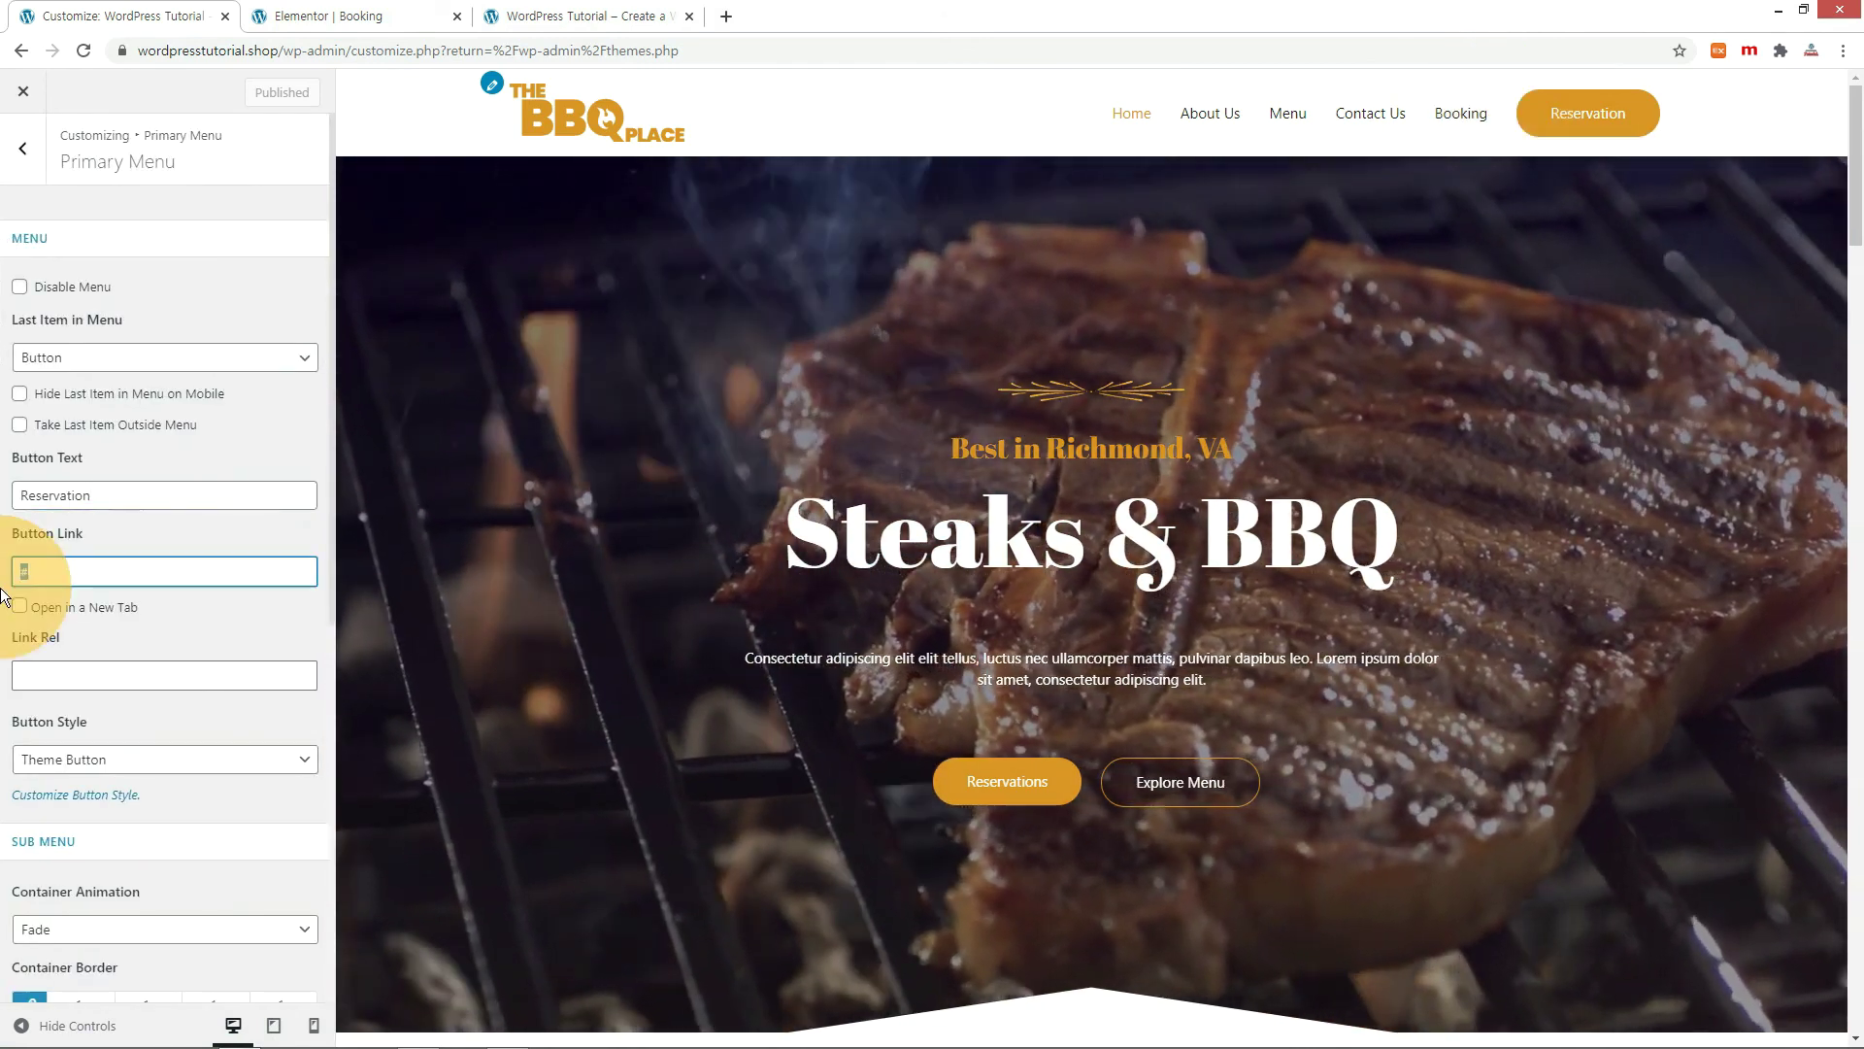
type("/booking")
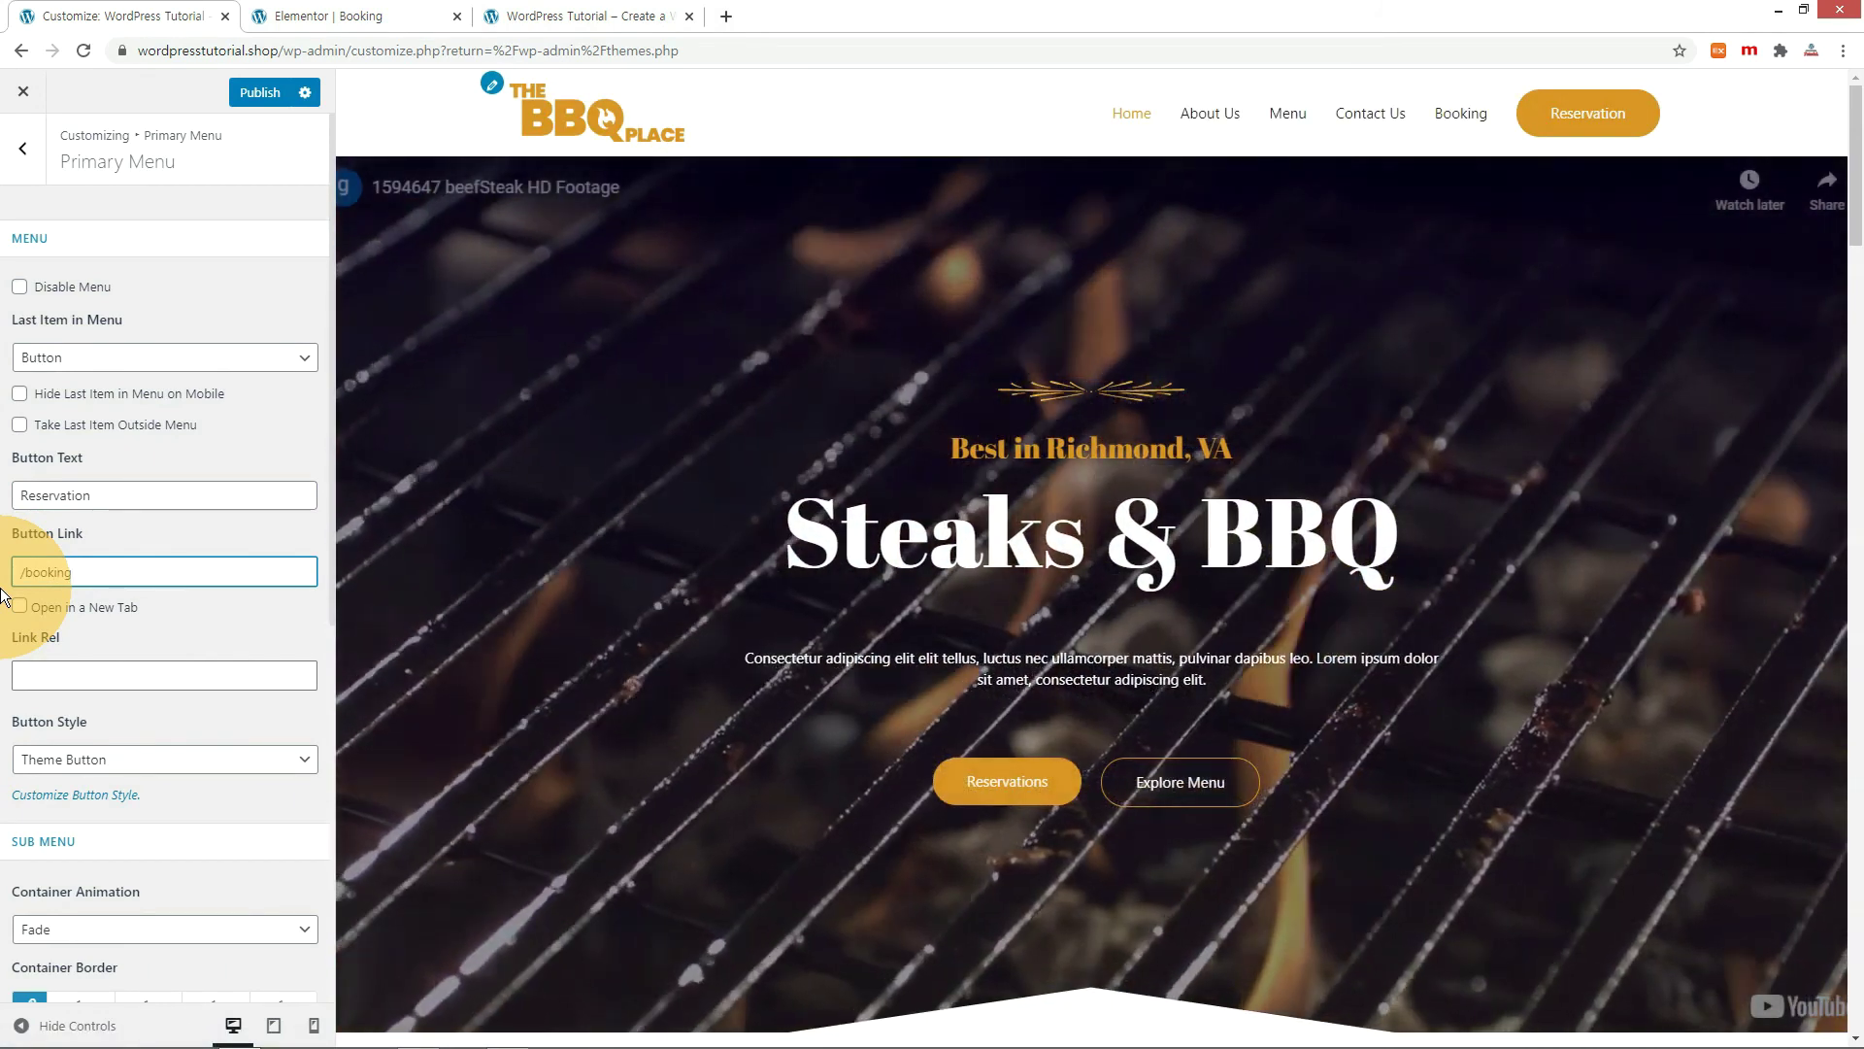
left_click(592, 15)
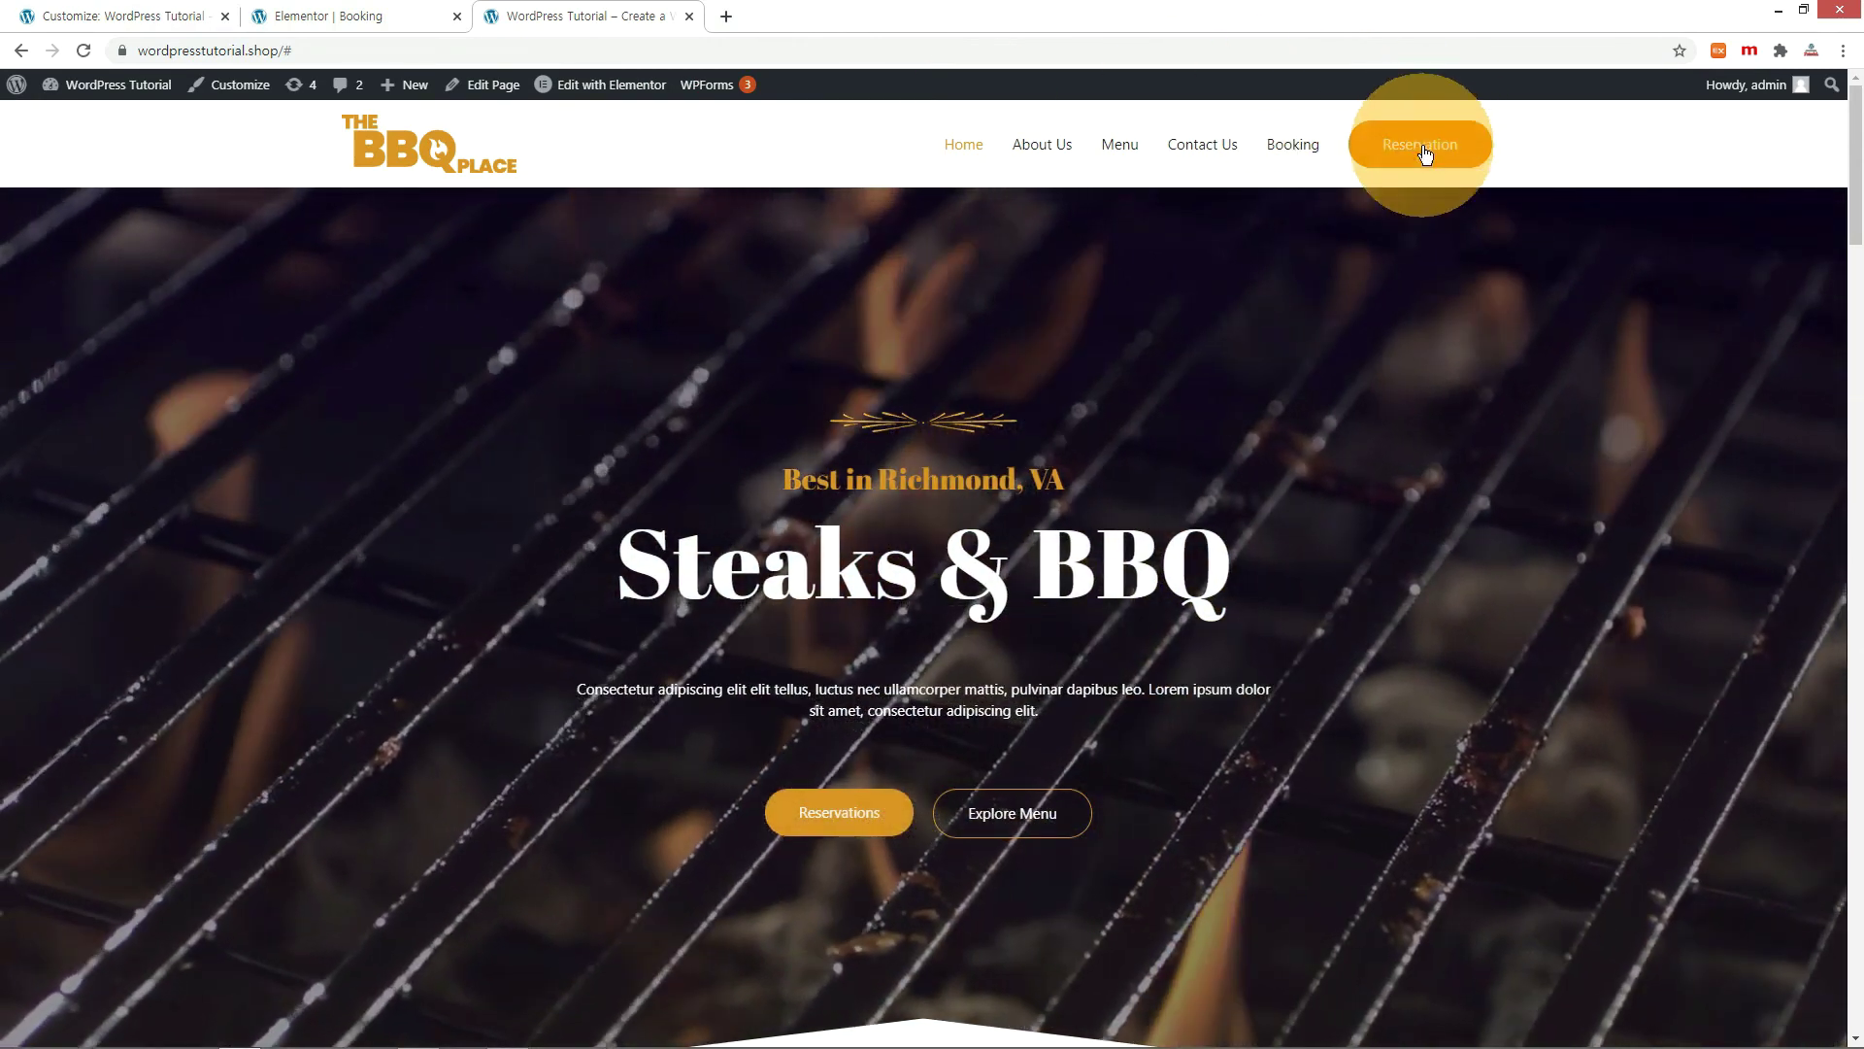
left_click(1424, 153)
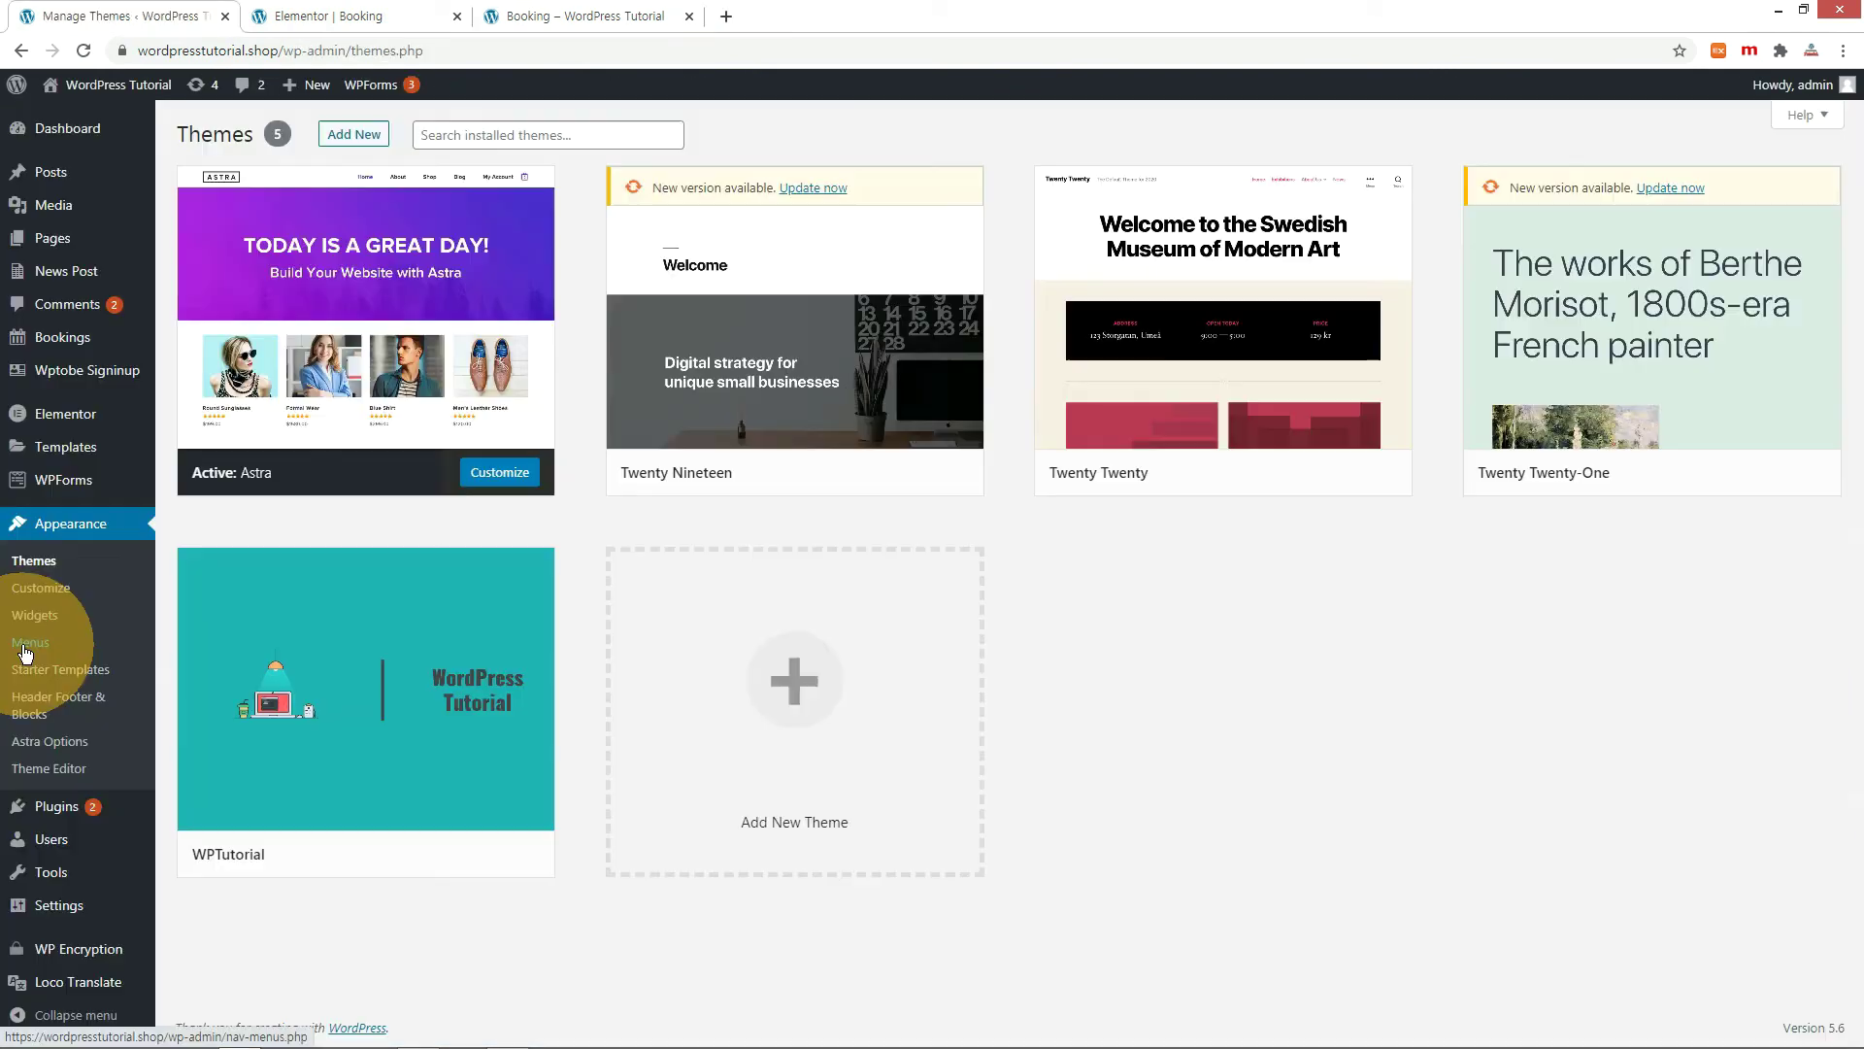
left_click(27, 643)
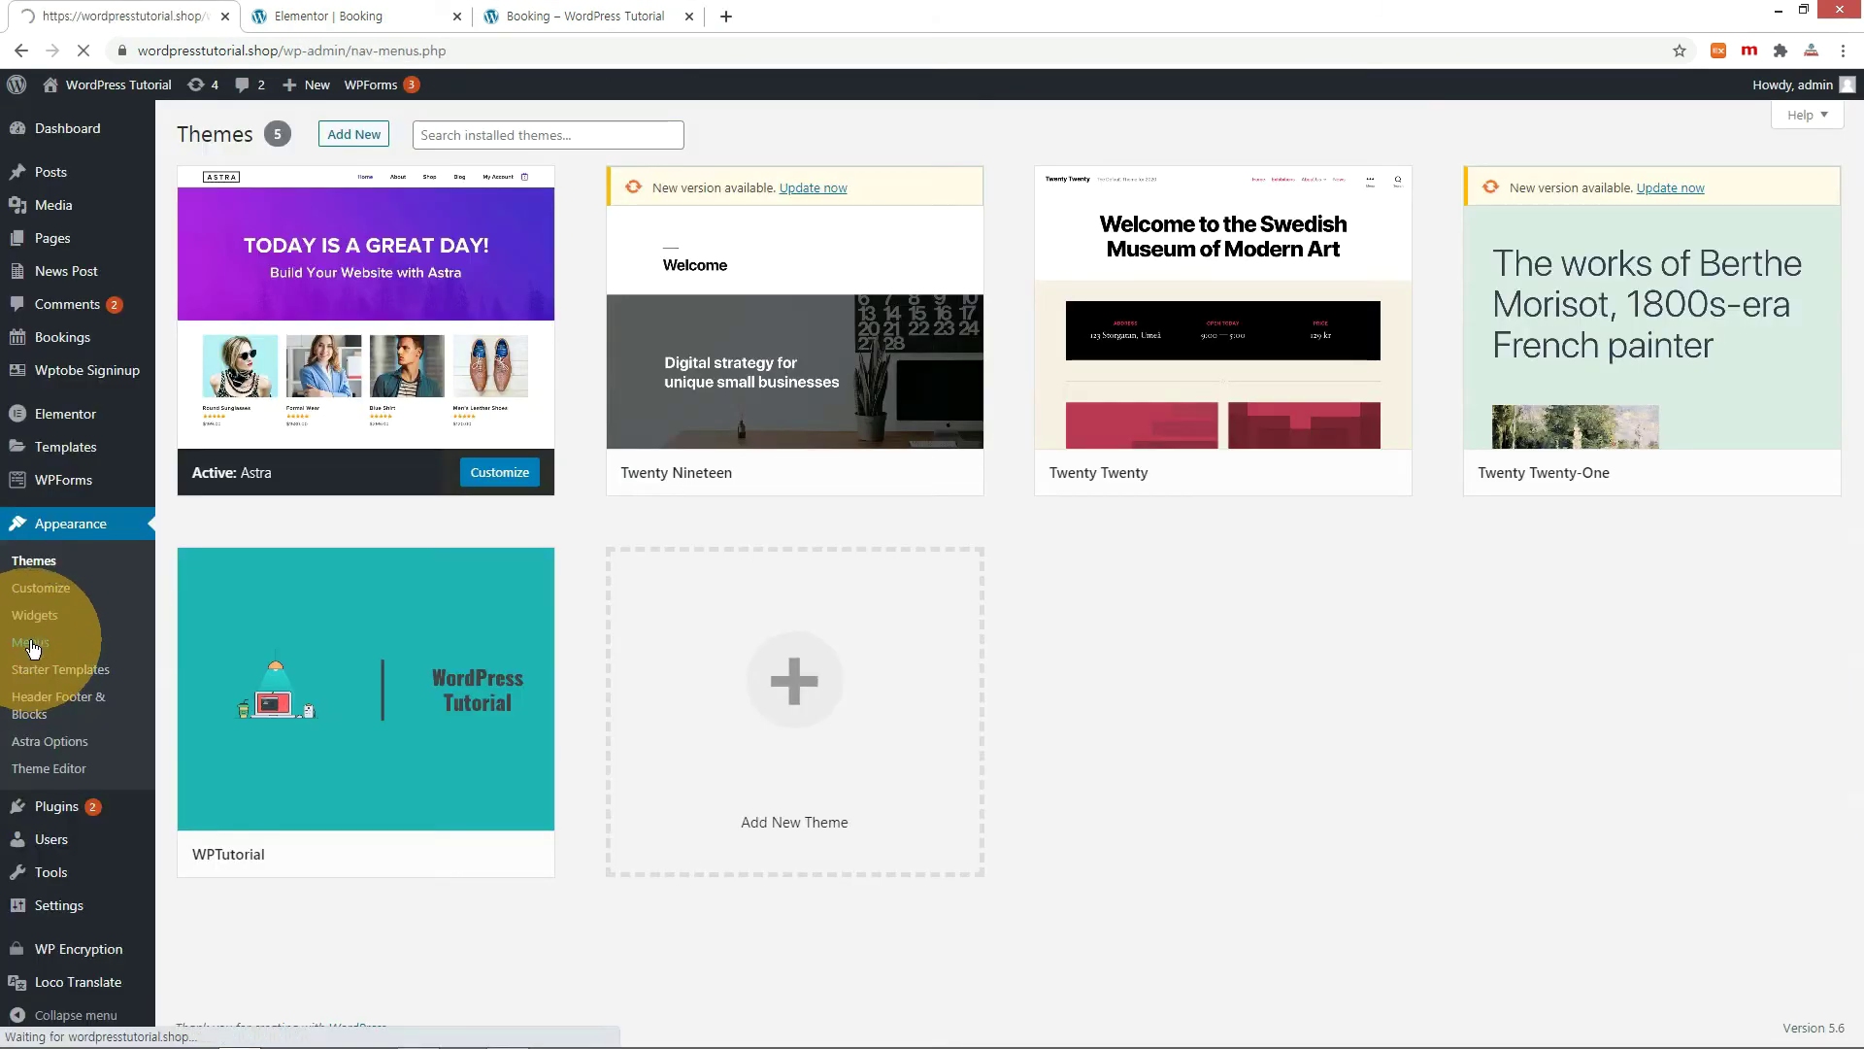
Remove Booking from the Main Menu, save it, and check the live site's menu.
left_click(862, 666)
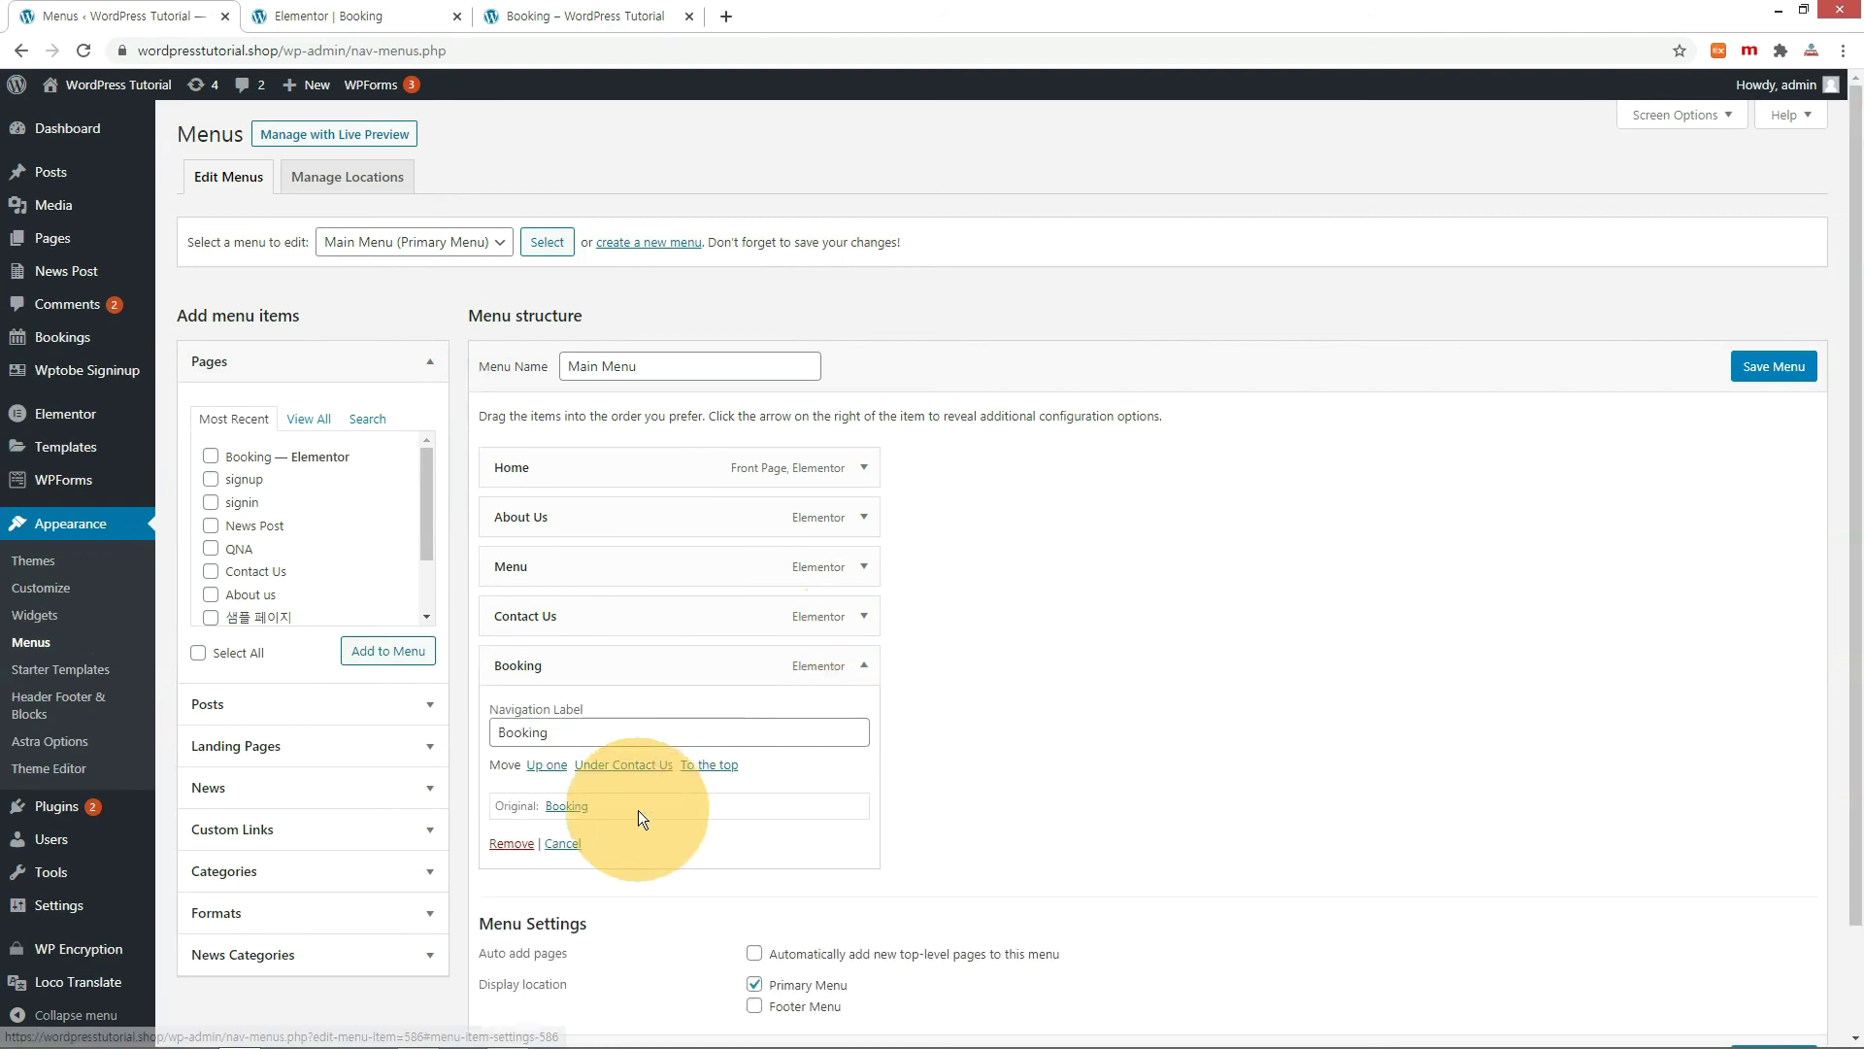
left_click(512, 845)
left_click(1790, 366)
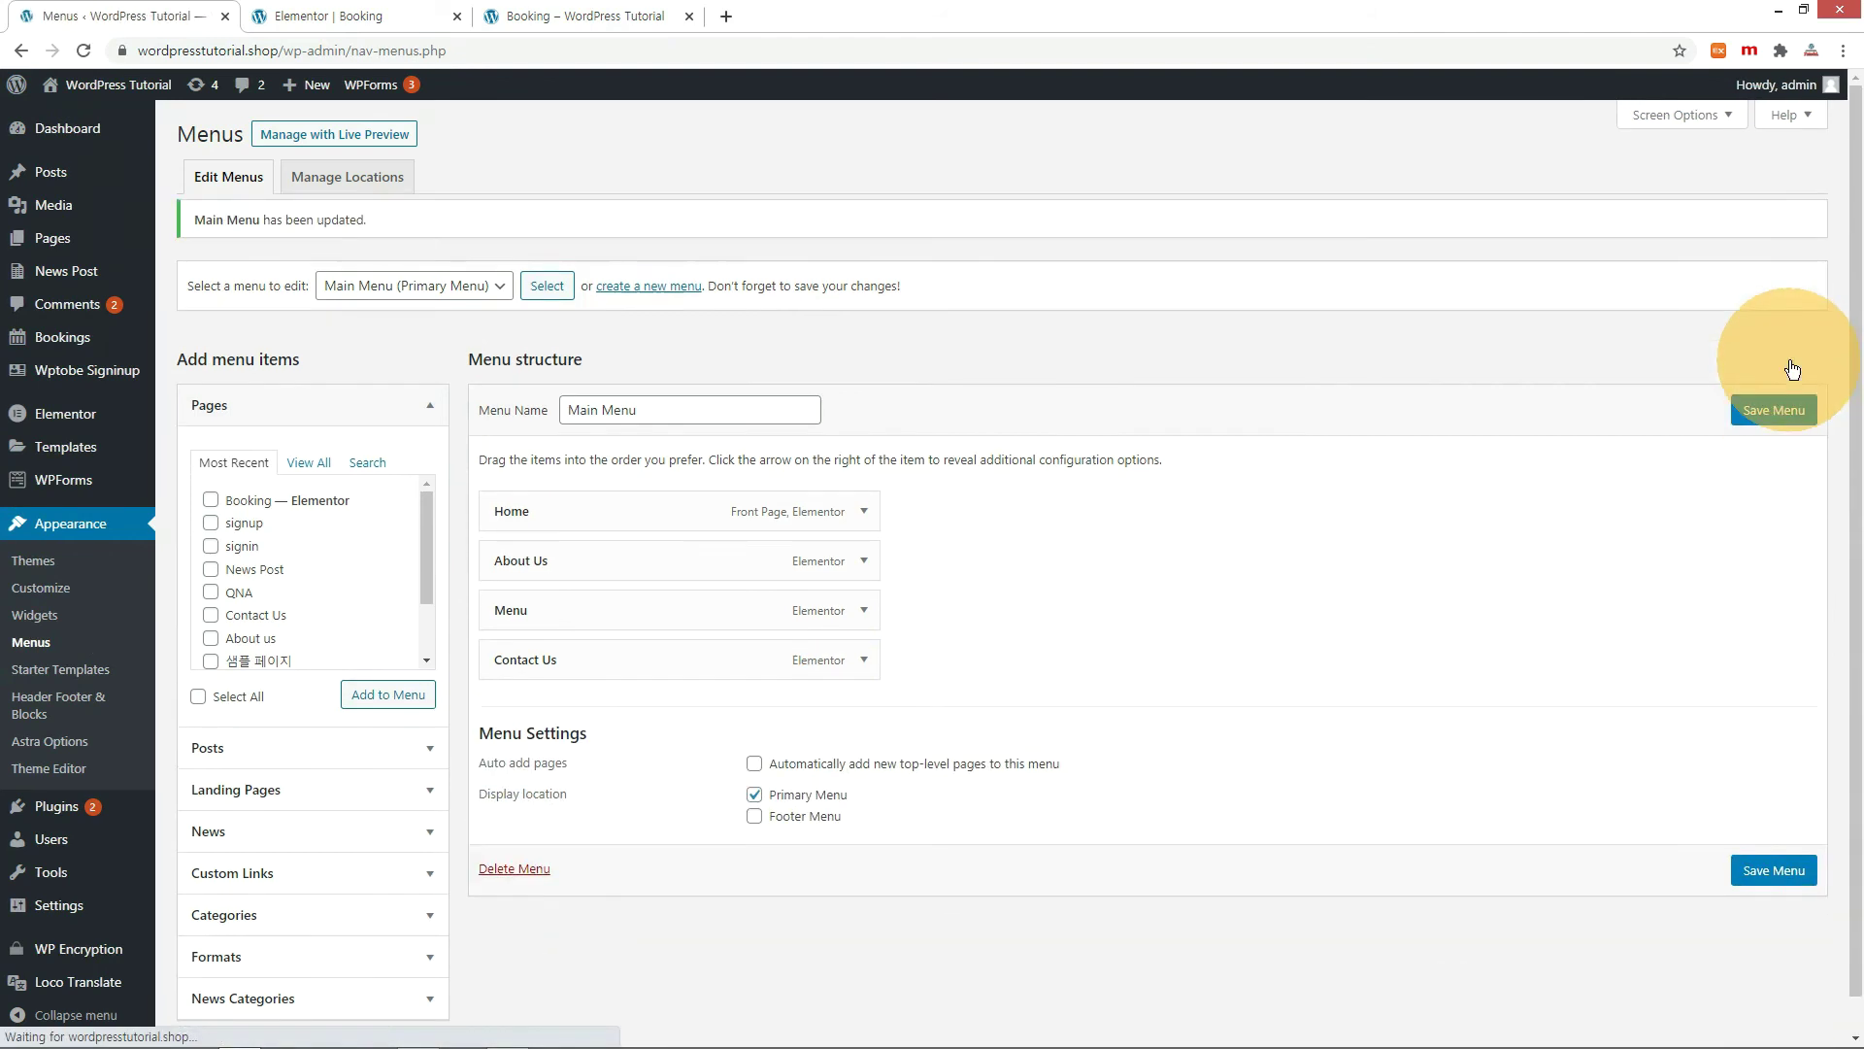
left_click(582, 16)
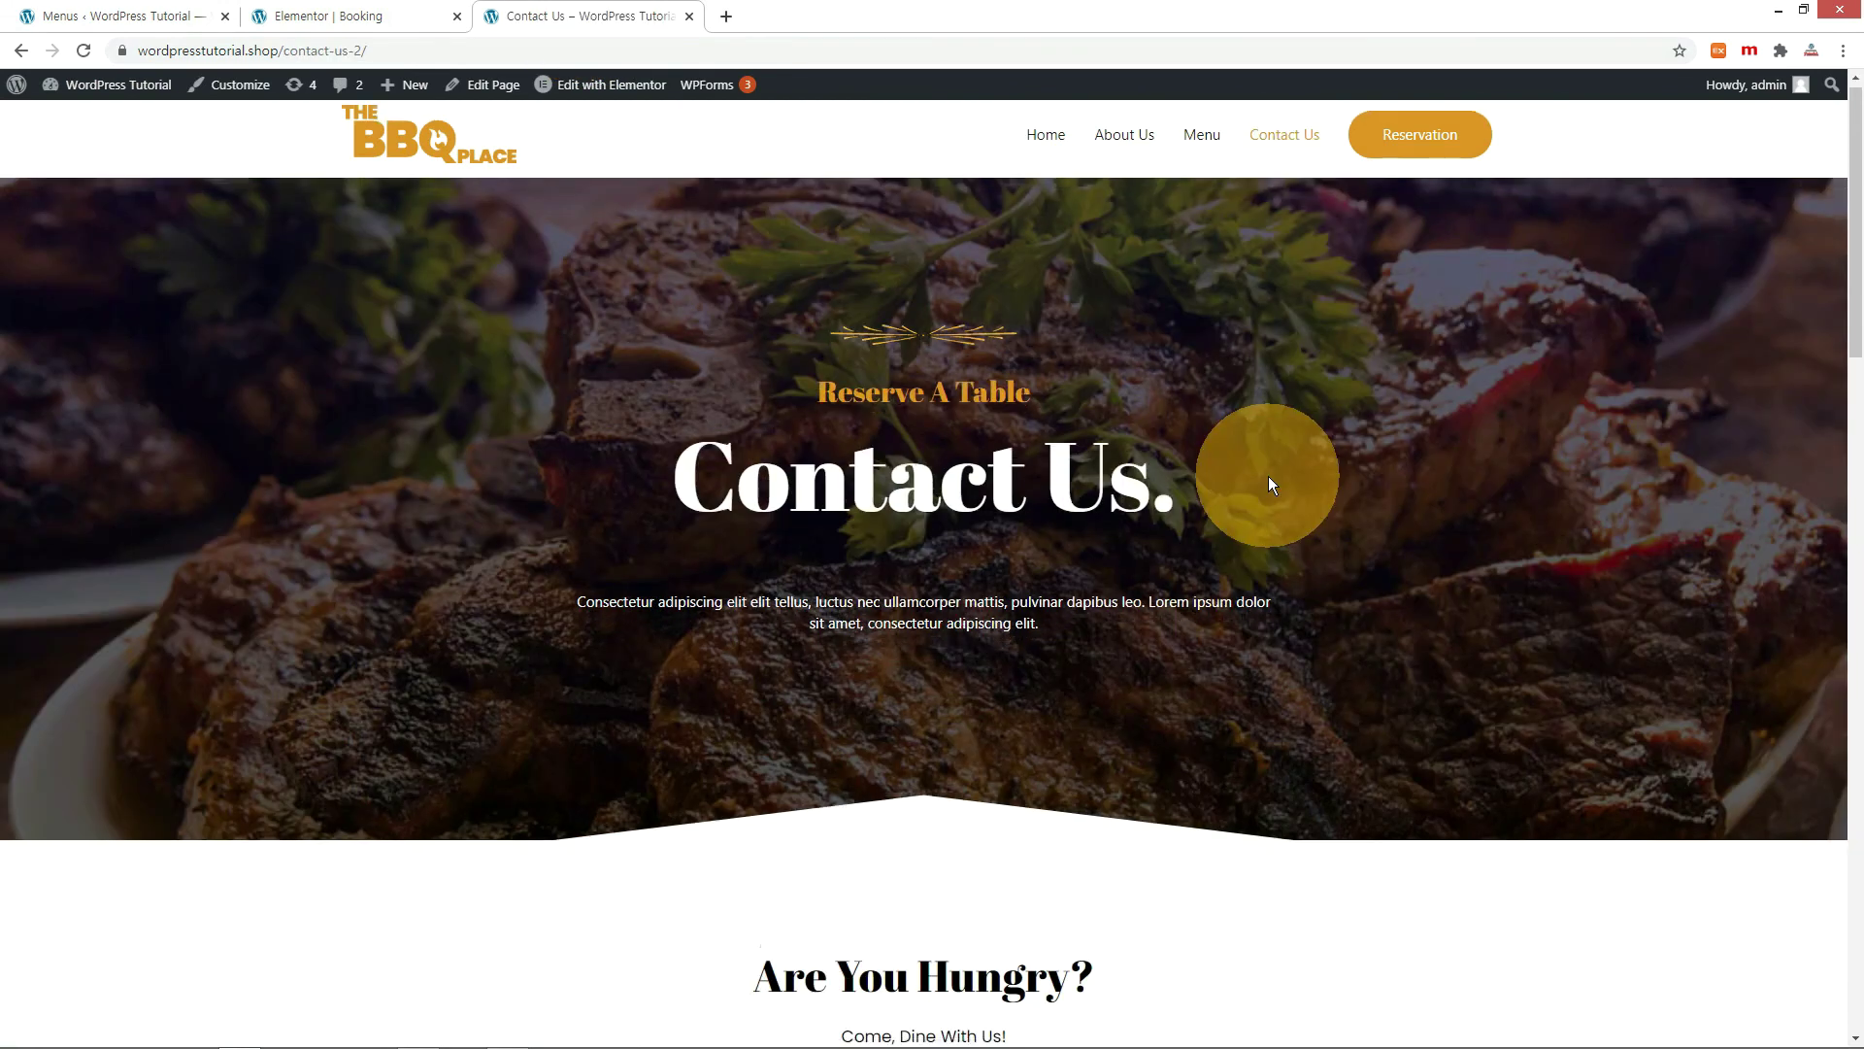
scroll(1268, 475, "down", 6)
scroll(1268, 476, "down", 5)
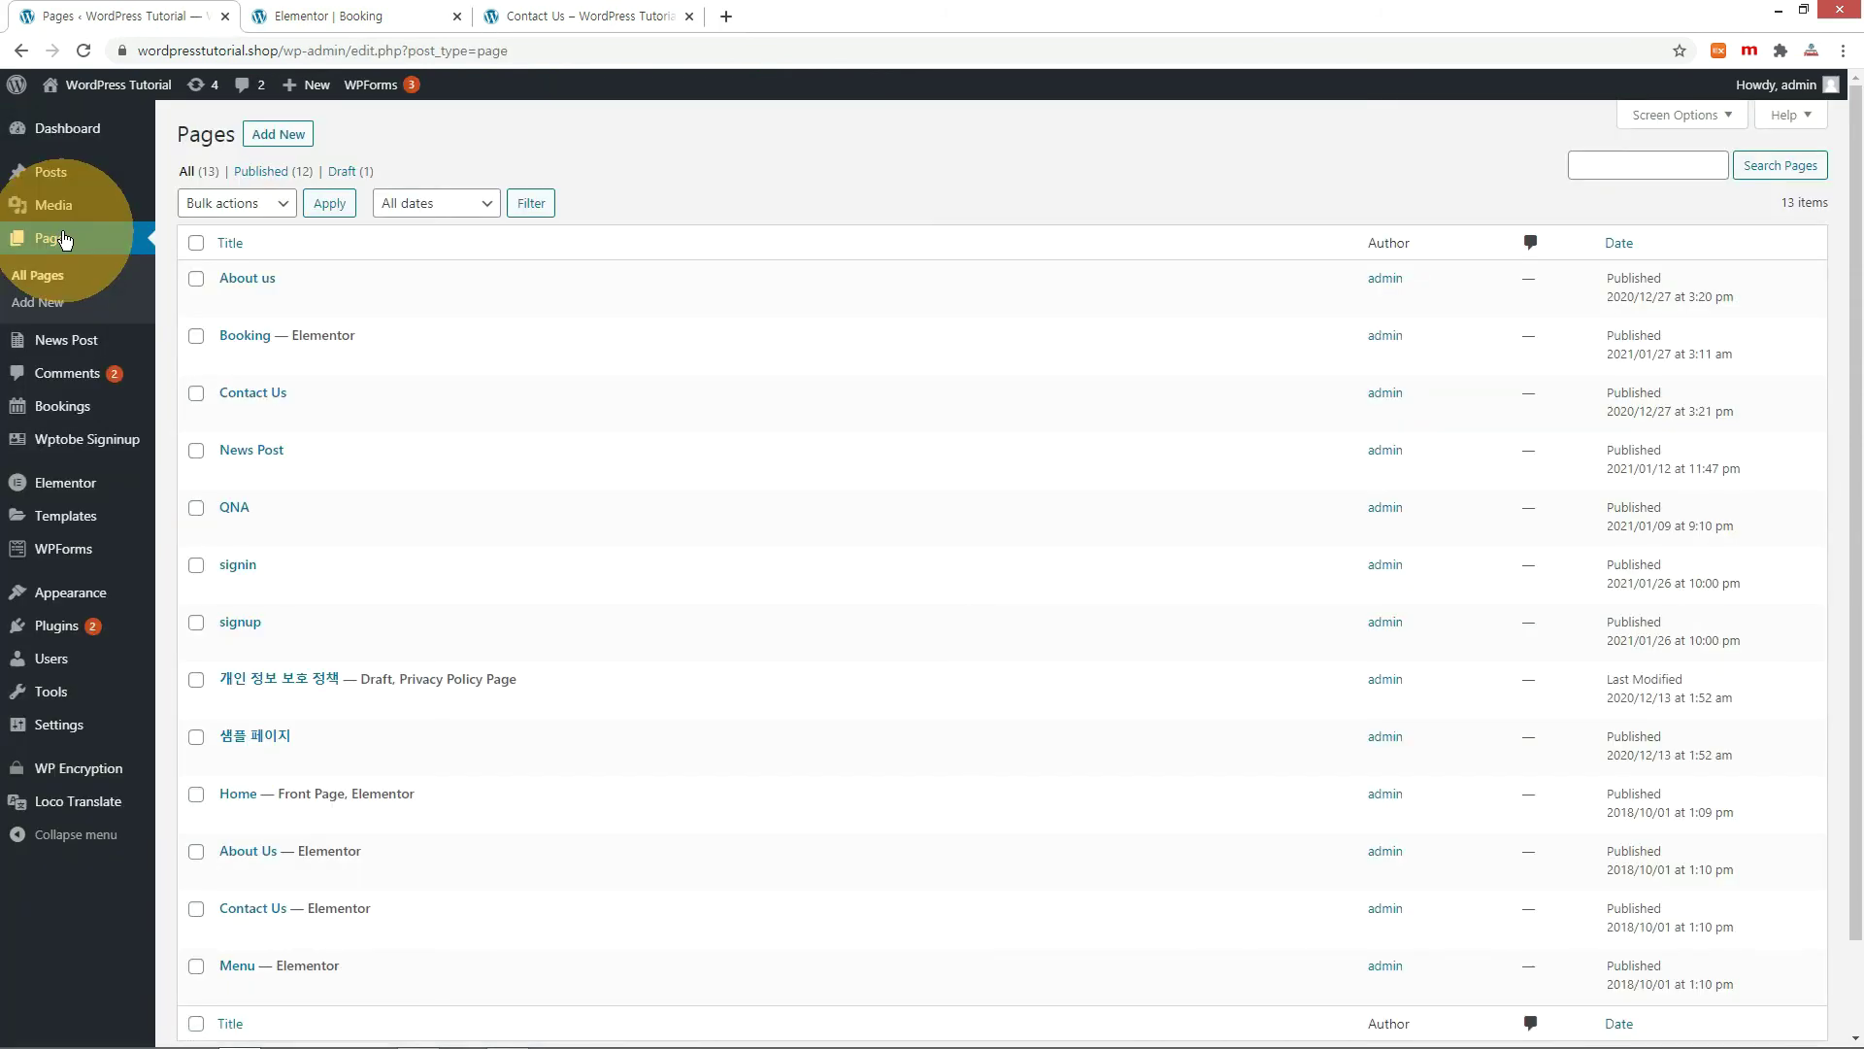
scroll(424, 447, "down", 2)
Edit the Contact Us page in Elementor and select its contact form shortcode widget.
left_click(419, 831)
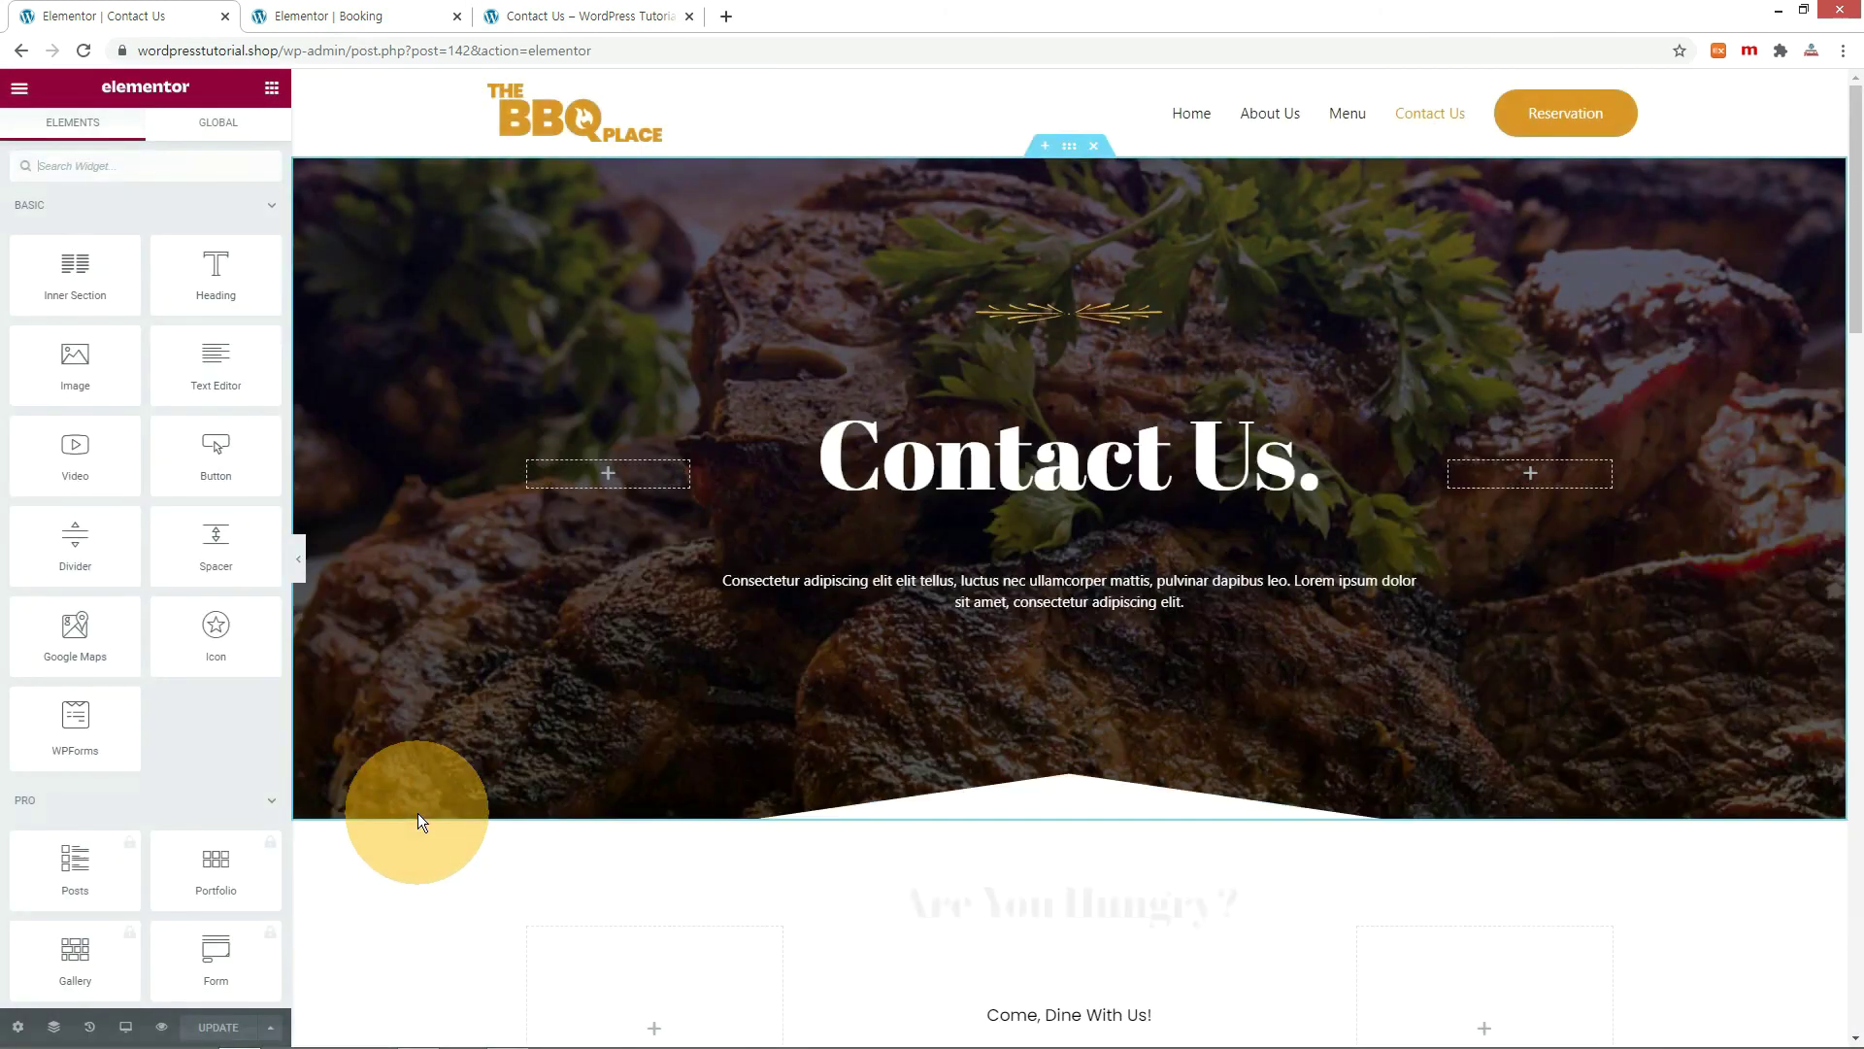
scroll(870, 645, "down", 8)
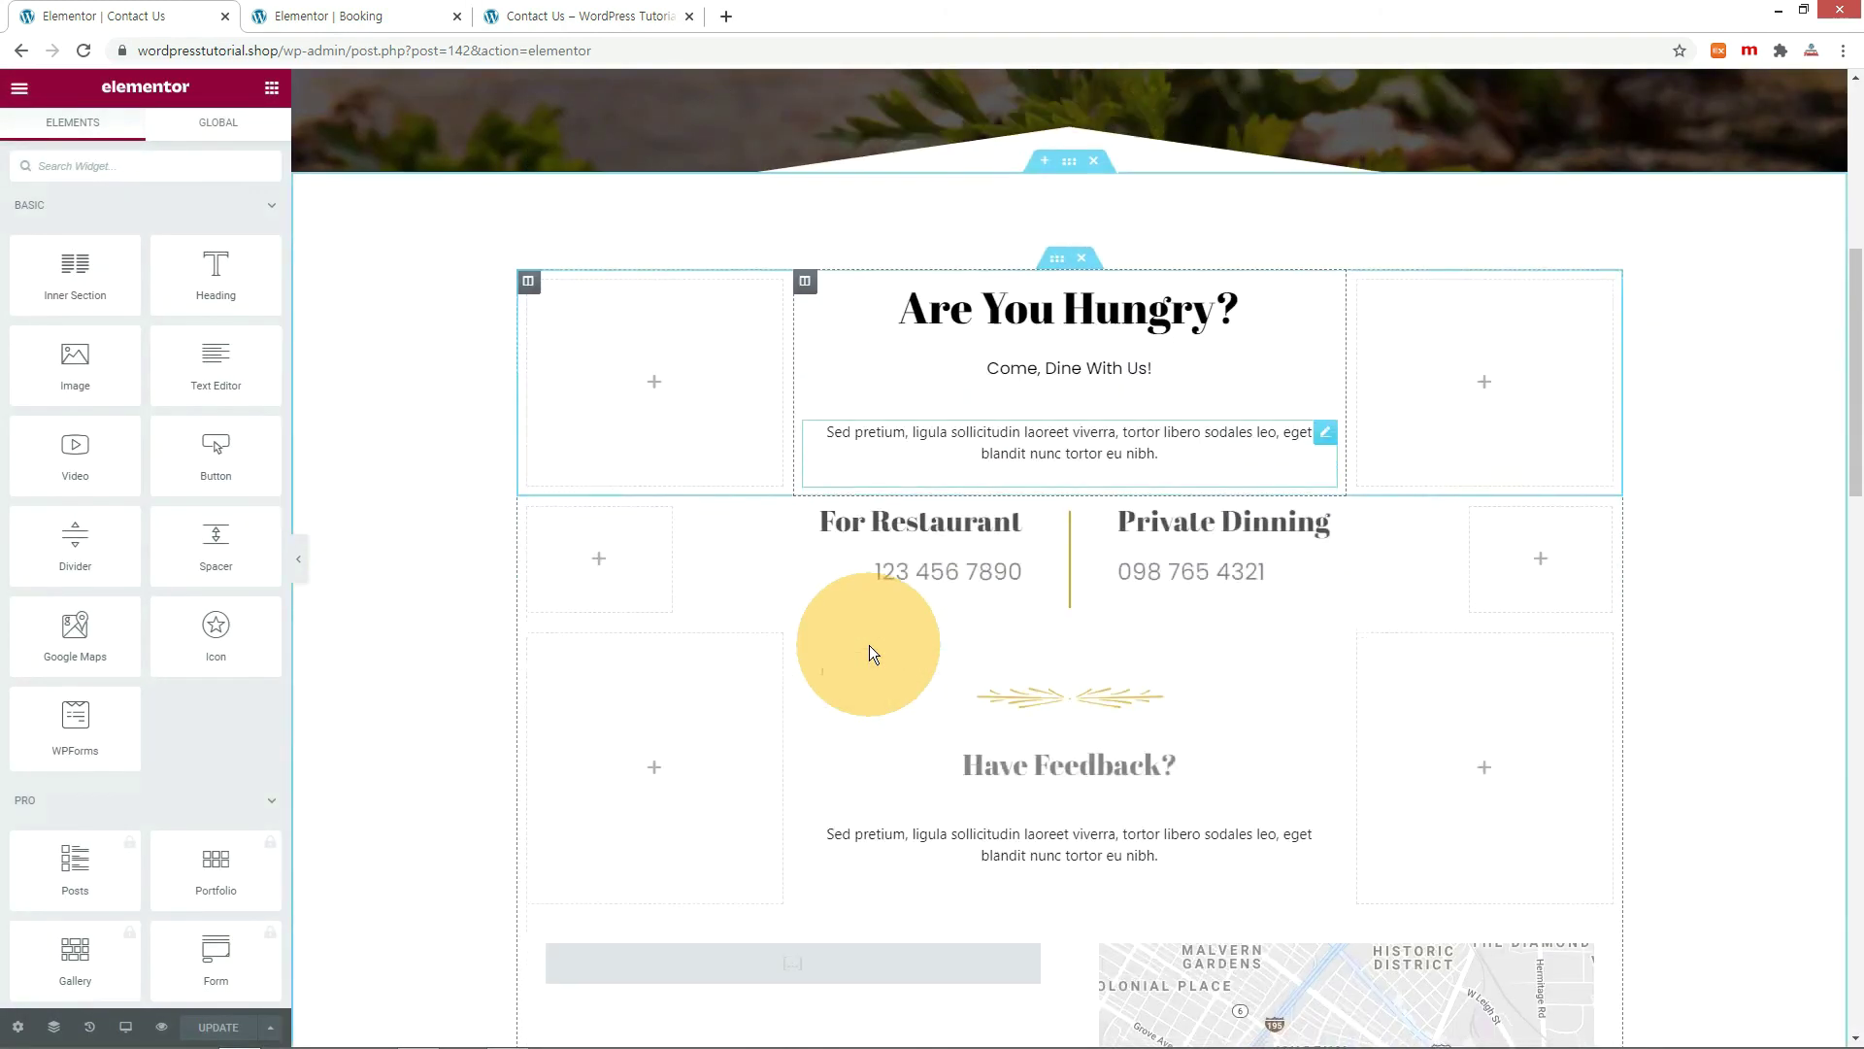
scroll(870, 644, "down", 3)
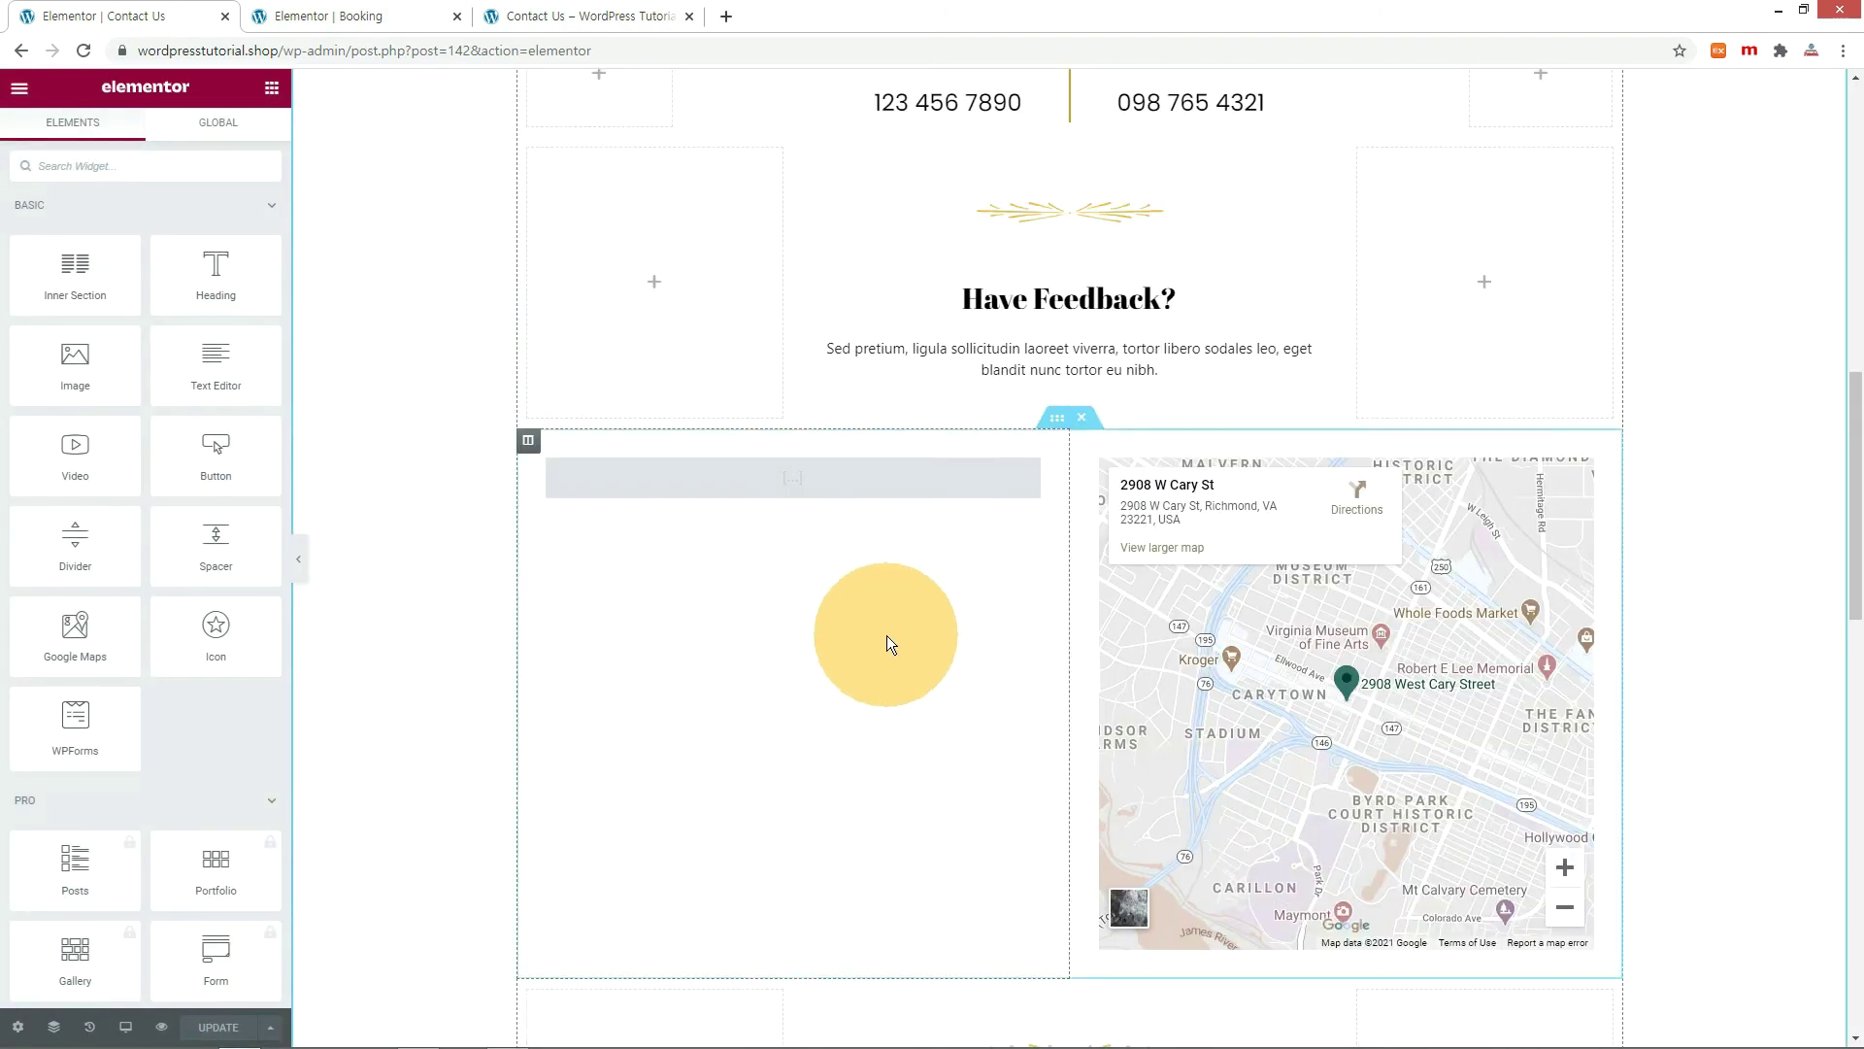
left_click(830, 482)
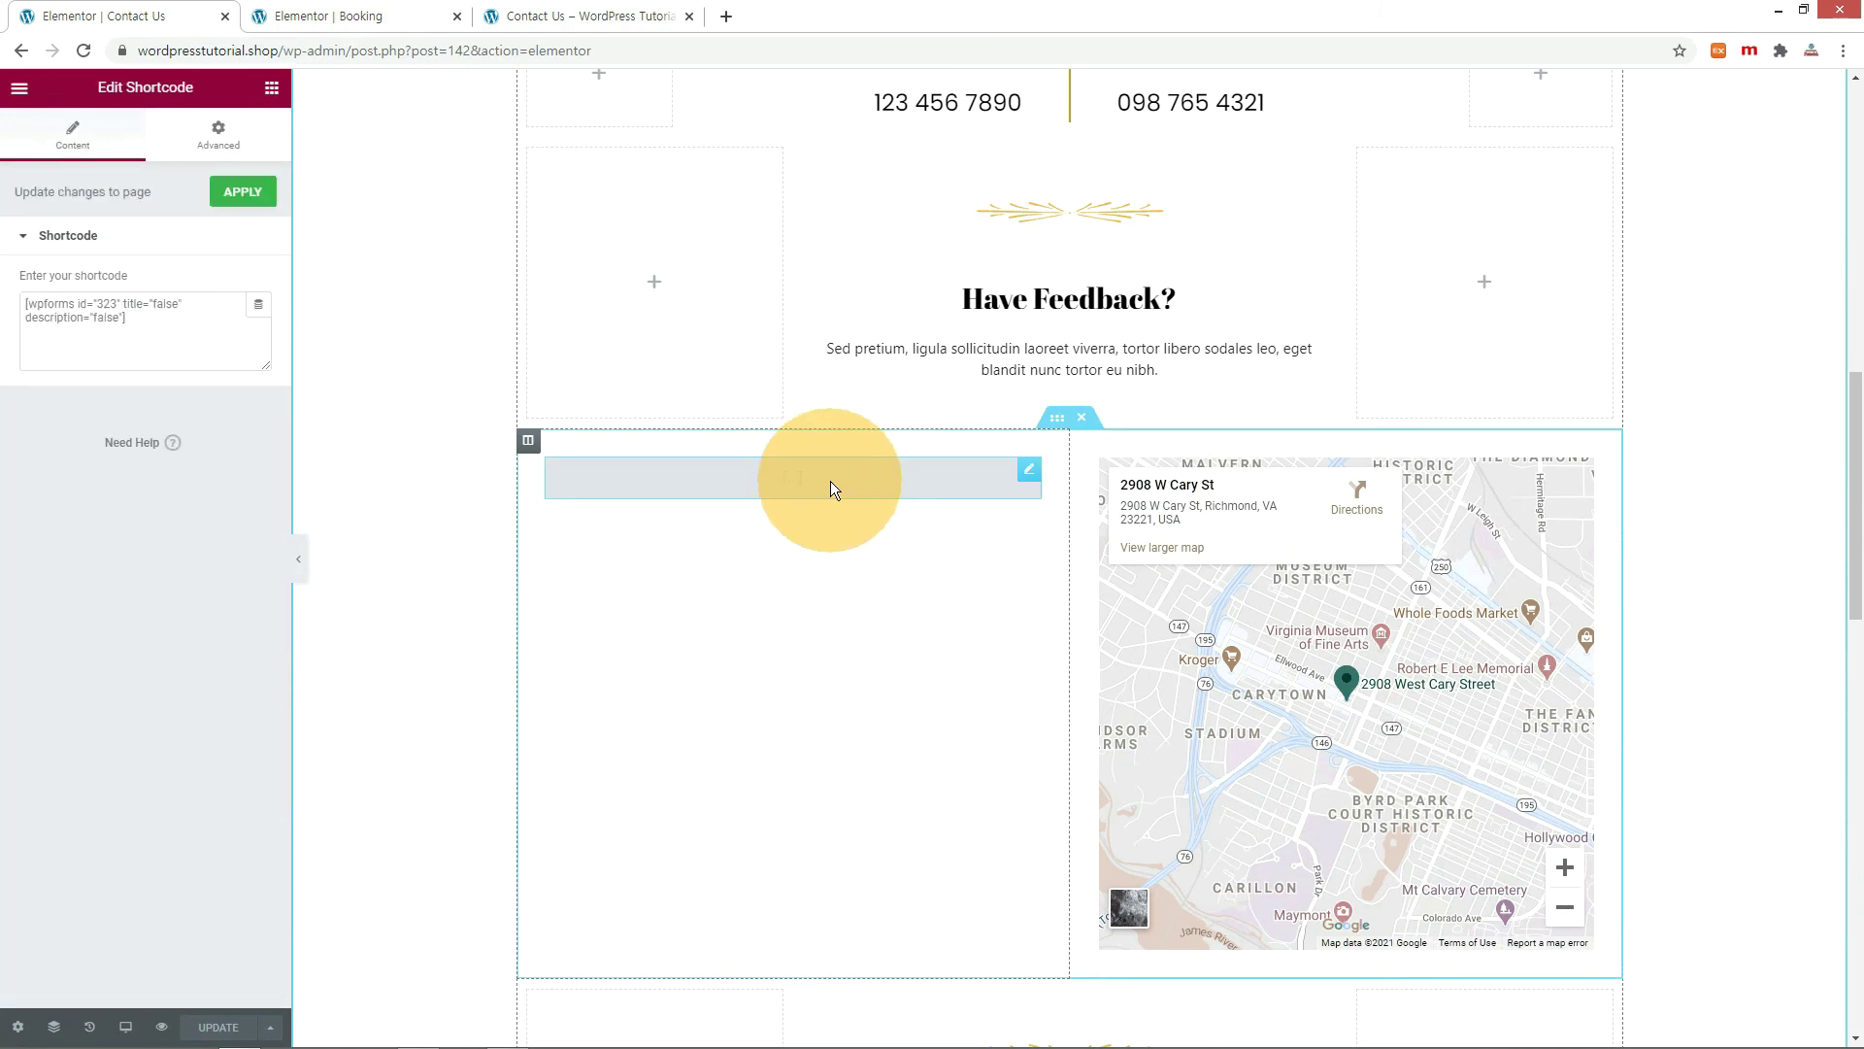
left_click(108, 307)
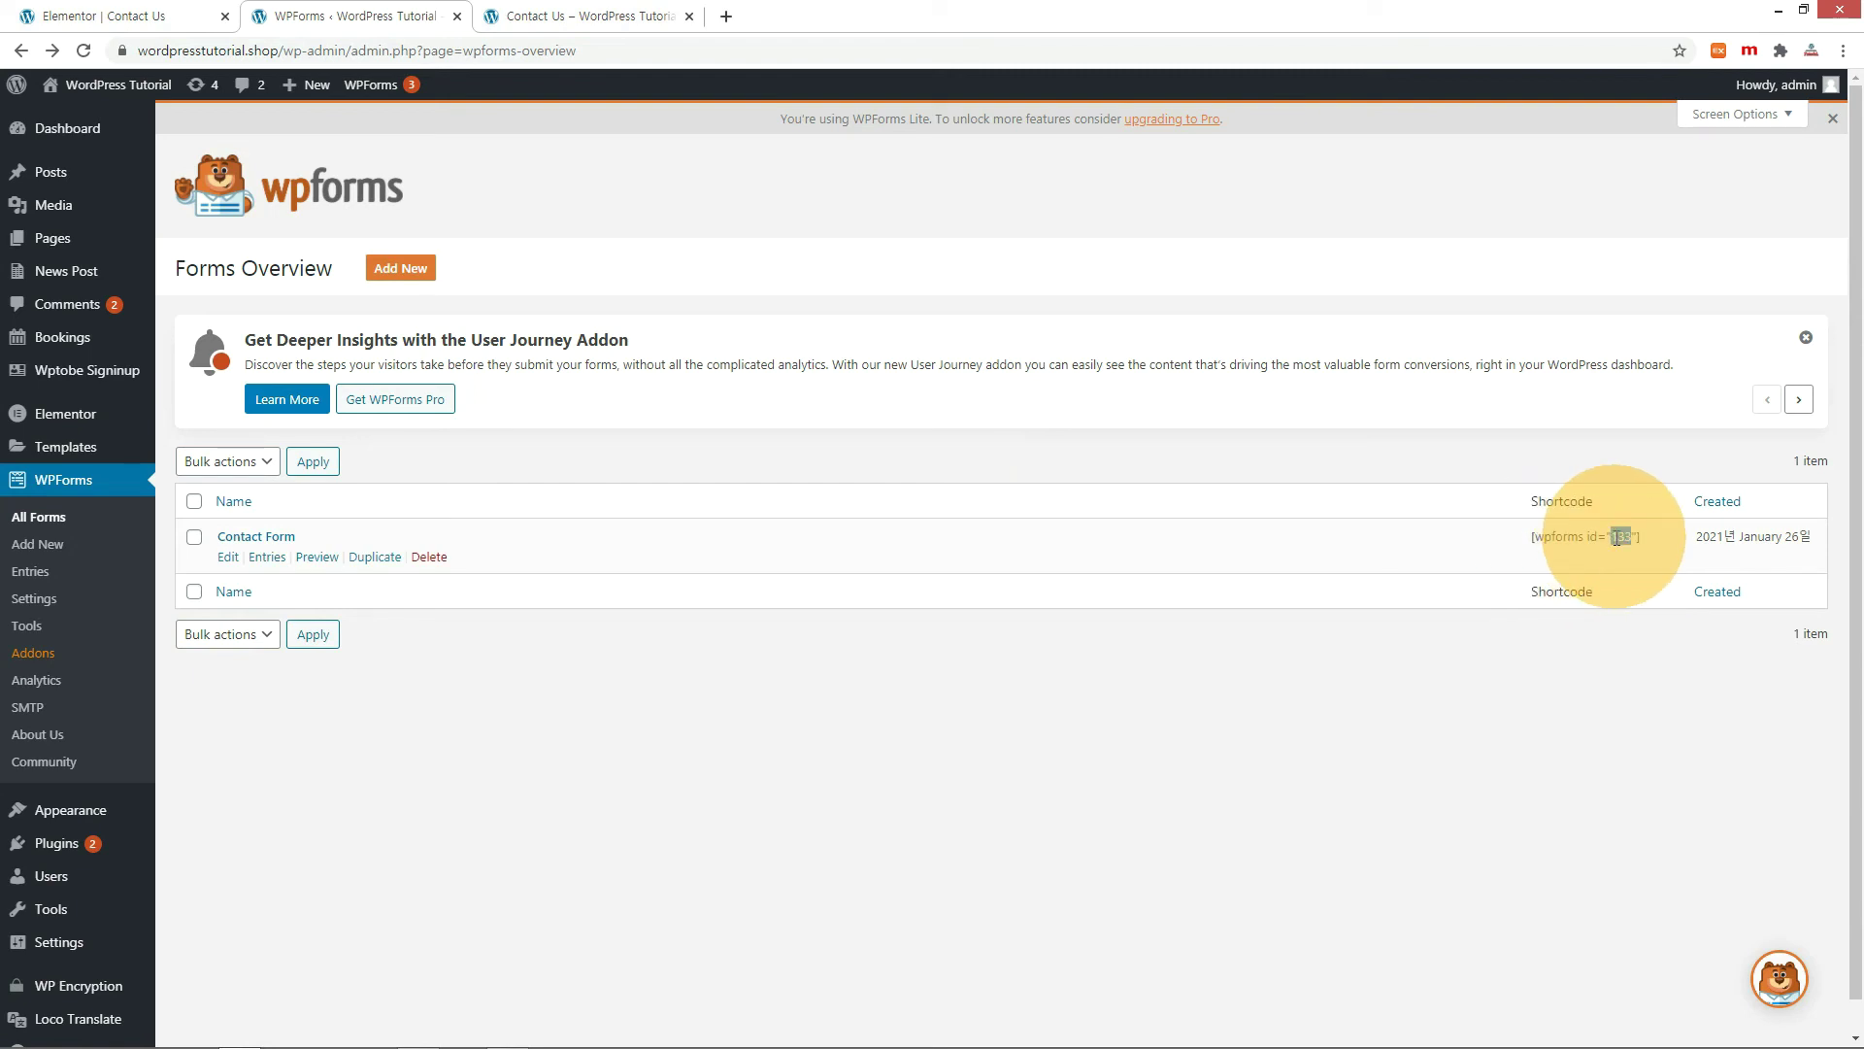
Change the shortcode's form id from 323 to 133 and reload the live page.
left_click(45, 9)
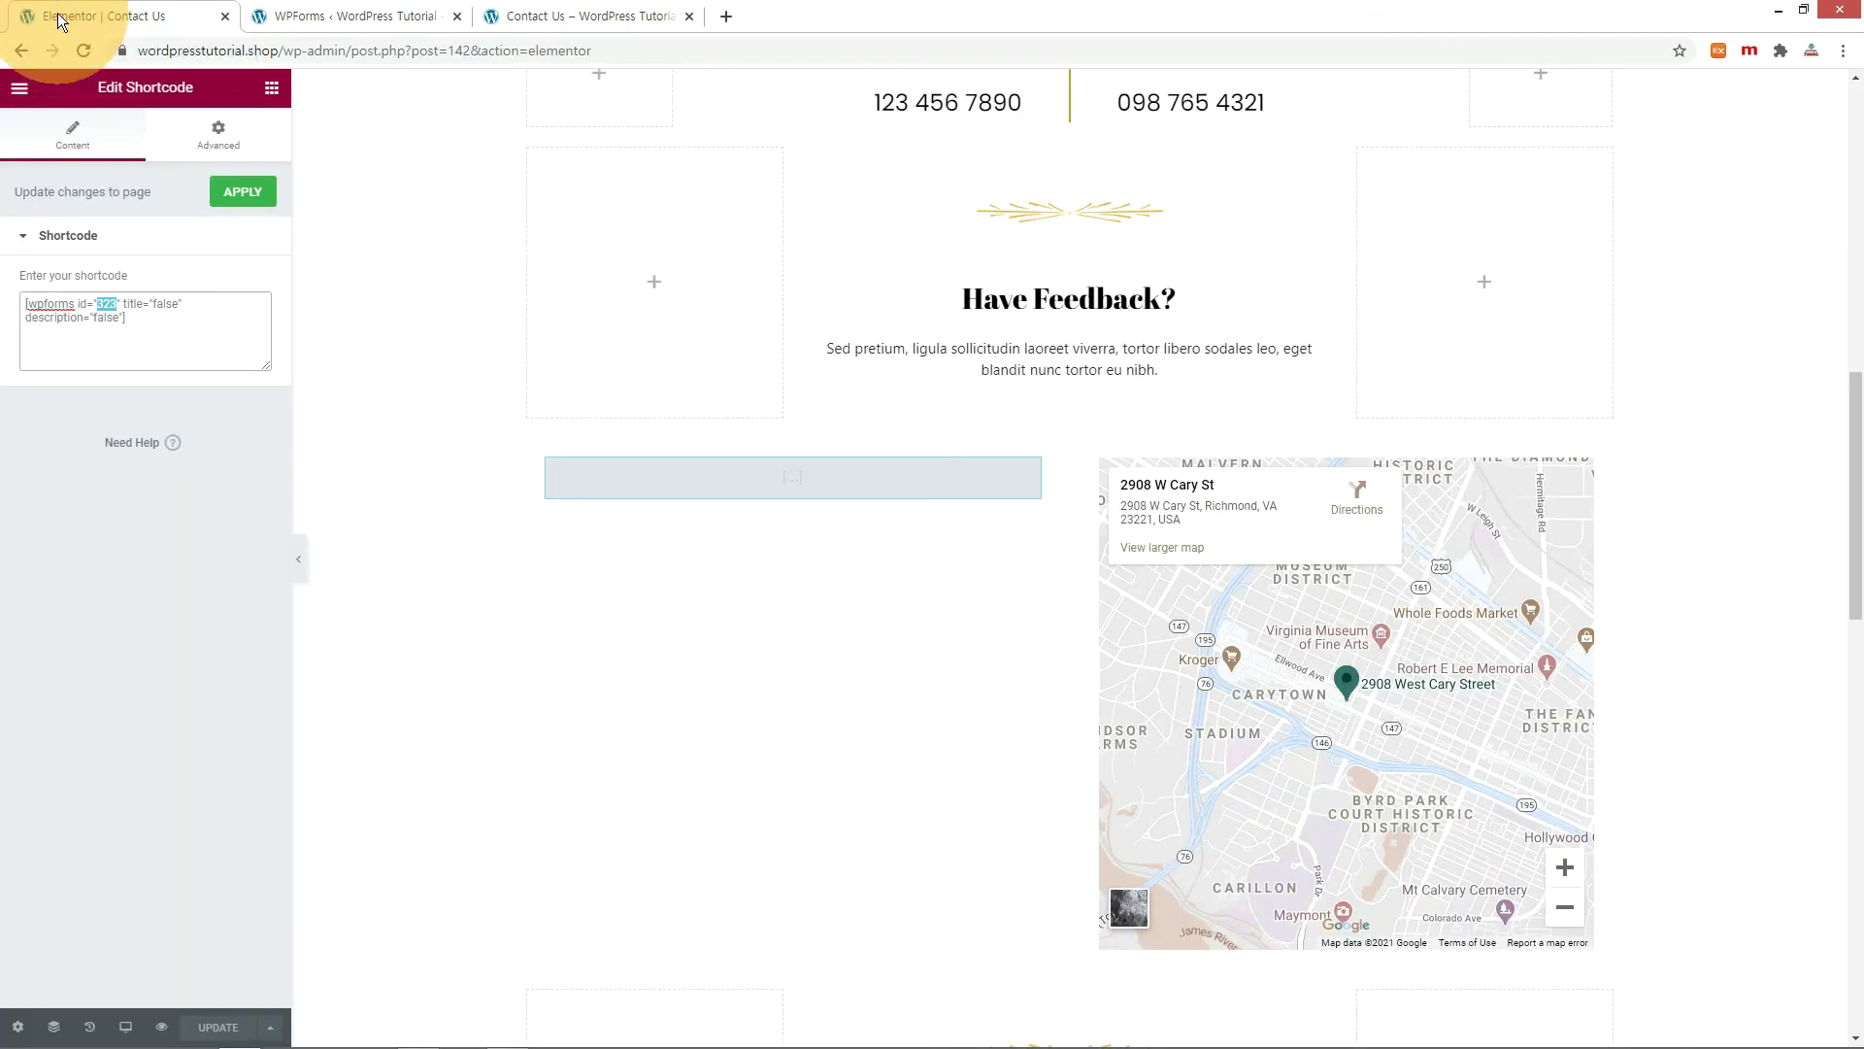
double_click(115, 304)
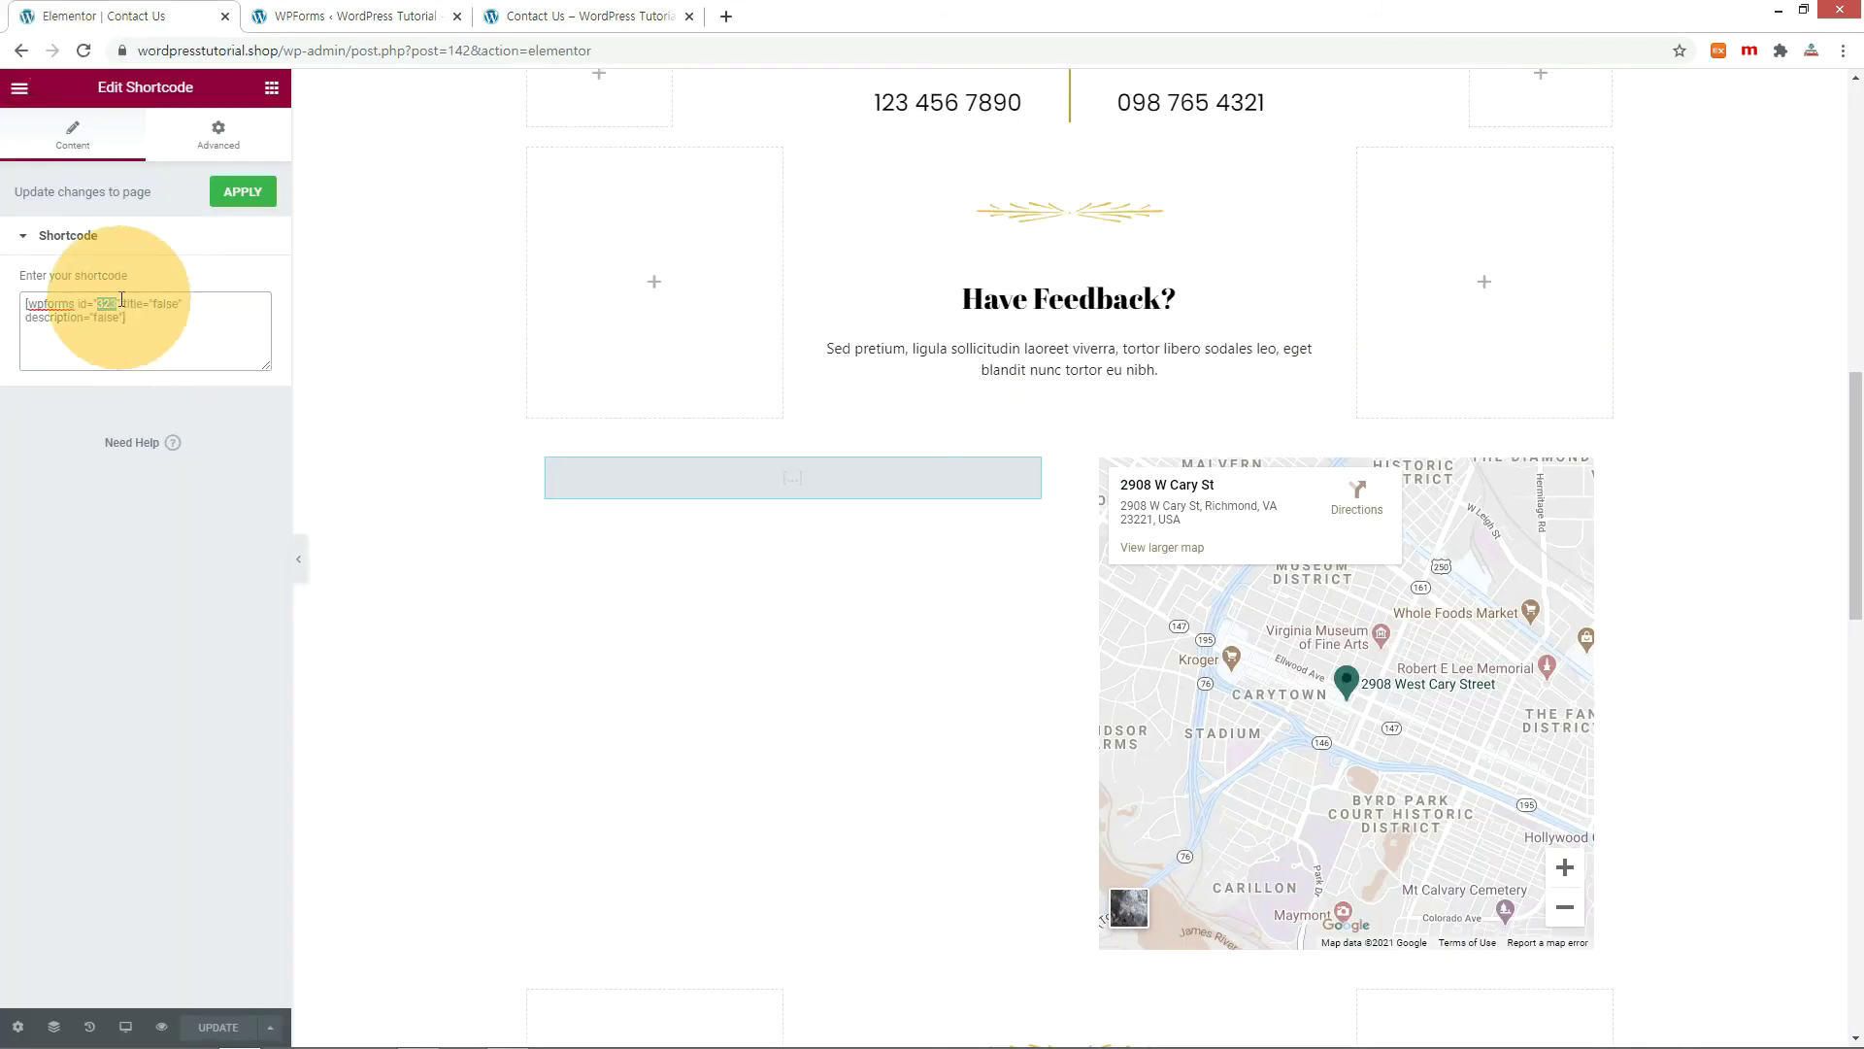
type("133")
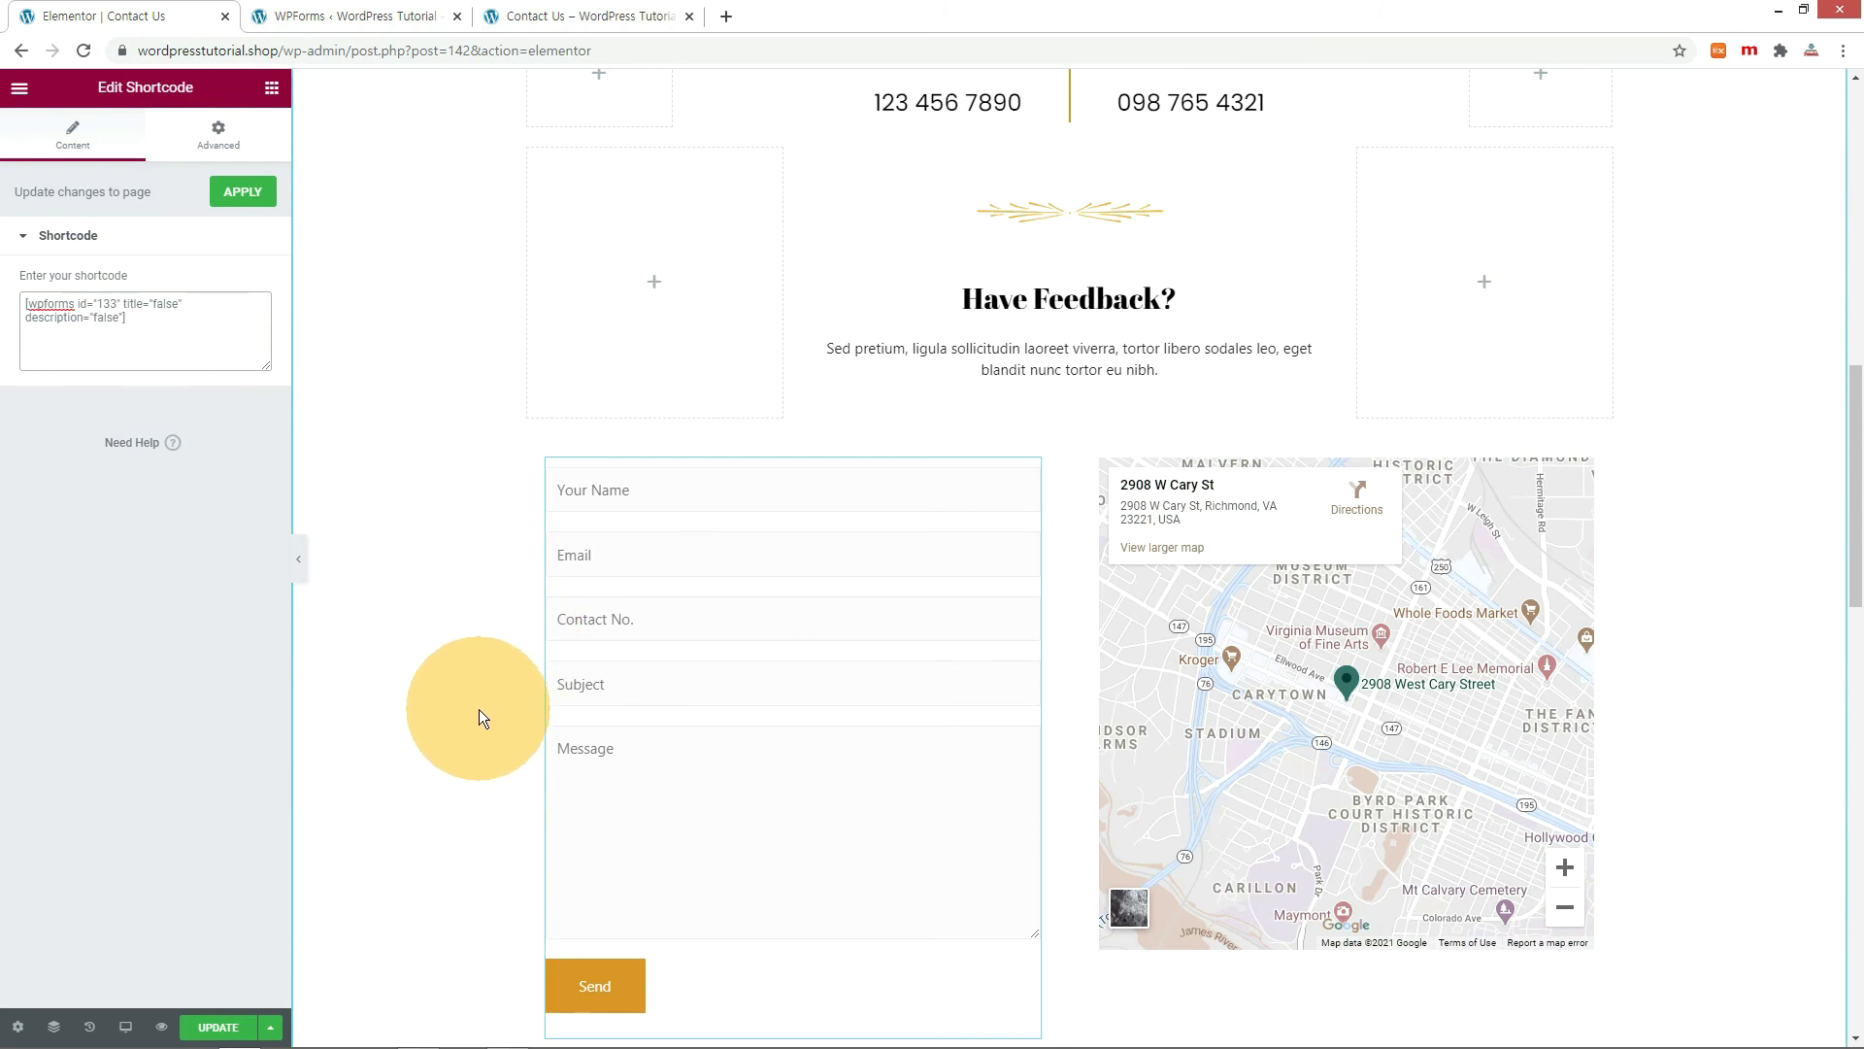
key("ctrl+3")
key("F5")
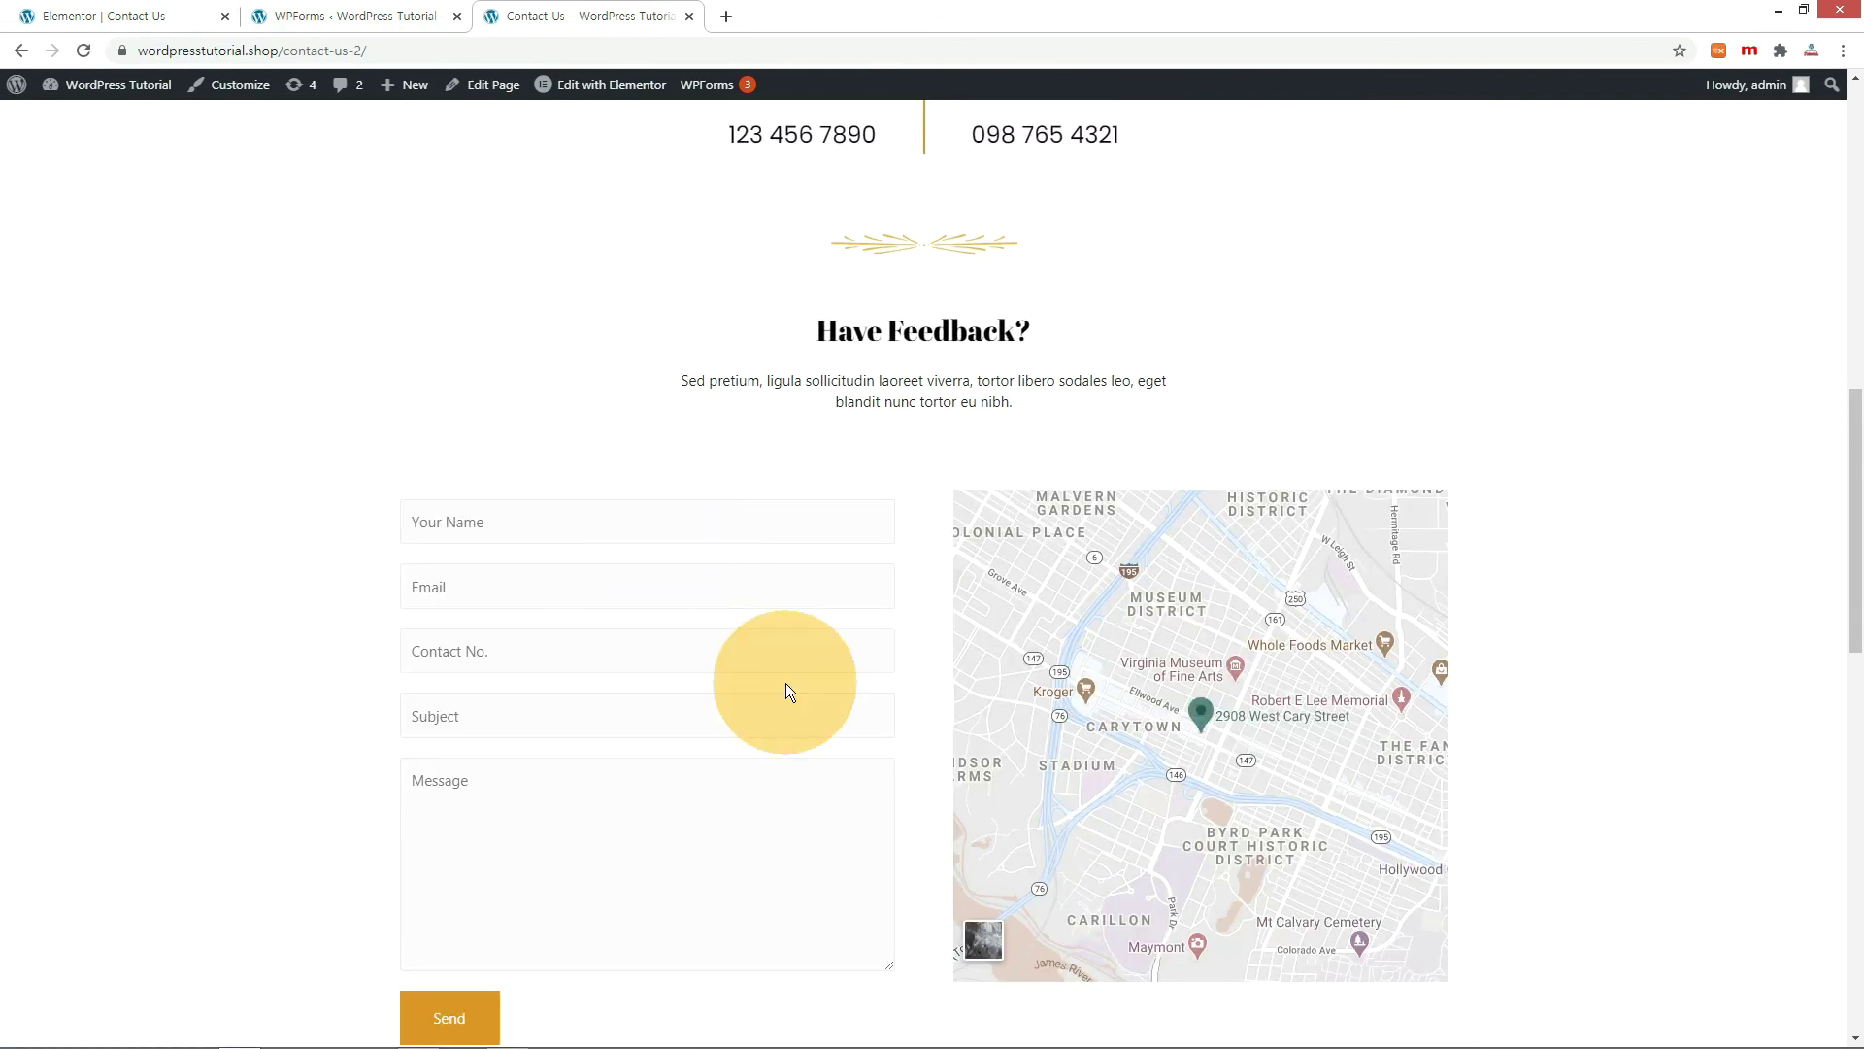
Replace the Google Maps location with a Seoul address, update, and verify it live.
scroll(925, 767, "down", 3)
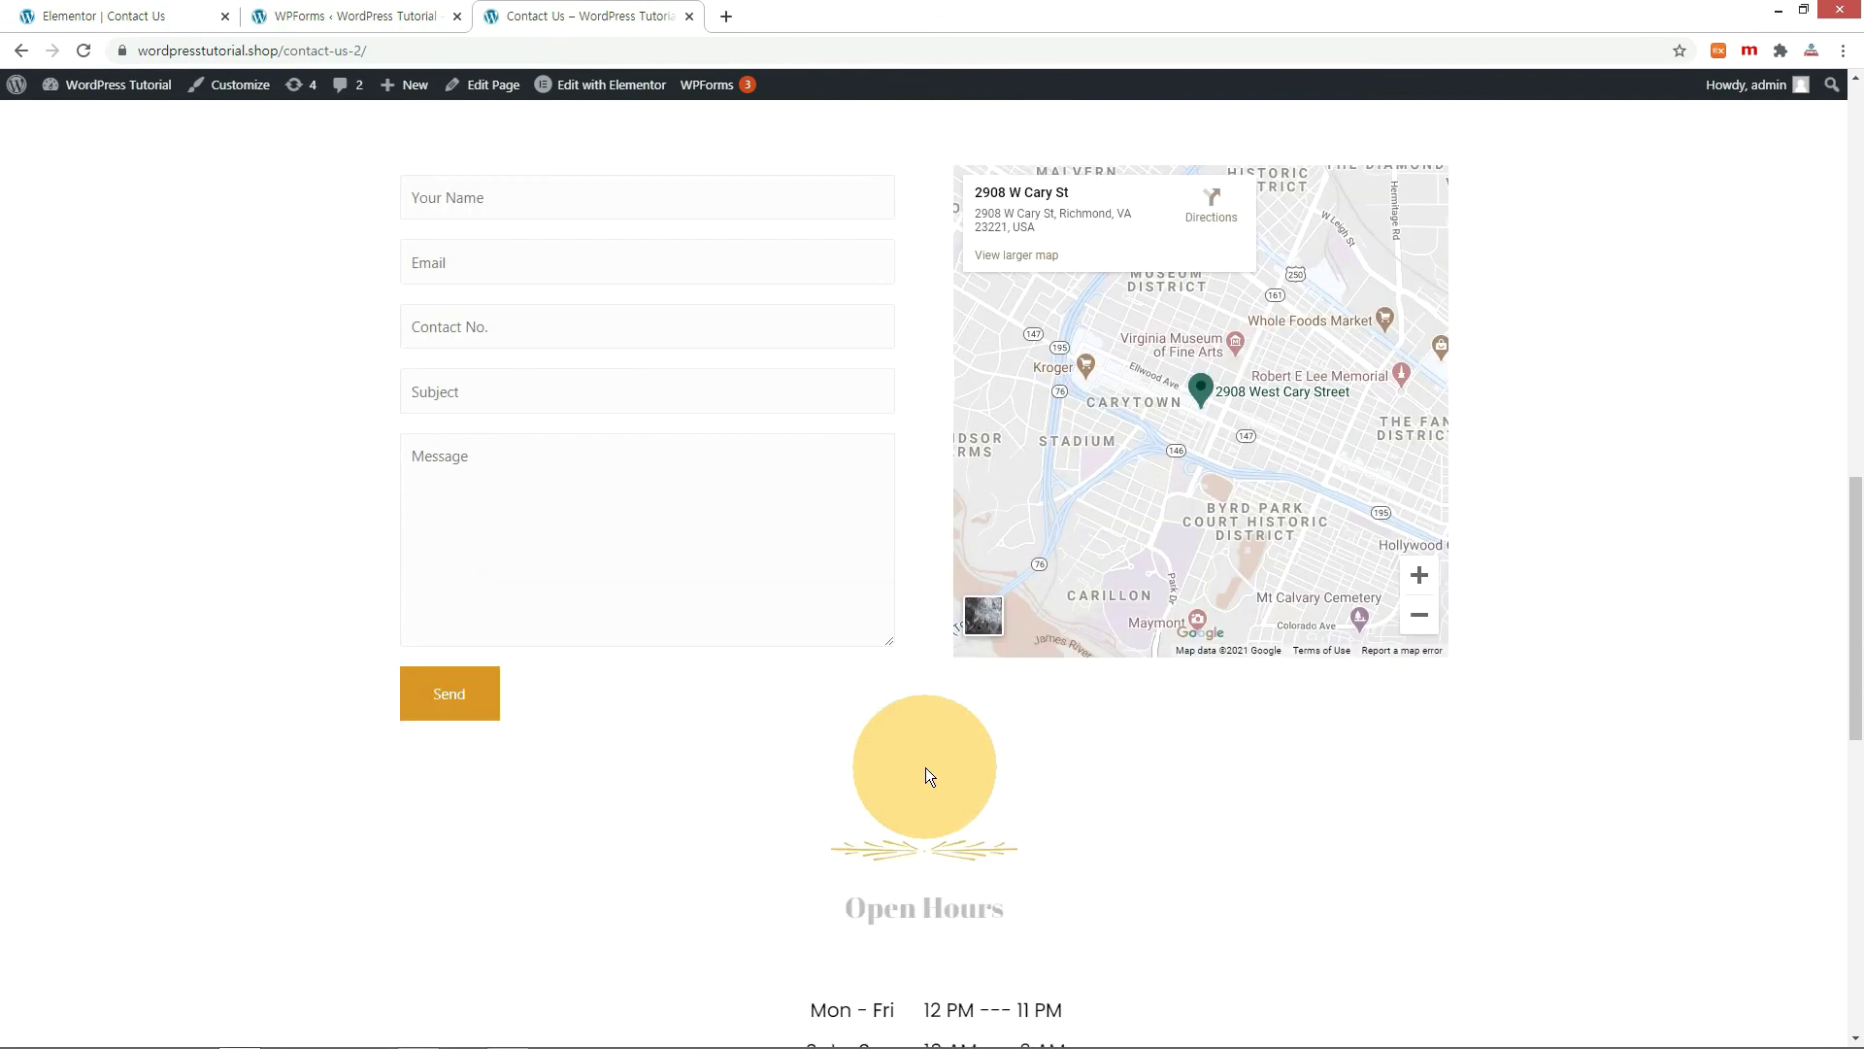
key("ctrl+1")
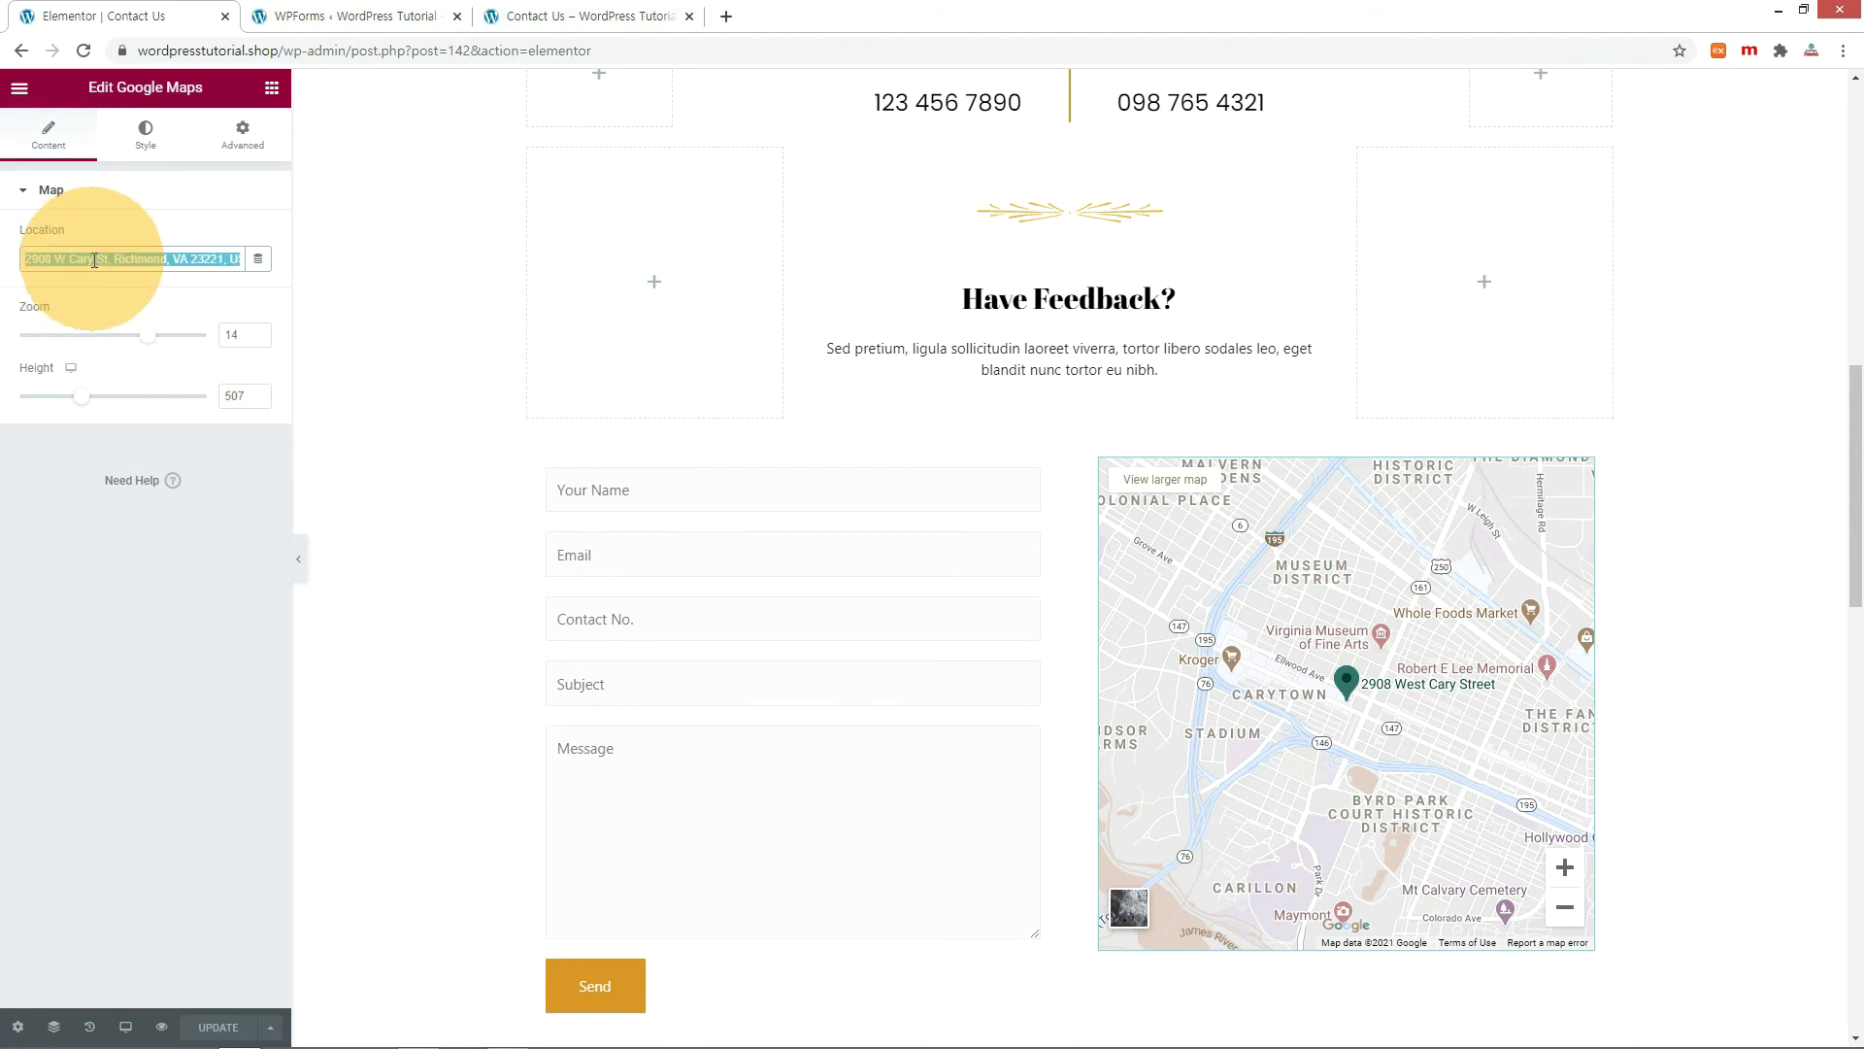
key("ctrl+v")
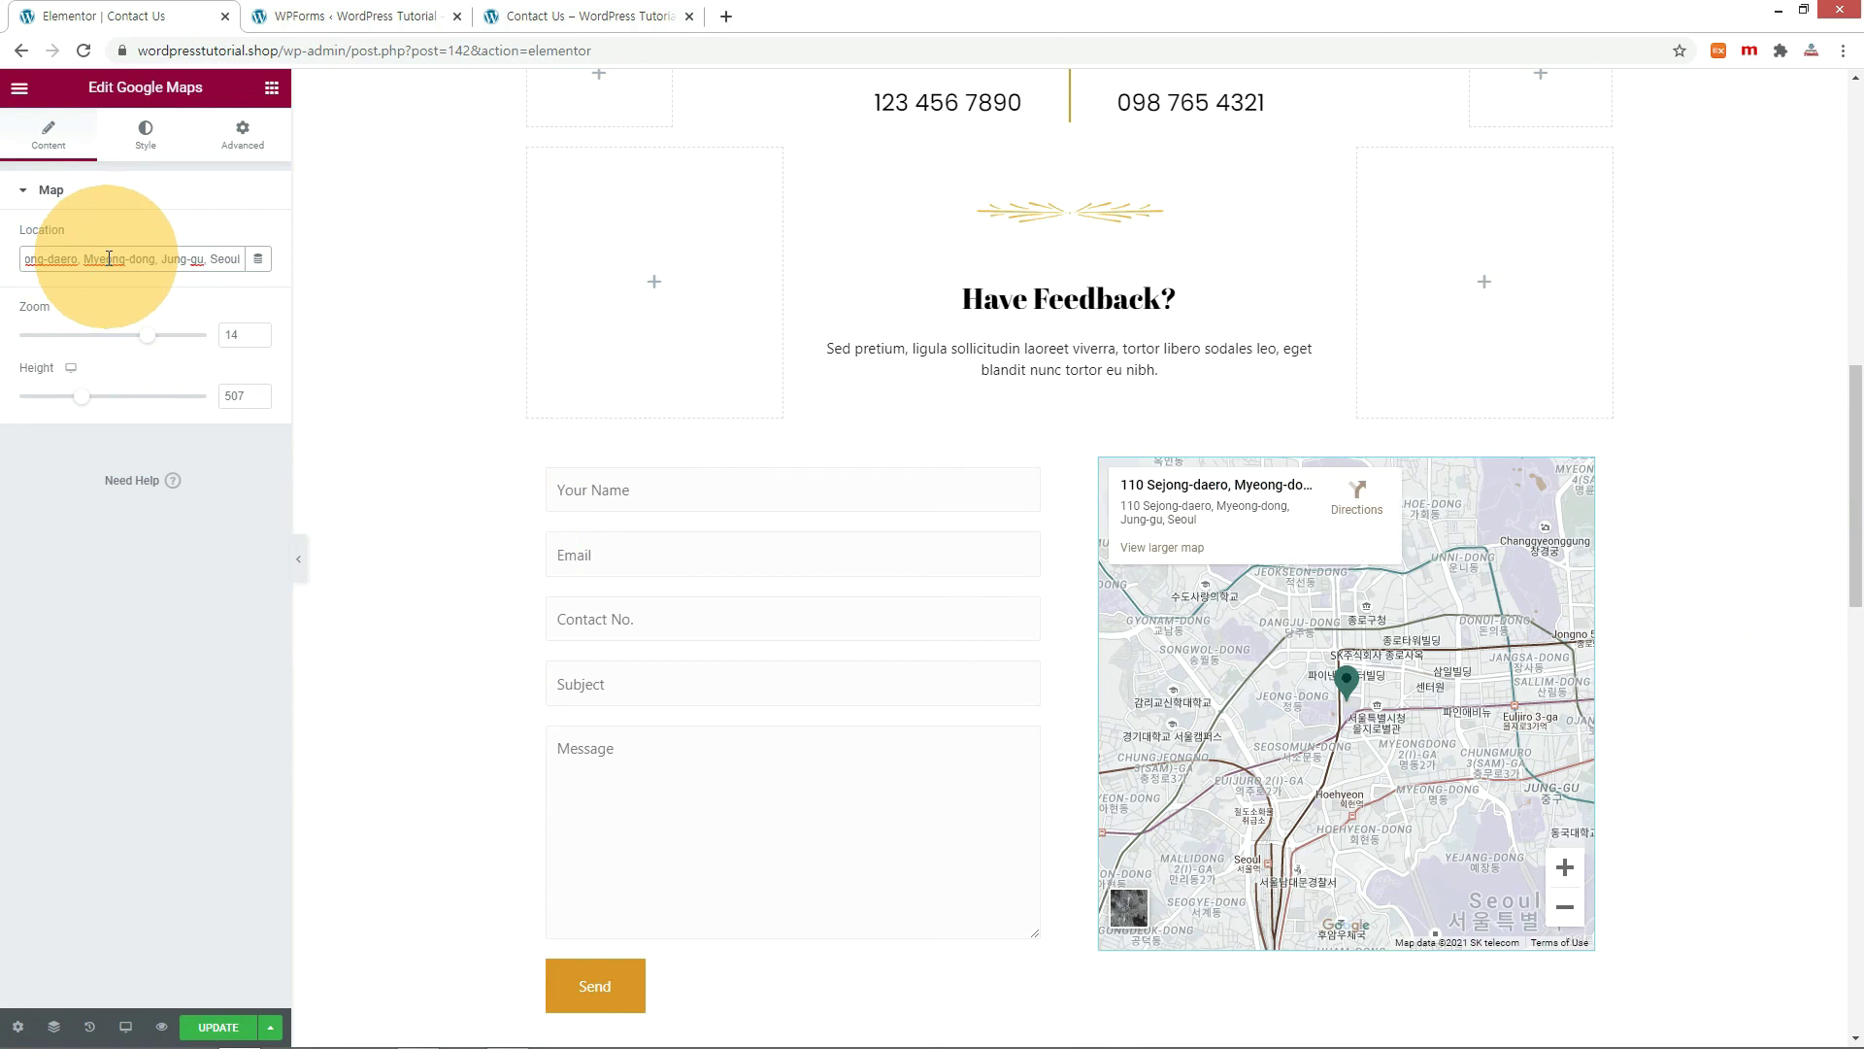
left_click(216, 1028)
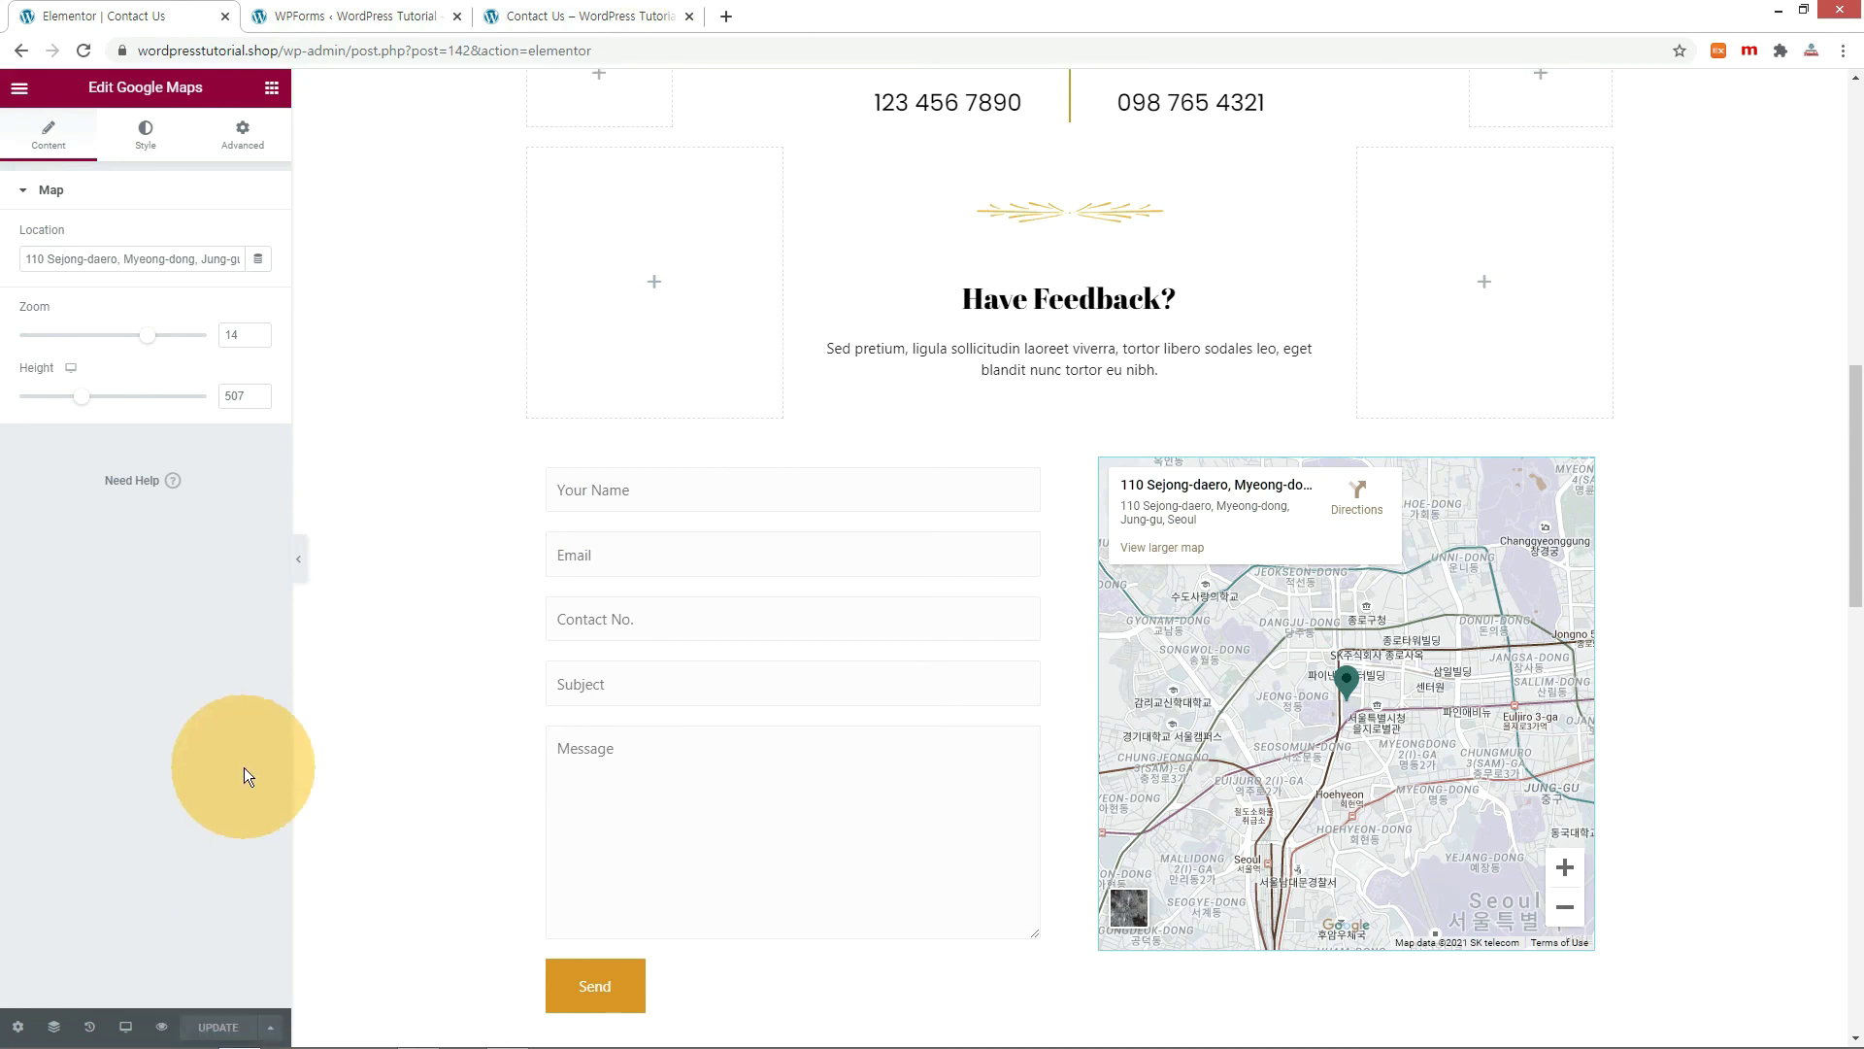
key("ctrl+3")
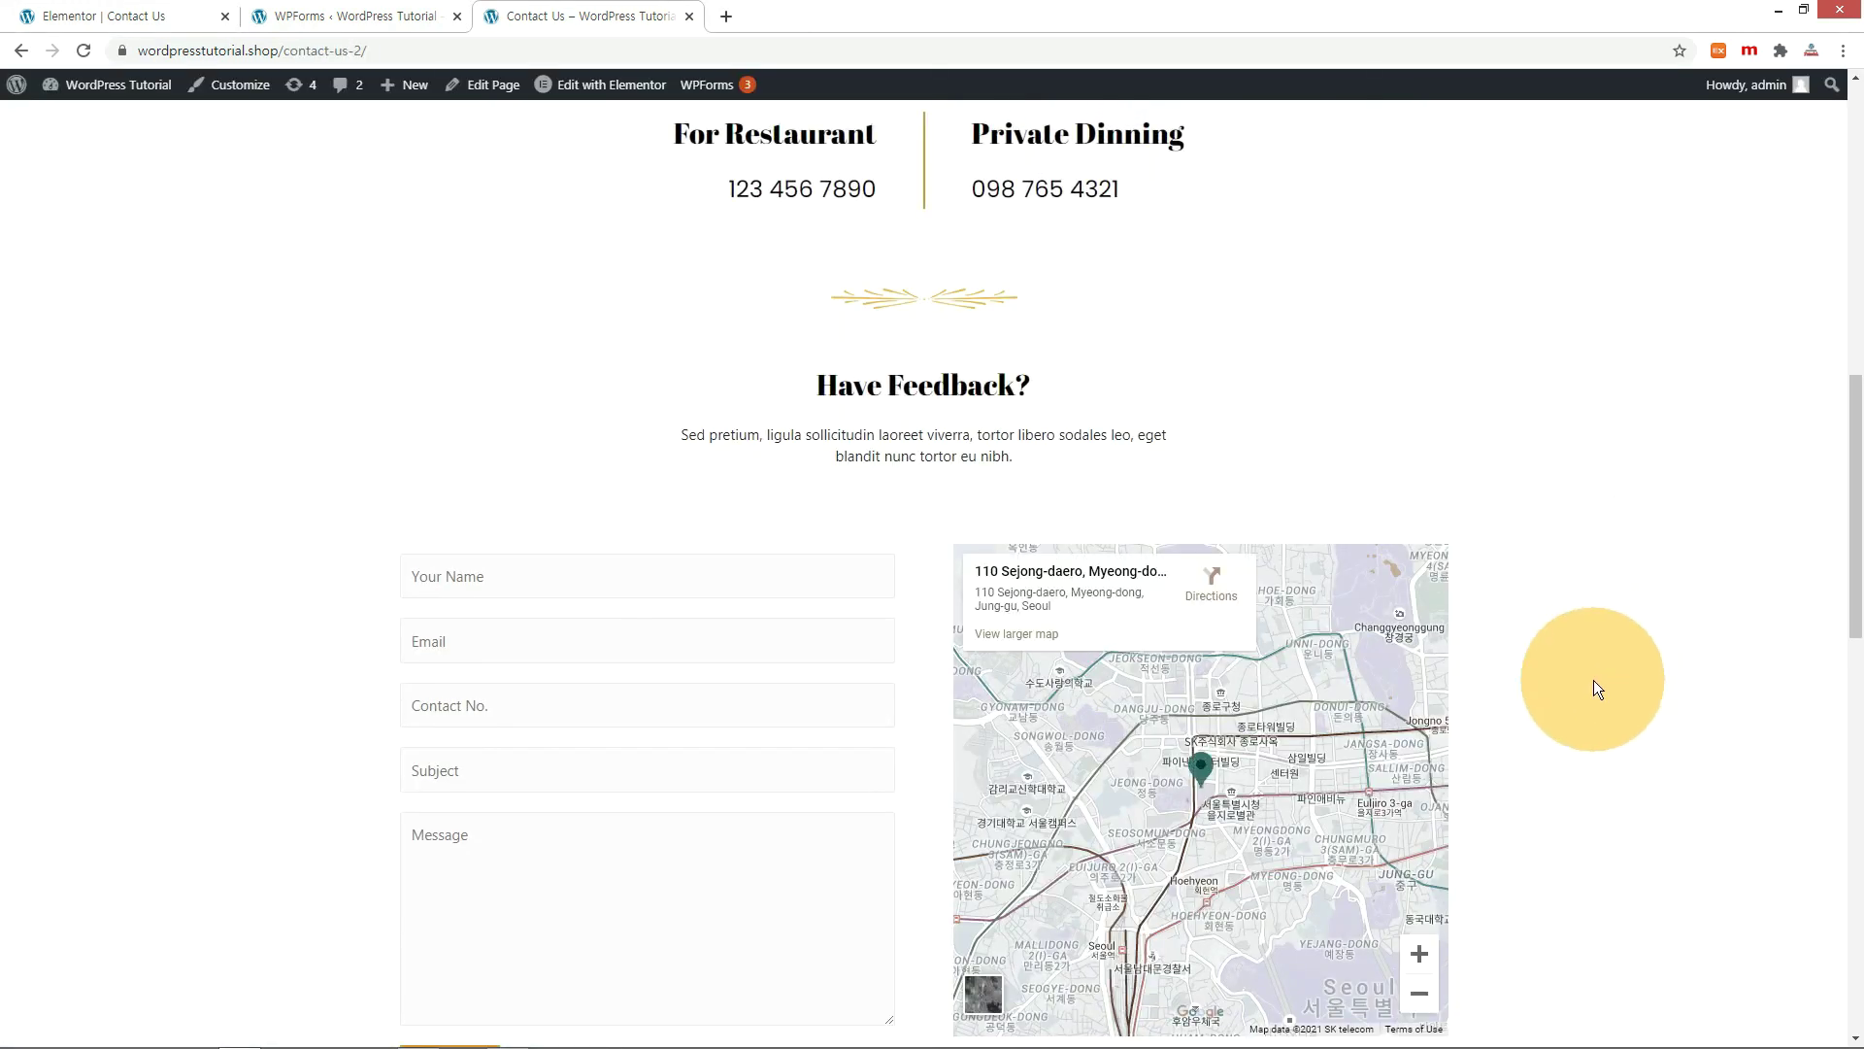
key("ctrl+1")
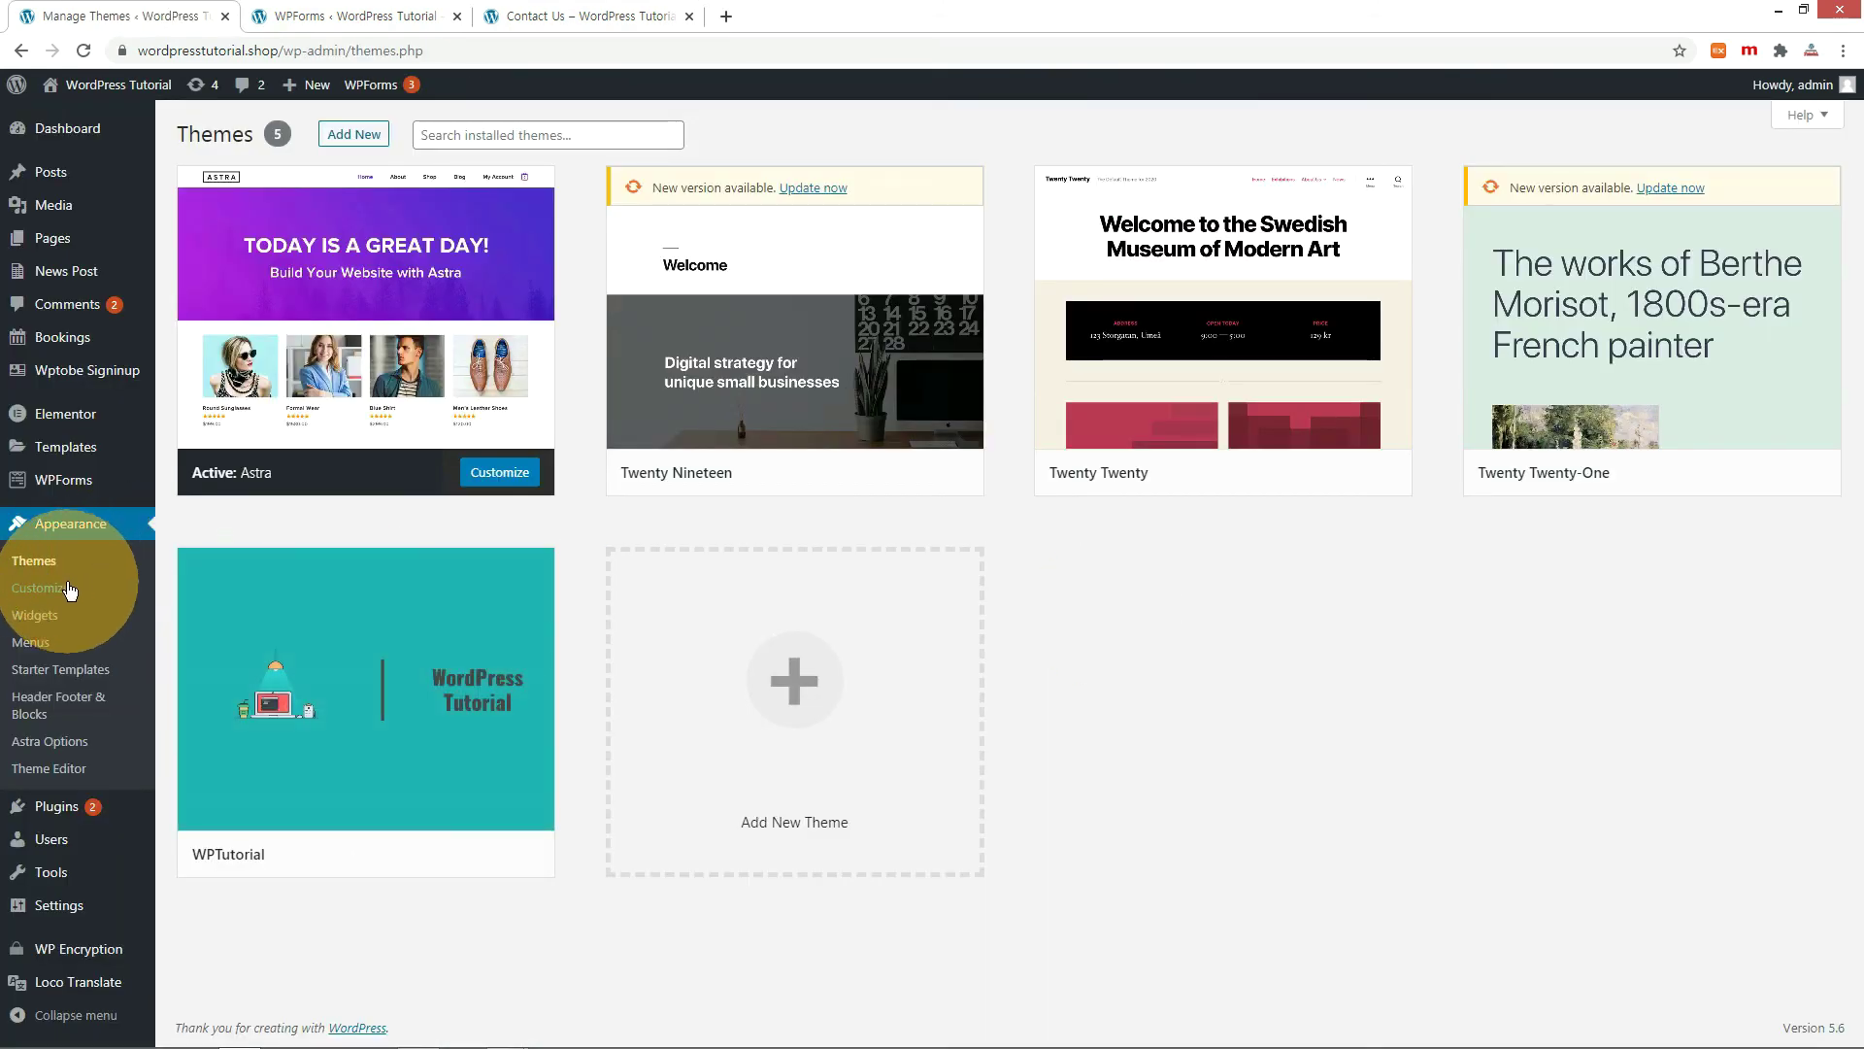
Set a cropped JUNG-SIK image as the site logo under Site Identity.
left_click(66, 587)
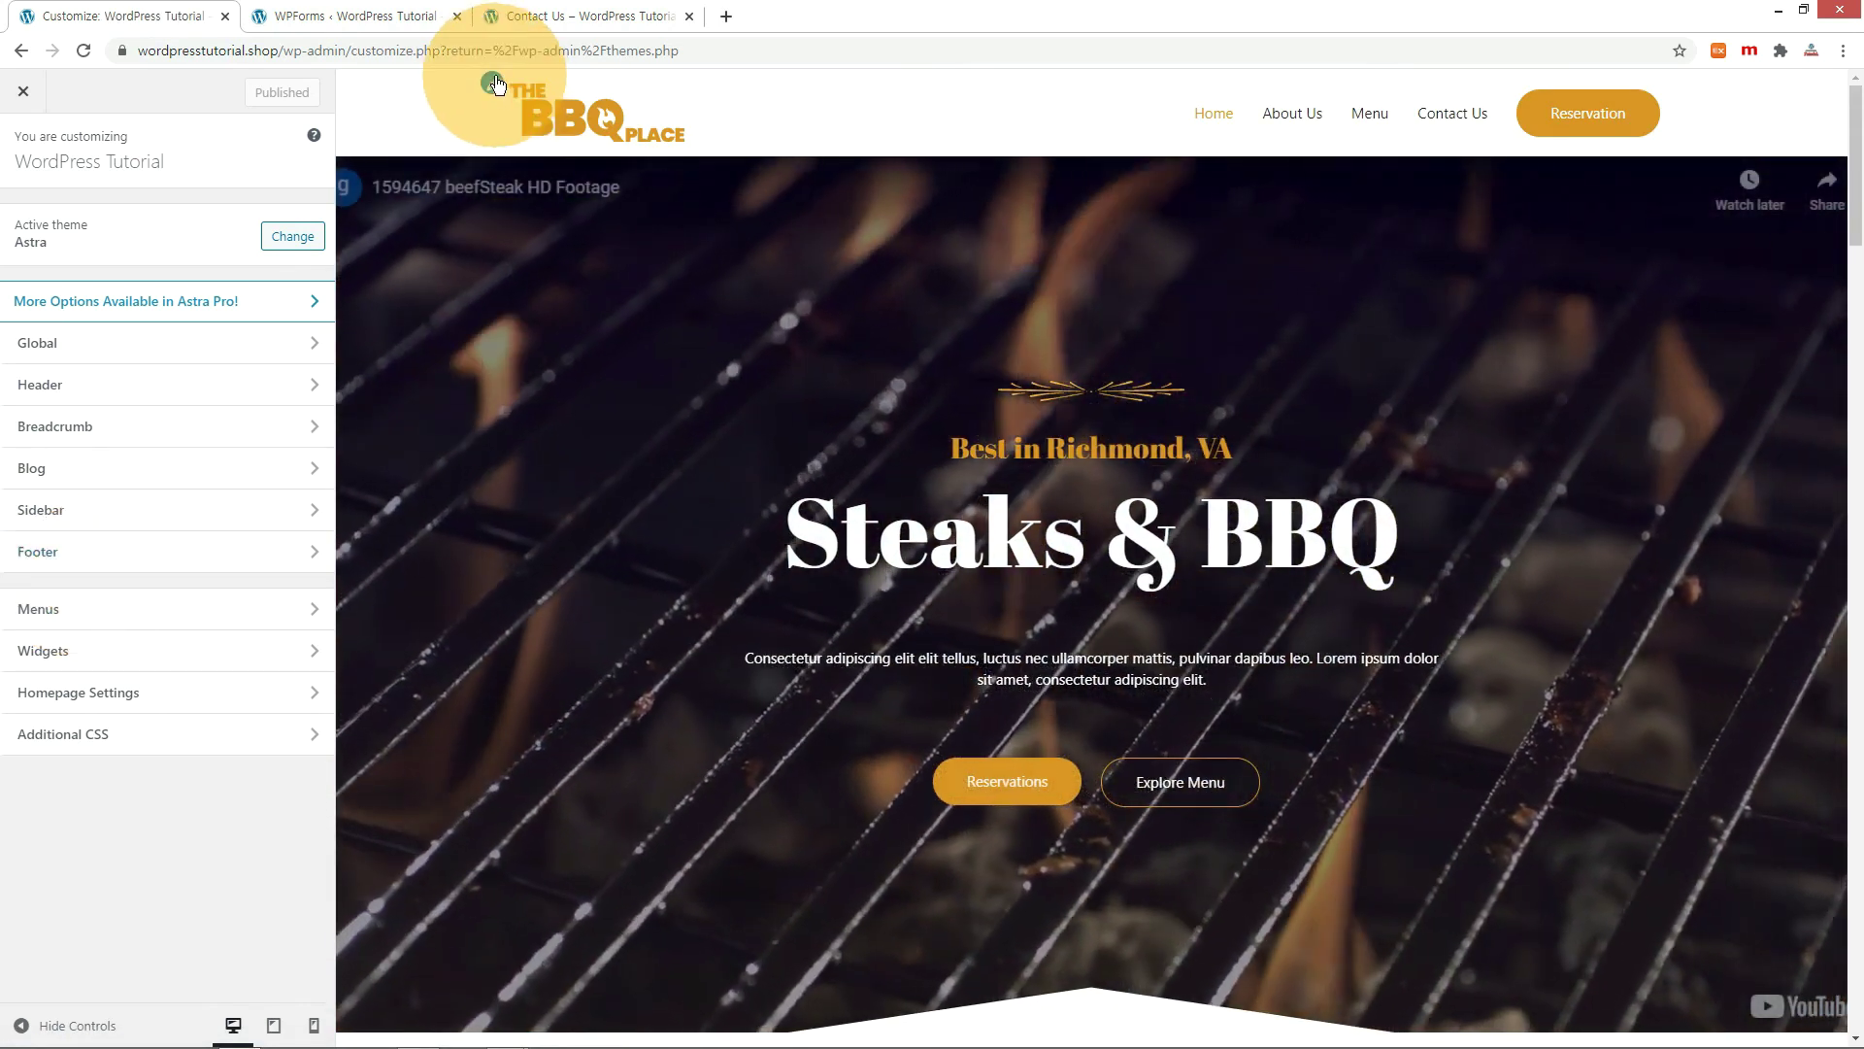
left_click(493, 85)
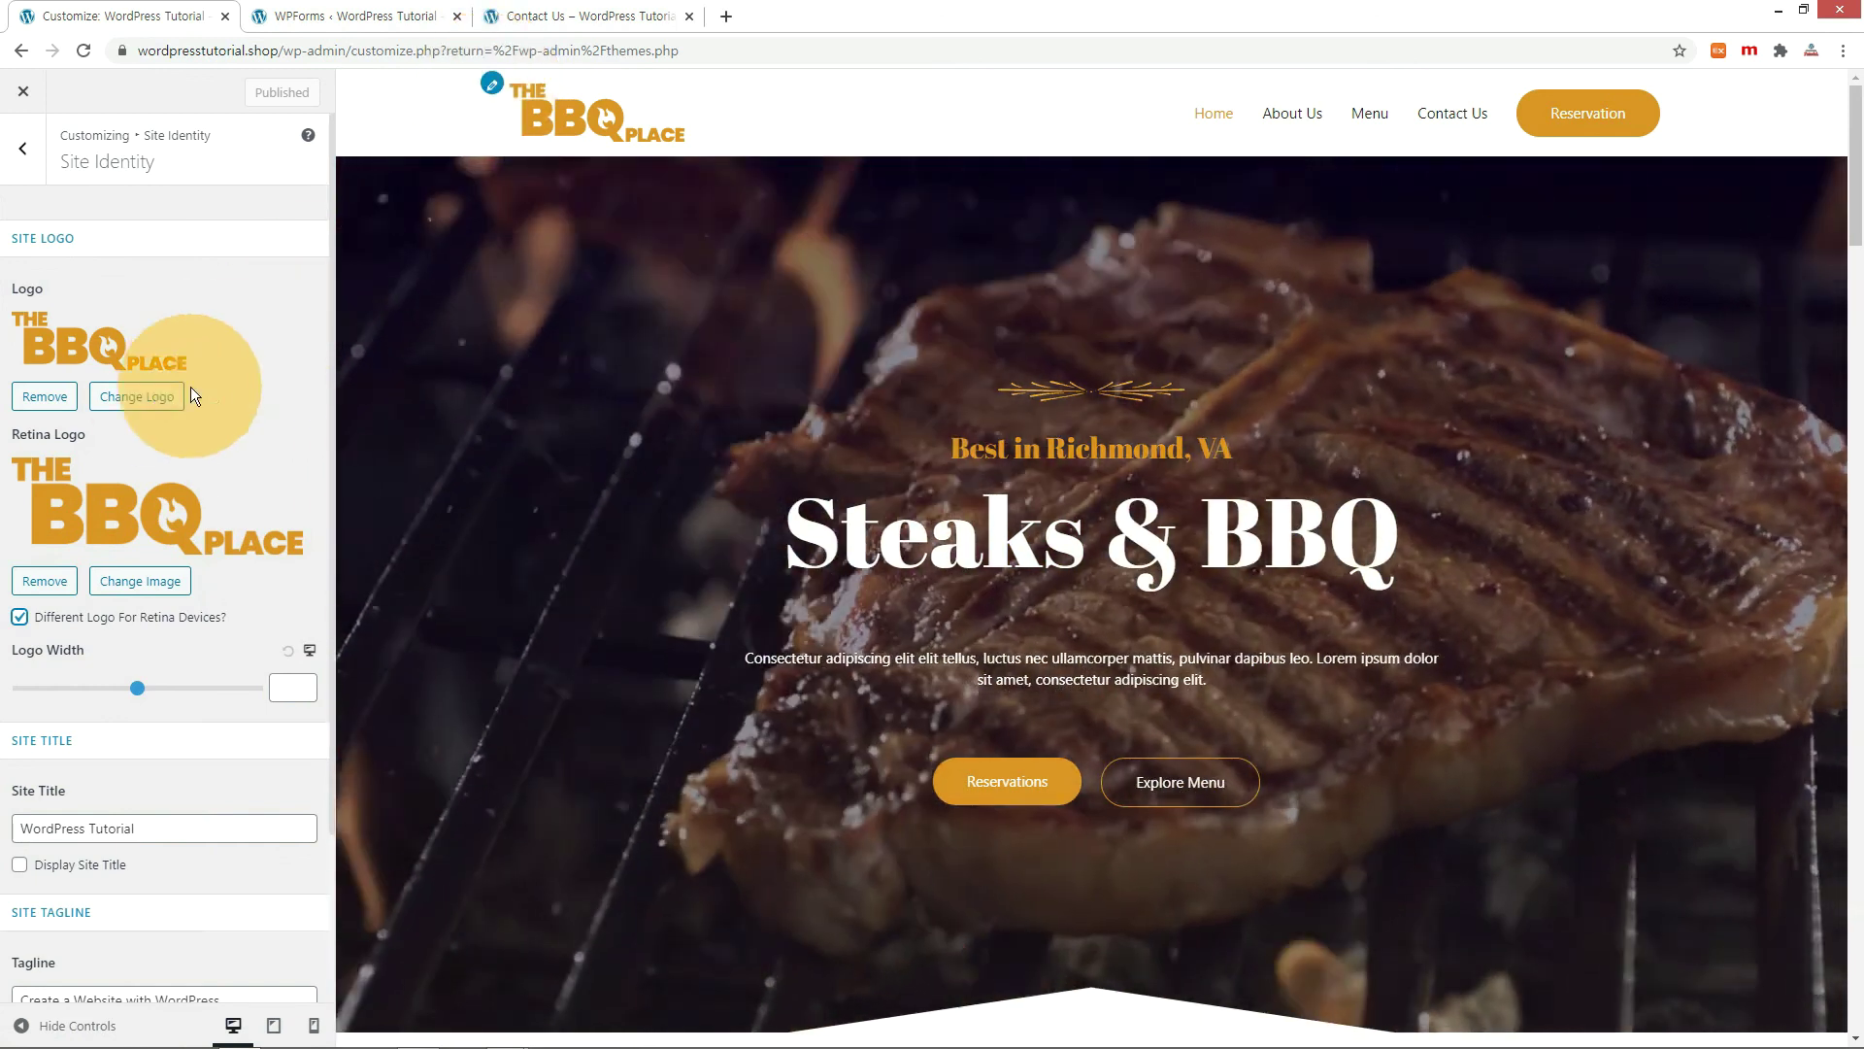
left_click(156, 396)
left_click(146, 379)
left_click(1789, 989)
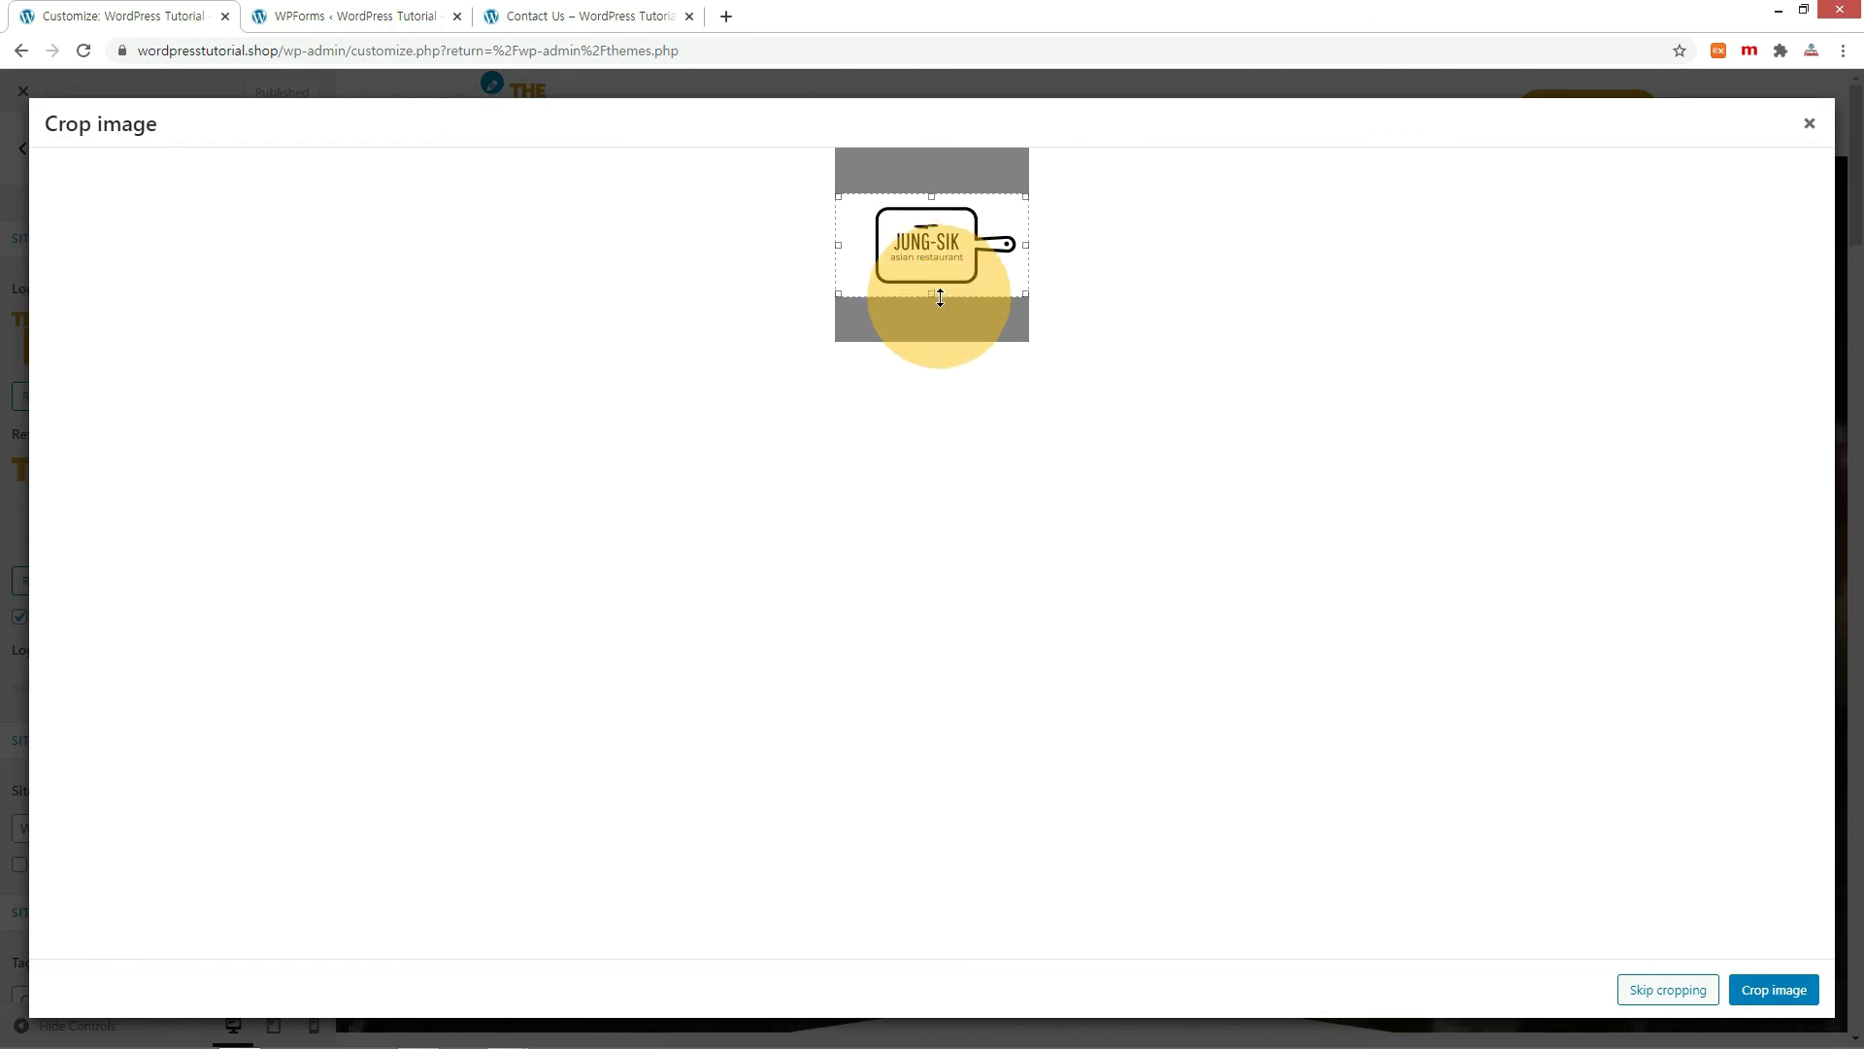
left_click(1769, 987)
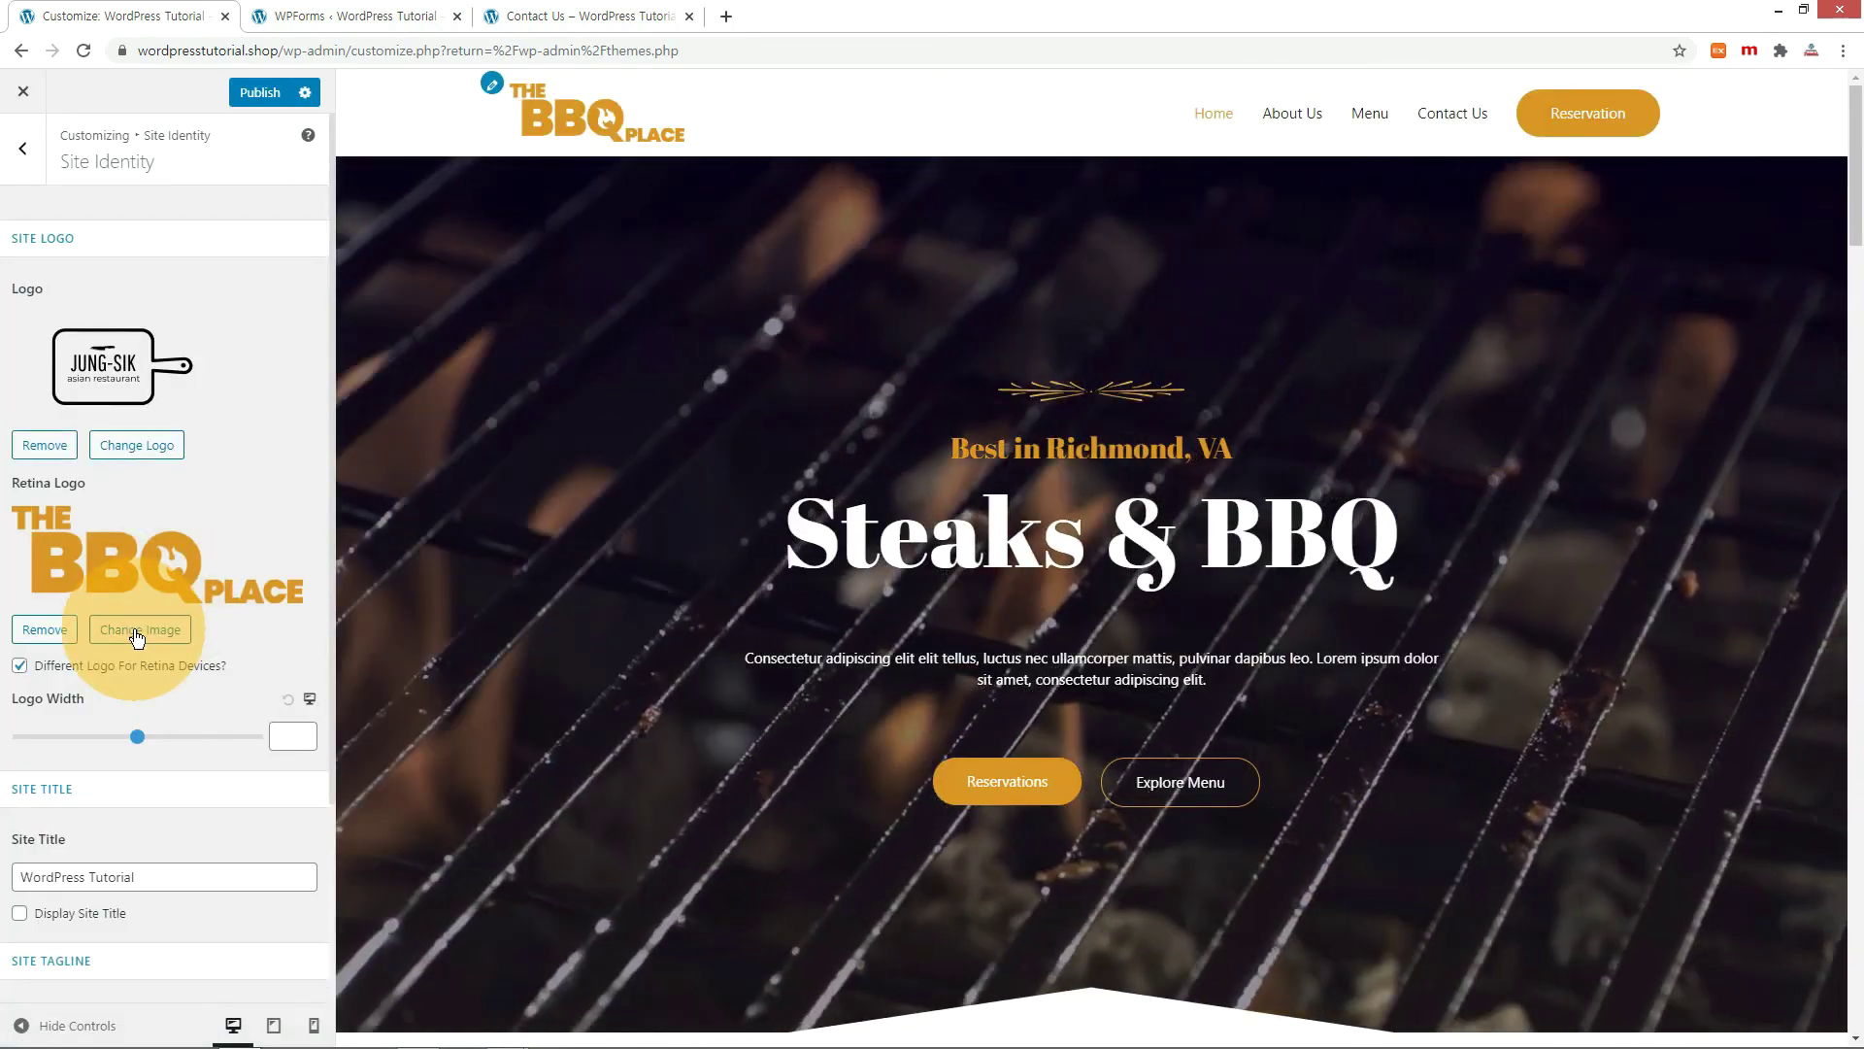
Use the JUNG-SIK image as the retina logo as well.
left_click(140, 629)
left_click(104, 312)
left_click(1751, 986)
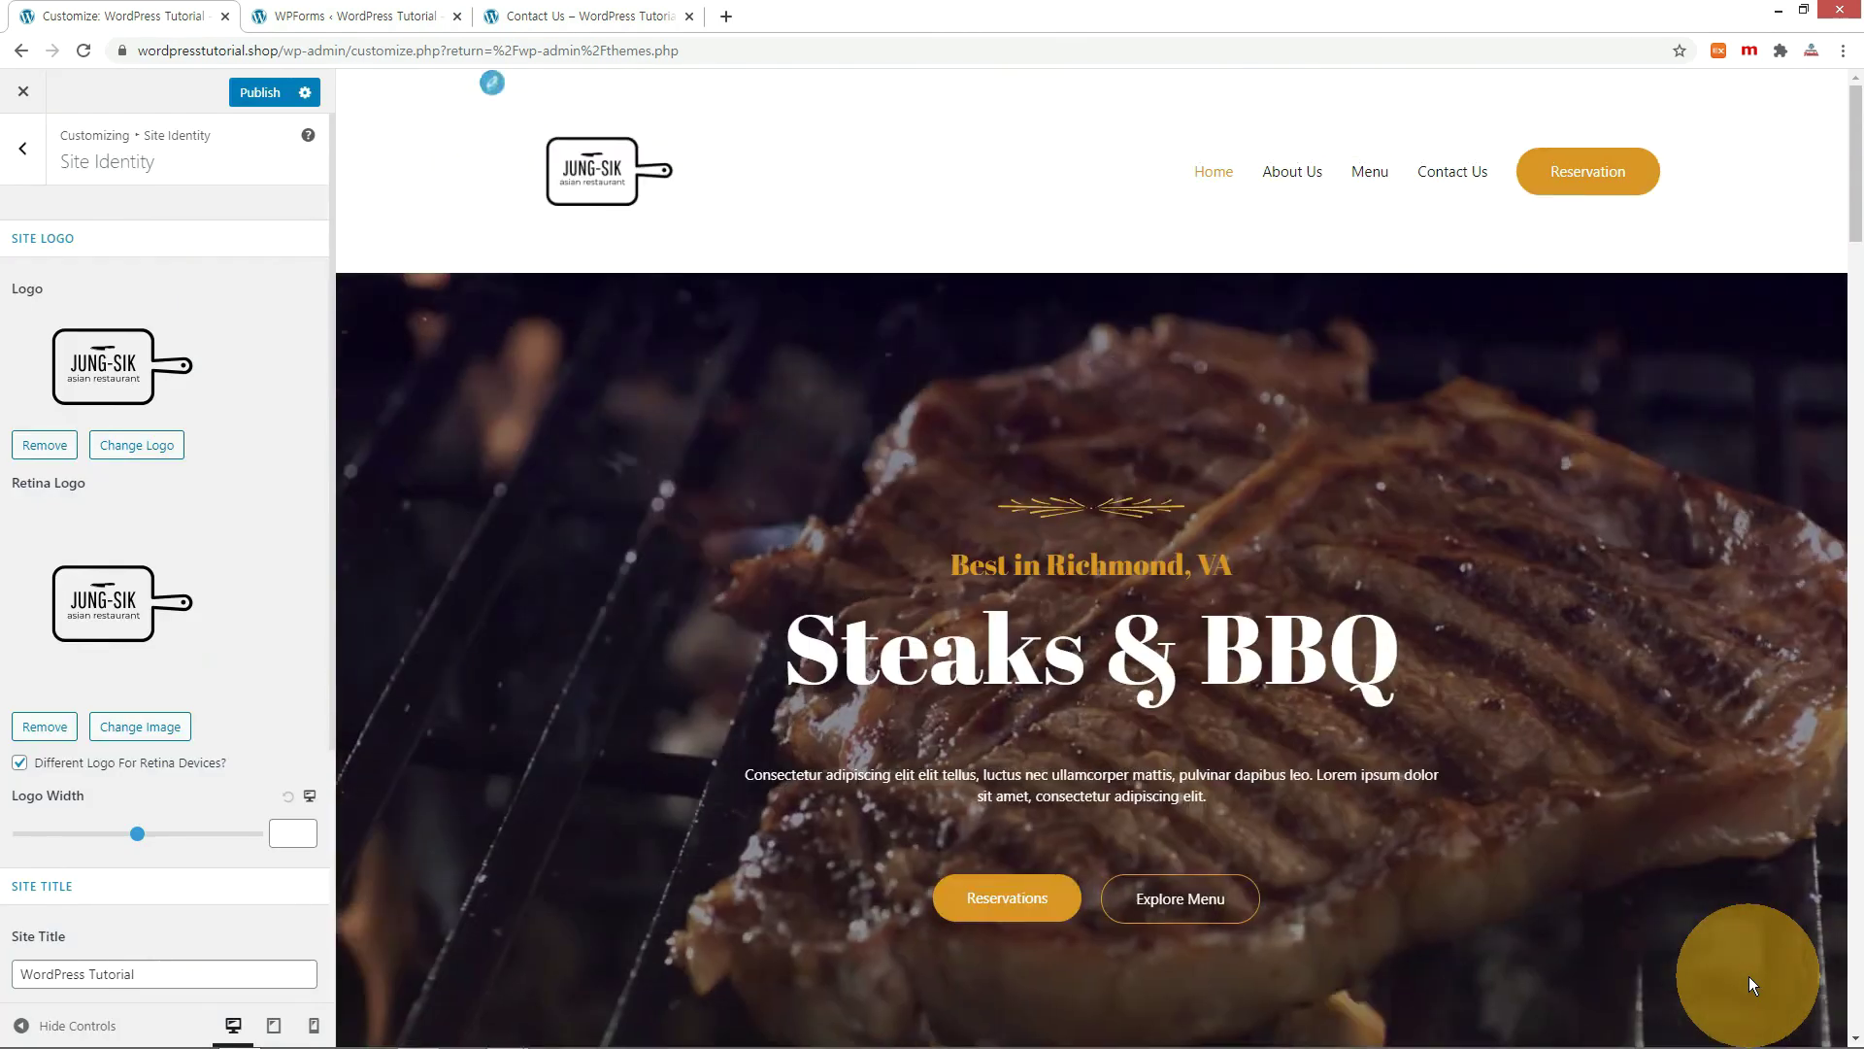